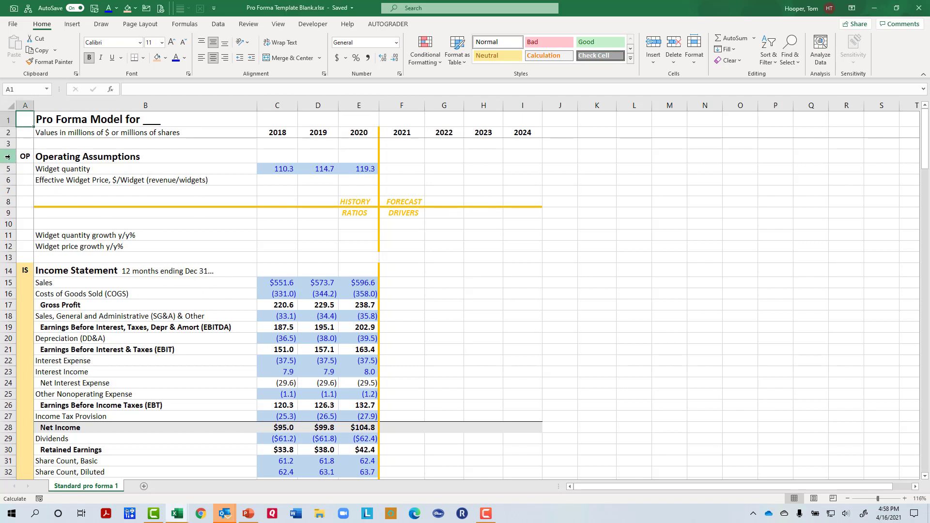
# Hide rows 4 to 13, which hold the Operating Assumptions section.
pyautogui.moveTo(8, 157); pyautogui.dragTo(6, 257)
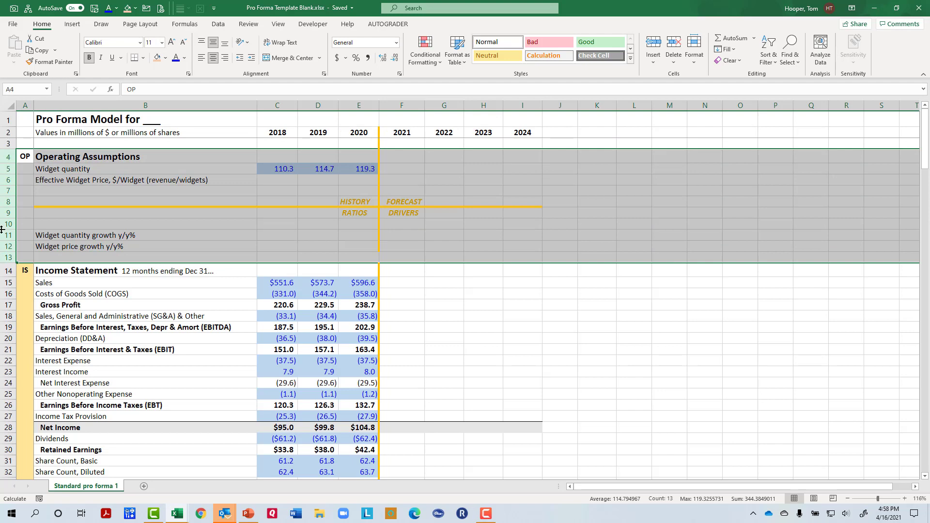
pyautogui.rightClick(6, 192)
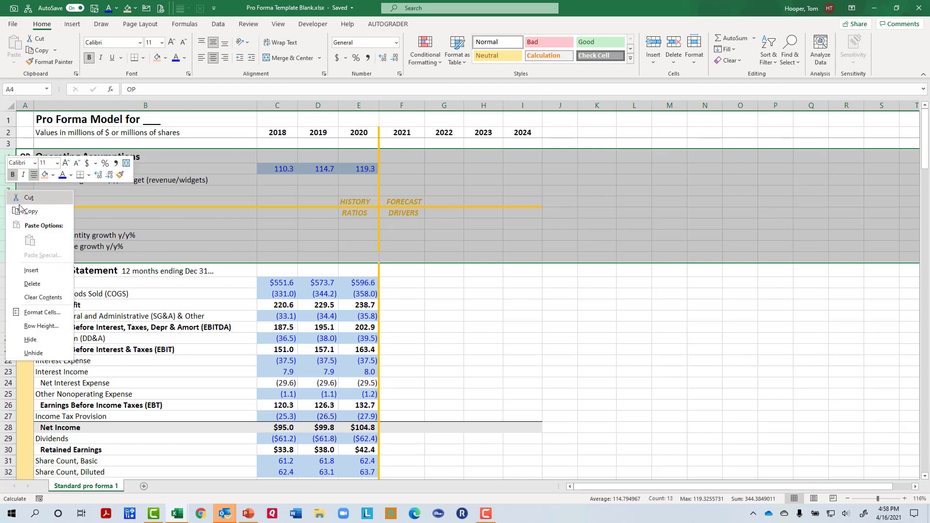
pyautogui.click(41, 340)
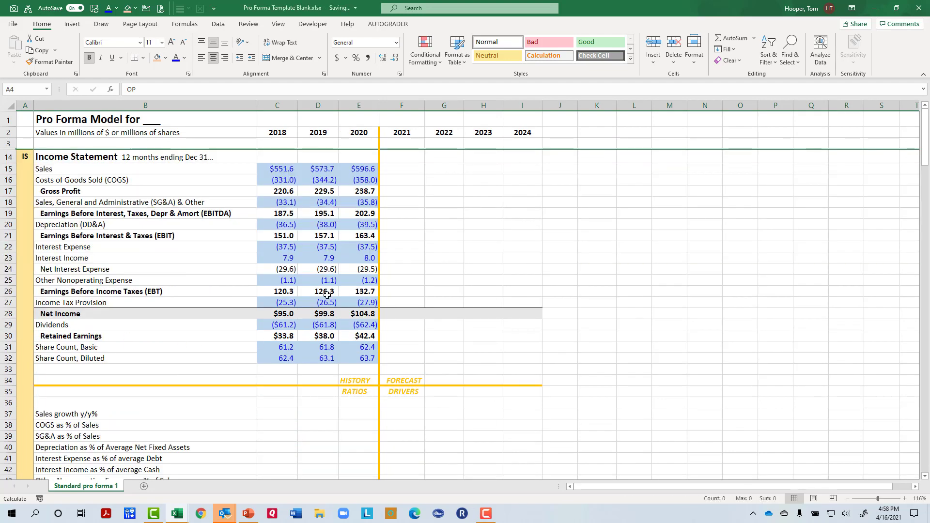
# Review the Income Statement's 2018–2020 history, its ratio rows, and the Balance Sheet section with its forecast drivers.
pyautogui.click(229, 156)
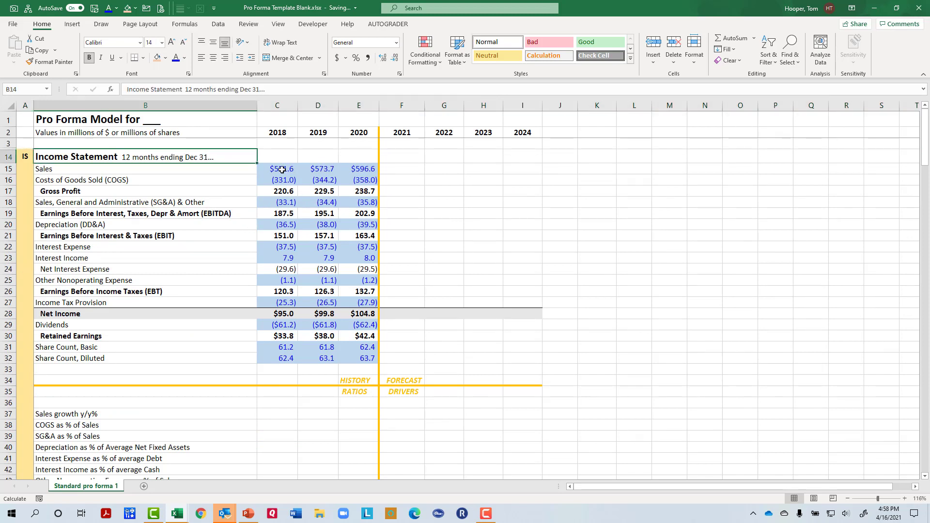
pyautogui.moveTo(283, 169); pyautogui.dragTo(356, 361)
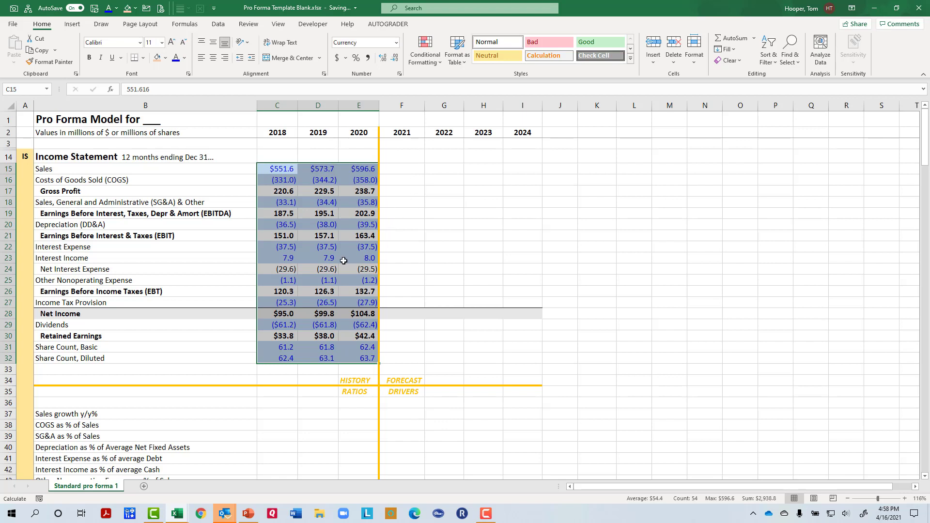
pyautogui.click(24, 157)
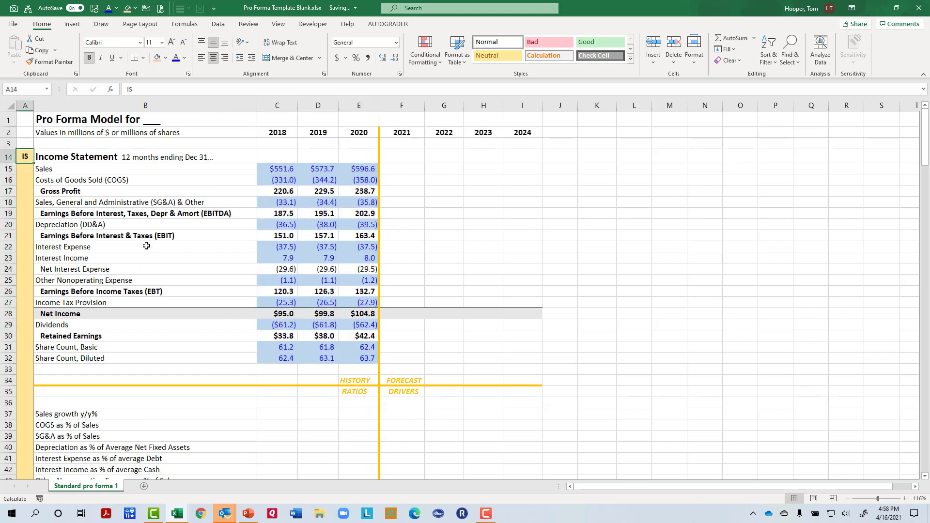
pyautogui.scroll(-5, 150, 294)
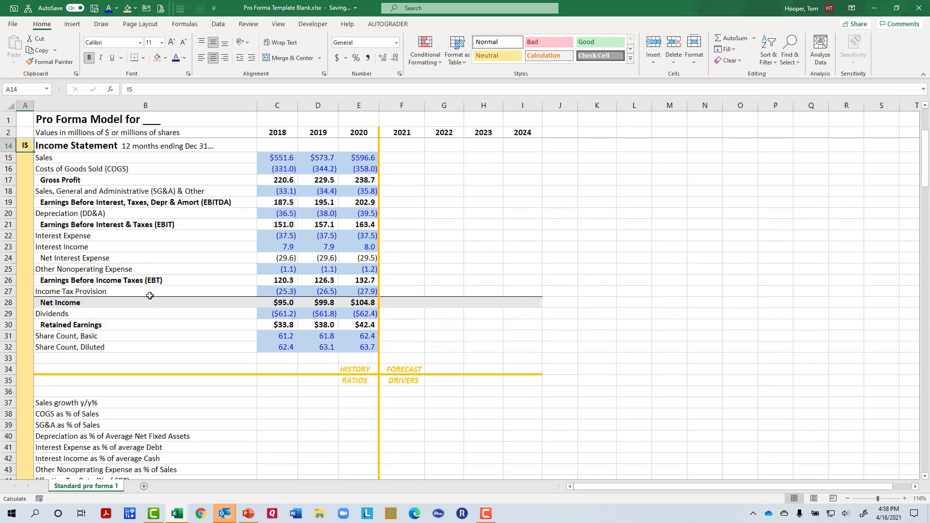
pyautogui.scroll(-6, 156, 291)
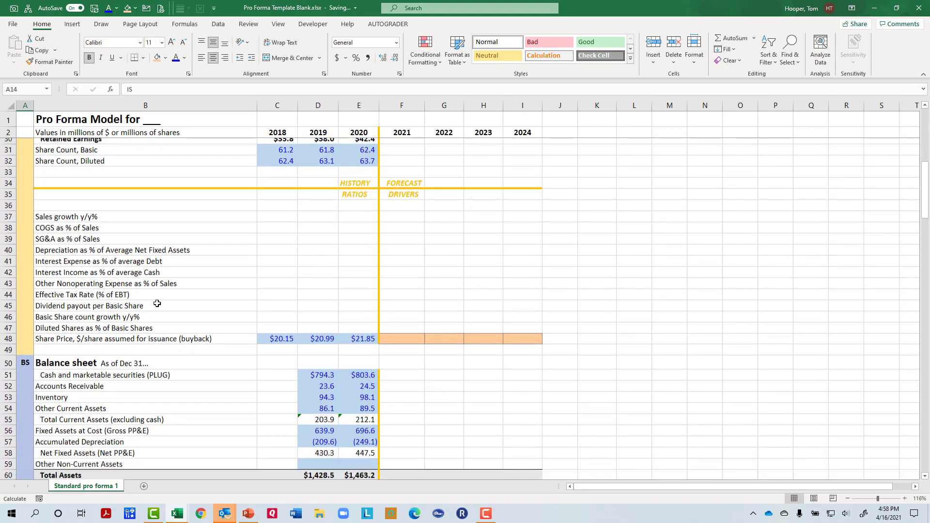
pyautogui.scroll(-1, 162, 307)
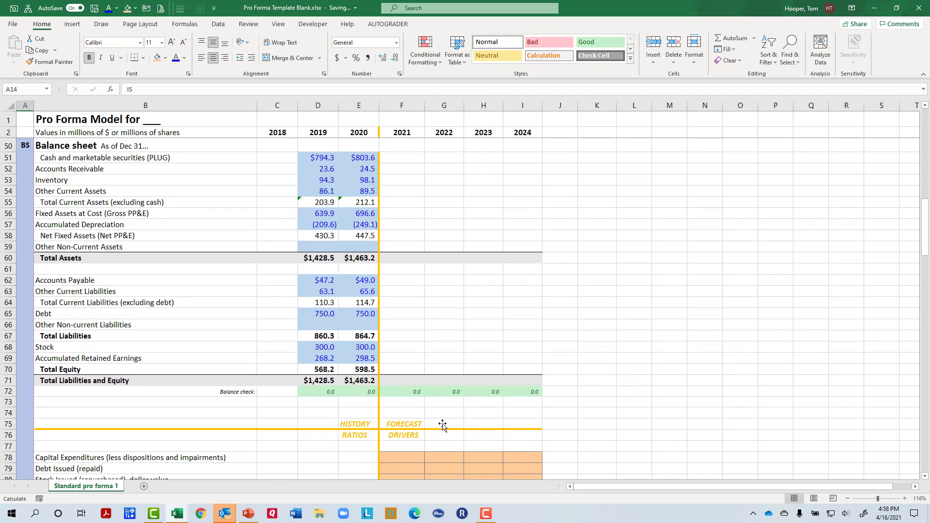
pyautogui.scroll(-3, 172, 389)
pyautogui.scroll(-9, 173, 389)
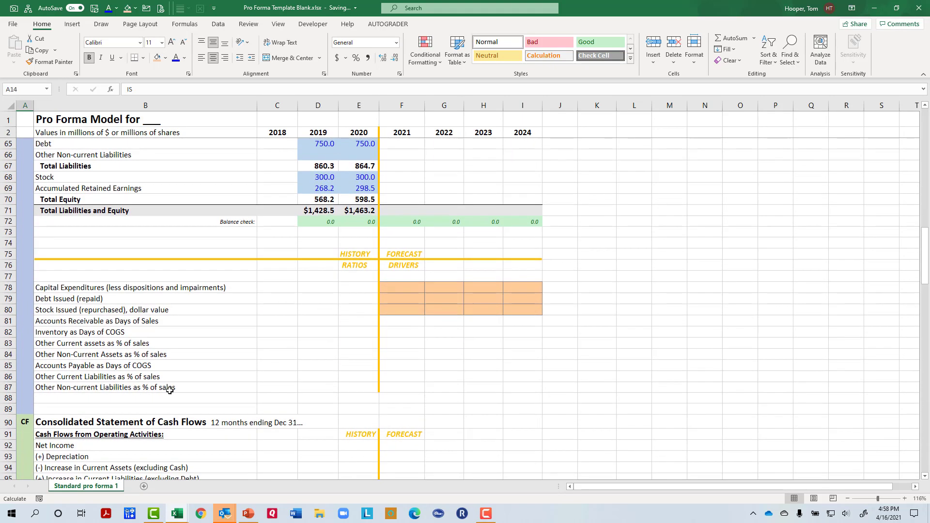
pyautogui.scroll(-1, 166, 394)
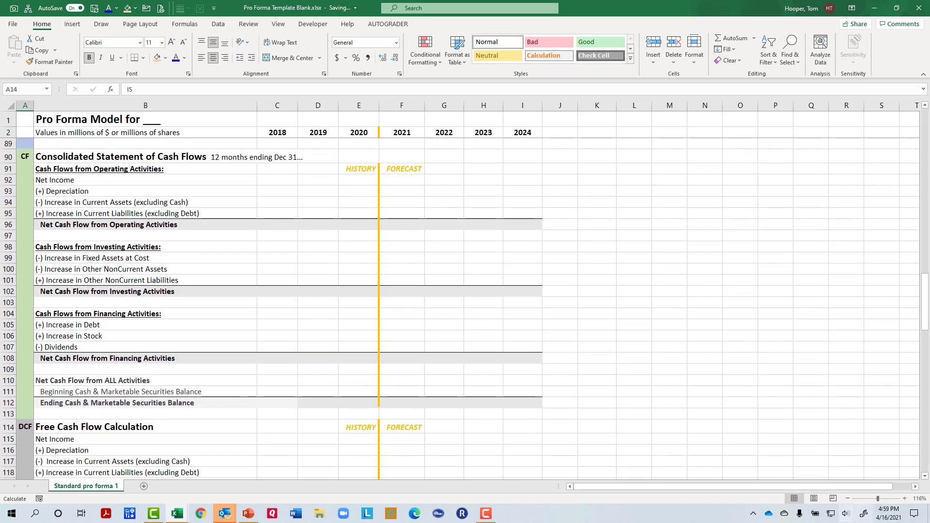
# Review the cash flow statement, free cash flow calculation, discounted cash flow valuation with its WACC inputs, and Ratio Analysis section.
pyautogui.click(926, 478)
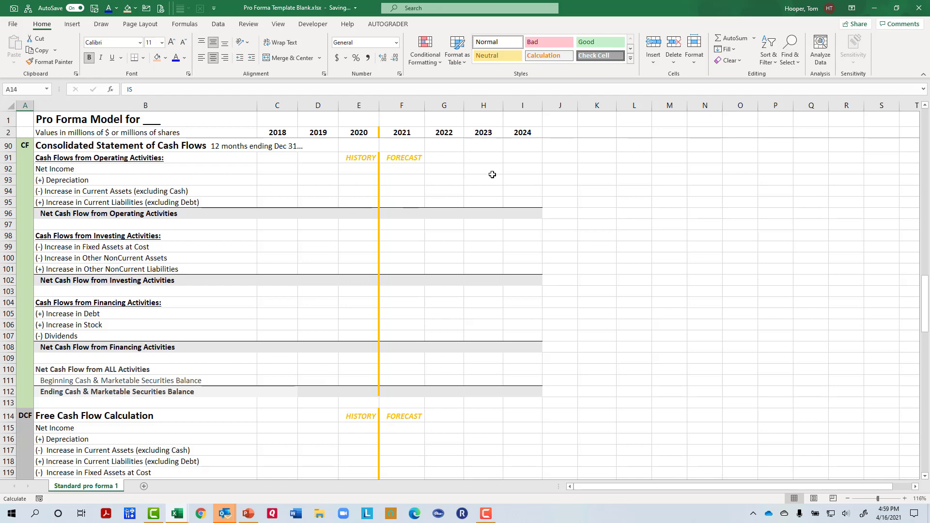
pyautogui.scroll(-7, 315, 301)
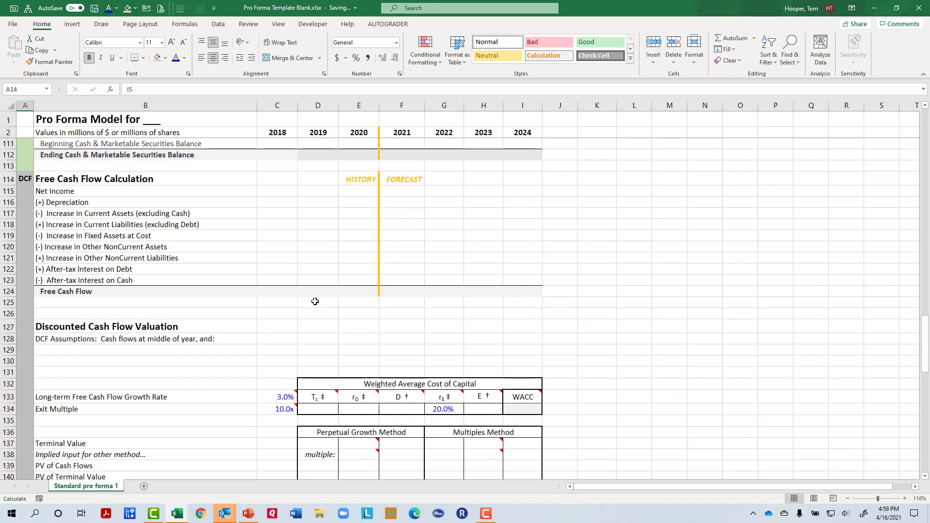
pyautogui.scroll(-1, 315, 301)
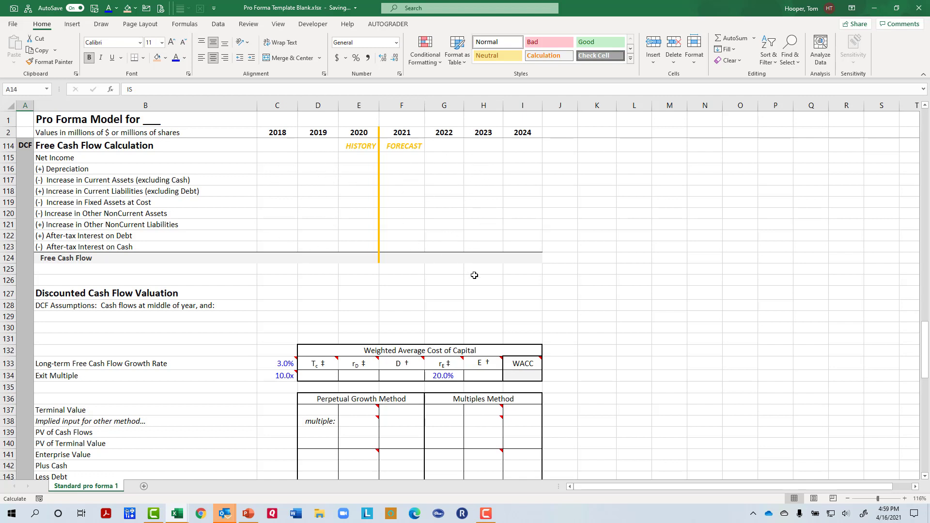
pyautogui.scroll(-4, 217, 338)
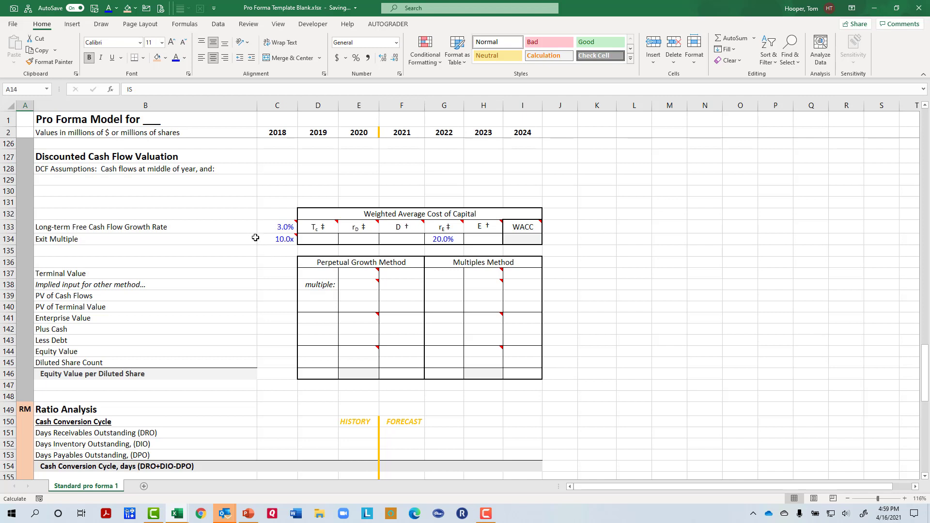
pyautogui.moveTo(265, 229)
pyautogui.moveTo(459, 228)
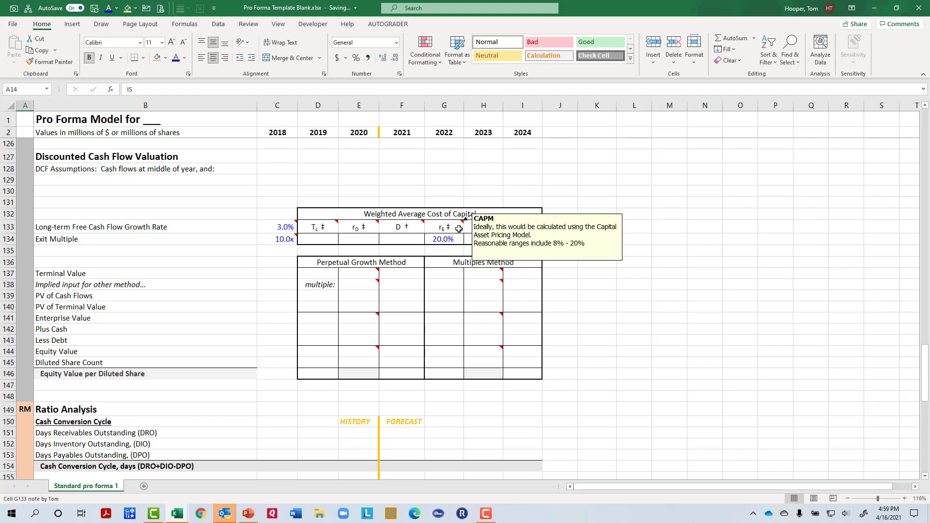
pyautogui.click(362, 374)
pyautogui.scroll(-4, 206, 381)
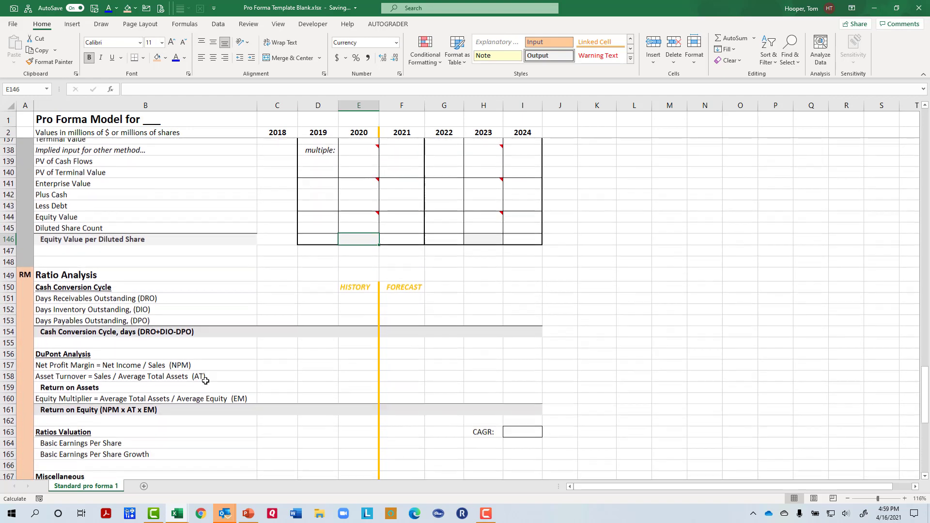
pyautogui.scroll(-3, 205, 381)
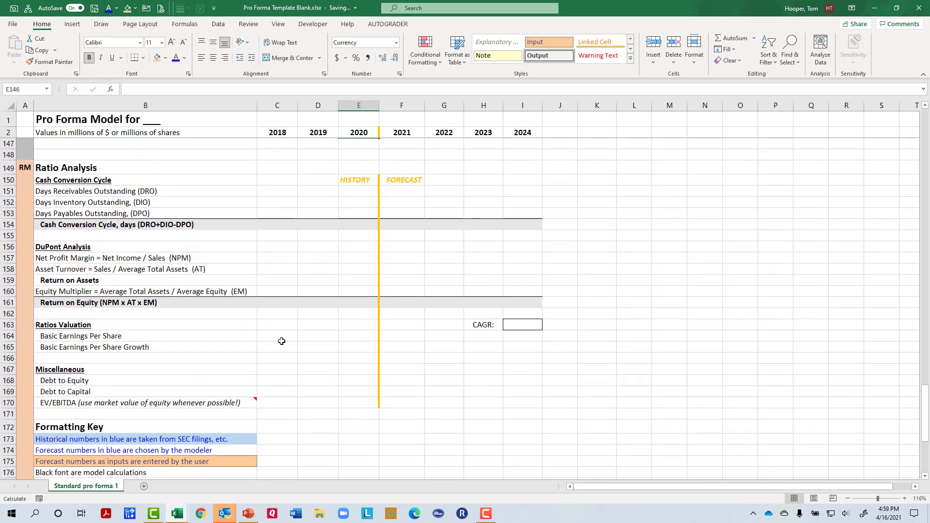
# Calculate 2019 sales growth in D37 with the formula =D15/C15-1.
pyautogui.moveTo(925, 422); pyautogui.dragTo(843, 97)
pyautogui.click(310, 414)
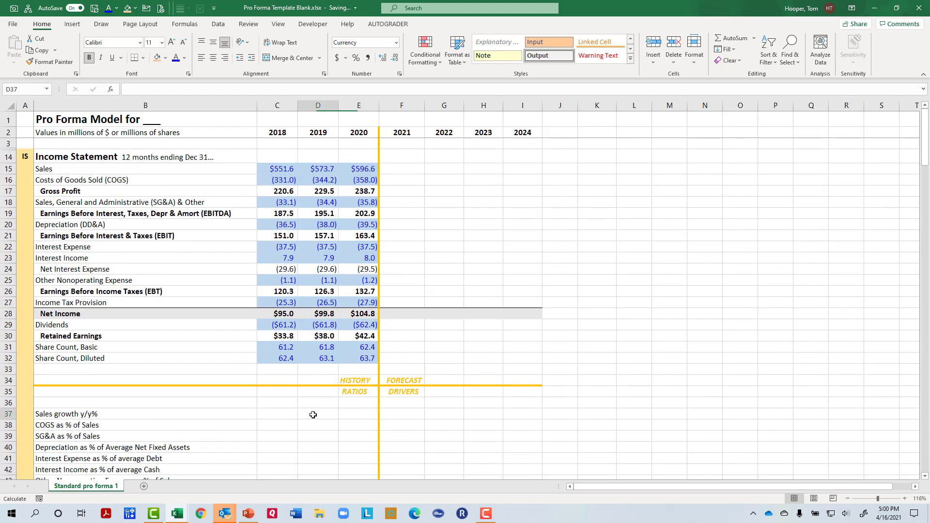
pyautogui.write('=')
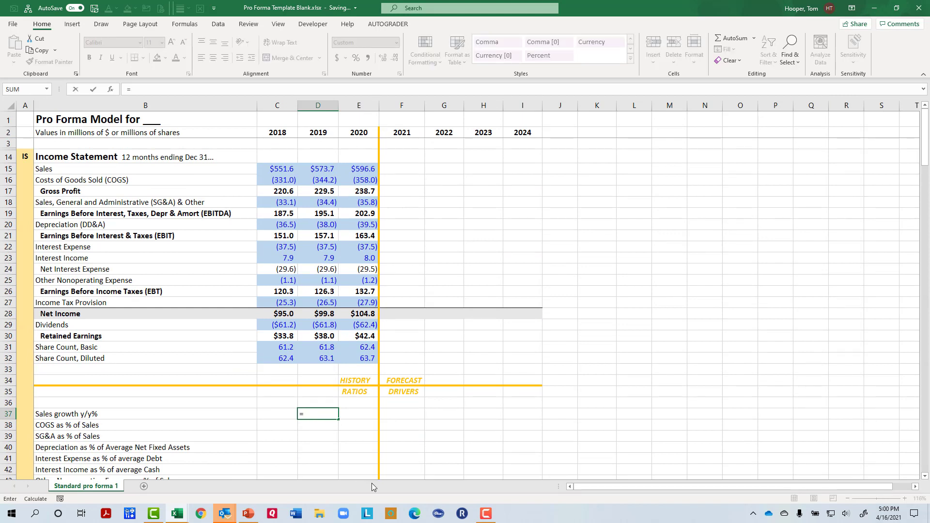
pyautogui.hotkey('ctrl', 'Up')
pyautogui.hotkey('ctrl', 'Up')
pyautogui.write('/')
pyautogui.hotkey('ctrl', 'Down')
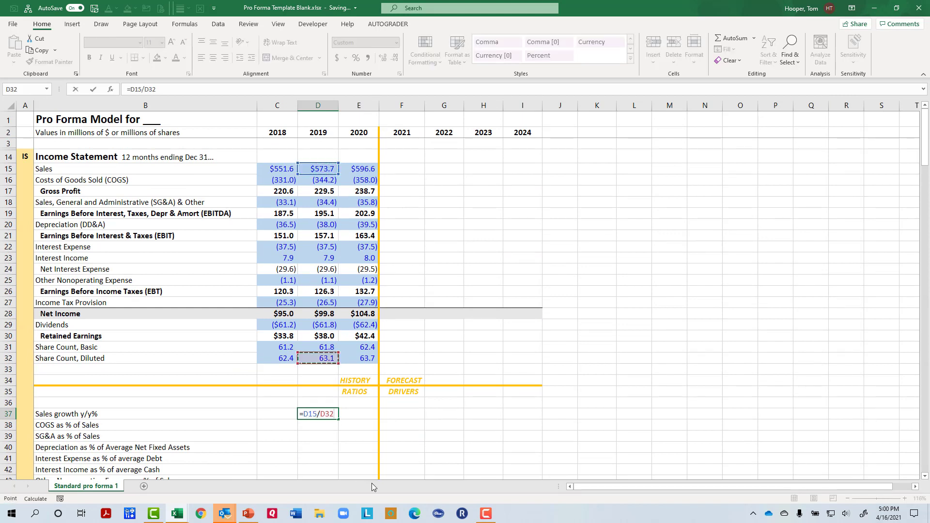
pyautogui.hotkey('ctrl', 'Up')
pyautogui.press('Left')
pyautogui.write('-1')
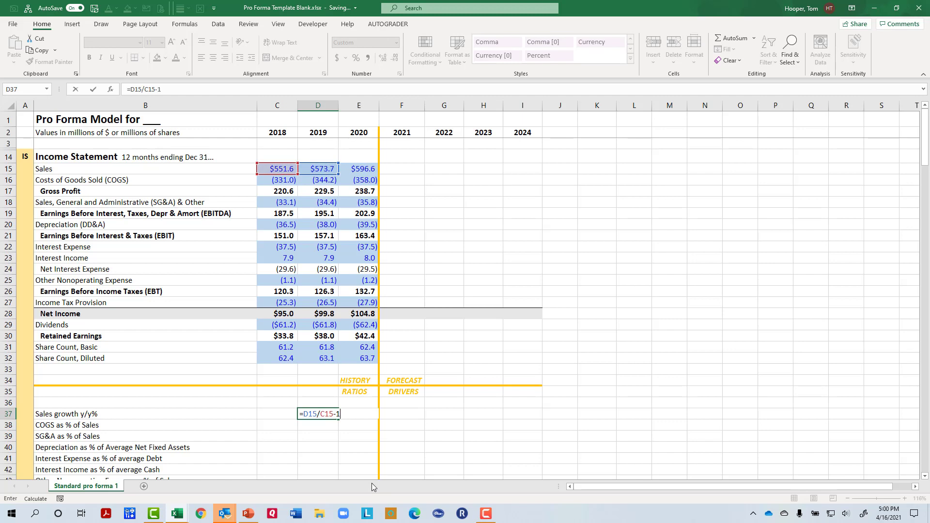
pyautogui.press('Return')
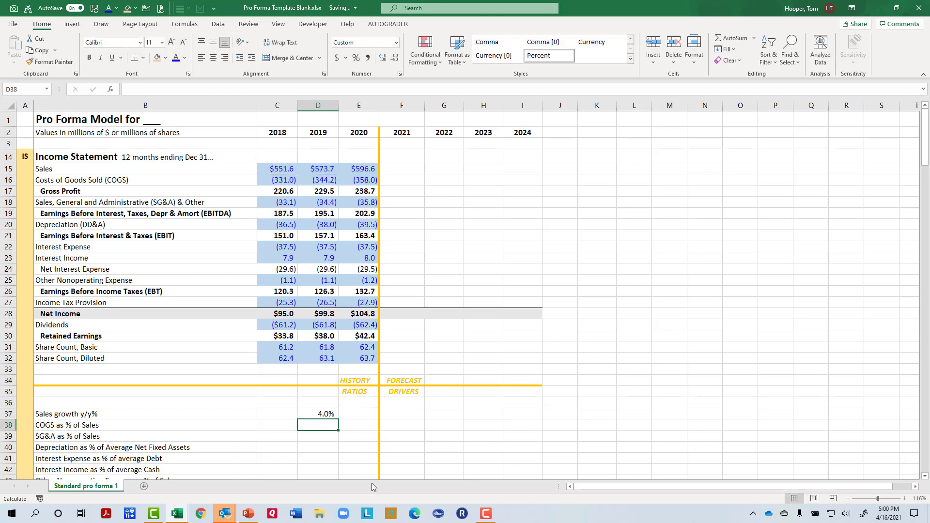
# Calculate 2019 COGS as a percentage of sales in D38 with the formula =D16/D15.
pyautogui.write('=')
pyautogui.hotkey('ctrl', 'Up')
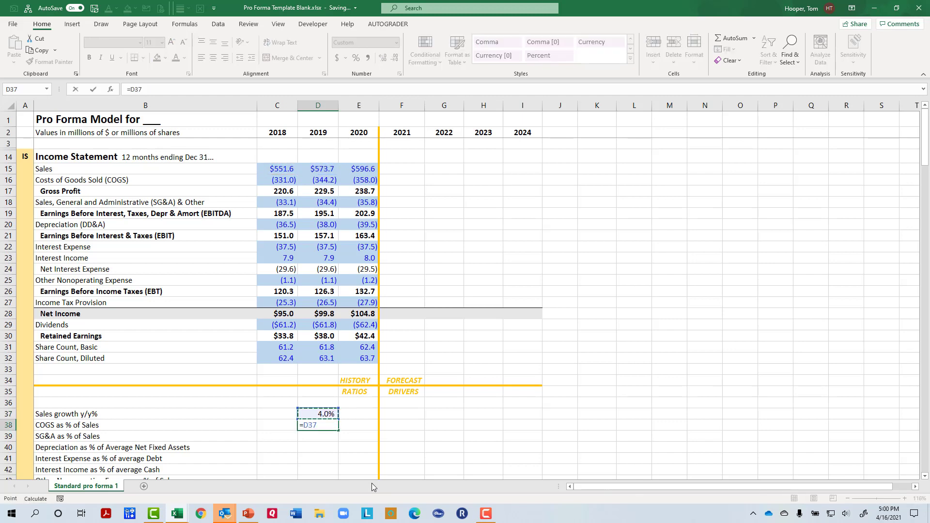
pyautogui.hotkey('ctrl', 'Up')
pyautogui.hotkey('ctrl', 'Up')
pyautogui.press('Down')
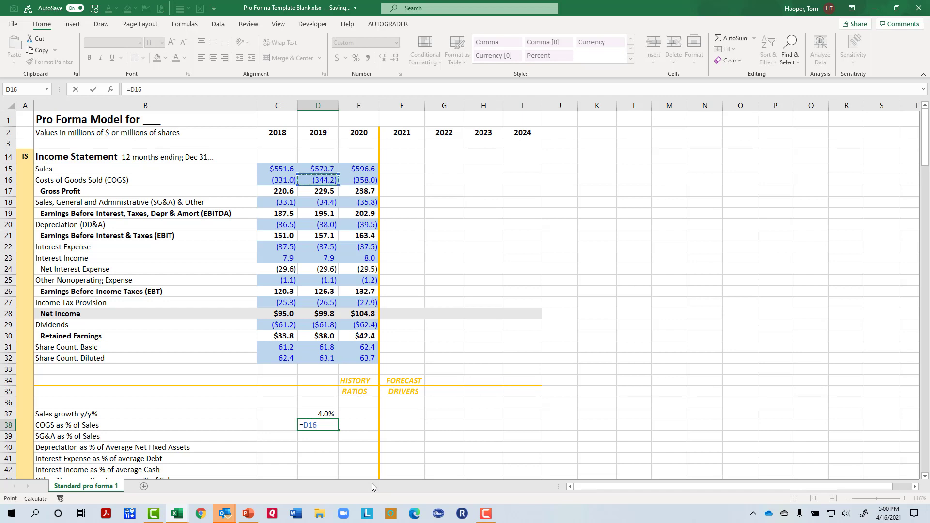
pyautogui.write('/')
pyautogui.hotkey('ctrl', 'Up')
pyautogui.hotkey('ctrl', 'Up')
pyautogui.hotkey('ctrl', 'Up')
pyautogui.press('Return')
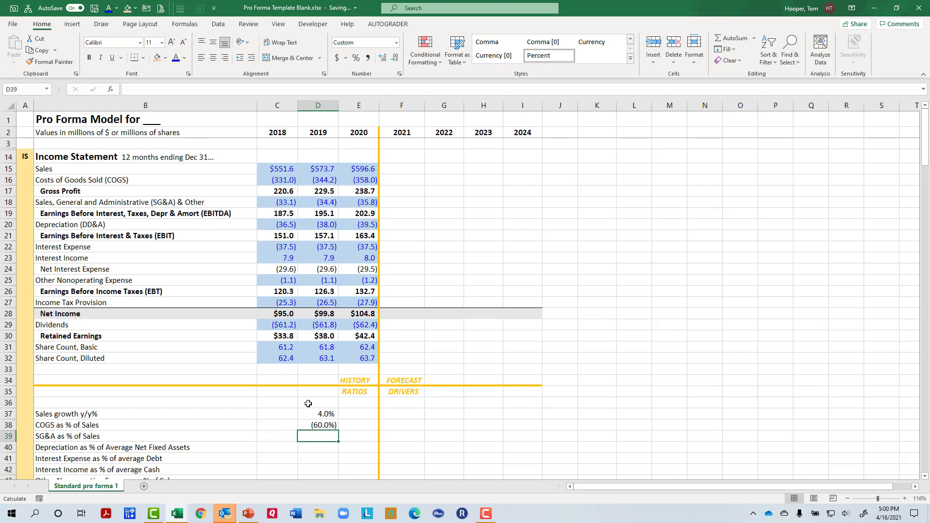
# Calculate 2019 SG&A as a percentage of sales in D39 with the formula =D18/D15.
pyautogui.write('=')
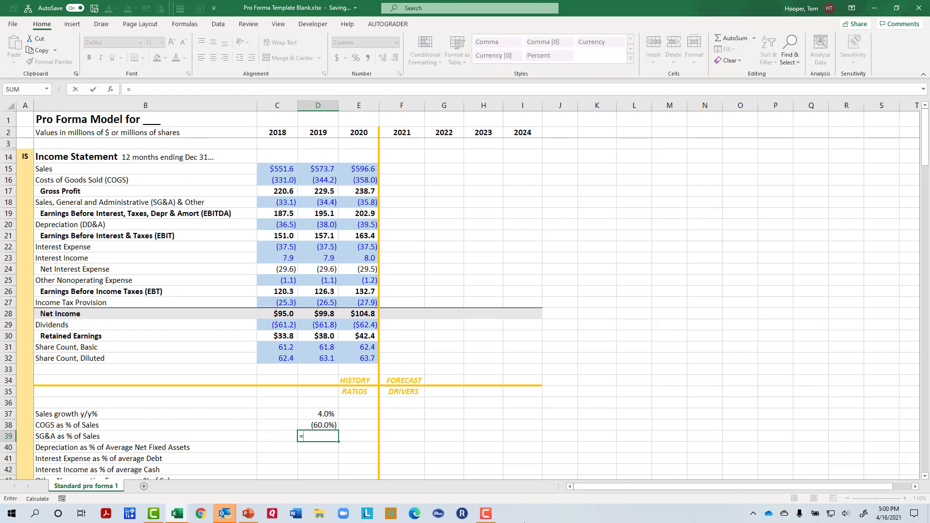
pyautogui.click(326, 203)
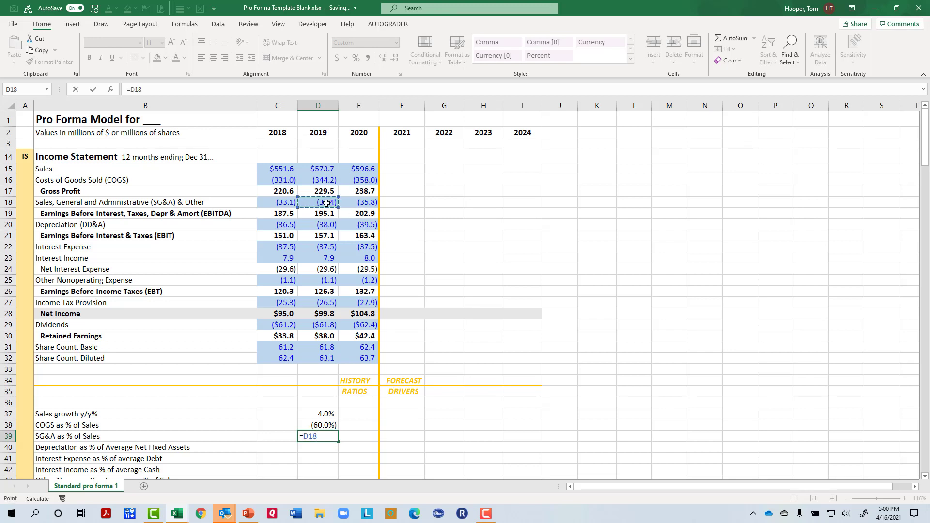
pyautogui.write('/')
pyautogui.click(328, 168)
pyautogui.press('Return')
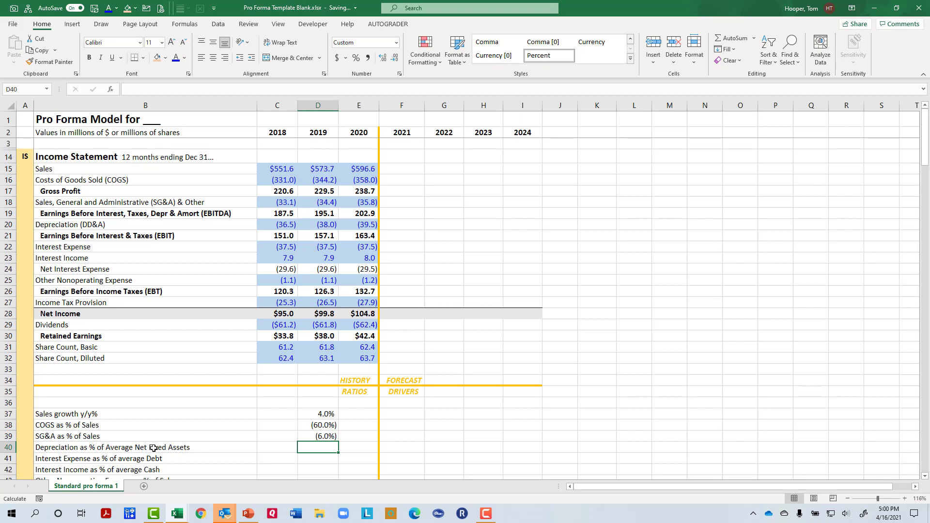
# Calculate 2019 depreciation as a percentage of average net fixed assets in D40 with the formula =D20/AVERAGE(C58:D58).
pyautogui.write('=')
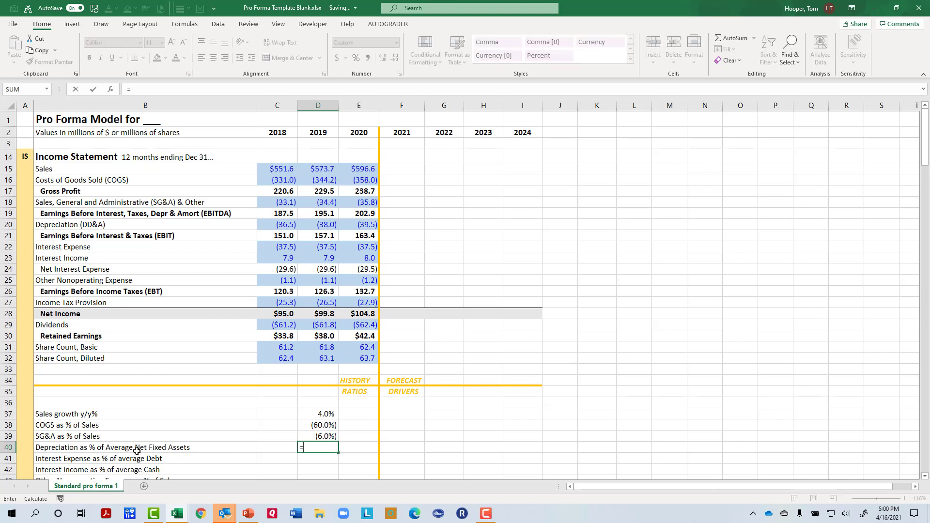
pyautogui.click(323, 226)
pyautogui.write('/ave')
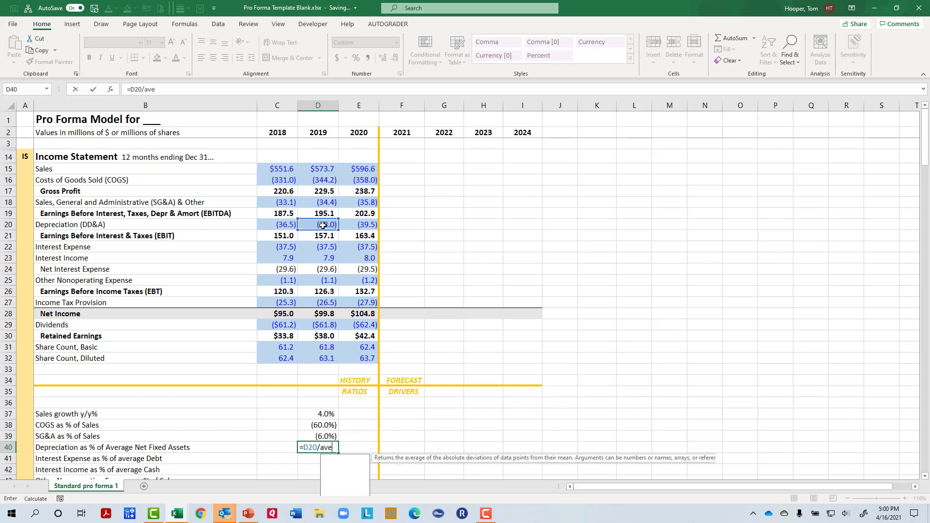
pyautogui.write('rage(')
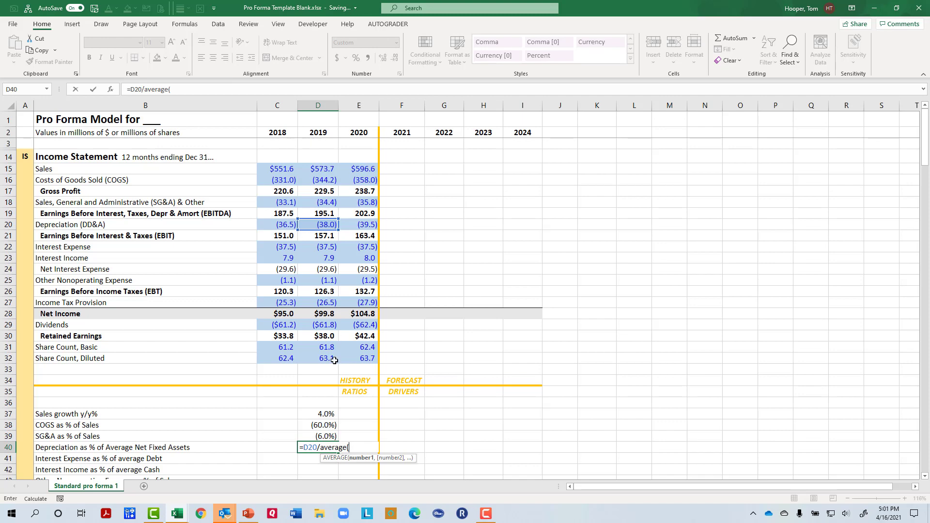
pyautogui.scroll(-3, 291, 412)
pyautogui.scroll(-2, 299, 413)
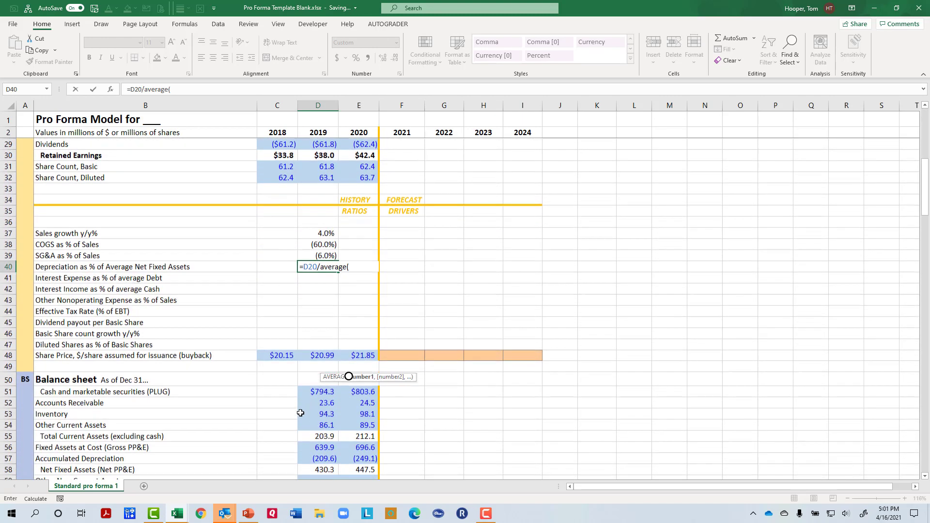
pyautogui.scroll(-1, 306, 423)
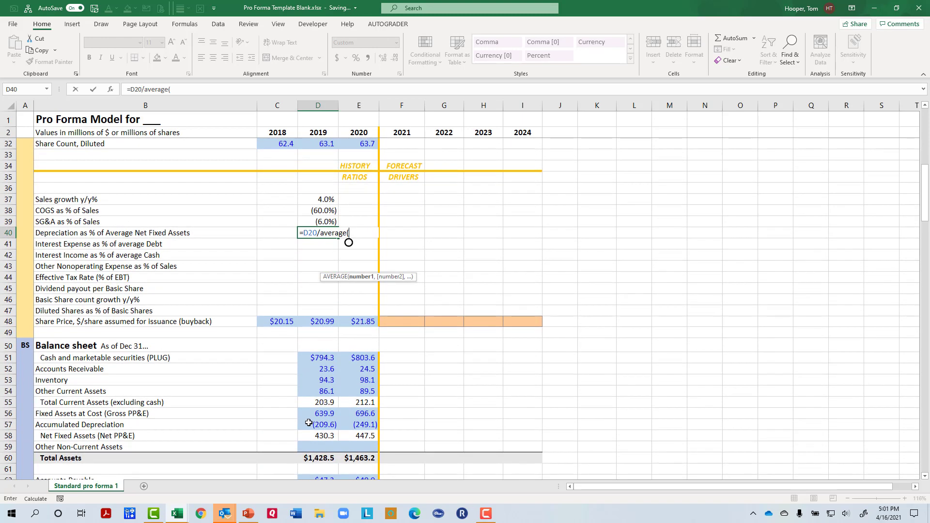
pyautogui.scroll(-2, 310, 423)
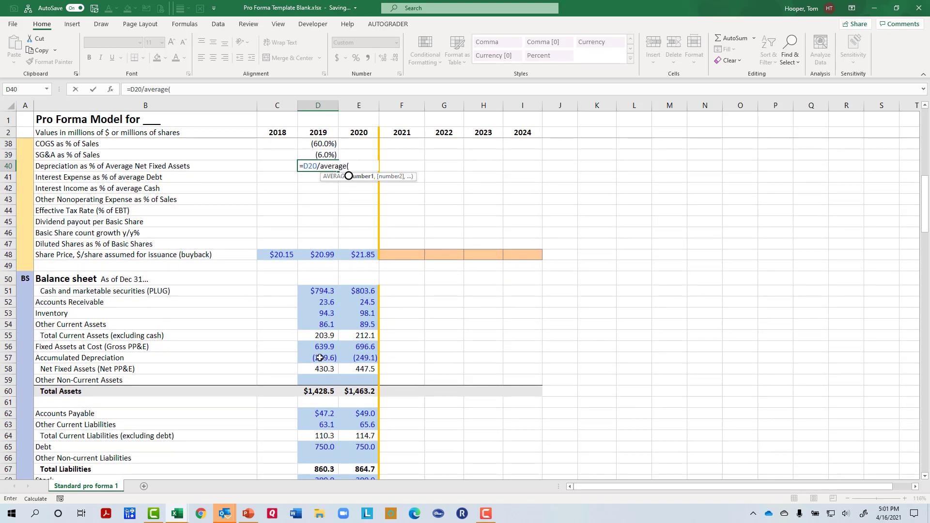
pyautogui.moveTo(323, 369); pyautogui.dragTo(282, 368)
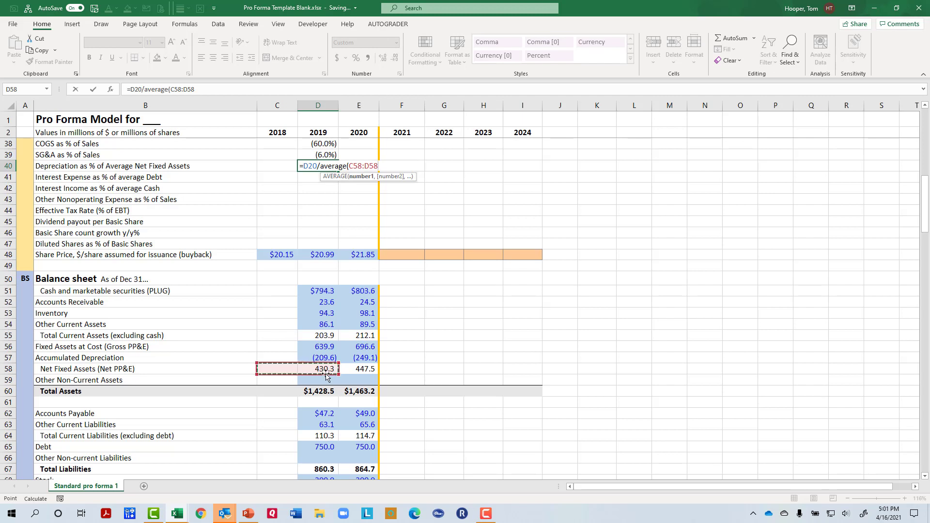
pyautogui.write(')')
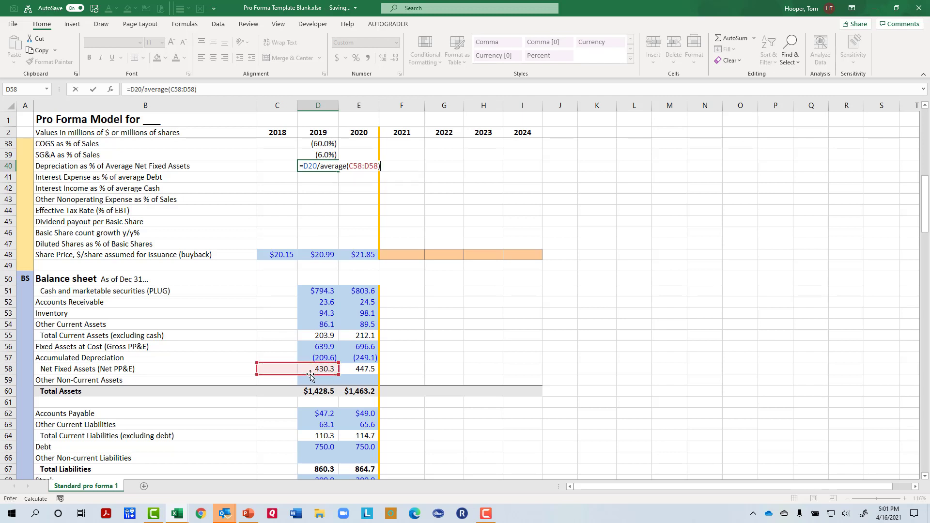
pyautogui.press('Return')
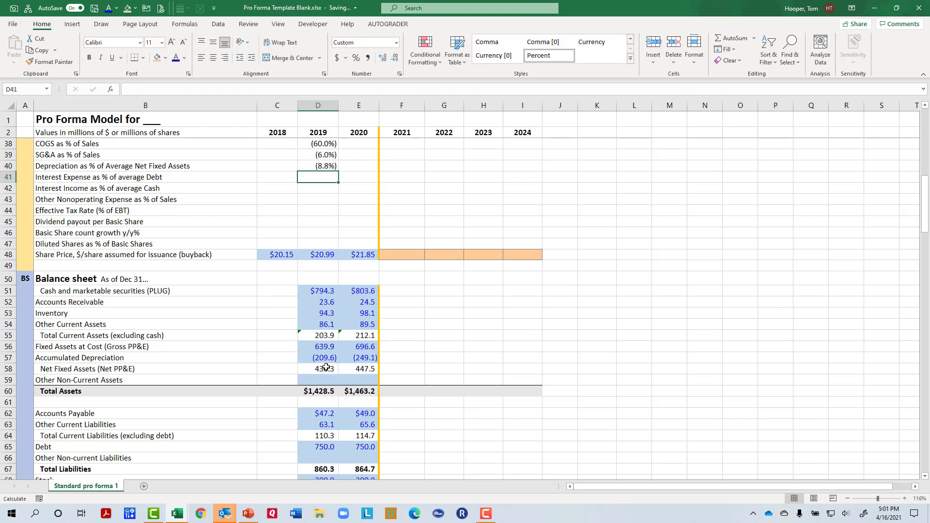
pyautogui.press('Up')
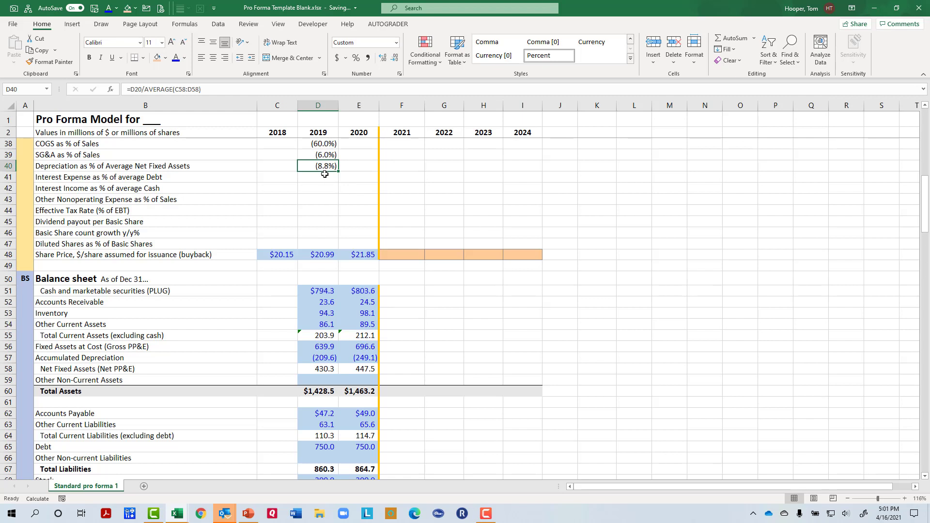
# Calculate 2019 interest expense as a percentage of average debt in D41 with the formula =D22/AVERAGE(C65:D65).
pyautogui.click(325, 174)
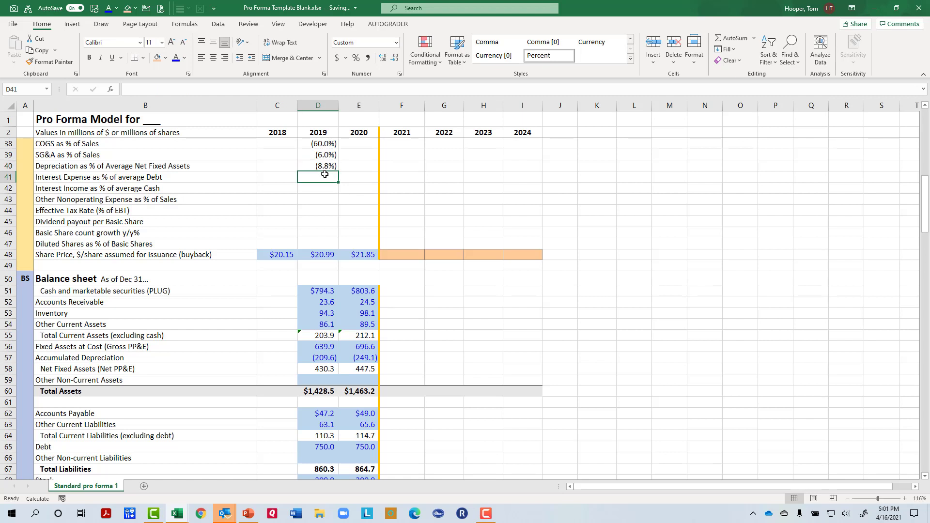
pyautogui.scroll(5, 324, 174)
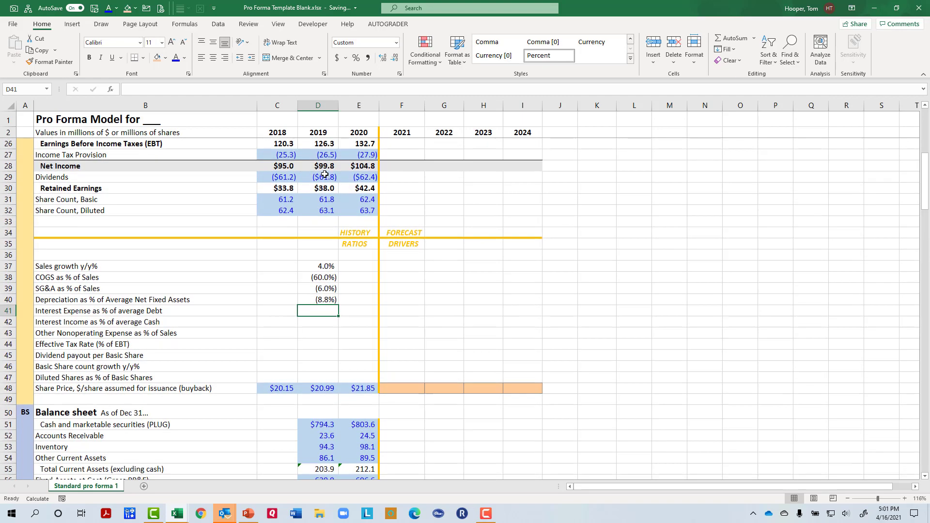
pyautogui.scroll(1, 325, 174)
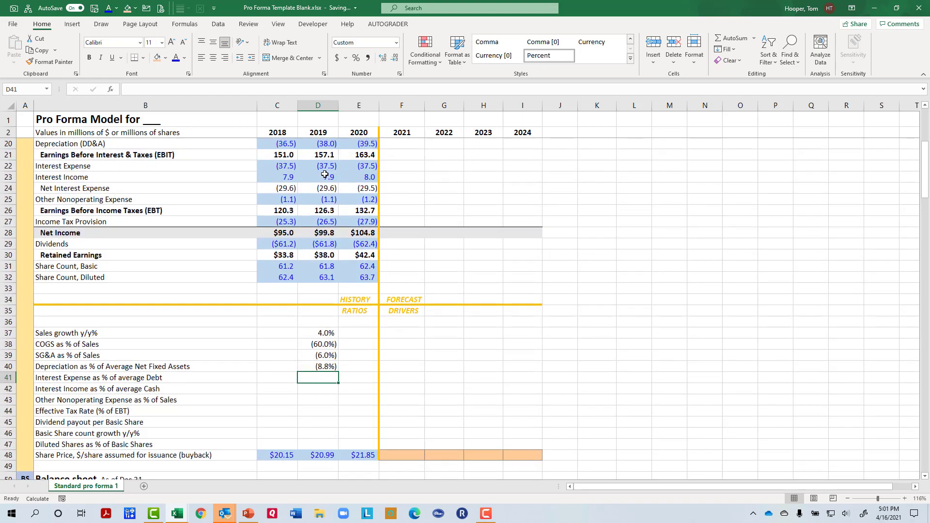
pyautogui.write('=')
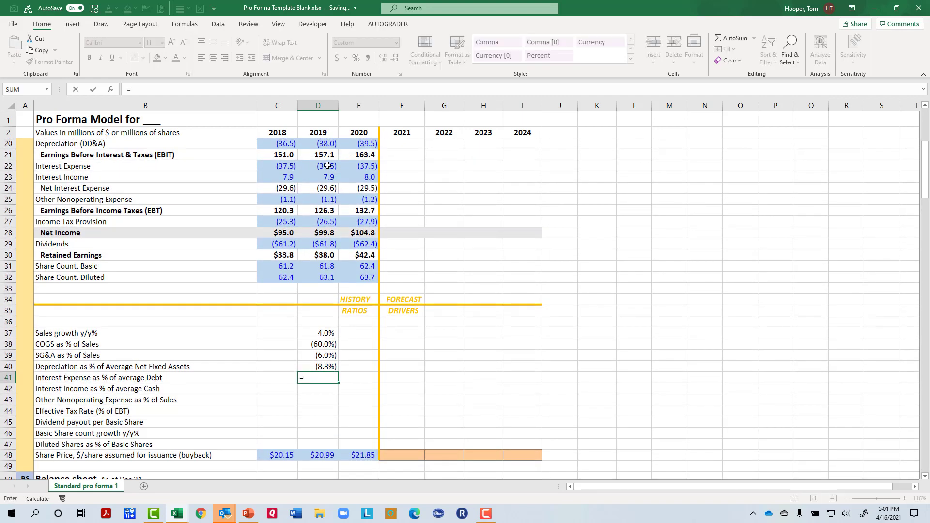
pyautogui.click(327, 166)
pyautogui.write('/avera')
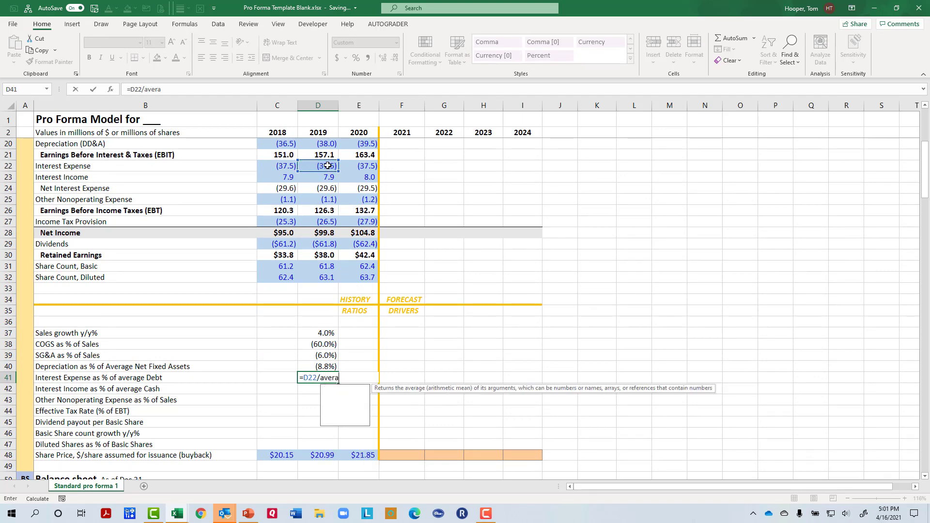
pyautogui.write('ge(')
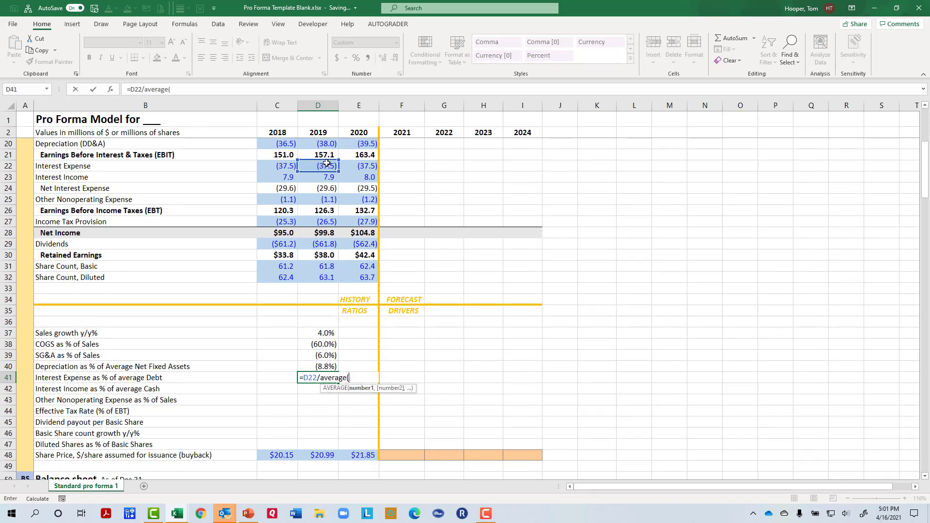
pyautogui.scroll(-6, 310, 242)
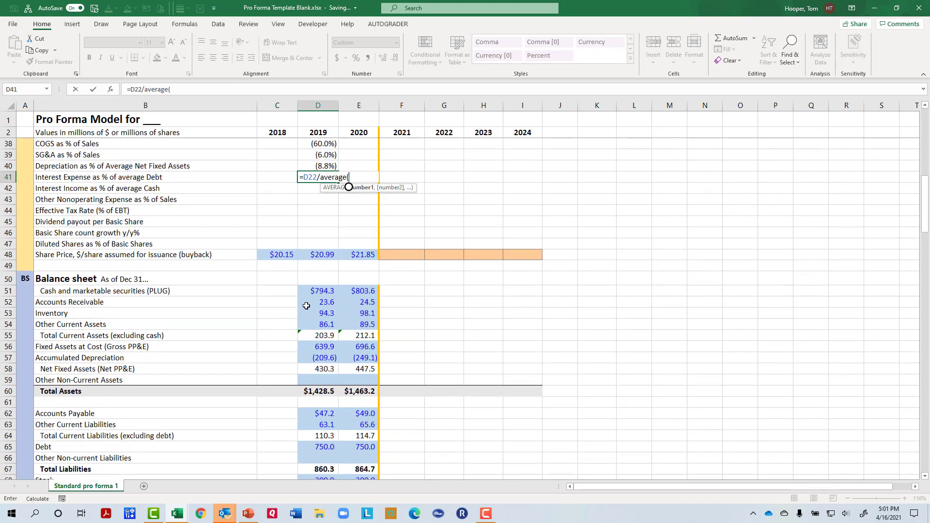
pyautogui.moveTo(319, 446); pyautogui.dragTo(286, 448)
pyautogui.write(')')
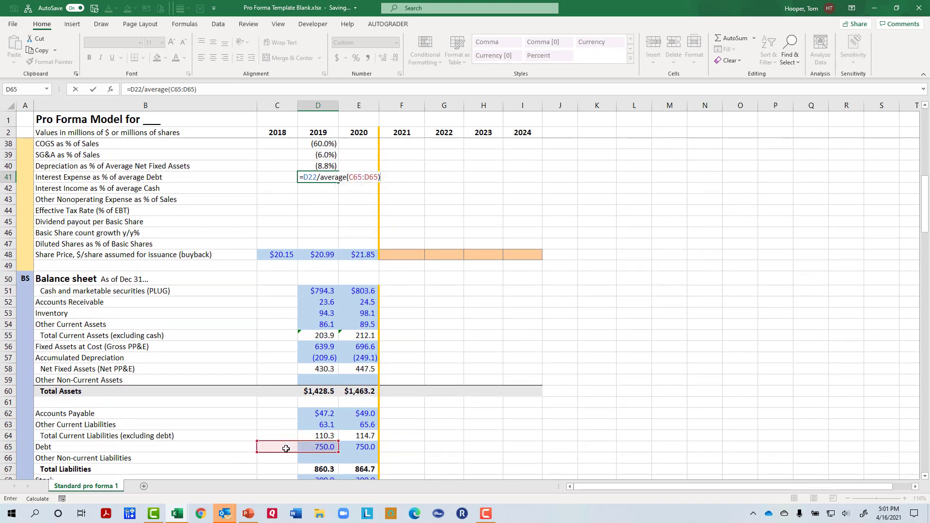
pyautogui.press('Return')
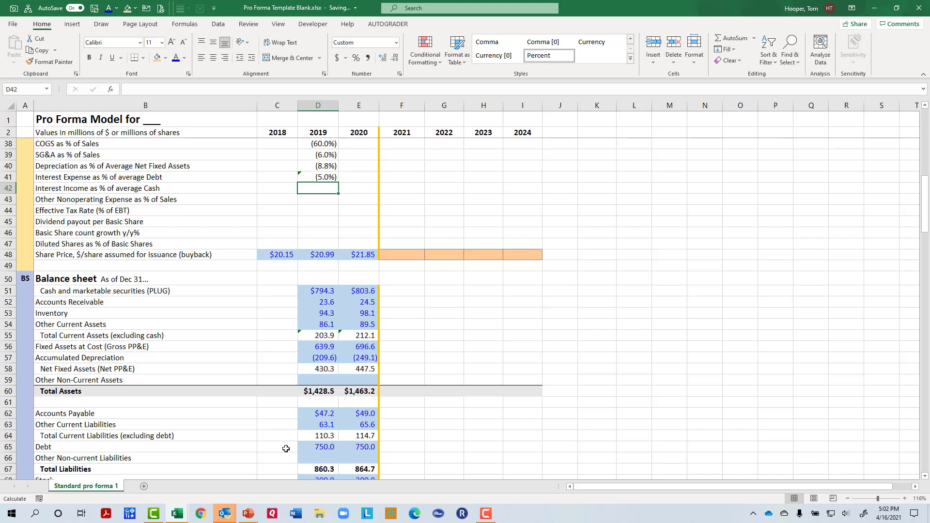
# Calculate 2019 interest income as a percentage of average cash in D42 with the formula =D23/AVERAGE(C51:D51).
pyautogui.write('=')
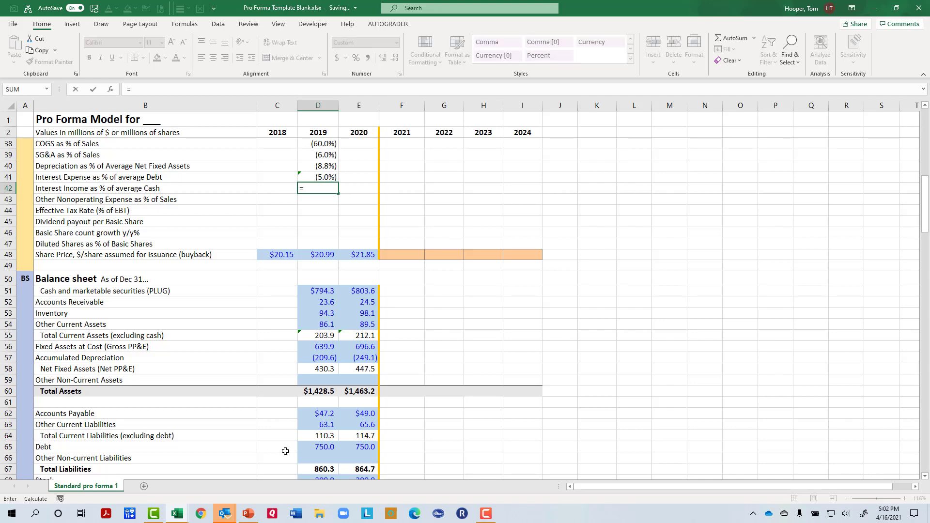
pyautogui.scroll(3, 285, 449)
pyautogui.scroll(2, 284, 449)
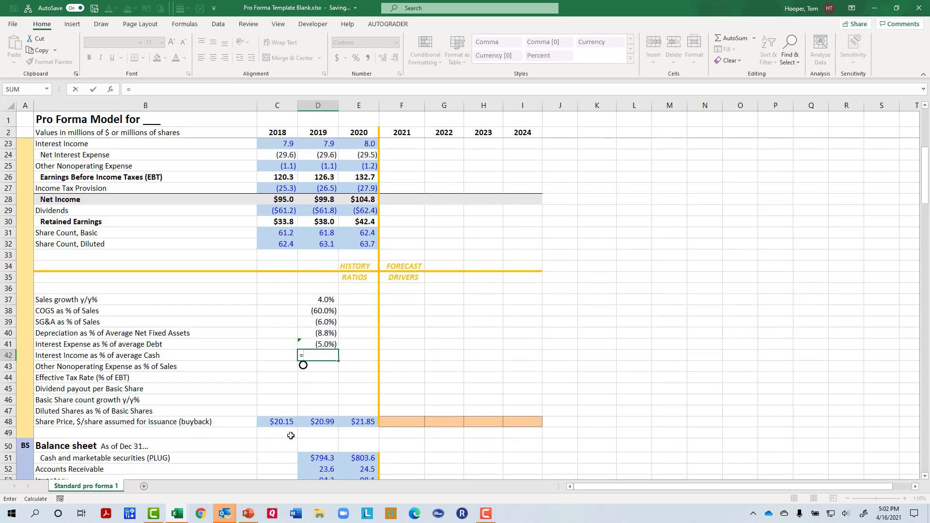
pyautogui.click(320, 145)
pyautogui.write('/a')
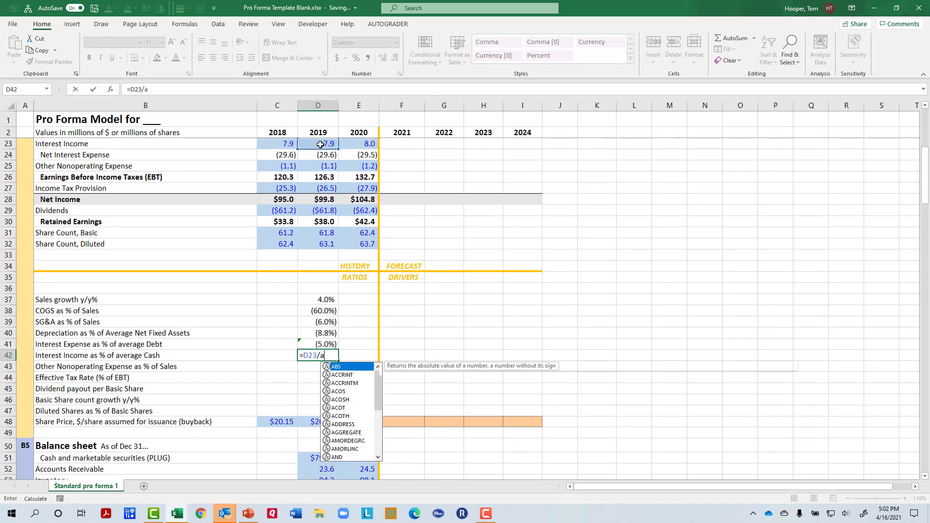
pyautogui.write('verag')
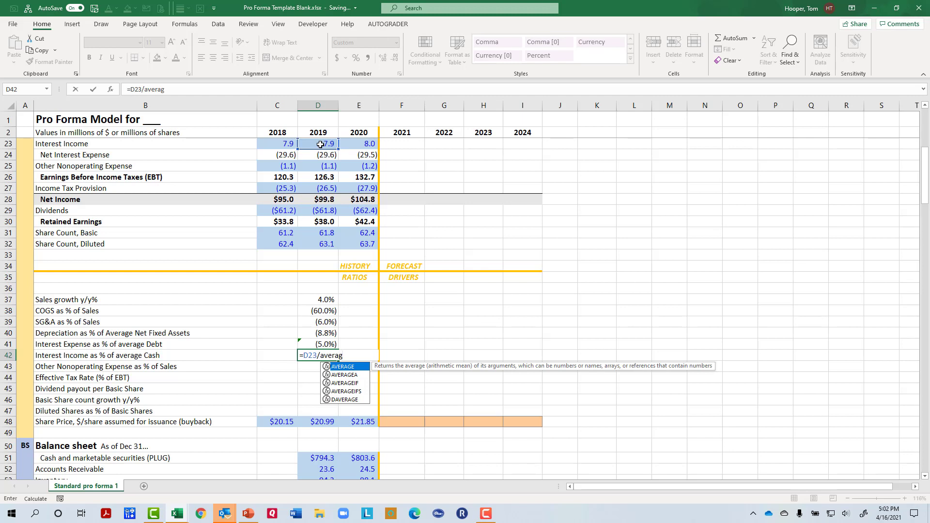
pyautogui.write('e(')
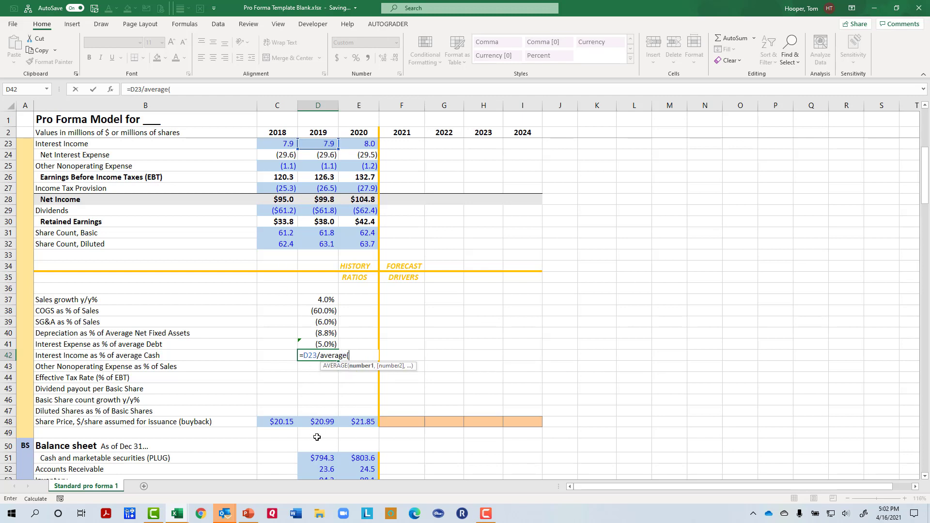
pyautogui.click(317, 458)
pyautogui.moveTo(317, 458); pyautogui.dragTo(278, 459)
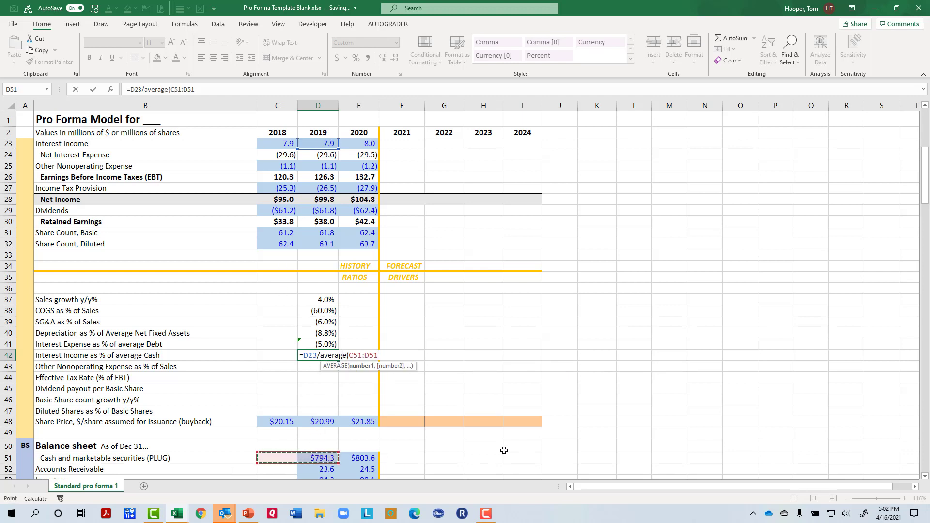
pyautogui.press('Return')
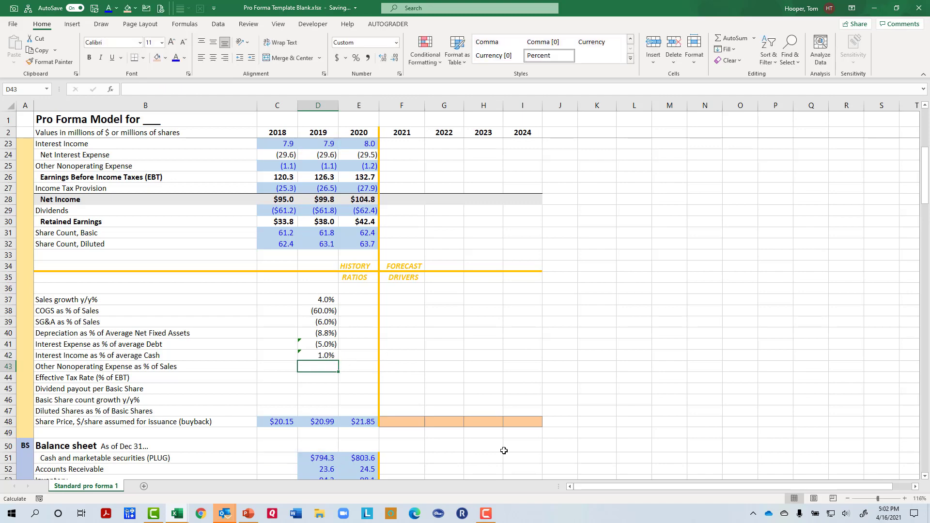
# Calculate 2019 other nonoperating expense as a percentage of sales in D43 with the formula =D25/D15.
pyautogui.scroll(1, 490, 450)
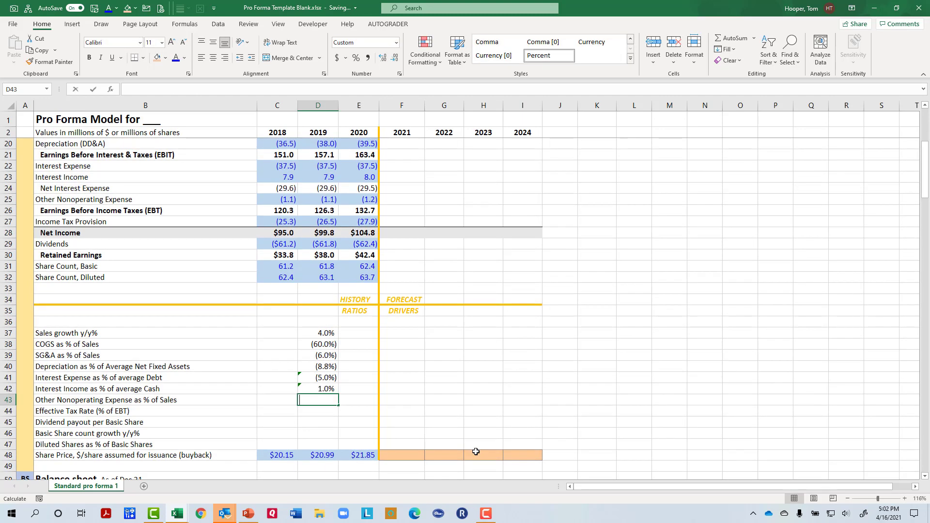
pyautogui.write('=')
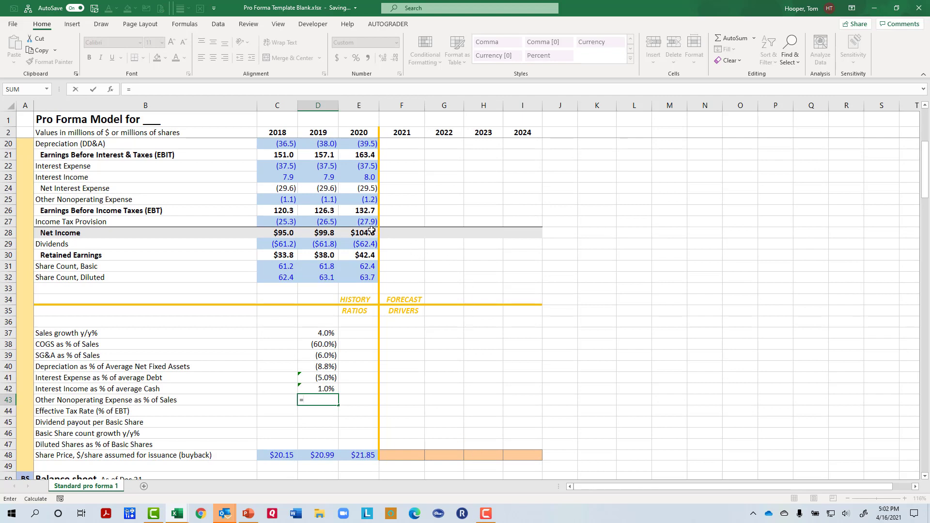
pyautogui.click(326, 200)
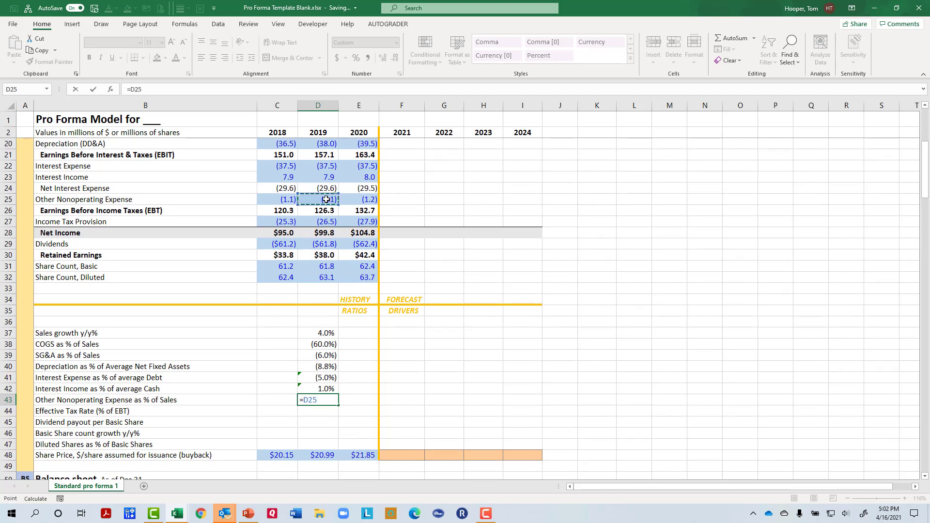
pyautogui.write('/')
pyautogui.press('Up')
pyautogui.press('Up')
pyautogui.press('Up')
pyautogui.press('Up')
pyautogui.press('Up')
pyautogui.press('Up')
pyautogui.press('Up')
pyautogui.press('Up')
pyautogui.press('Up')
pyautogui.press('Up')
pyautogui.press('Up')
pyautogui.press('Up')
pyautogui.press('Up')
pyautogui.press('Up')
pyautogui.press('Up')
pyautogui.press('Up')
pyautogui.press('Up')
pyautogui.press('Up')
pyautogui.press('Up')
pyautogui.press('Up')
pyautogui.press('Up')
pyautogui.press('Up')
pyautogui.press('Up')
pyautogui.press('Up')
pyautogui.press('Up')
pyautogui.press('Up')
pyautogui.press('Up')
pyautogui.press('Up')
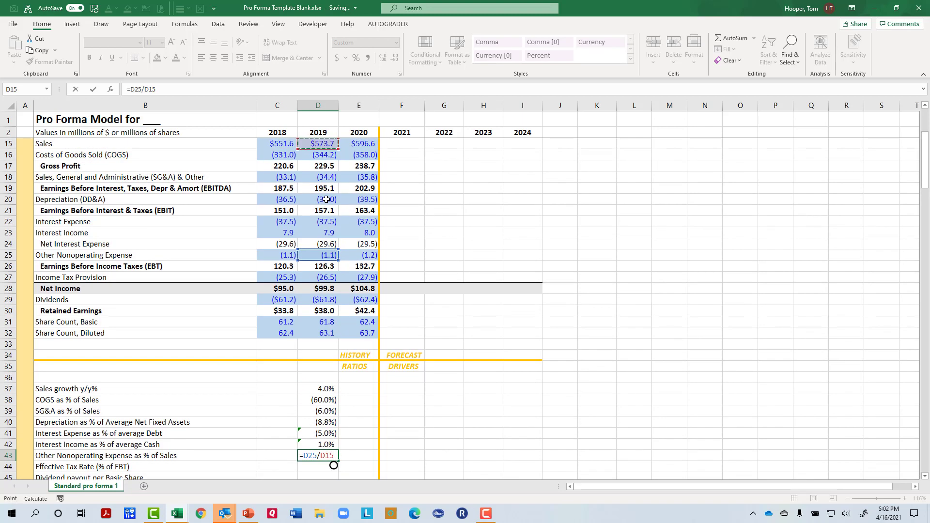
pyautogui.press('Return')
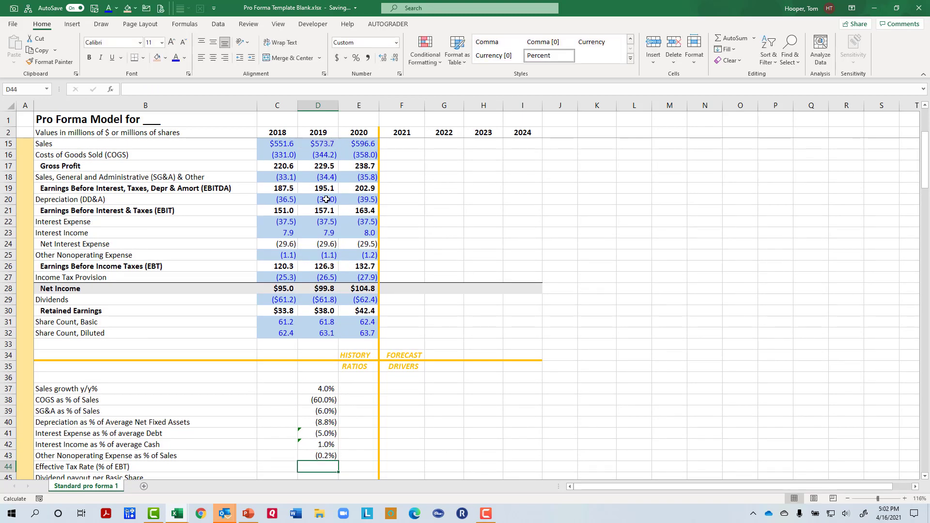
# Calculate the 2019 effective tax rate as a percentage of EBT in D44 with the formula =D27/D26.
pyautogui.write('=')
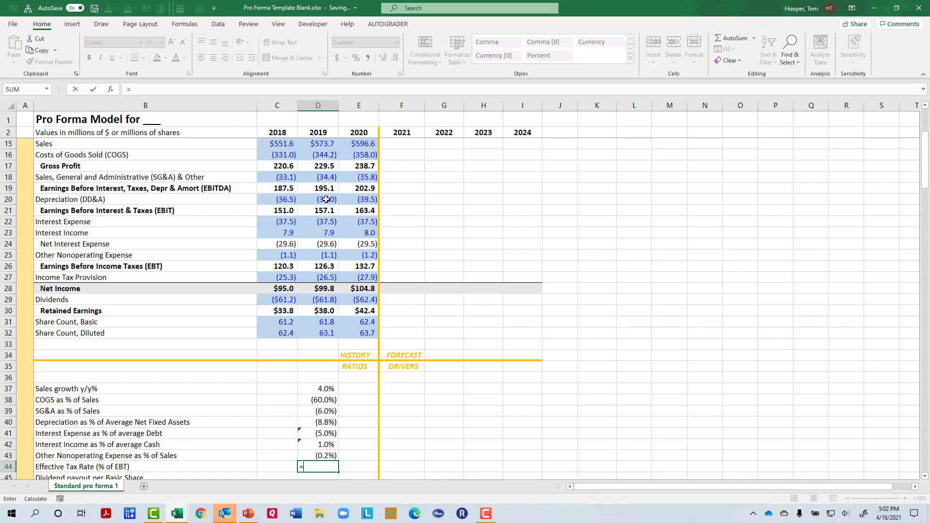
pyautogui.click(331, 275)
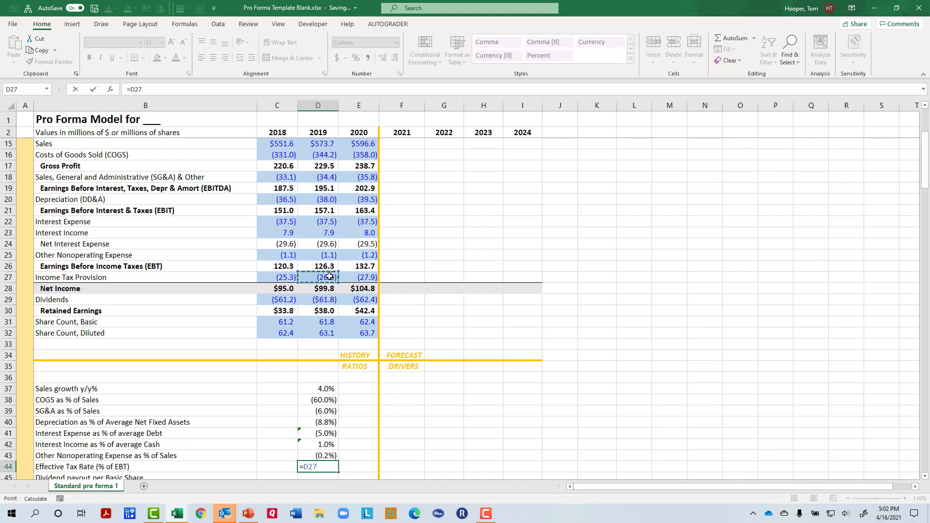
pyautogui.write('/')
pyautogui.click(328, 268)
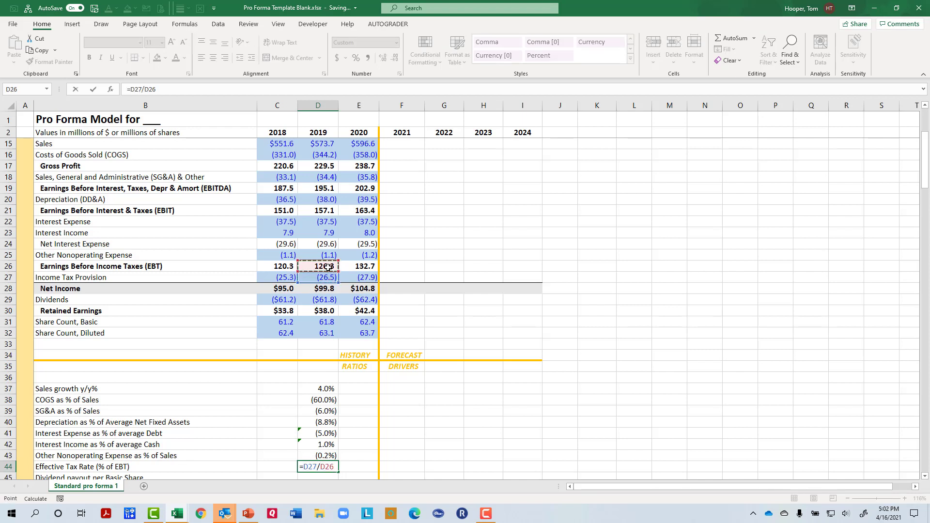
pyautogui.press('Return')
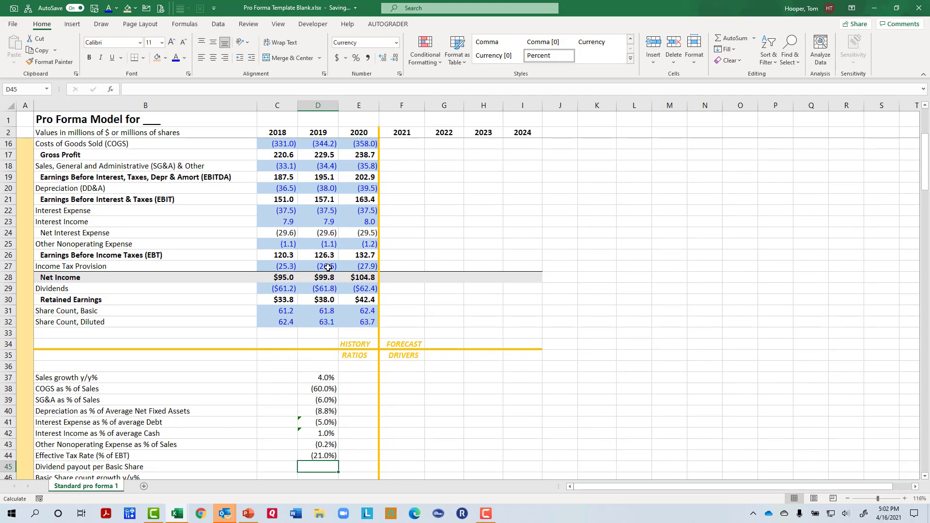
# Calculate the 2019 dividend payout per basic share in D45 with the formula =D29/D31.
pyautogui.write('=')
pyautogui.press('Up')
pyautogui.press('Up')
pyautogui.press('Up')
pyautogui.press('Up')
pyautogui.press('Up')
pyautogui.press('Up')
pyautogui.press('Up')
pyautogui.press('Up')
pyautogui.press('Up')
pyautogui.press('Up')
pyautogui.press('Up')
pyautogui.press('Up')
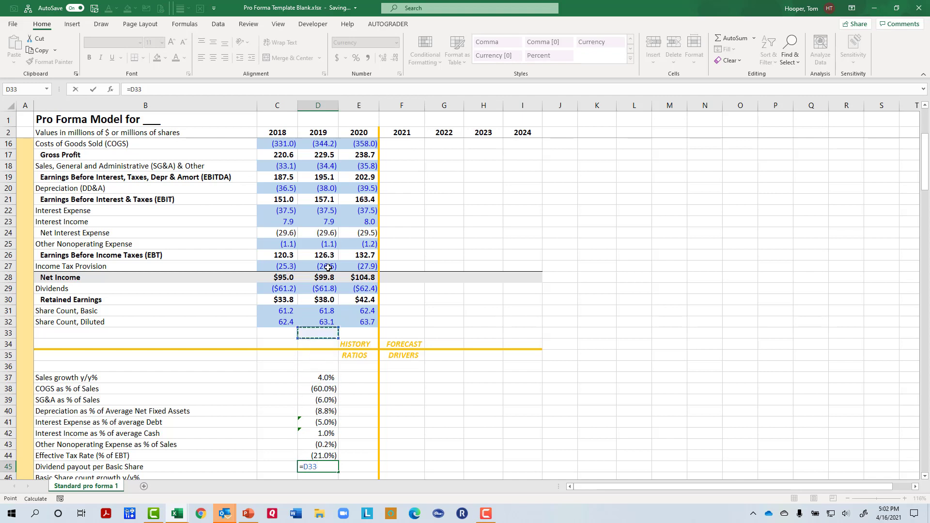
pyautogui.press('Up')
pyautogui.press('Up')
pyautogui.press('Up')
pyautogui.press('Up')
pyautogui.write('/')
pyautogui.press('Up')
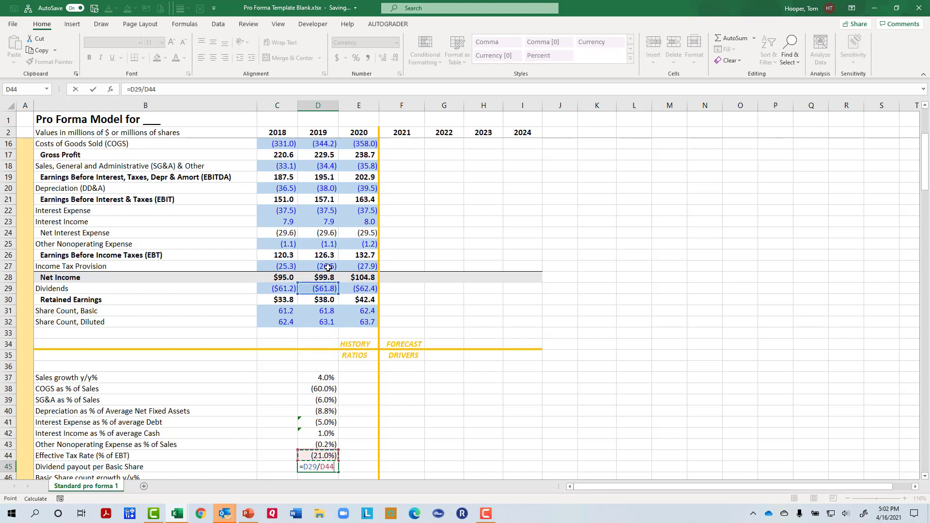
pyautogui.press('Up')
pyautogui.press('Up')
pyautogui.press('Up')
pyautogui.press('Up')
pyautogui.press('Up')
pyautogui.press('Up')
pyautogui.press('Up')
pyautogui.press('Up')
pyautogui.press('Up')
pyautogui.press('Up')
pyautogui.press('Up')
pyautogui.press('Up')
pyautogui.press('Up')
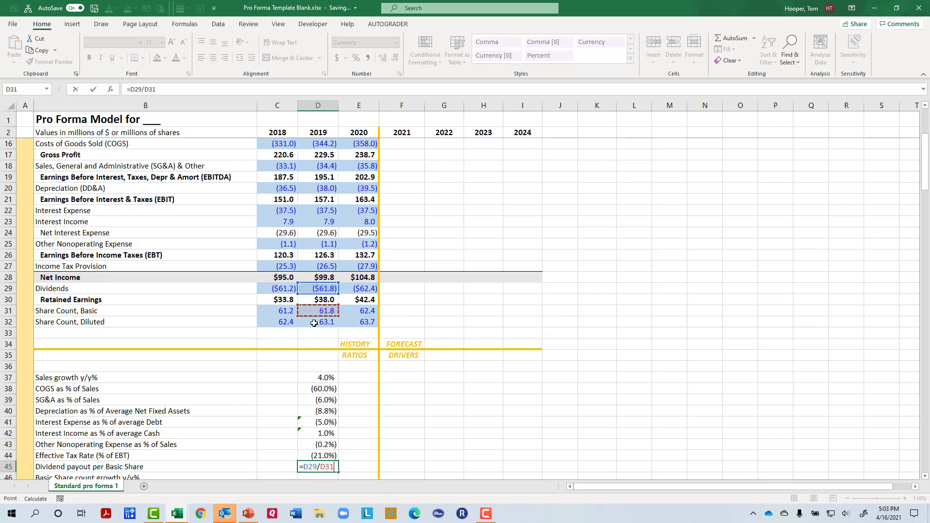
pyautogui.press('Return')
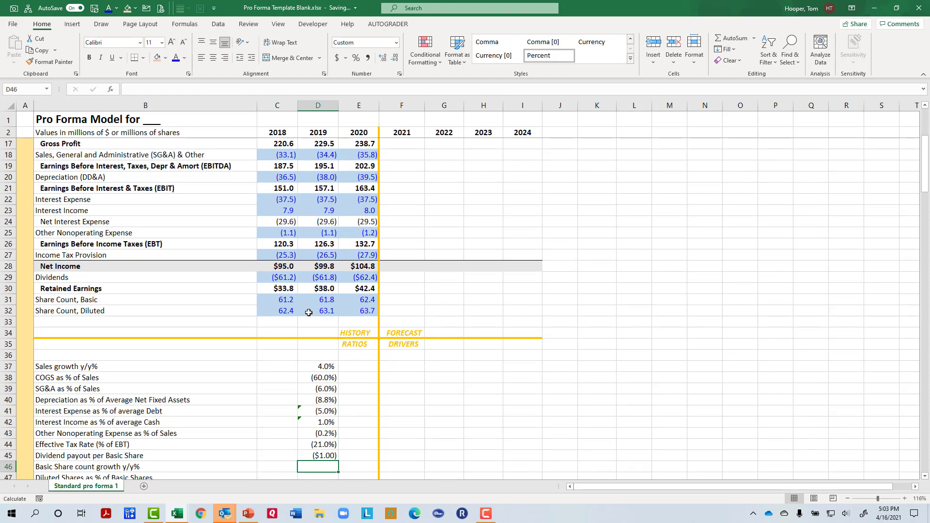
# Calculate 2019 basic share count growth in D46 with the formula =D31/C31-1.
pyautogui.write('=')
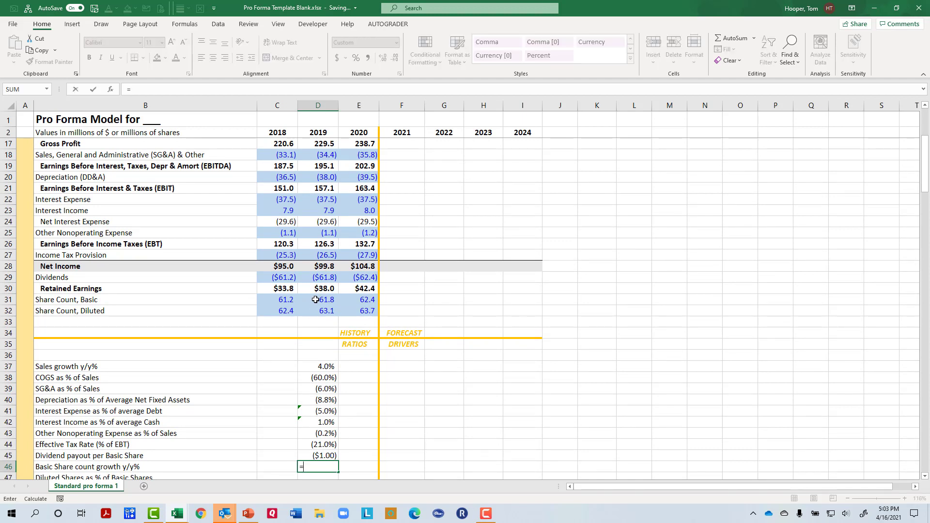
pyautogui.click(318, 297)
pyautogui.write('/')
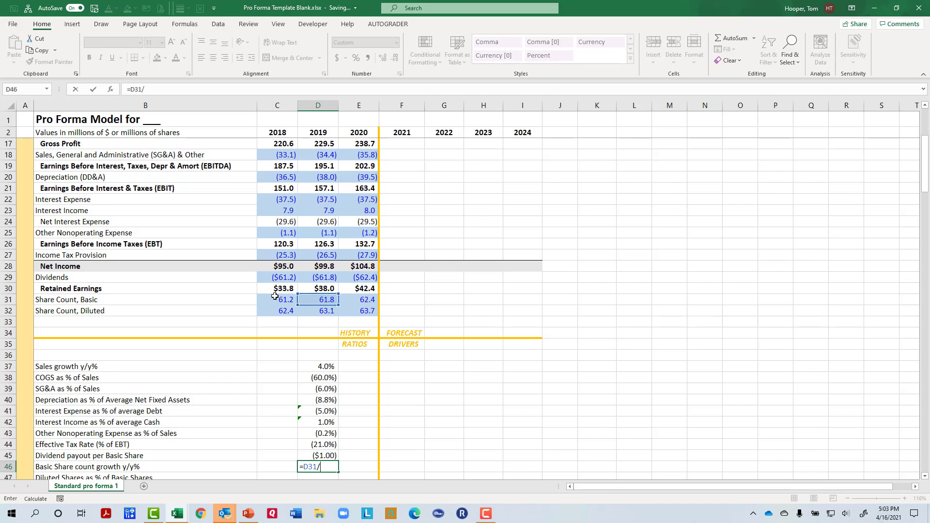
pyautogui.click(280, 300)
pyautogui.write('-1')
pyautogui.press('Return')
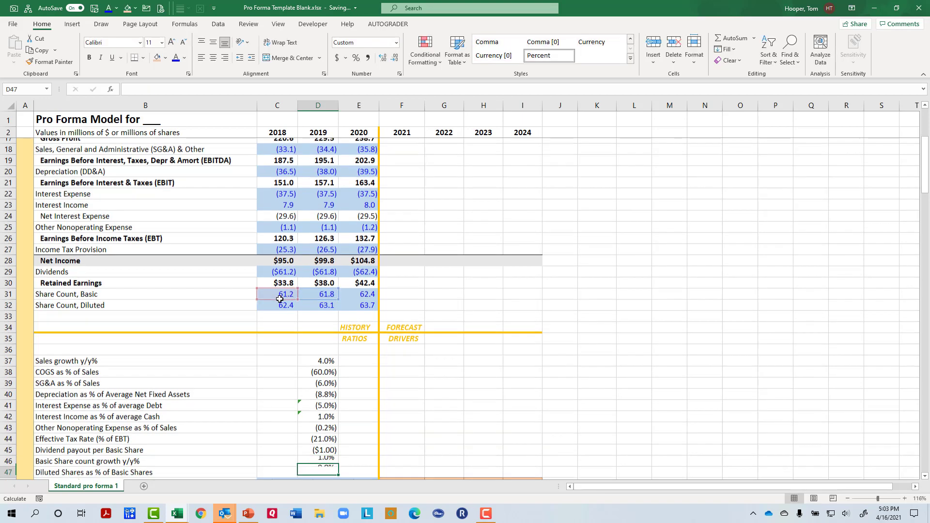
# Calculate 2019 diluted shares as a percentage of basic shares in D47 with the formula =D32/D31.
pyautogui.write('=')
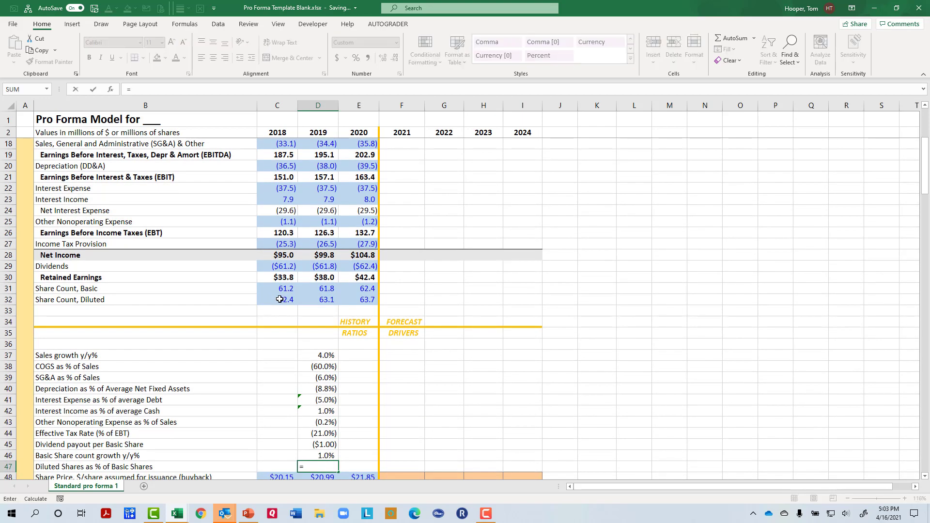
pyautogui.click(325, 299)
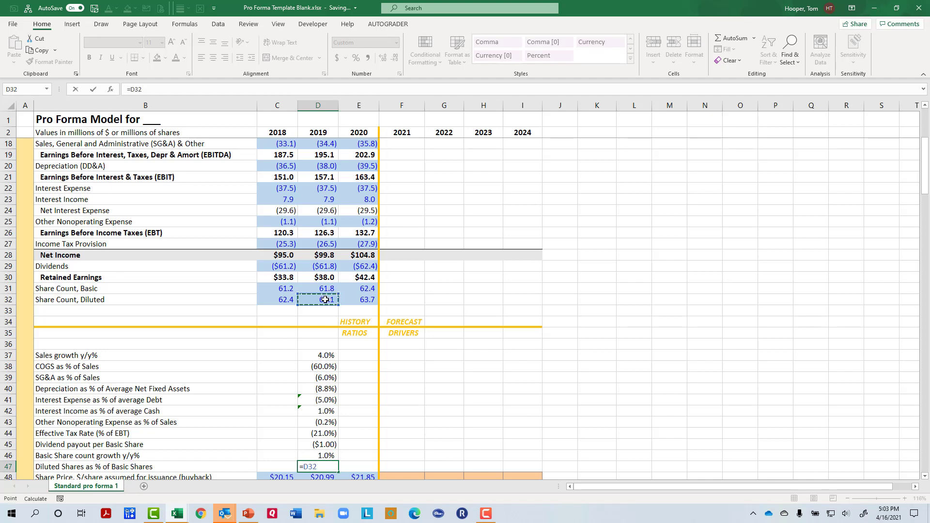
pyautogui.write('/')
pyautogui.click(322, 289)
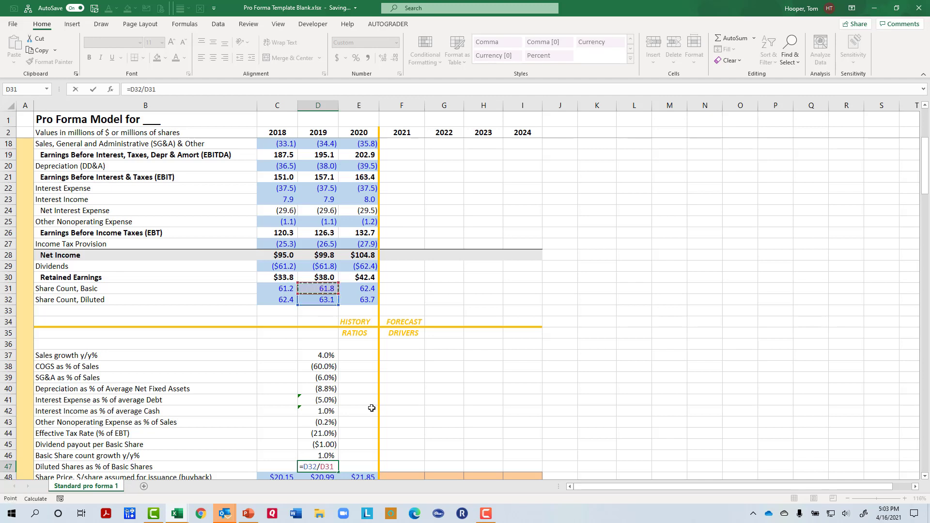
pyautogui.write('-')
pyautogui.press('BackSpace')
pyautogui.press('Return')
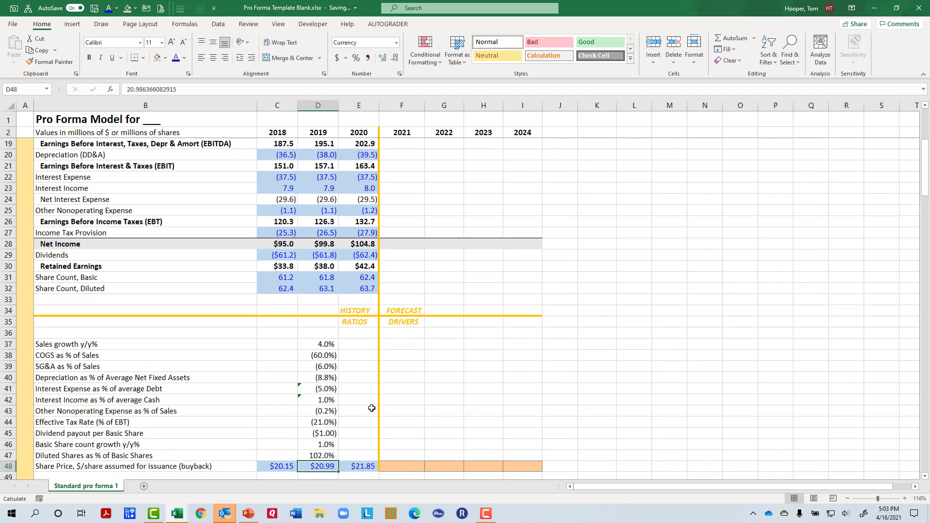
# Fill the 2019 ratio formulas in D37:D47 across into the 2020 column.
pyautogui.press('Up')
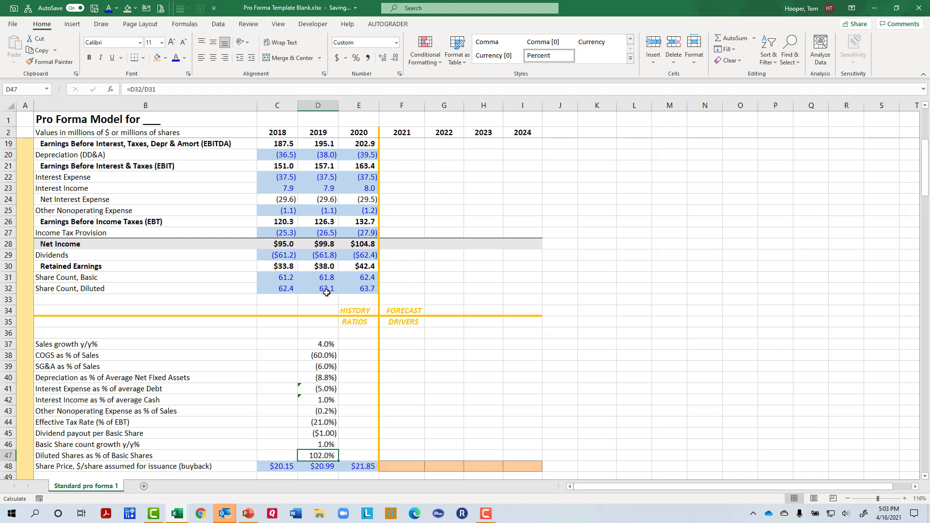
pyautogui.hotkey('ctrl', 'shift', 'Up')
pyautogui.hotkey('shift', 'Right')
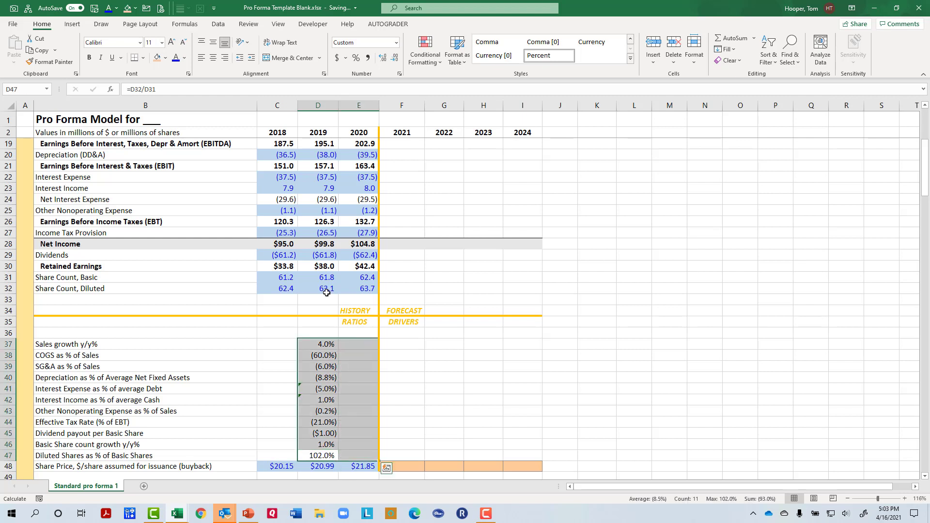
pyautogui.hotkey('ctrl', 'r')
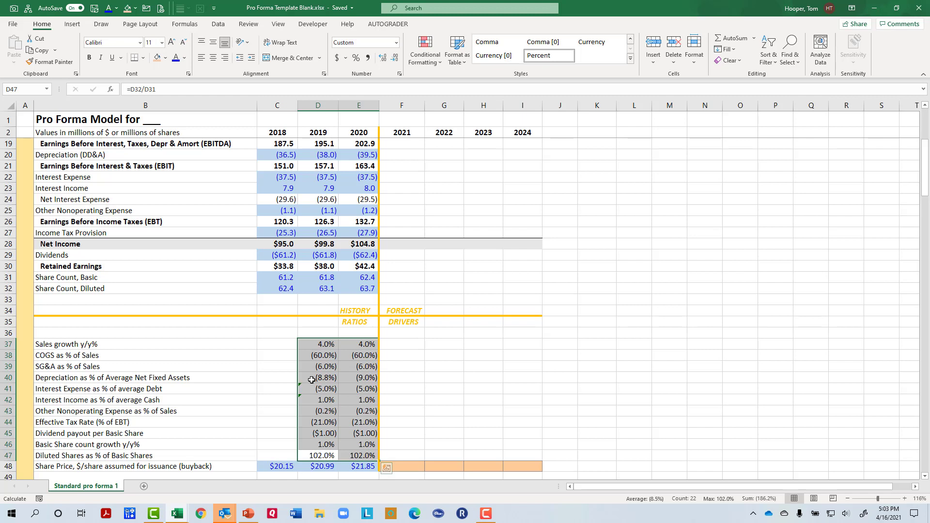
# Set the 2021 sales growth driver in F37 equal to the 2020 ratio with the formula =E37.
pyautogui.click(406, 346)
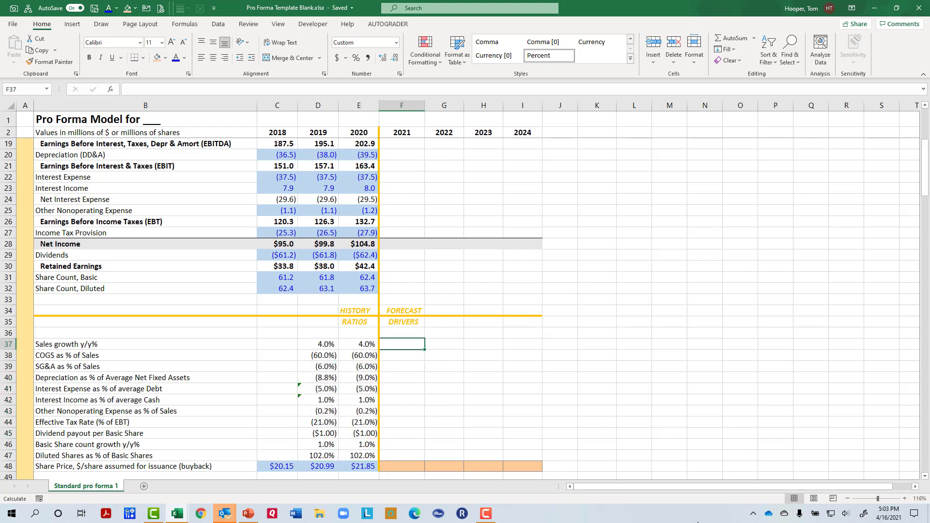
pyautogui.write('=')
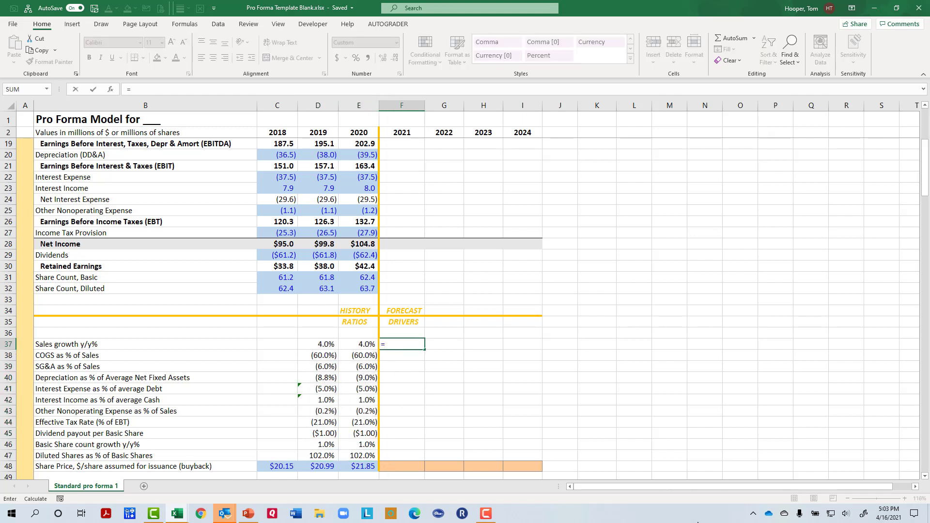
pyautogui.press('Left')
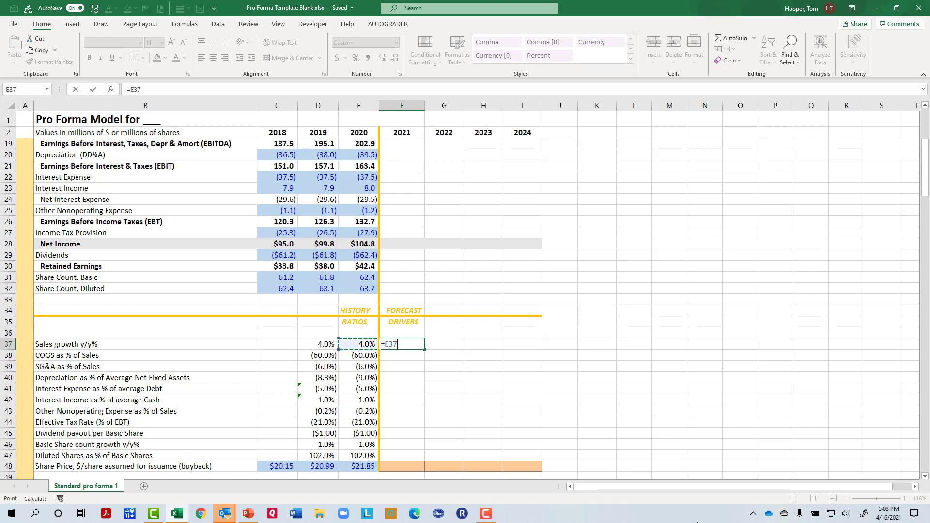
pyautogui.hotkey('ctrl', 'Return')
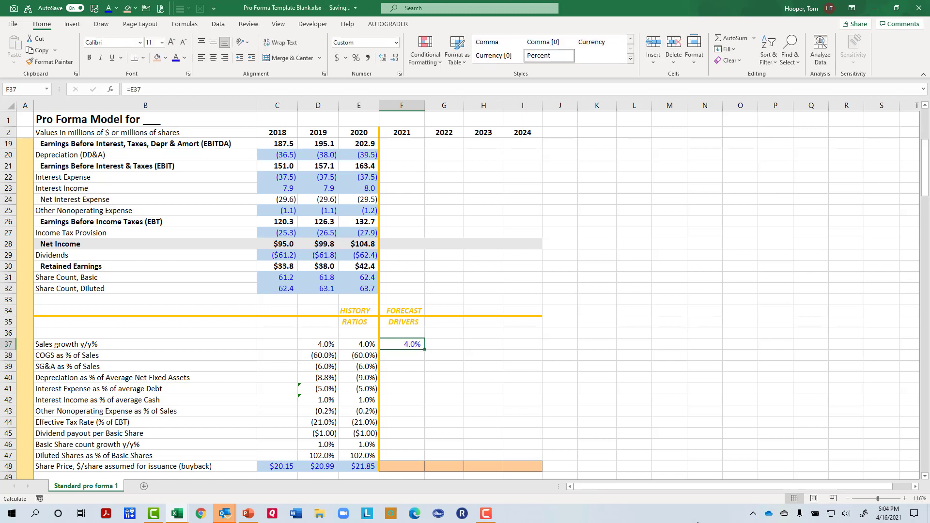
# Copy the F37 driver and paste only its formula across all 2021–2024 drivers in F37:I47.
pyautogui.hotkey('ctrl', 'c')
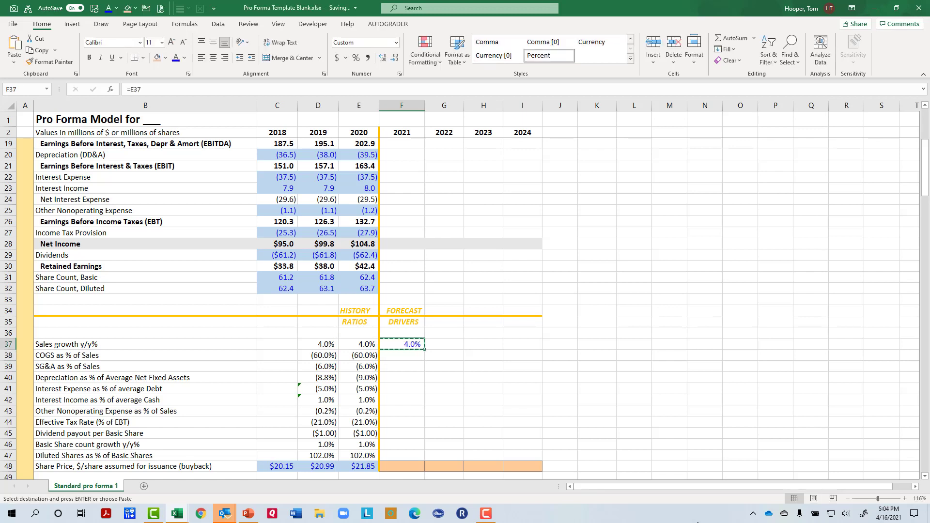
pyautogui.keyDown('shift'); pyautogui.click(532, 458); pyautogui.keyUp('shift')
pyautogui.hotkey('ctrl', 'alt', 'v')
pyautogui.press('f')
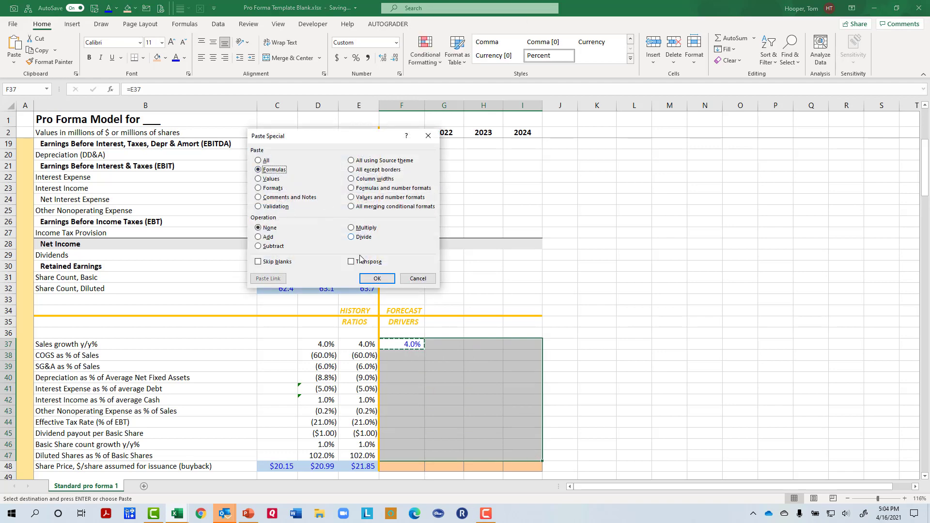
pyautogui.click(377, 279)
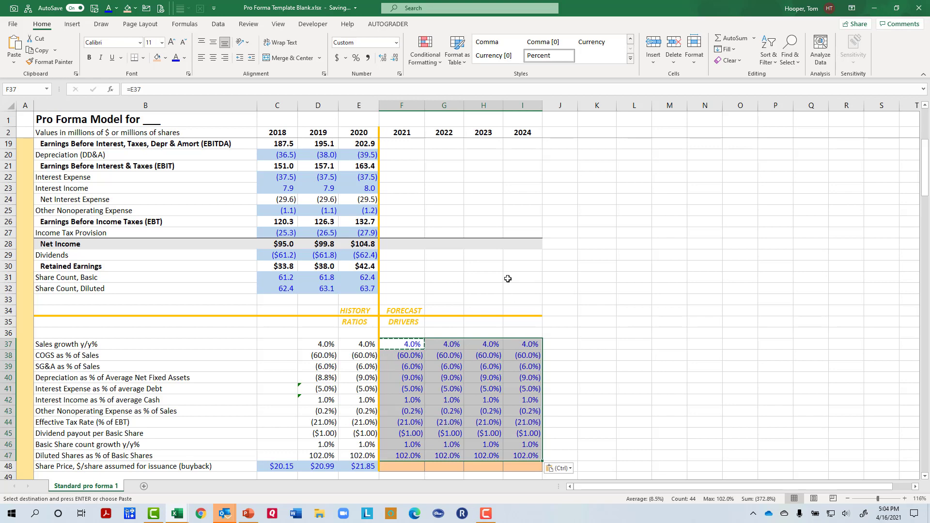
# Forecast 2021 sales in F15 with the formula =E15*(1+F37).
pyautogui.scroll(1, 489, 274)
pyautogui.scroll(1, 490, 274)
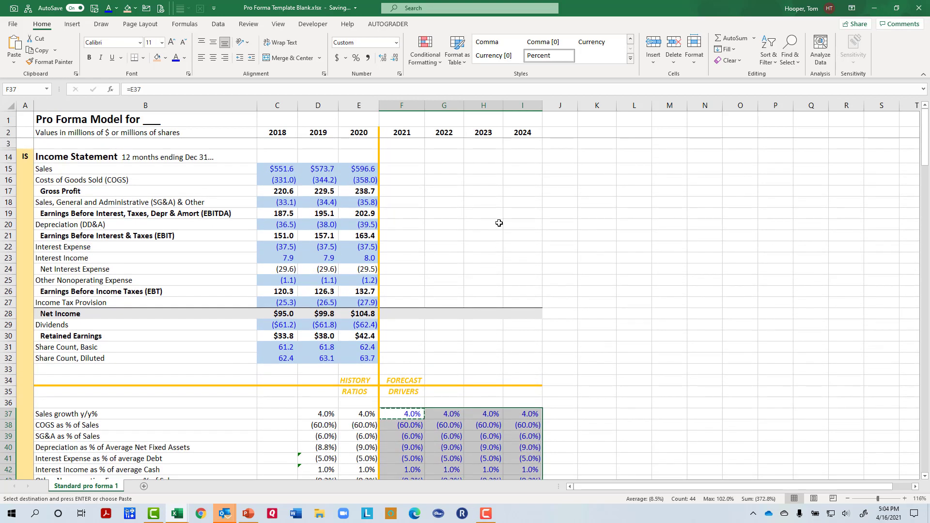
pyautogui.click(412, 169)
pyautogui.write('=')
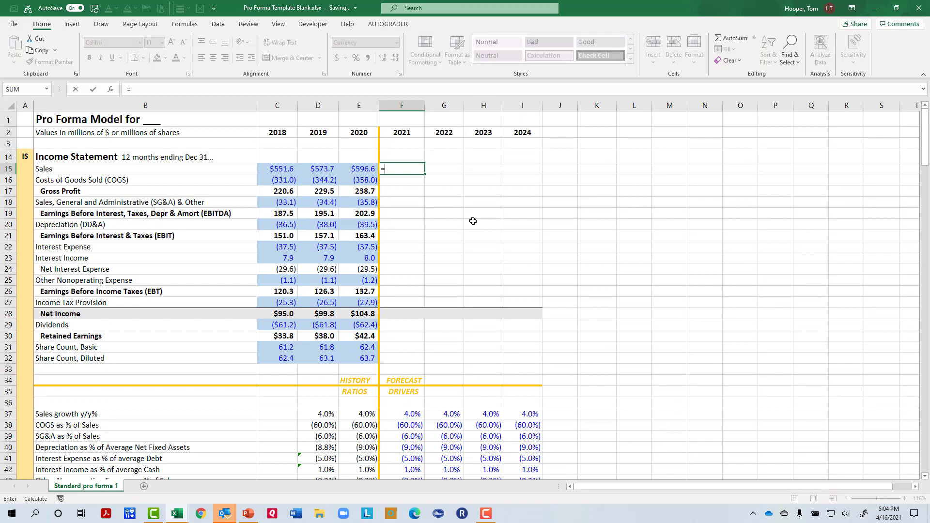
pyautogui.press('Left')
pyautogui.write('*')
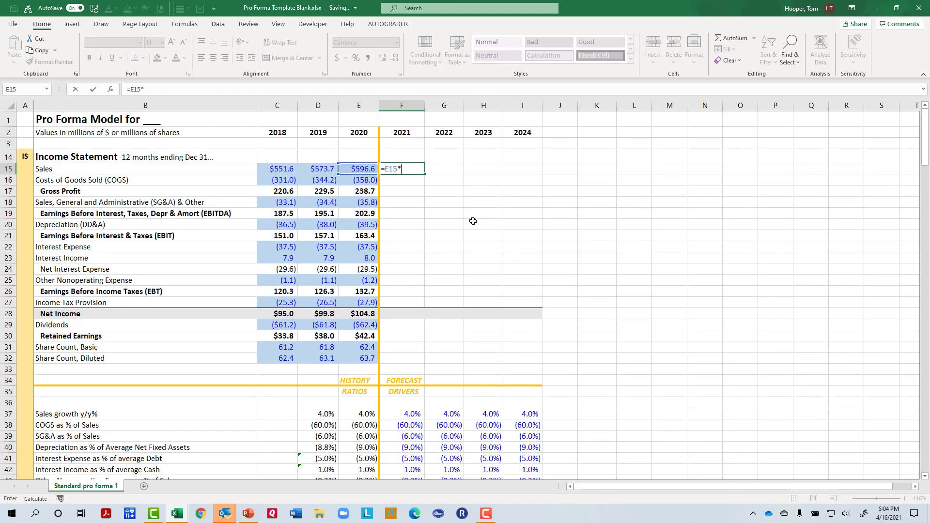
pyautogui.write('(1+')
pyautogui.hotkey('ctrl', 'Down')
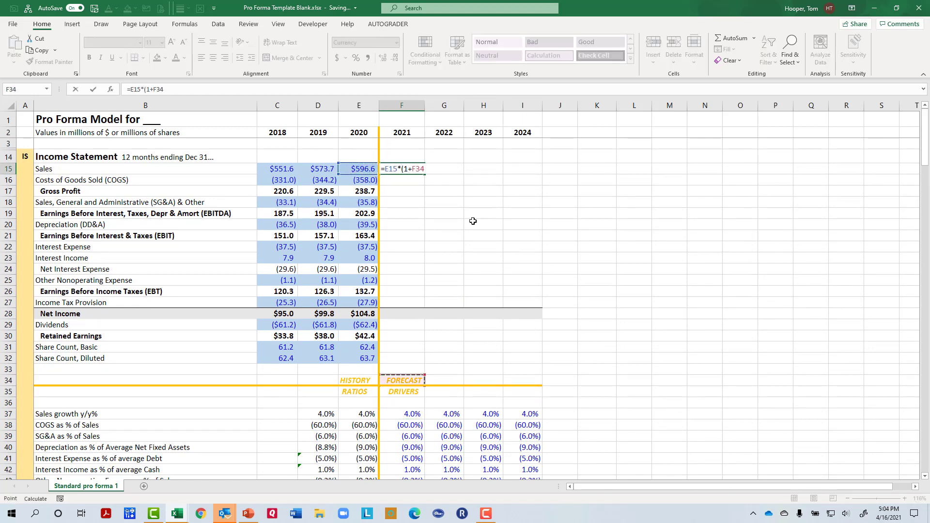
pyautogui.press('Down')
pyautogui.press('Down')
pyautogui.press('Down')
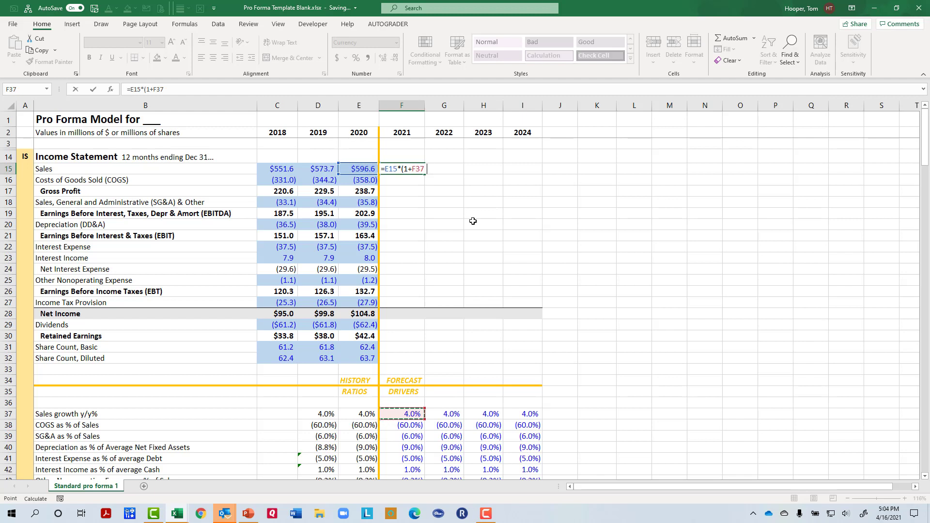
pyautogui.write(')')
pyautogui.press('Return')
# Forecast 2021 COGS in F16 with =F15*F38 and total gross profit in F17 with =SUM(F15:F16).
pyautogui.write('=')
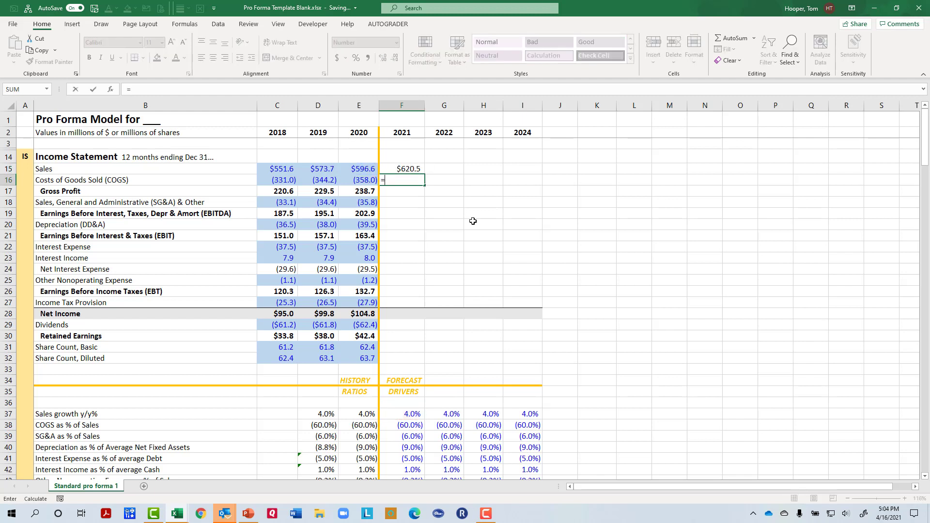
pyautogui.press('Up')
pyautogui.write('*')
pyautogui.hotkey('ctrl', 'Down')
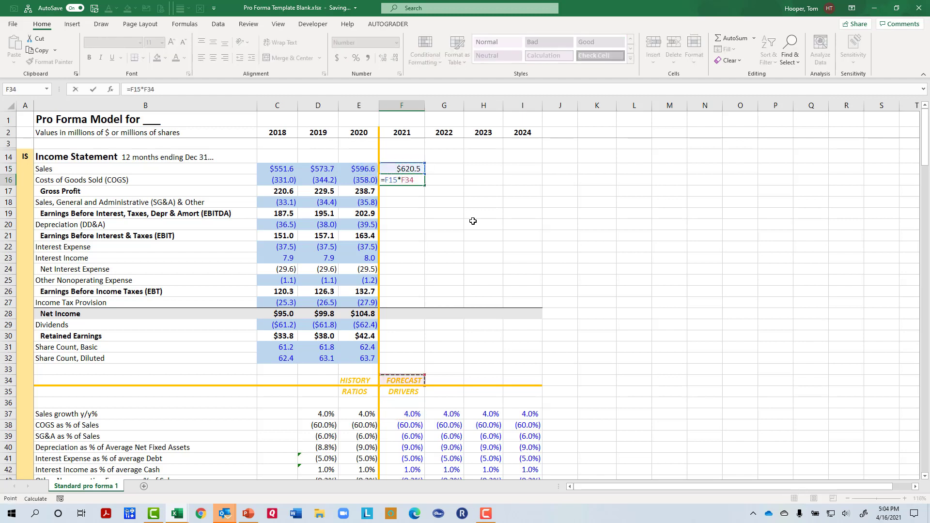
pyautogui.press('Down')
pyautogui.press('Down')
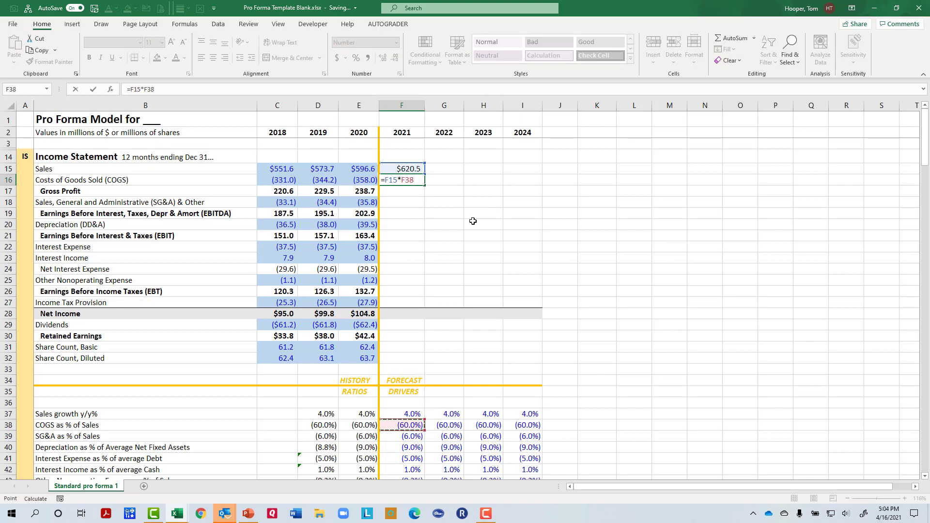
pyautogui.press('Return')
pyautogui.hotkey('alt', '=')
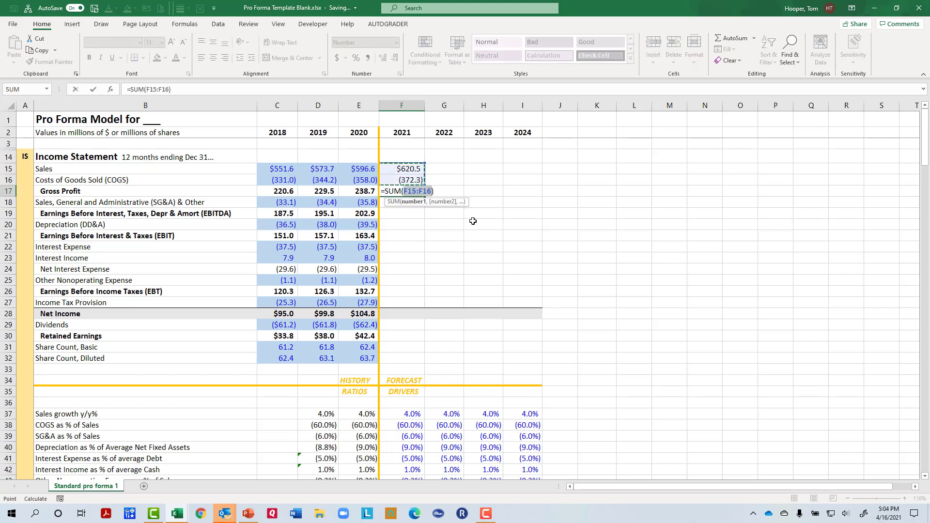
pyautogui.press('Return')
# Forecast 2021 SG&A and other in F18 with the formula =F39*F15.
pyautogui.write('=')
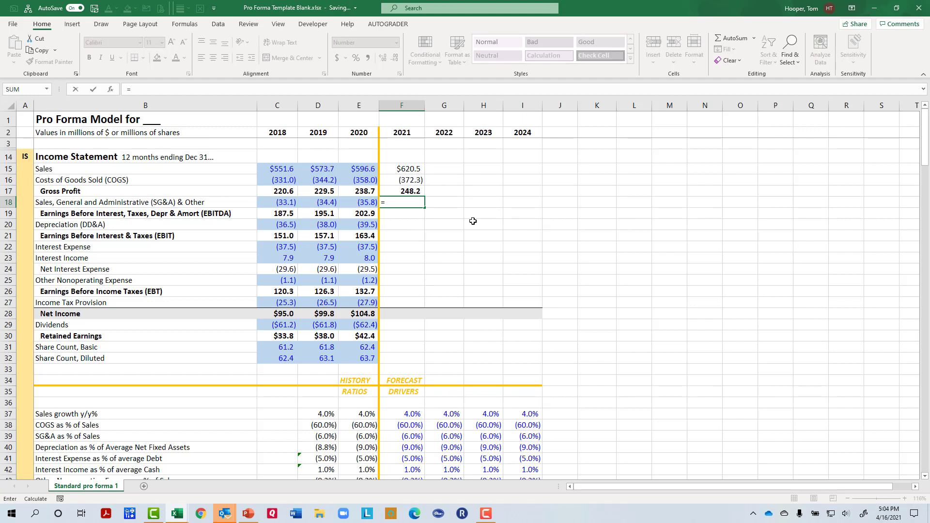
pyautogui.hotkey('ctrl', 'Down')
pyautogui.press('Down')
pyautogui.press('Down')
pyautogui.press('Down')
pyautogui.press('Down')
pyautogui.press('Down')
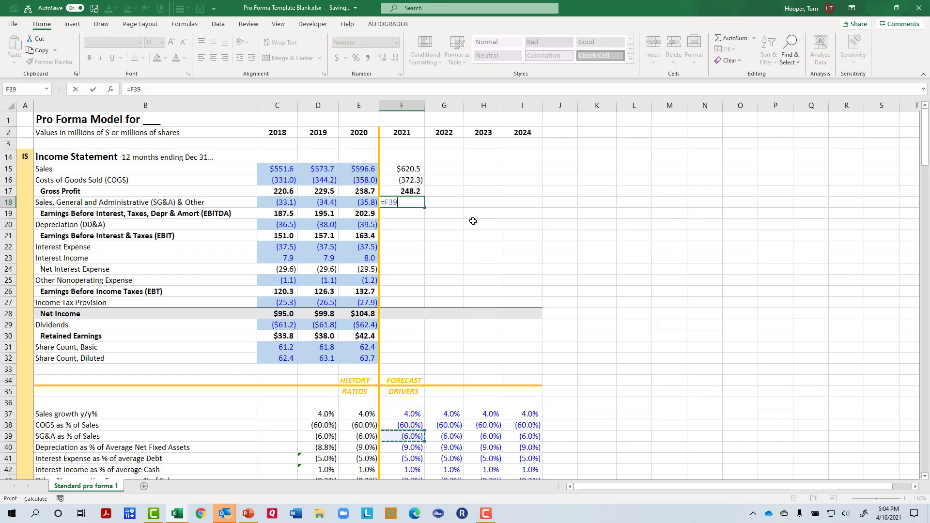
pyautogui.write('*')
pyautogui.press('Up')
pyautogui.press('Up')
pyautogui.press('Up')
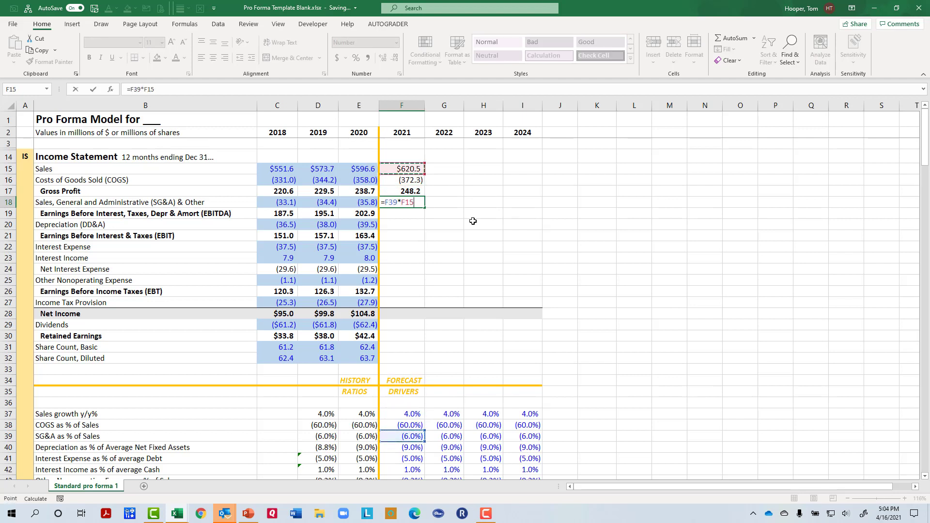
pyautogui.press('Return')
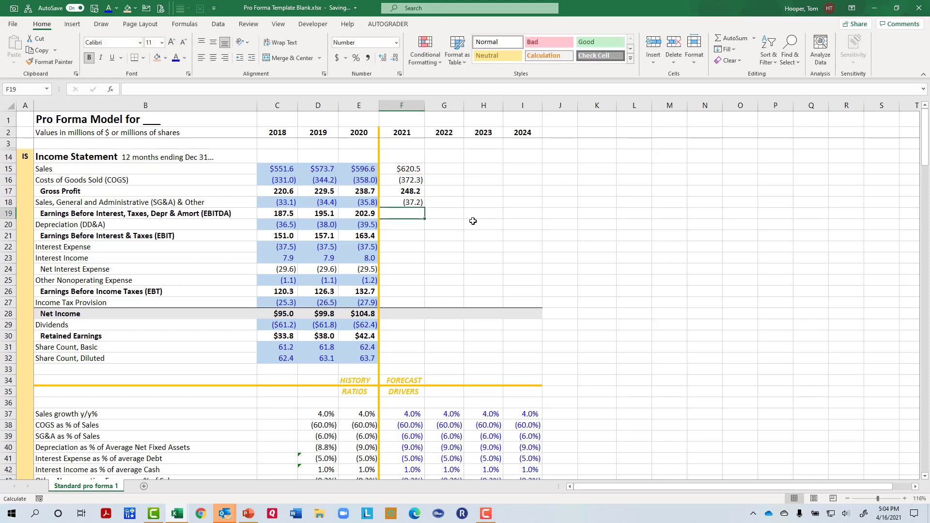
# Forecast 2021 EBITDA in F19 with the formula =SUM(F17:F18).
pyautogui.write('=SUM(')
pyautogui.press('Up')
pyautogui.hotkey('shift', 'Up')
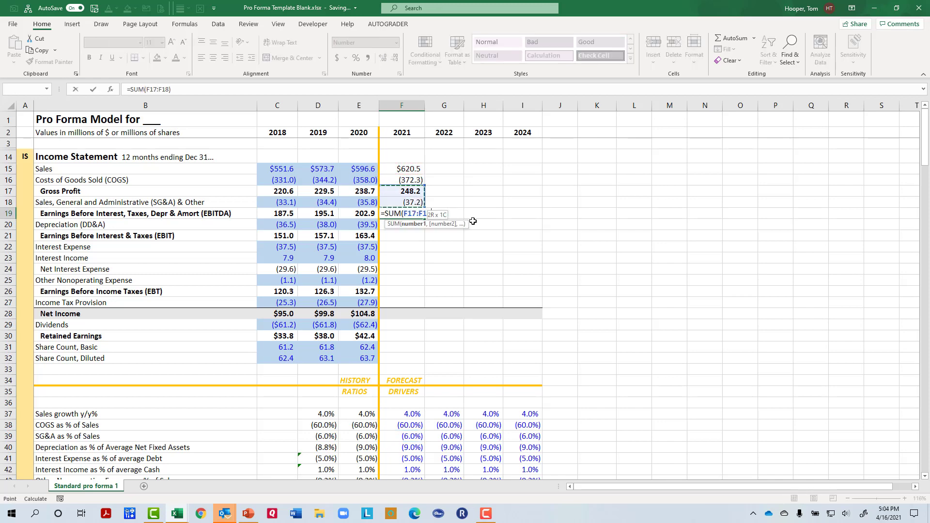
pyautogui.press('Return')
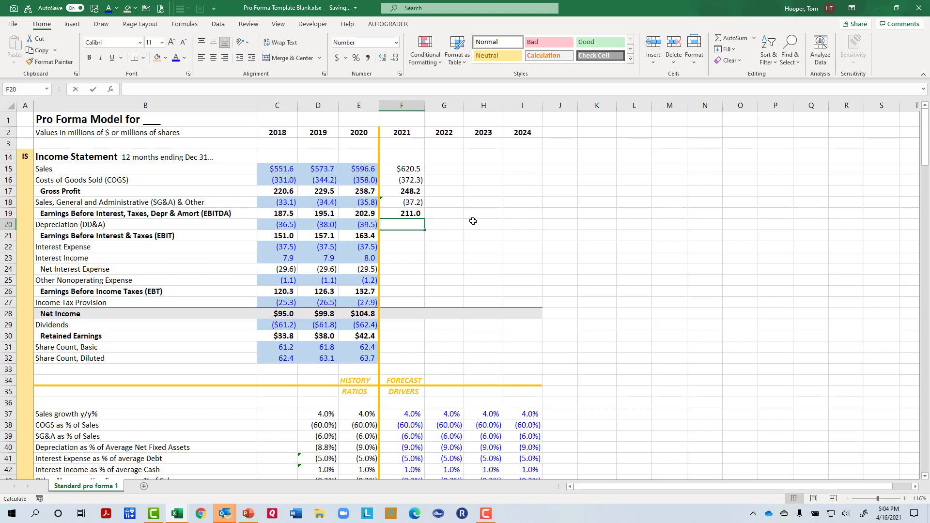
# Forecast 2021 depreciation in F20 as the driver times average net fixed assets, with =F40*AVERAGE(E58:F58).
pyautogui.write('=')
pyautogui.hotkey('ctrl', 'Down')
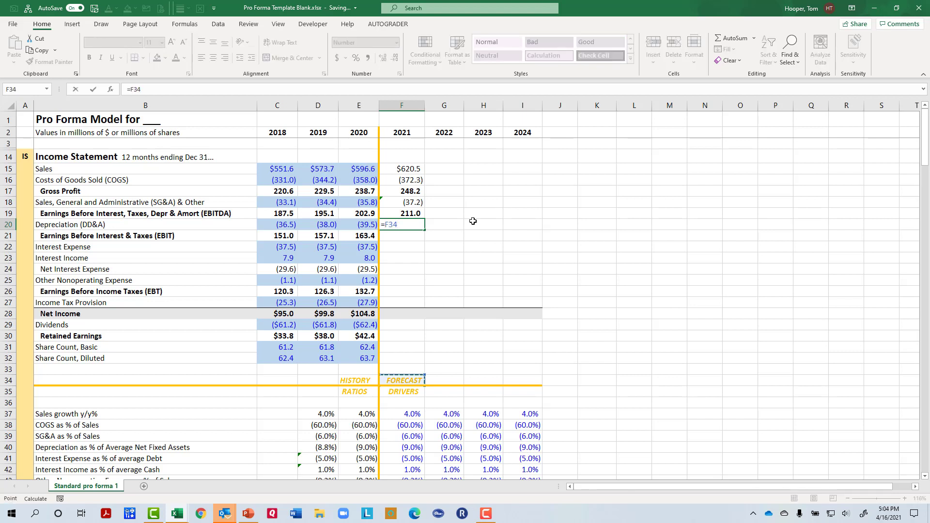
pyautogui.press('Down')
pyautogui.press('Down')
pyautogui.press('Down')
pyautogui.press('Down')
pyautogui.press('Down')
pyautogui.press('Down')
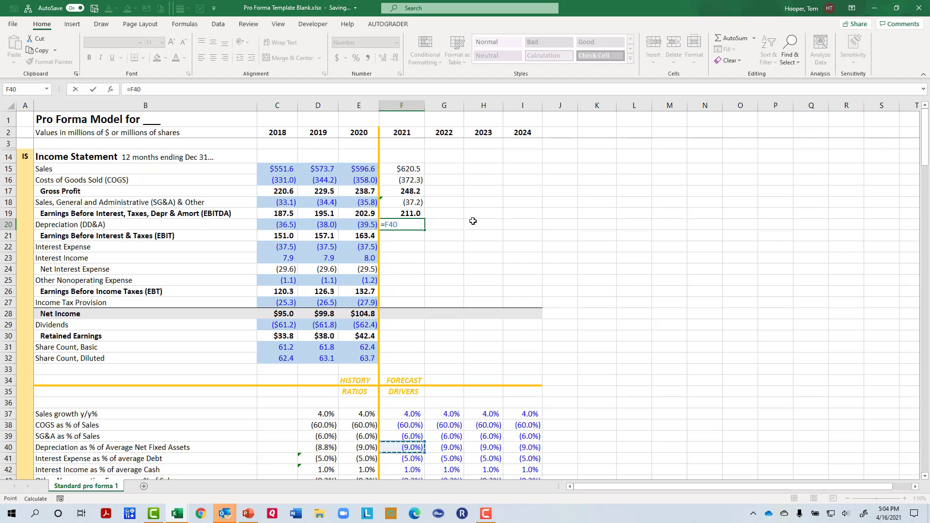
pyautogui.write('*average(')
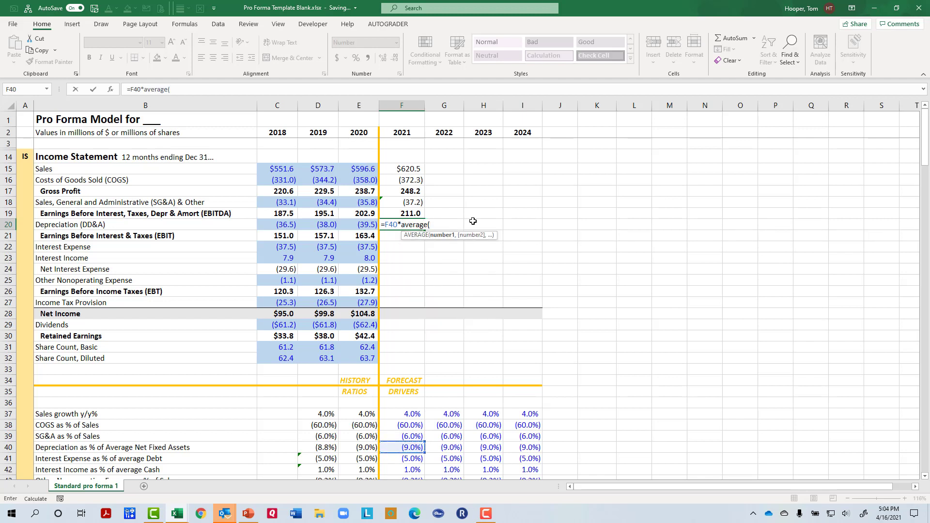
pyautogui.press('Down')
pyautogui.press('Down')
pyautogui.press('Down')
pyautogui.press('Down')
pyautogui.press('Down')
pyautogui.press('Down')
pyautogui.press('Down')
pyautogui.press('Down')
pyautogui.press('Down')
pyautogui.press('Down')
pyautogui.press('Down')
pyautogui.press('Down')
pyautogui.press('Down')
pyautogui.press('Down')
pyautogui.press('Down')
pyautogui.press('Down')
pyautogui.press('Down')
pyautogui.press('Down')
pyautogui.press('Down')
pyautogui.press('Down')
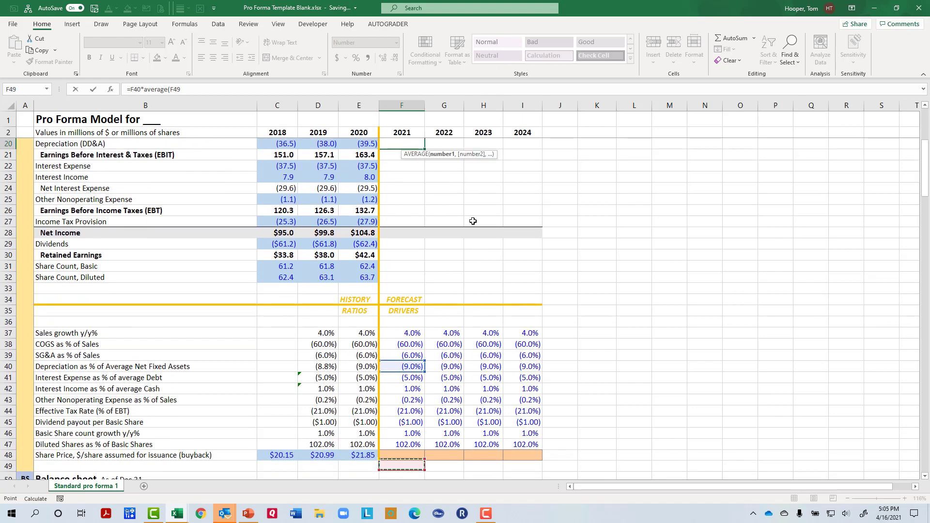
pyautogui.press('Down')
pyautogui.press('Down')
pyautogui.press('Down')
pyautogui.press('Down')
pyautogui.press('Down')
pyautogui.press('Down')
pyautogui.press('Down')
pyautogui.press('Down')
pyautogui.press('Down')
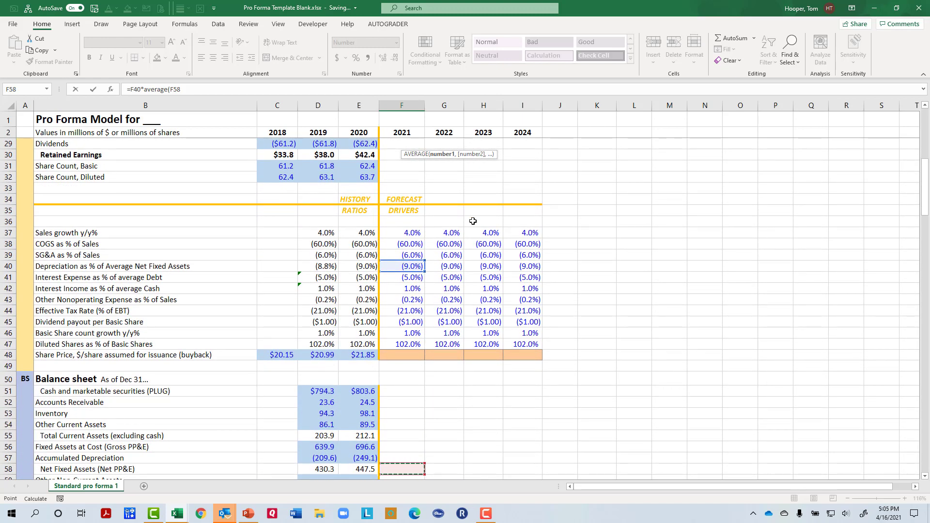
pyautogui.hotkey('shift', 'Left')
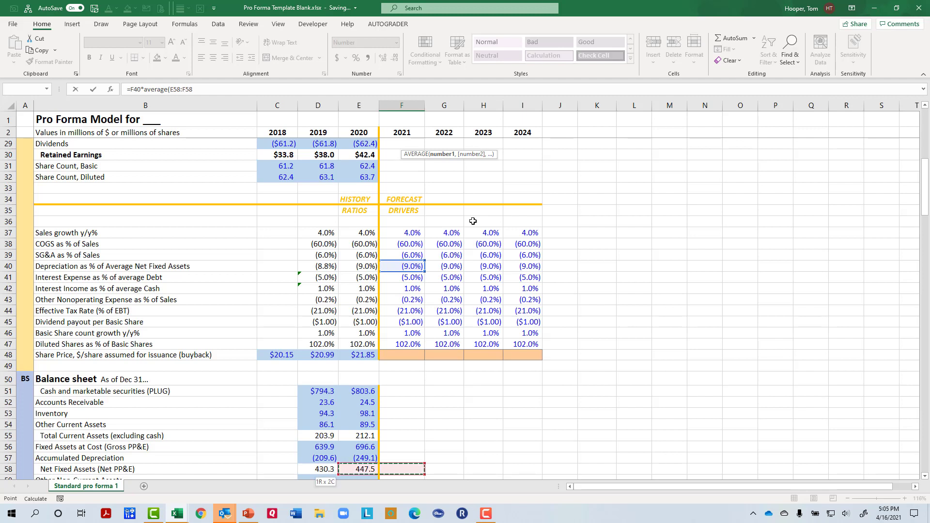
pyautogui.write(')')
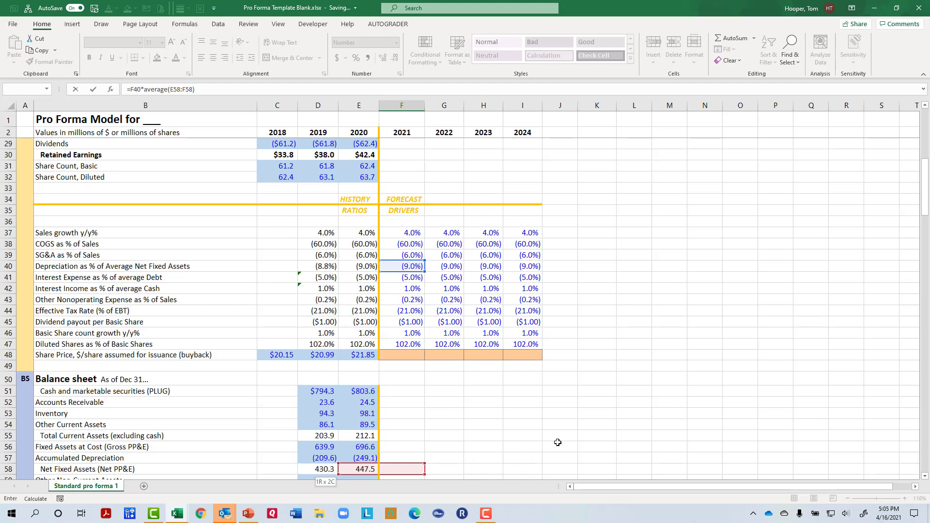
pyautogui.press('Return')
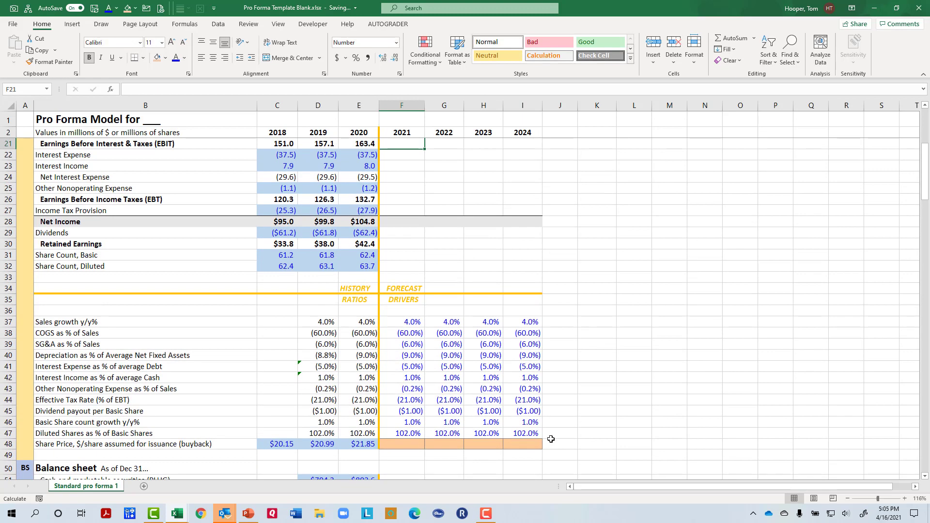
# Calculate 2021 EBIT in F21 by summing EBITDA and depreciation in F19:F20.
pyautogui.press('Up')
pyautogui.press('Up')
pyautogui.press('Up')
pyautogui.press('Down')
pyautogui.press('Down')
pyautogui.press('Down')
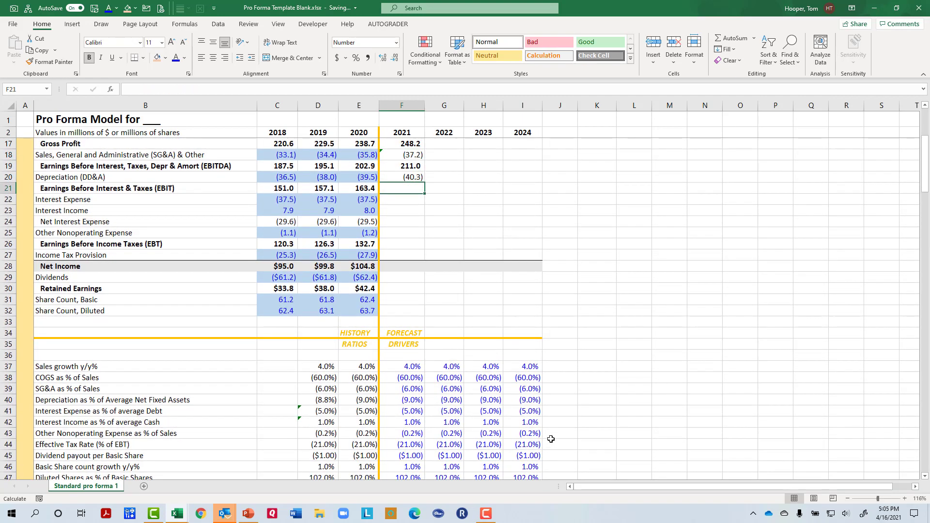
pyautogui.hotkey('alt', '=')
pyautogui.press('Up')
pyautogui.hotkey('shift', 'Down')
pyautogui.press('Return')
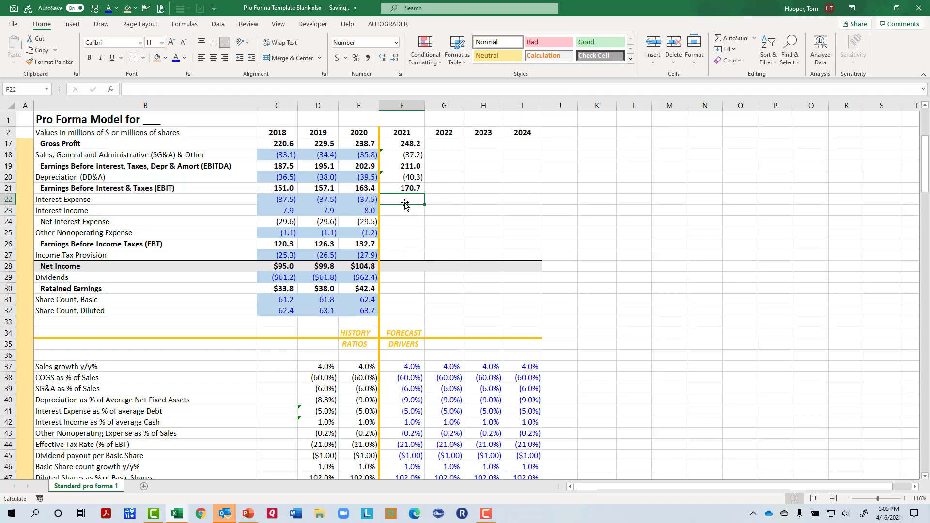
# Forecast 2021 interest expense in F22 as the driver times average debt, with =F41*AVERAGE(E65:F65).
pyautogui.scroll(1, 415, 196)
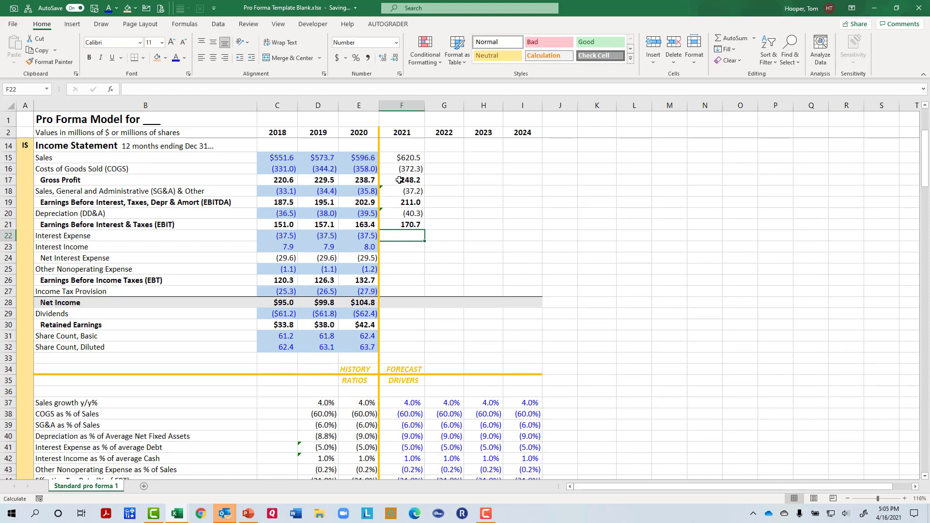
pyautogui.click(410, 249)
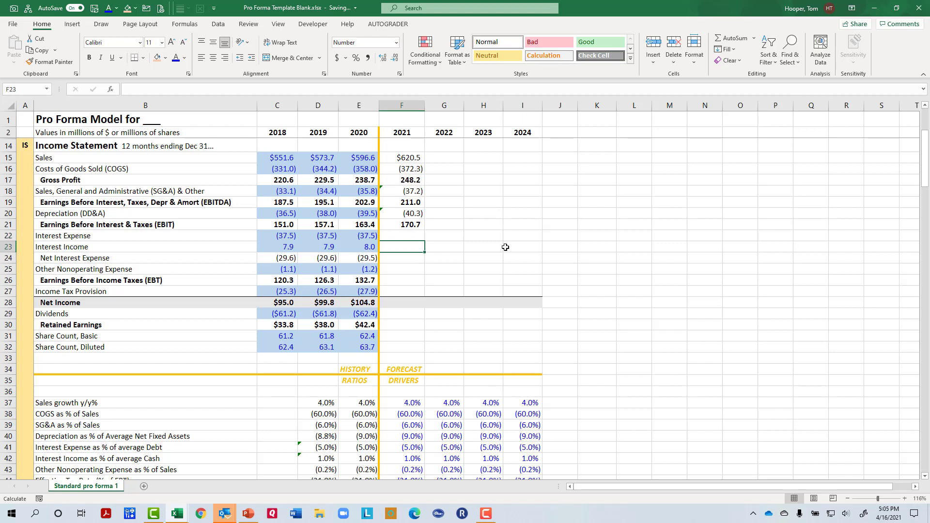
pyautogui.press('Up')
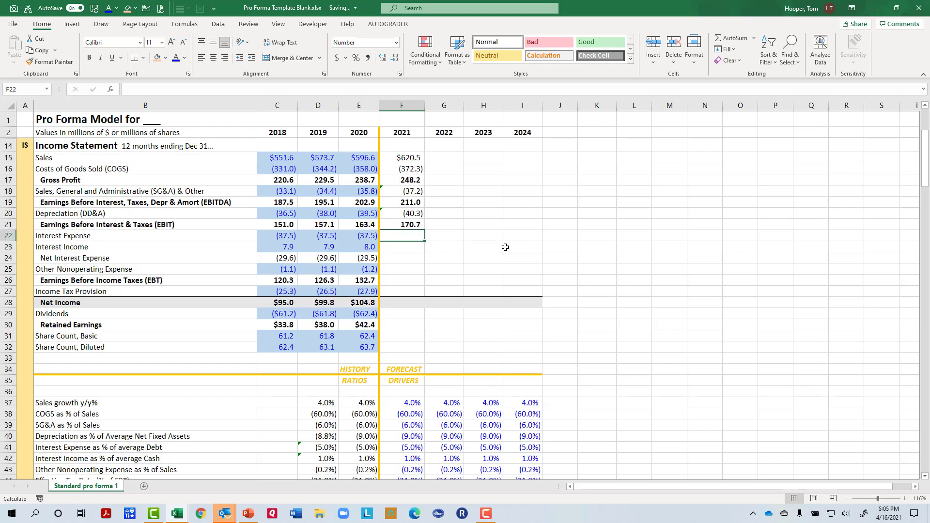
pyautogui.write('=')
pyautogui.press('Down')
pyautogui.press('Down')
pyautogui.press('Down')
pyautogui.press('Down')
pyautogui.press('Down')
pyautogui.press('Down')
pyautogui.press('Down')
pyautogui.press('Down')
pyautogui.press('Down')
pyautogui.press('Down')
pyautogui.press('Down')
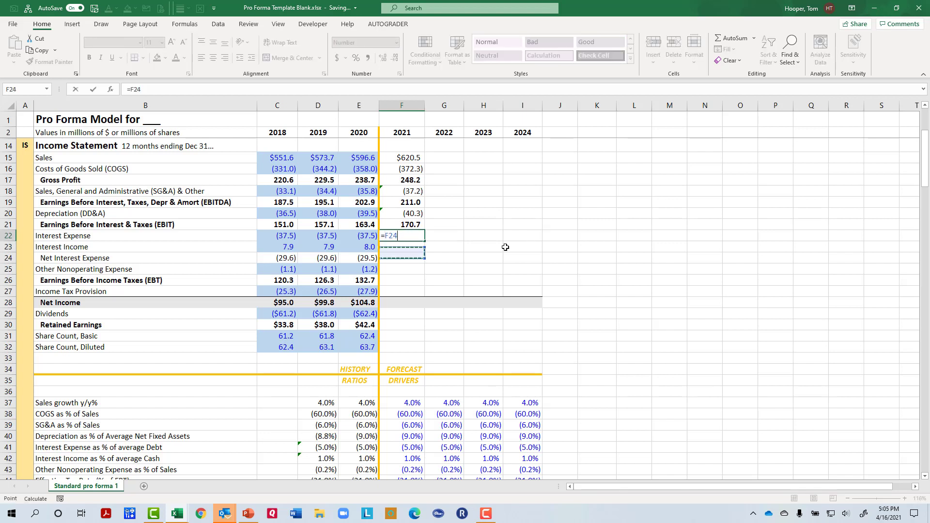
pyautogui.press('Down')
pyautogui.press('Down')
pyautogui.press('Down')
pyautogui.press('Down')
pyautogui.press('Down')
pyautogui.press('Down')
pyautogui.press('Down')
pyautogui.press('Down')
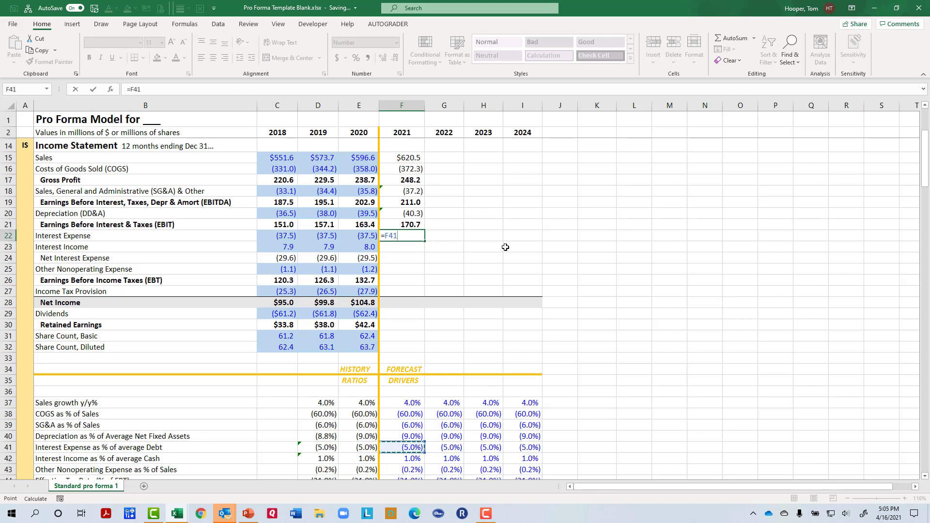
pyautogui.write('*average(')
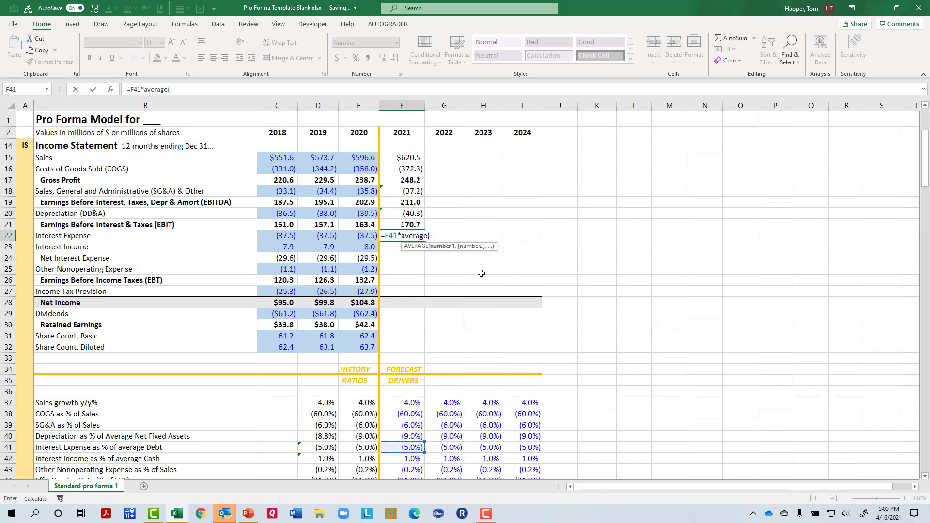
pyautogui.scroll(-5, 509, 349)
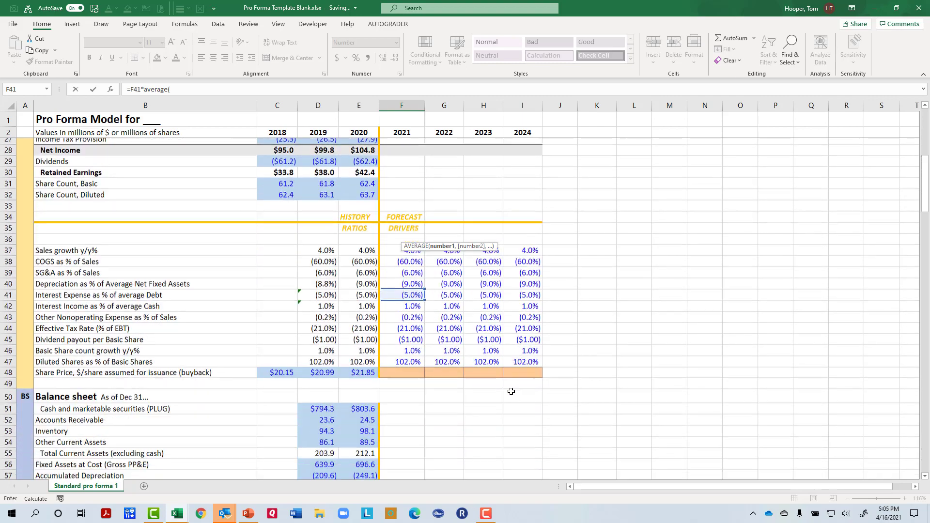
pyautogui.scroll(-3, 493, 424)
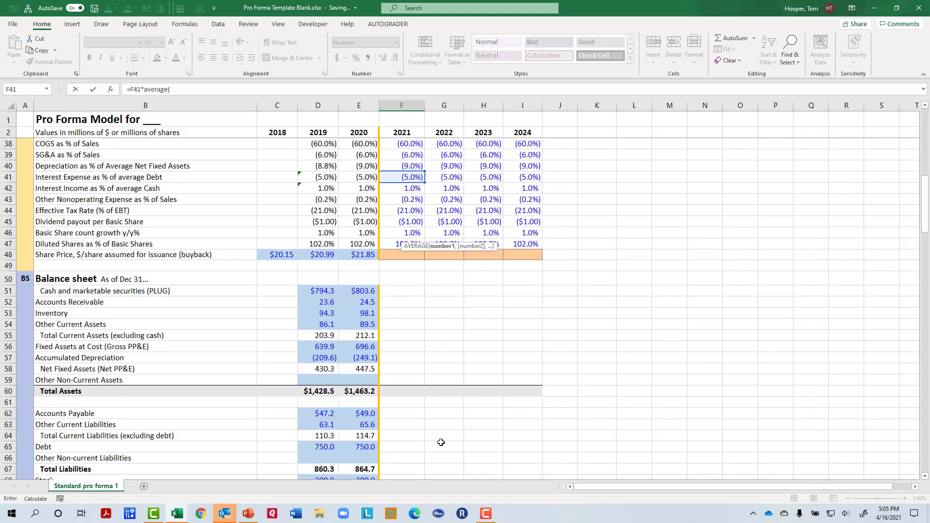
pyautogui.moveTo(411, 447); pyautogui.dragTo(373, 446)
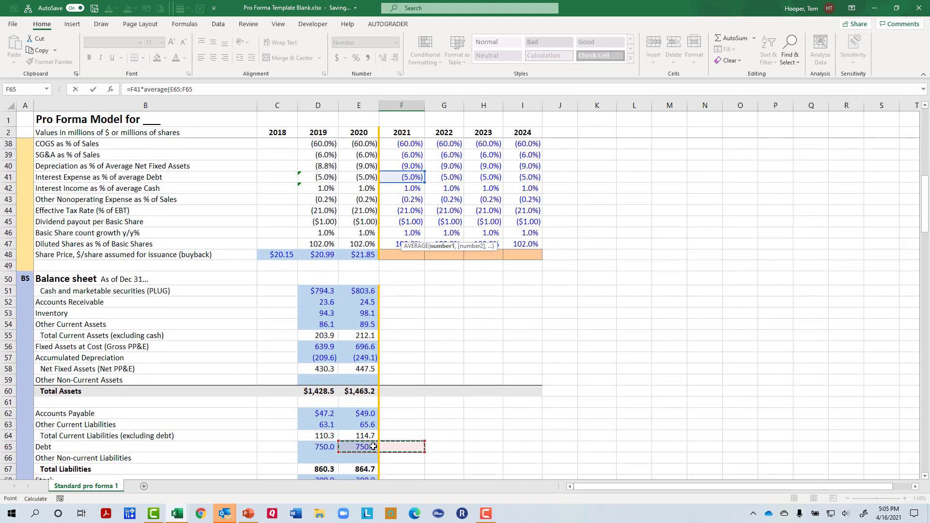
pyautogui.press('Return')
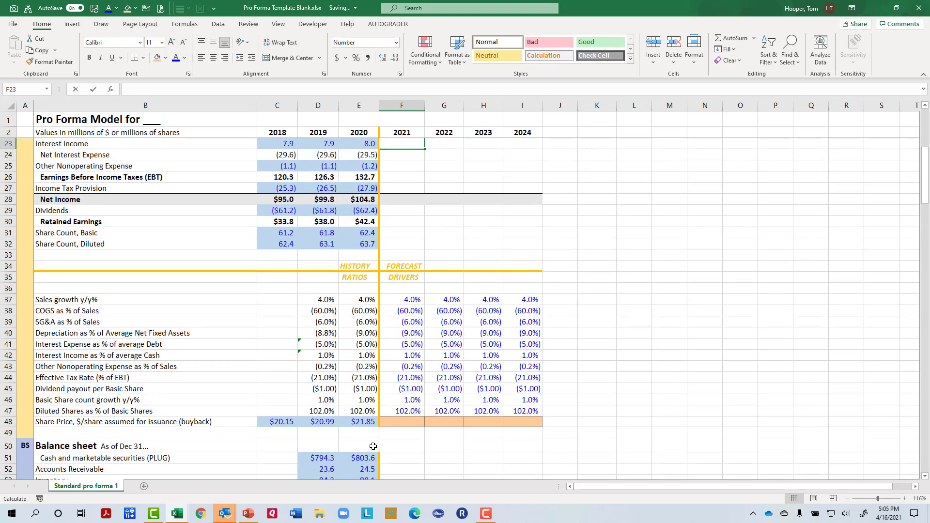
# Forecast 2021 interest income in F23 as the driver times average cash, with =F42*AVERAGE(E51:F51).
pyautogui.write('=')
pyautogui.click(407, 356)
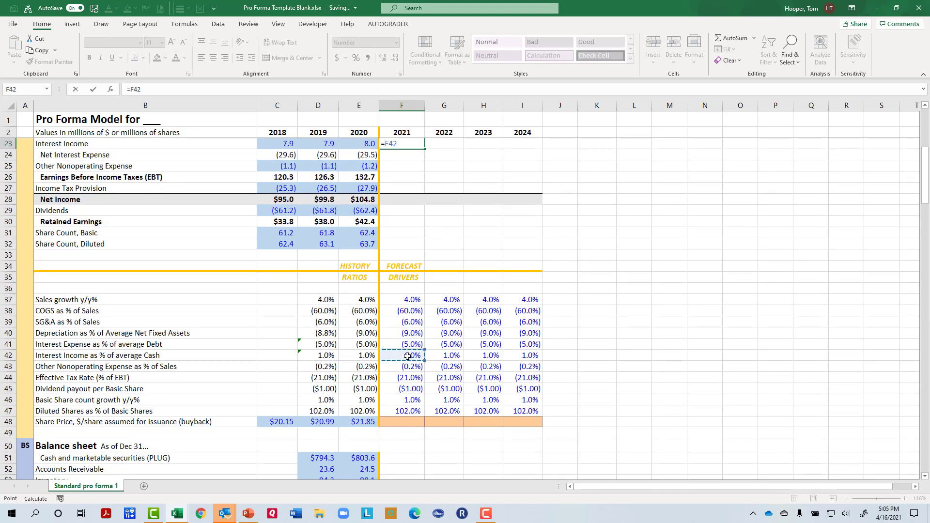
pyautogui.write('*average(')
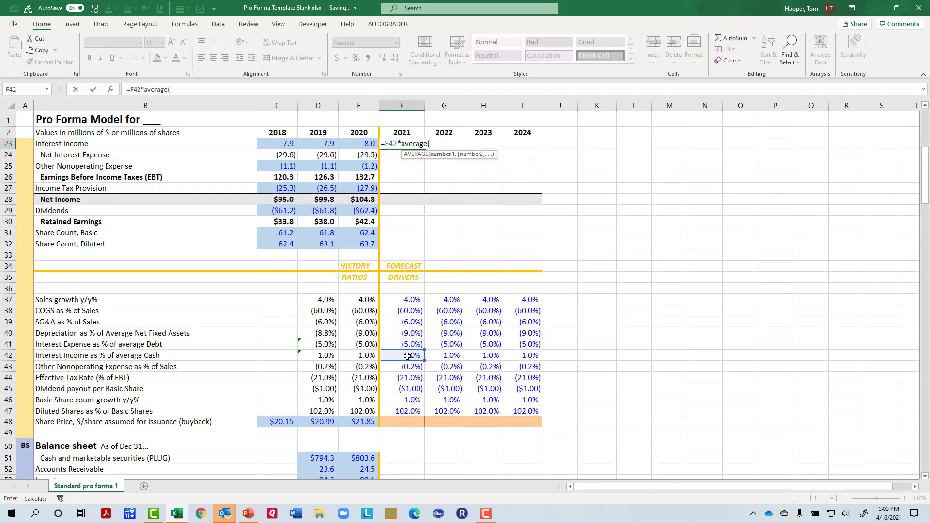
pyautogui.moveTo(392, 458); pyautogui.dragTo(369, 458)
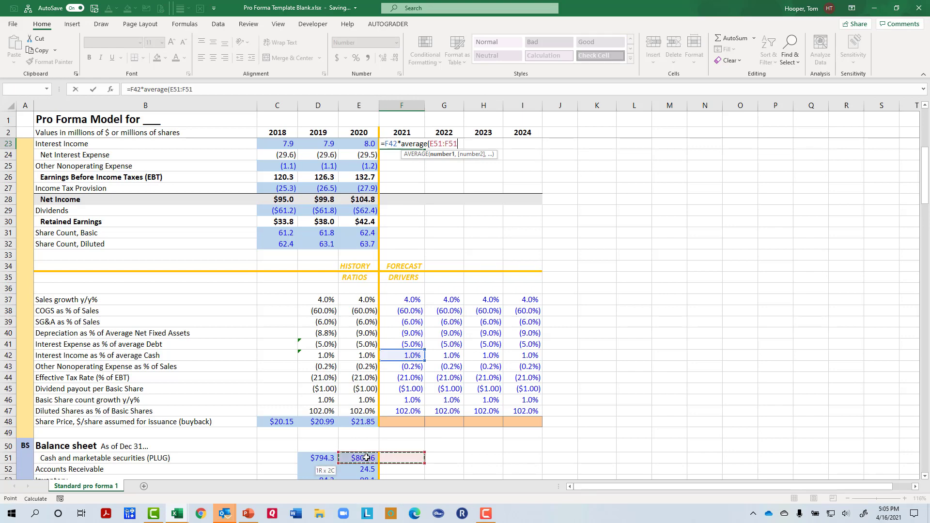
pyautogui.write(')')
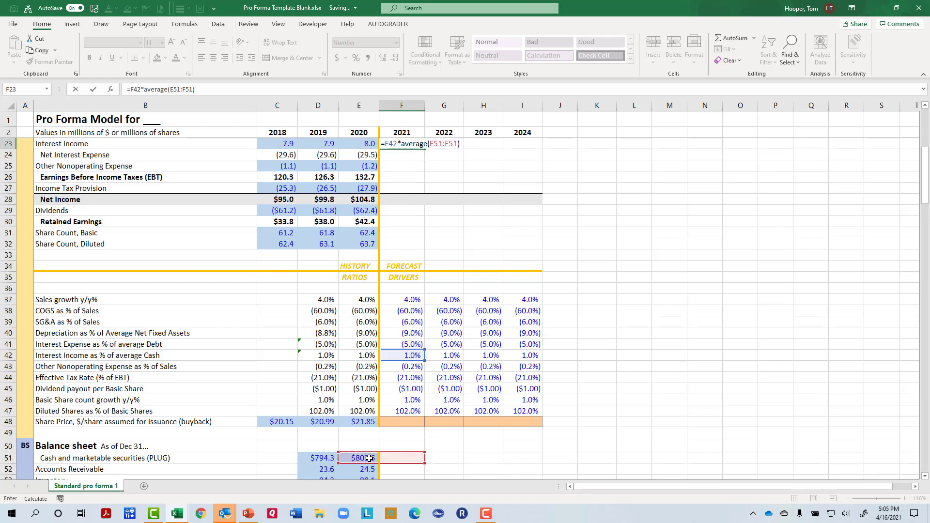
pyautogui.press('Return')
# Total 2021 net interest expense in F24 with =SUM(F22:F23).
pyautogui.scroll(1, 371, 458)
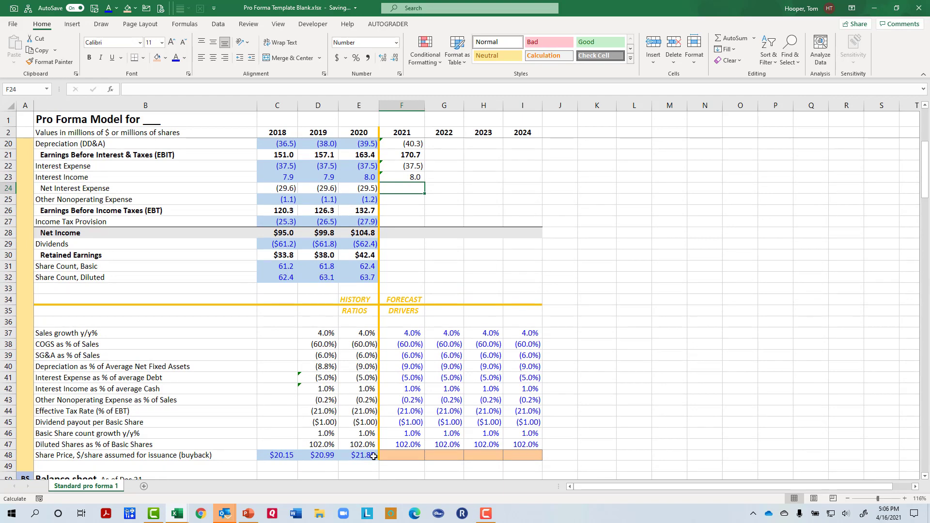
pyautogui.hotkey('alt', '=')
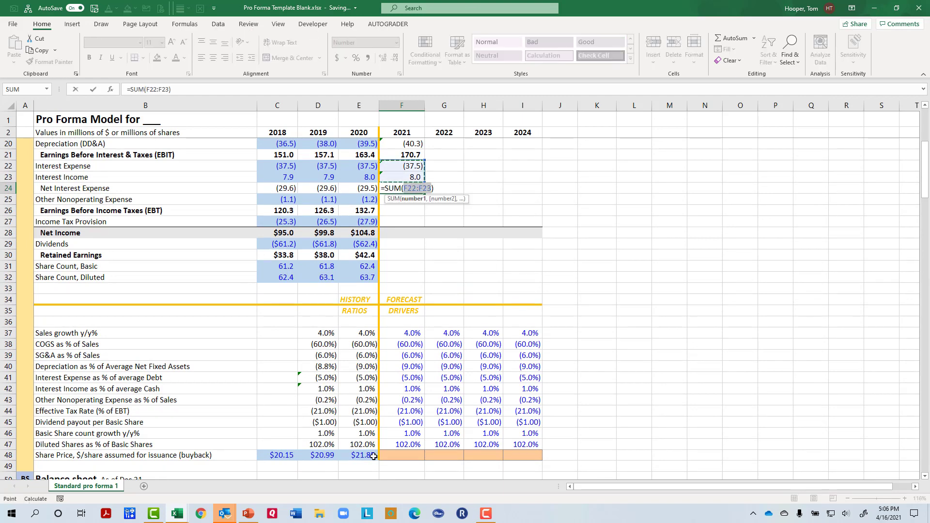
pyautogui.press('Return')
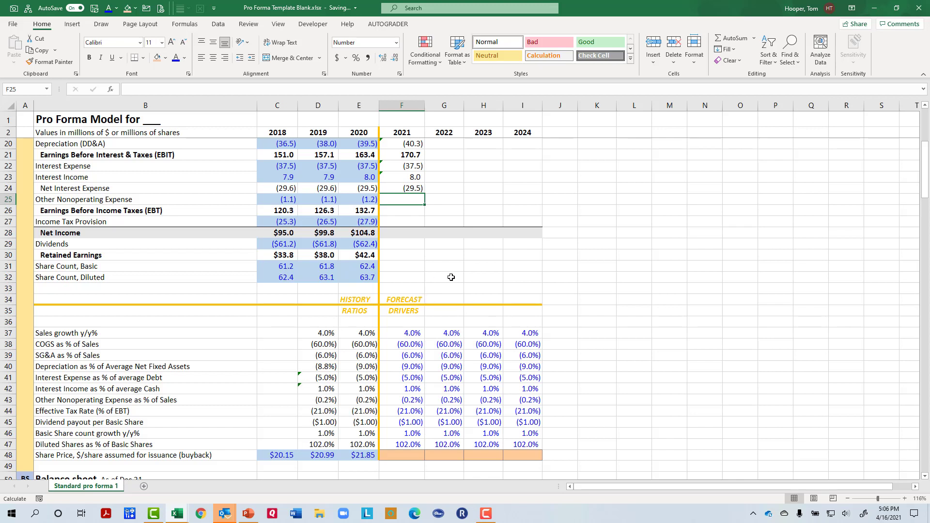
# Forecast 2021 other nonoperating expense in F25 as the driver times sales, with =F43*F15.
pyautogui.scroll(2, 451, 277)
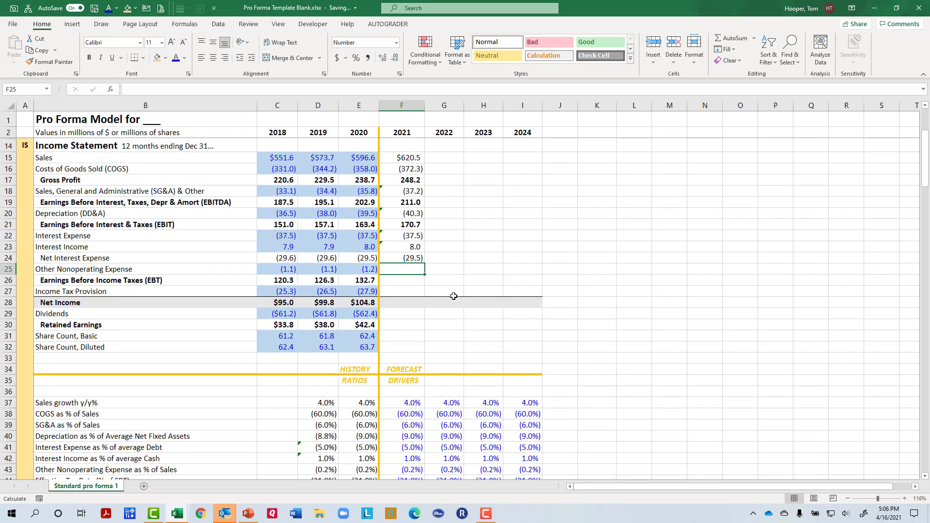
pyautogui.write('=')
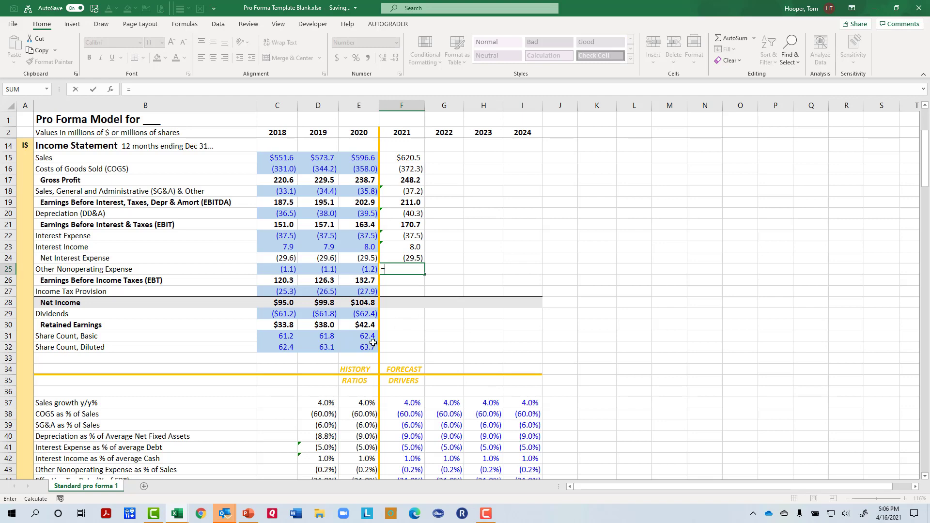
pyautogui.scroll(-2, 402, 361)
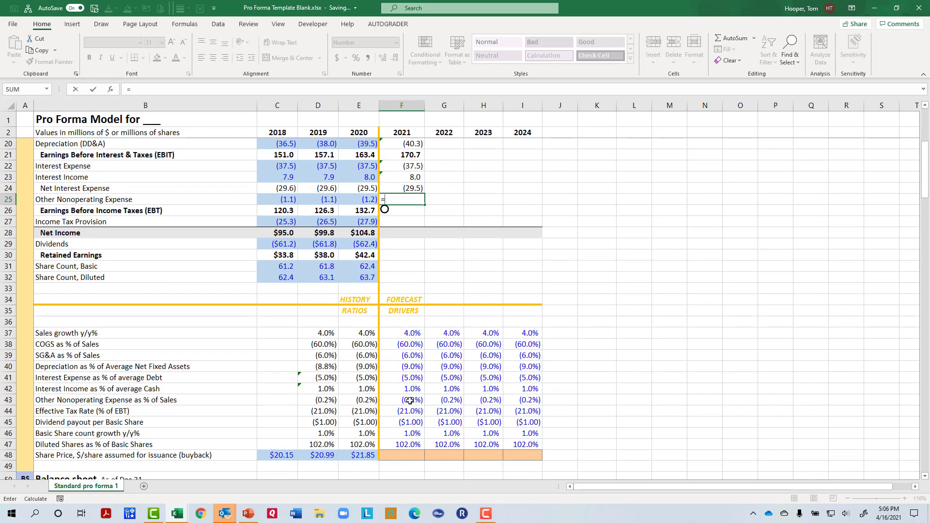
pyautogui.click(409, 400)
pyautogui.write('*')
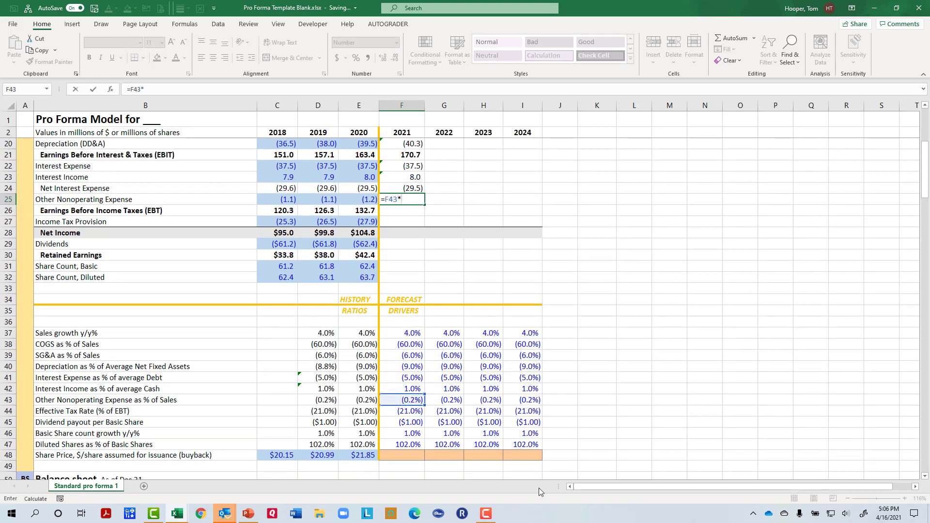
pyautogui.press('Up')
pyautogui.press('Up')
pyautogui.press('Up')
pyautogui.press('Up')
pyautogui.press('Up')
pyautogui.press('Up')
pyautogui.press('Up')
pyautogui.press('Up')
pyautogui.press('Up')
pyautogui.press('Up')
pyautogui.press('Return')
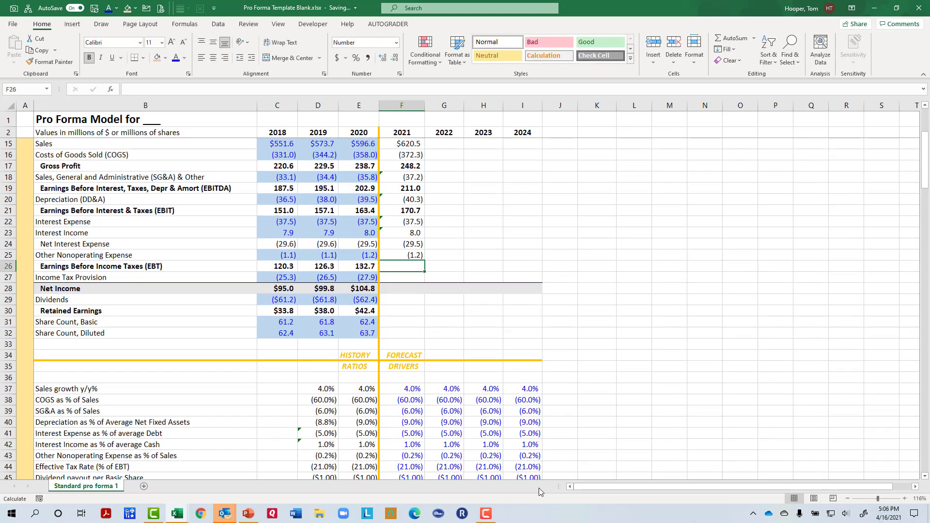
# Total 2021 earnings before income taxes in F26 from EBIT, net interest and other nonoperating expense, with =SUM(F21,F24:F25).
pyautogui.hotkey('alt', '=')
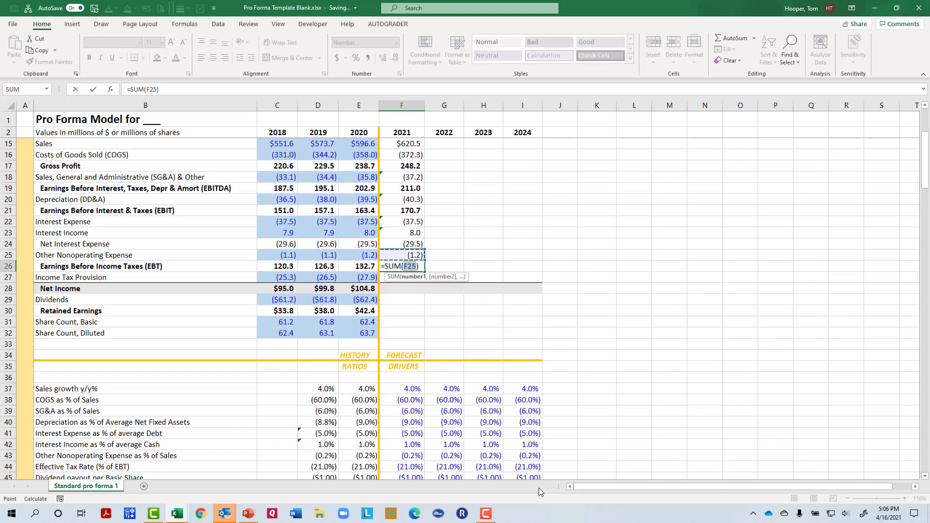
pyautogui.press('Up')
pyautogui.press('Up')
pyautogui.press('Up')
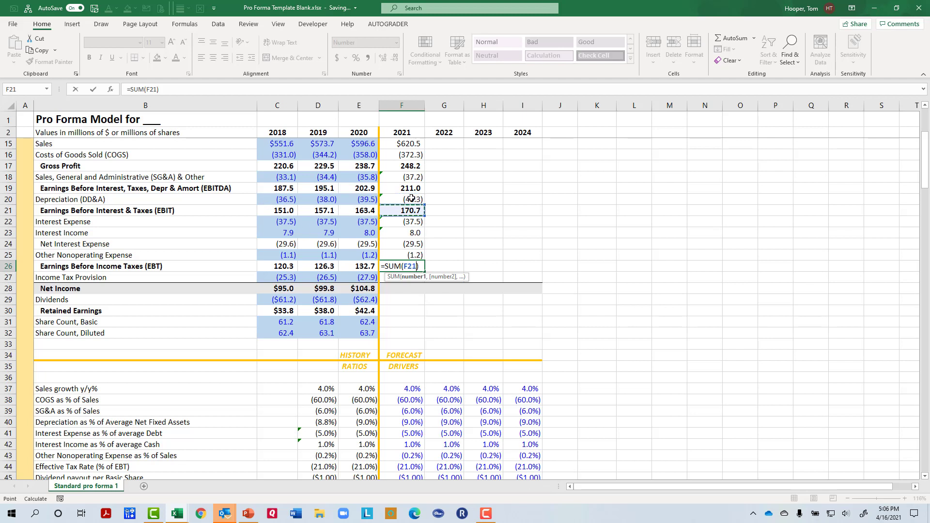
pyautogui.write(',')
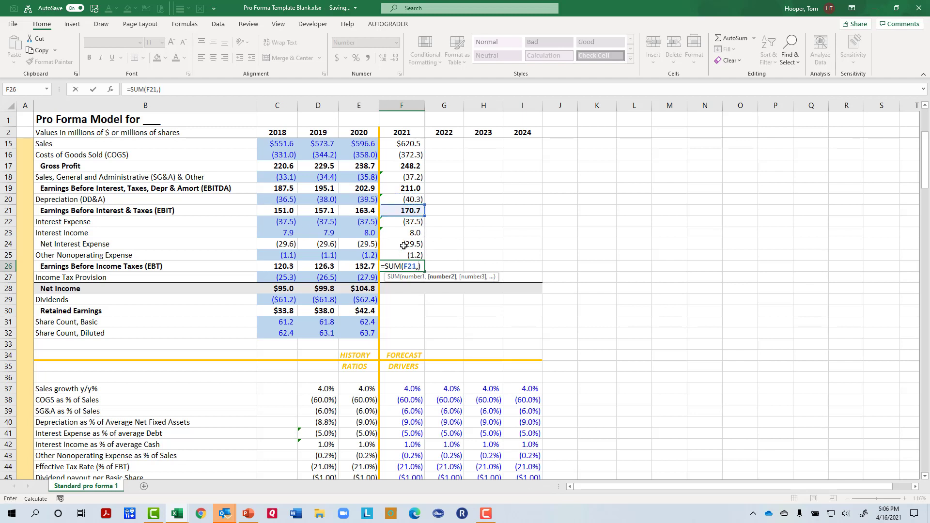
pyautogui.click(403, 246)
pyautogui.moveTo(403, 245); pyautogui.dragTo(404, 255)
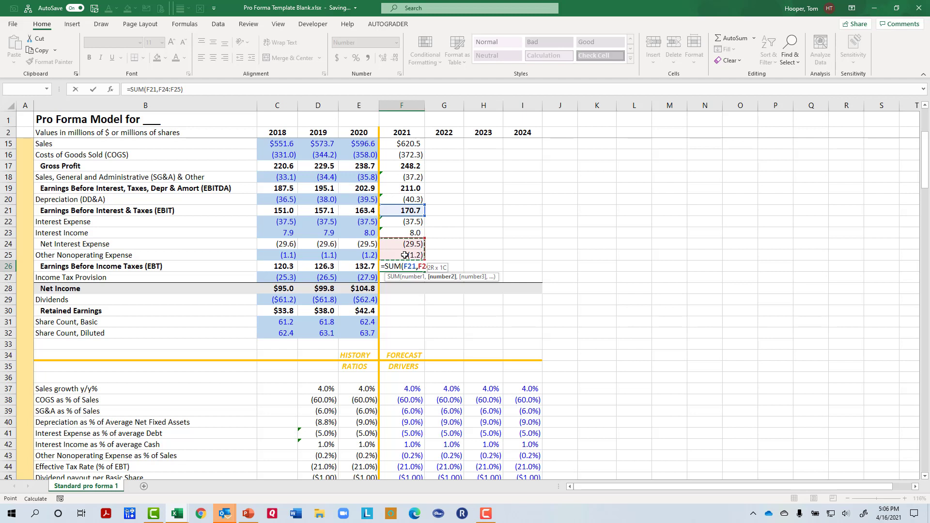
pyautogui.click(405, 255)
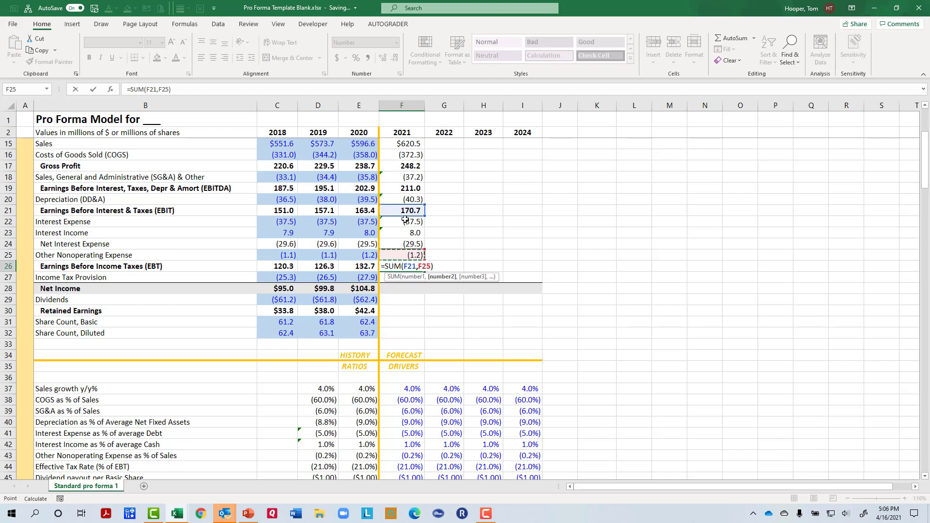
pyautogui.keyDown('shift'); pyautogui.click(403, 244); pyautogui.keyUp('shift')
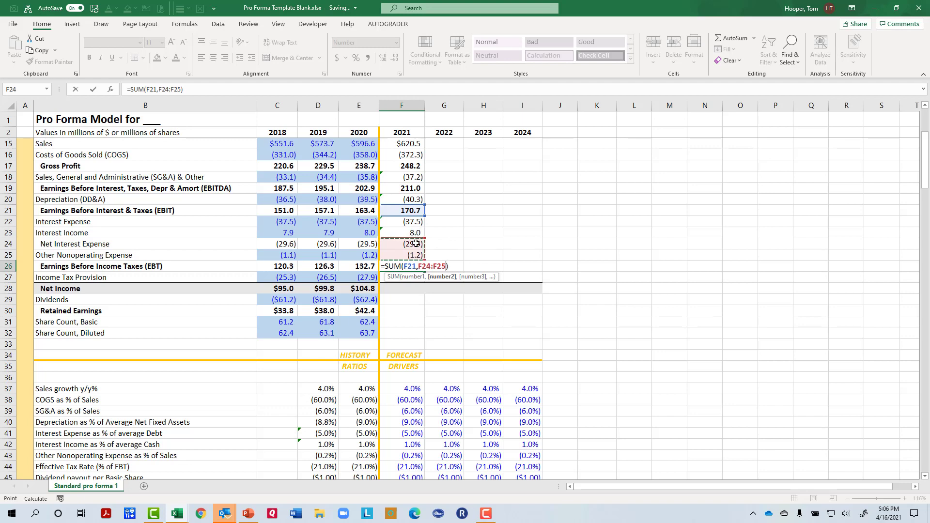
pyautogui.press('Return')
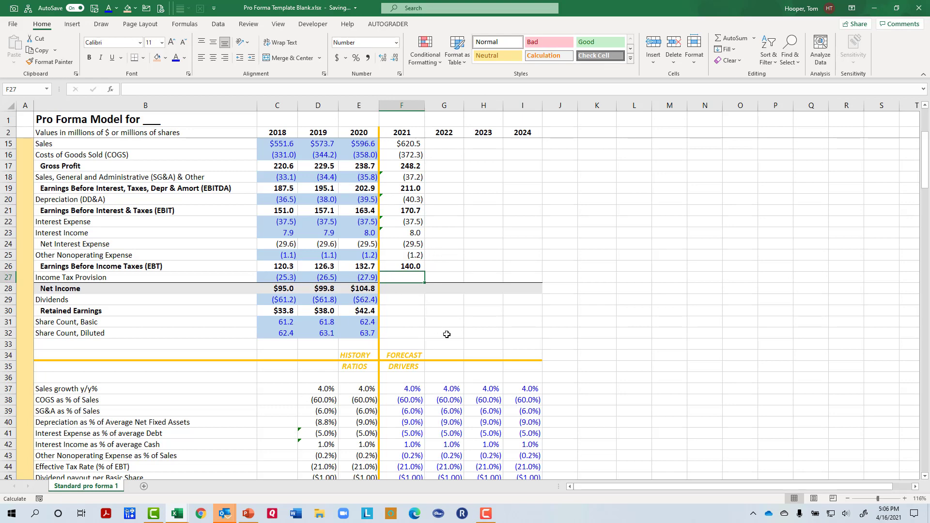
# Forecast the 2021 income tax provision in F27 as EBT times the effective tax rate driver, with =F26*F44.
pyautogui.write('=')
pyautogui.press('Up')
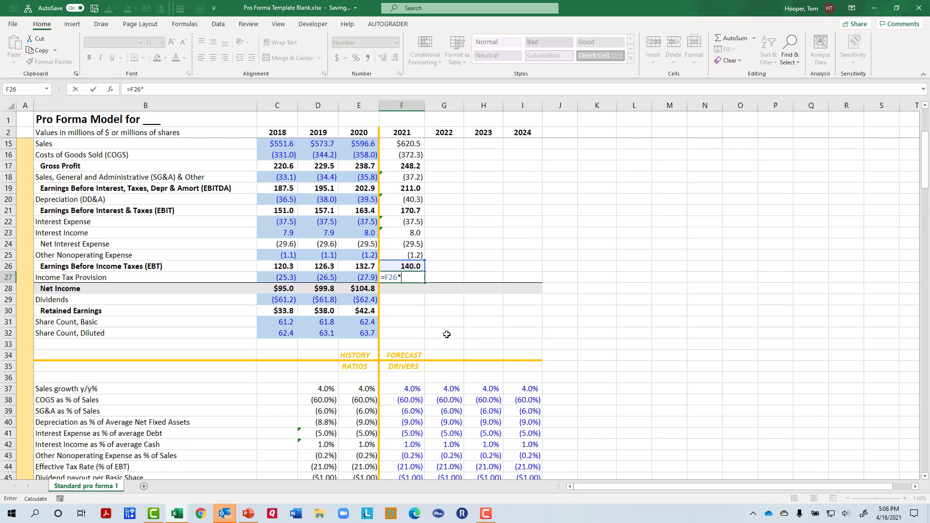
pyautogui.write('*')
pyautogui.press('Down')
pyautogui.press('Down')
pyautogui.press('Down')
pyautogui.press('Down')
pyautogui.press('Down')
pyautogui.press('Down')
pyautogui.press('Down')
pyautogui.press('Down')
pyautogui.press('Down')
pyautogui.press('Down')
pyautogui.press('Down')
pyautogui.press('Down')
pyautogui.press('Down')
pyautogui.press('Down')
pyautogui.press('Down')
pyautogui.press('Down')
pyautogui.press('Down')
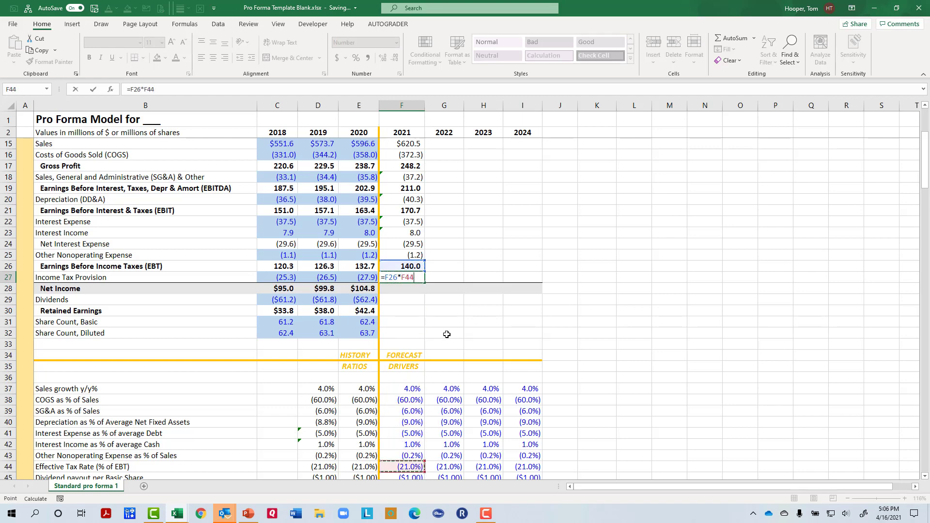
pyautogui.press('Return')
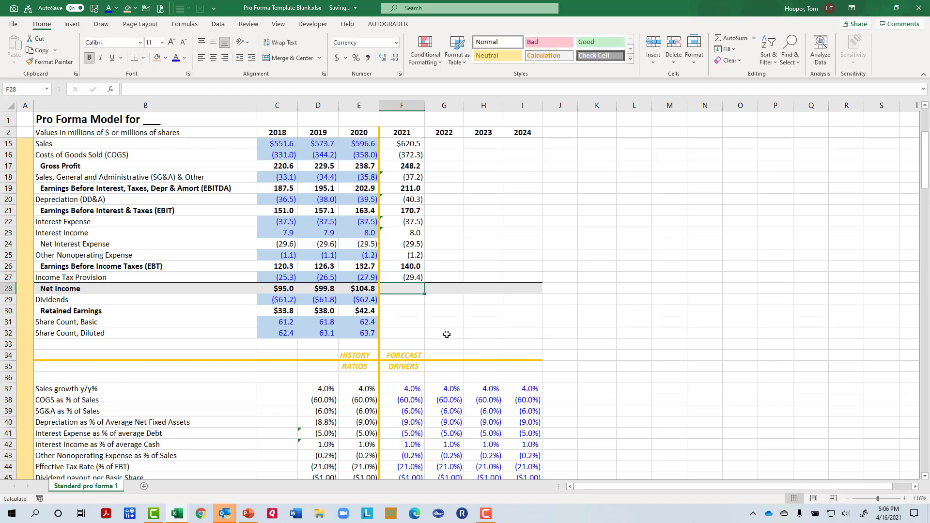
# Total 2021 net income in F28 from EBT and the tax provision, with =SUM(F26:F27).
pyautogui.hotkey('alt', '=')
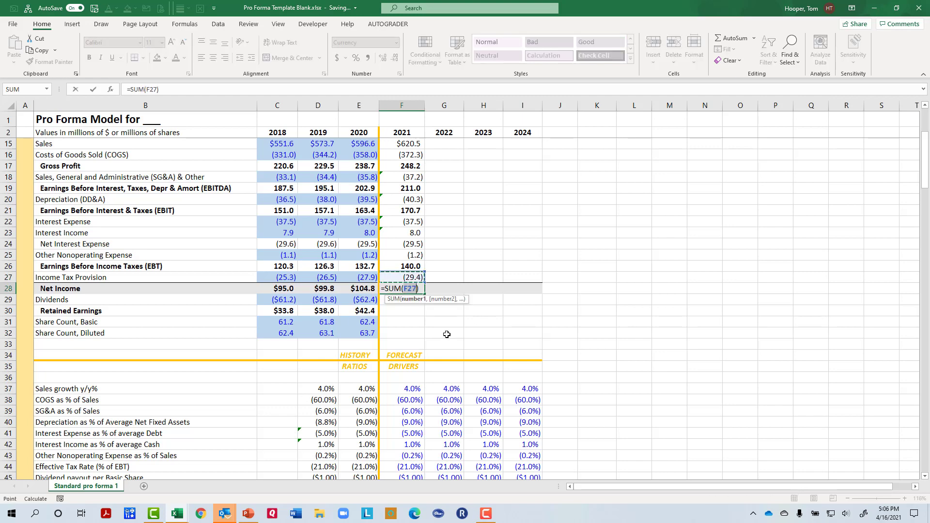
pyautogui.press('Up')
pyautogui.hotkey('shift', 'Down')
pyautogui.press('Return')
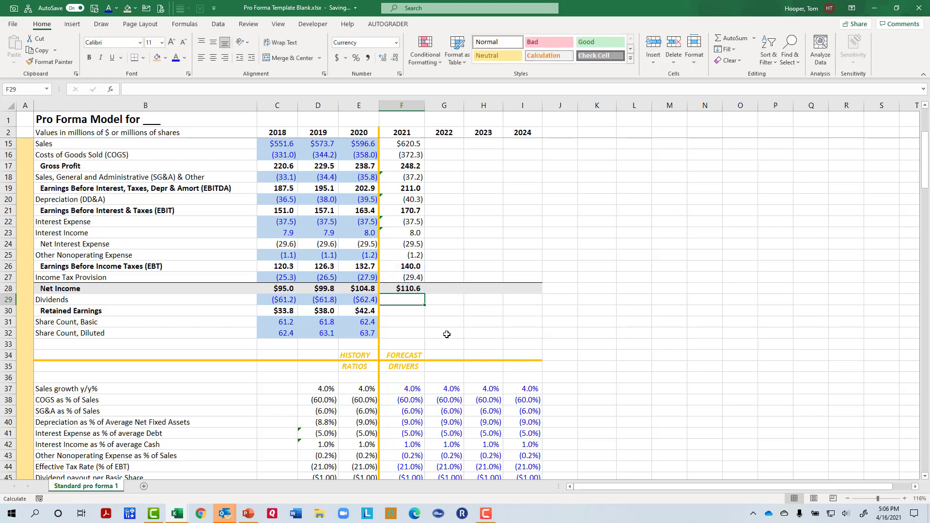
# Forecast 2021 dividends in F29 as the payout per basic share times the basic share count, with =F45*F31.
pyautogui.write('=')
pyautogui.press('Down')
pyautogui.press('Down')
pyautogui.press('Down')
pyautogui.press('Down')
pyautogui.press('Down')
pyautogui.press('Down')
pyautogui.press('Down')
pyautogui.press('Down')
pyautogui.press('Down')
pyautogui.press('Down')
pyautogui.press('Down')
pyautogui.press('Down')
pyautogui.press('Down')
pyautogui.press('Down')
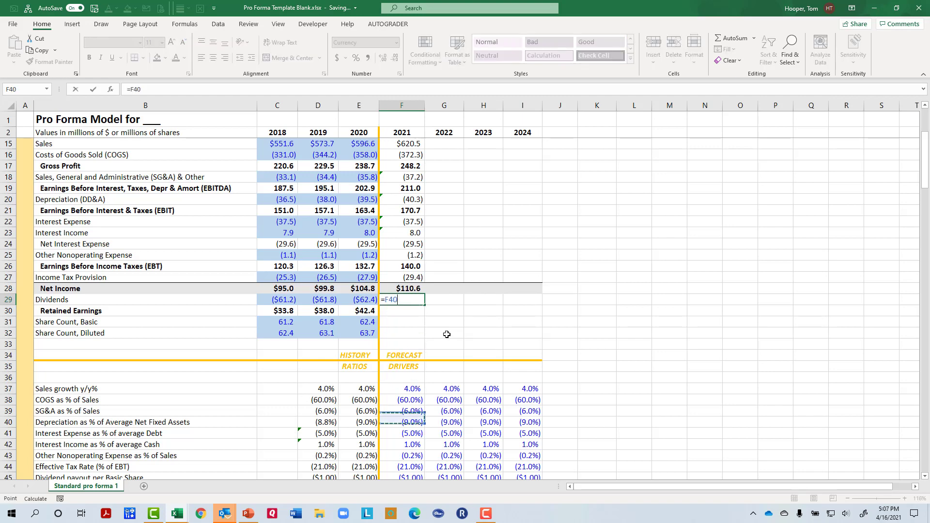
pyautogui.press('Down')
pyautogui.press('Down')
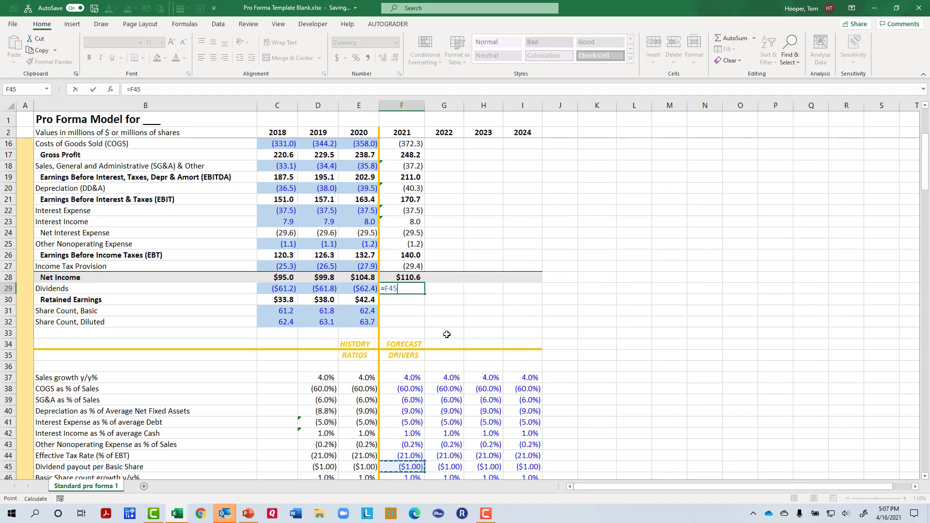
pyautogui.write('*')
pyautogui.press('Down')
pyautogui.press('Down')
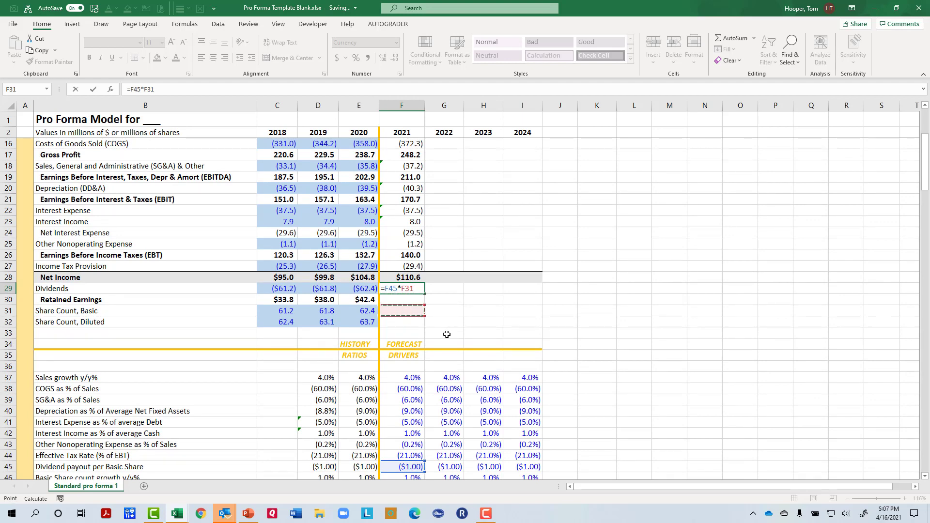
pyautogui.press('Return')
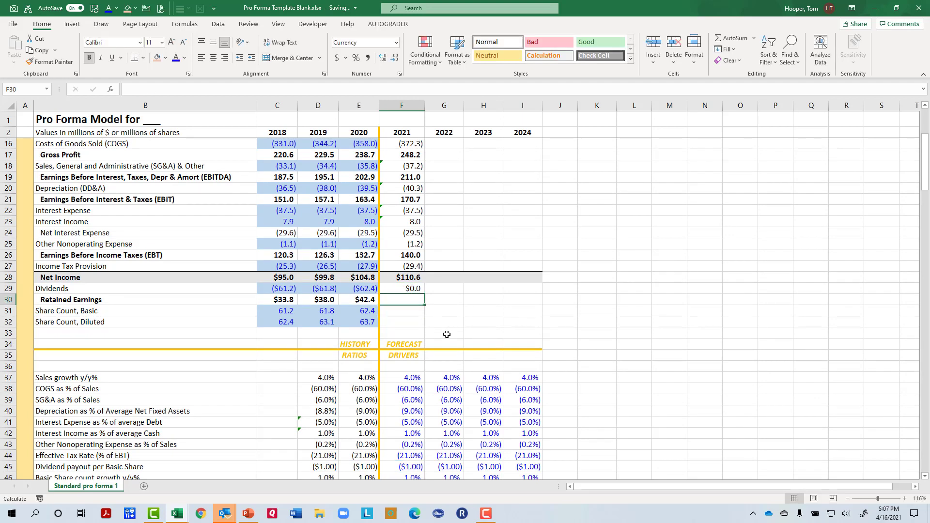
# Total 2021 retained earnings in F30 from net income and dividends, with =SUM(F28:F29).
pyautogui.write('=SUM(')
pyautogui.press('Up')
pyautogui.hotkey('shift', 'Up')
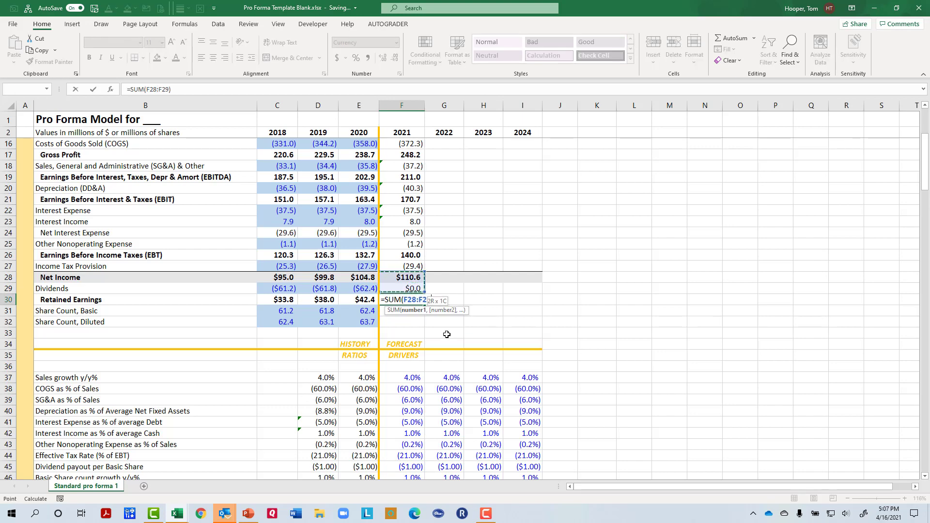
pyautogui.write(')')
pyautogui.hotkey('ctrl', 'Return')
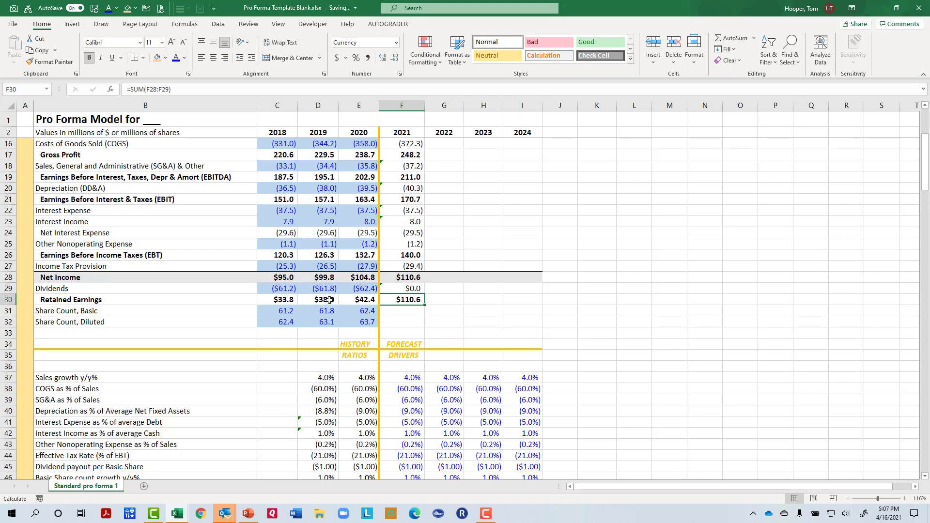
# Forecast the 2021 basic share count in F31 by growing the 2020 count at the driver rate, with =E31*(1+F46).
pyautogui.click(406, 309)
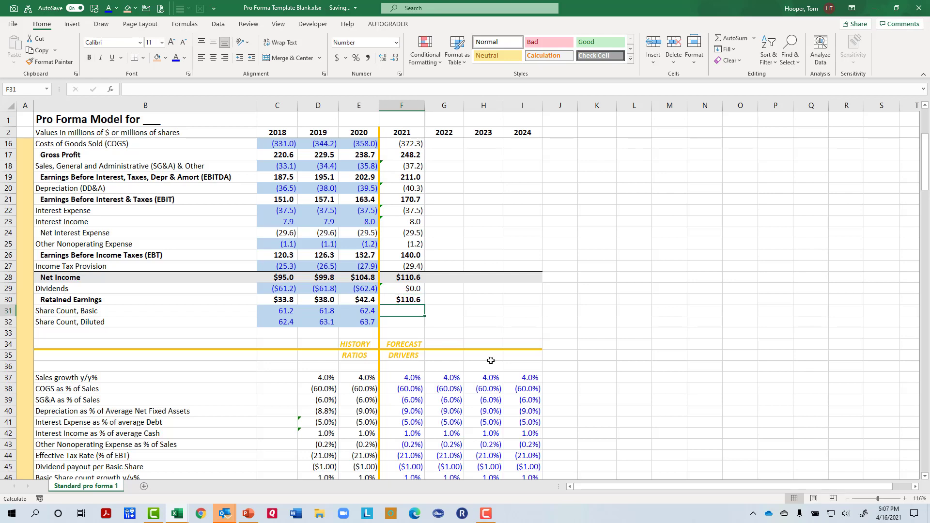
pyautogui.write('=')
pyautogui.press('Left')
pyautogui.write('*(')
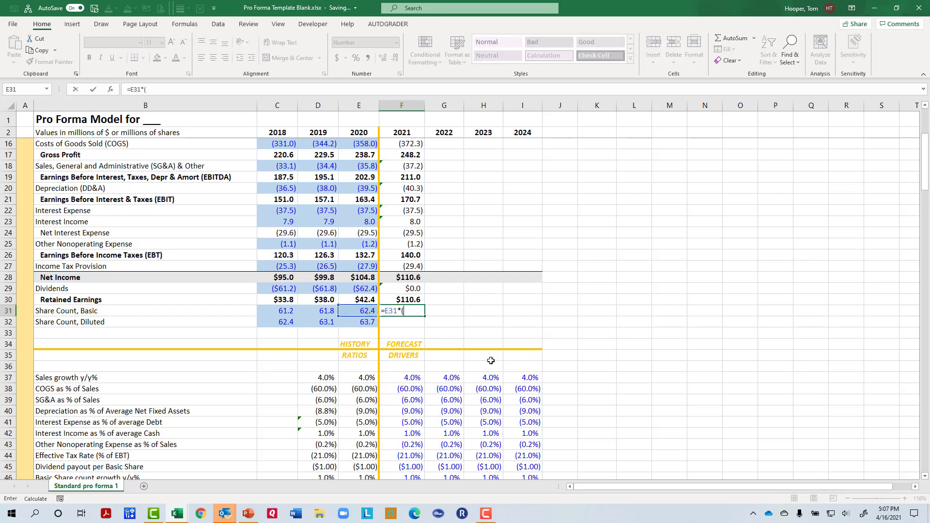
pyautogui.write('1+')
pyautogui.press('Down')
pyautogui.press('Down')
pyautogui.press('Down')
pyautogui.press('Down')
pyautogui.press('Down')
pyautogui.press('Down')
pyautogui.press('Down')
pyautogui.press('Down')
pyautogui.press('Down')
pyautogui.press('Down')
pyautogui.press('Down')
pyautogui.press('Down')
pyautogui.press('Down')
pyautogui.press('Down')
pyautogui.press('Down')
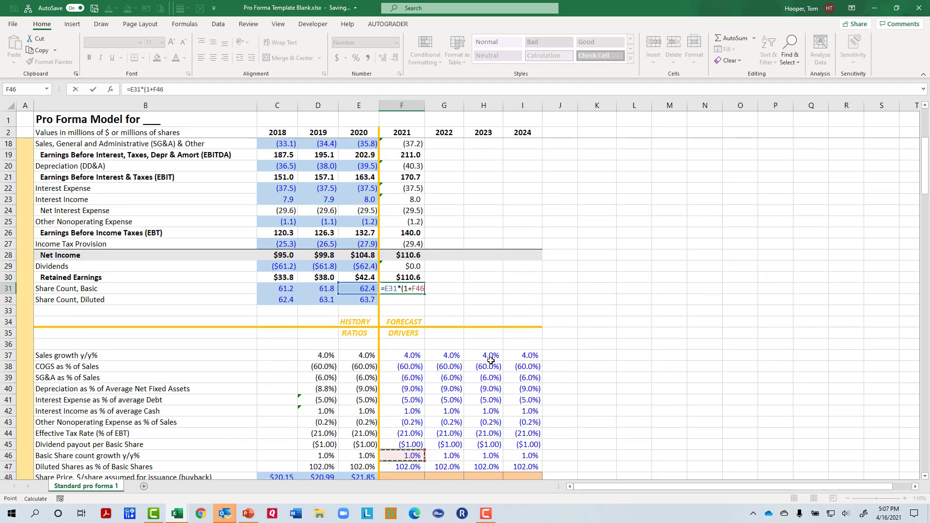
pyautogui.press('Return')
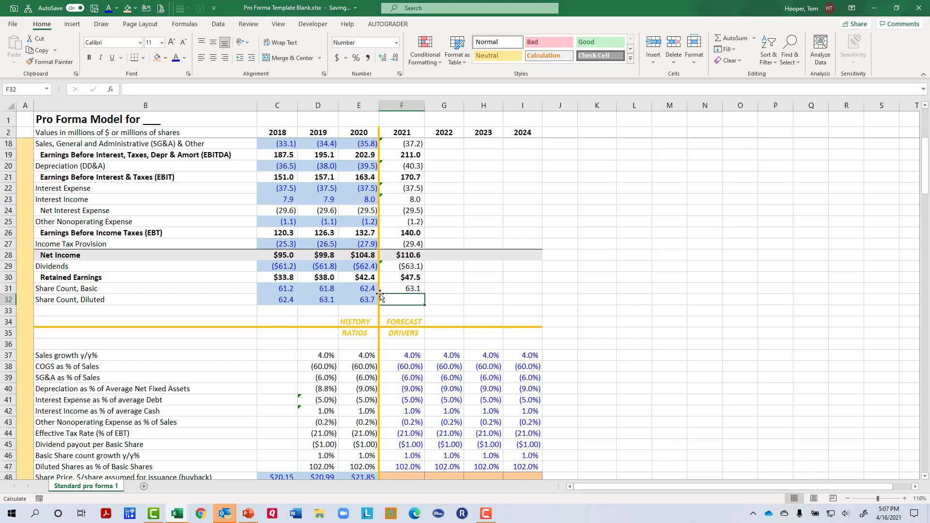
# Forecast the 2021 diluted share count in F32 as basic shares times the diluted percentage driver, with =F31*F47.
pyautogui.write('=')
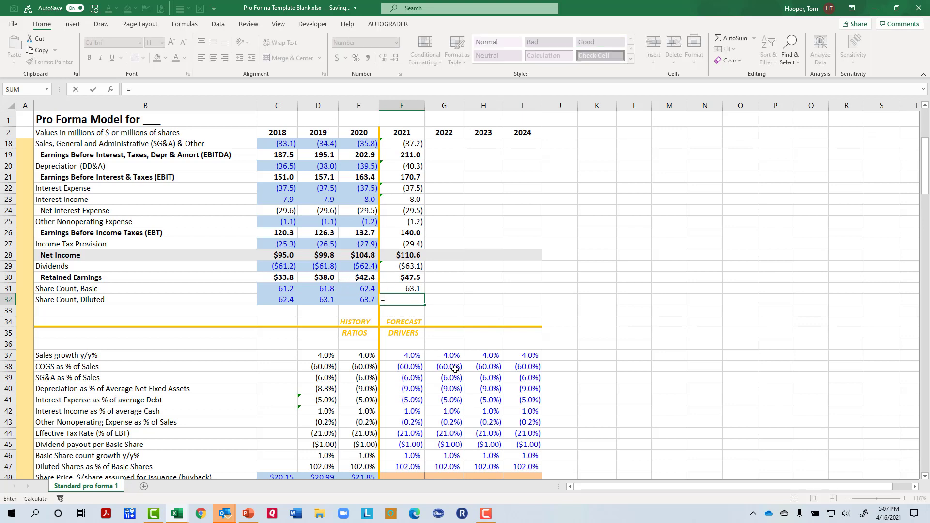
pyautogui.press('Up')
pyautogui.write('*')
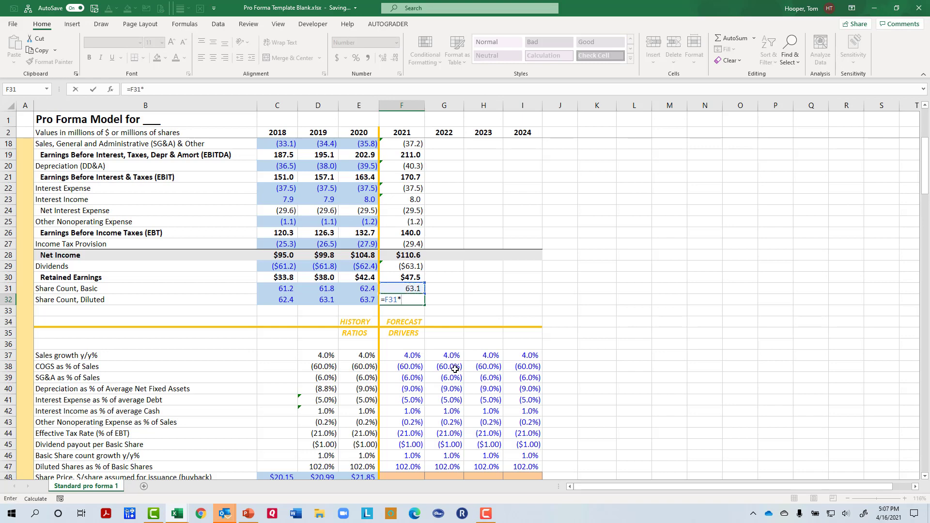
pyautogui.press('Down')
pyautogui.press('Down')
pyautogui.press('Down')
pyautogui.press('Down')
pyautogui.press('Down')
pyautogui.press('Down')
pyautogui.press('Down')
pyautogui.press('Down')
pyautogui.press('Down')
pyautogui.press('Down')
pyautogui.press('Down')
pyautogui.press('Down')
pyautogui.press('Down')
pyautogui.press('Down')
pyautogui.press('Down')
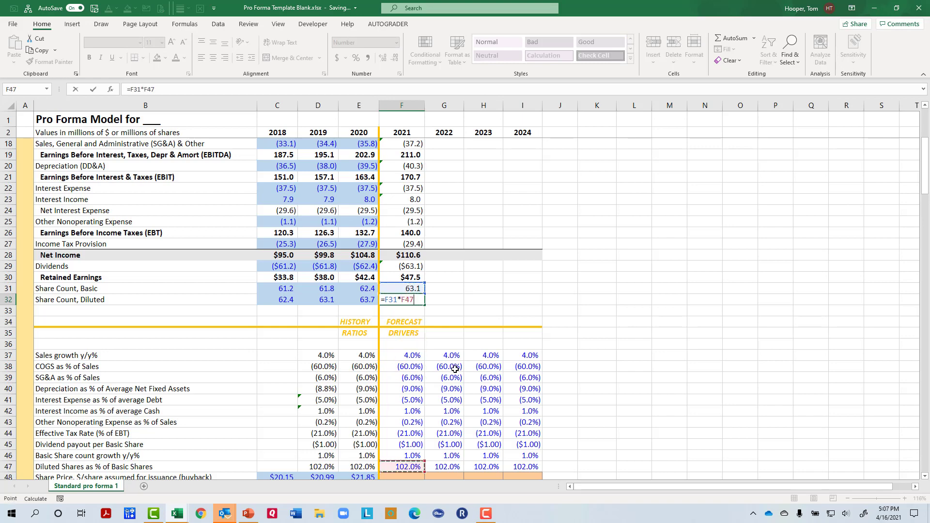
pyautogui.hotkey('ctrl', 'Return')
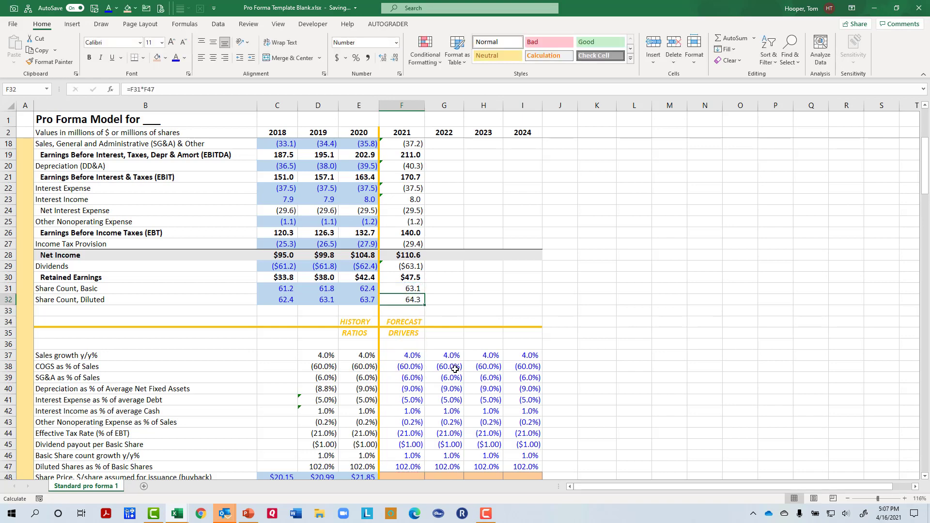
# Fill the 2021 income statement formulas in F15:F32 across 2022 to 2024, through column I.
pyautogui.hotkey('ctrl', 'shift', 'Up')
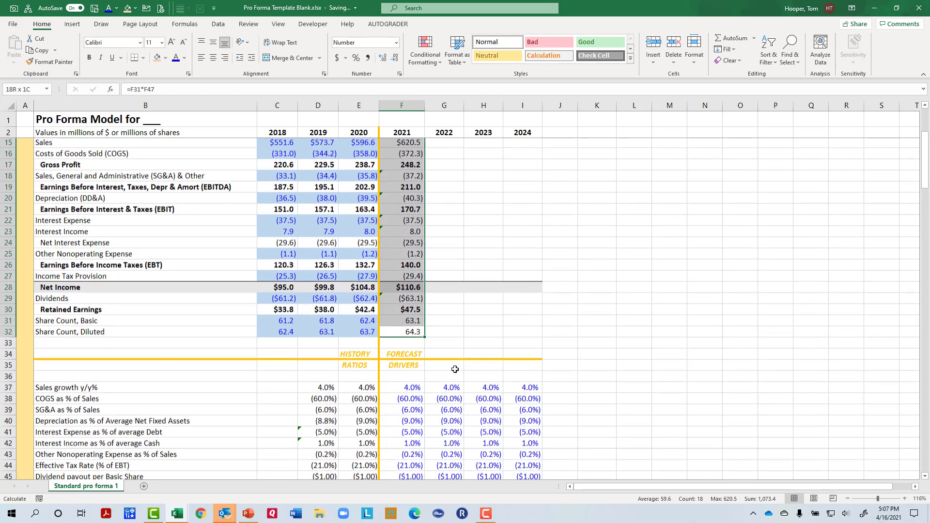
pyautogui.hotkey('shift', 'Right')
pyautogui.hotkey('shift', 'Right')
pyautogui.hotkey('shift', 'Right')
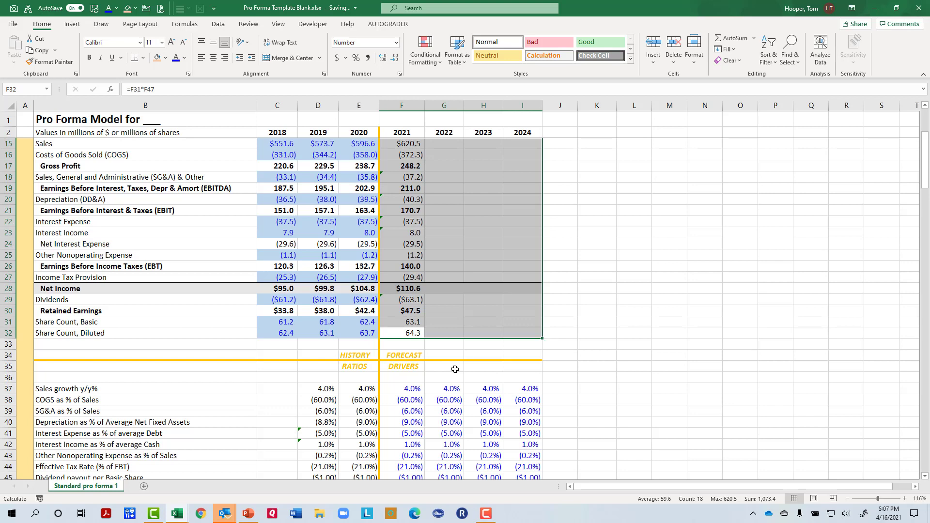
pyautogui.hotkey('ctrl', 'r')
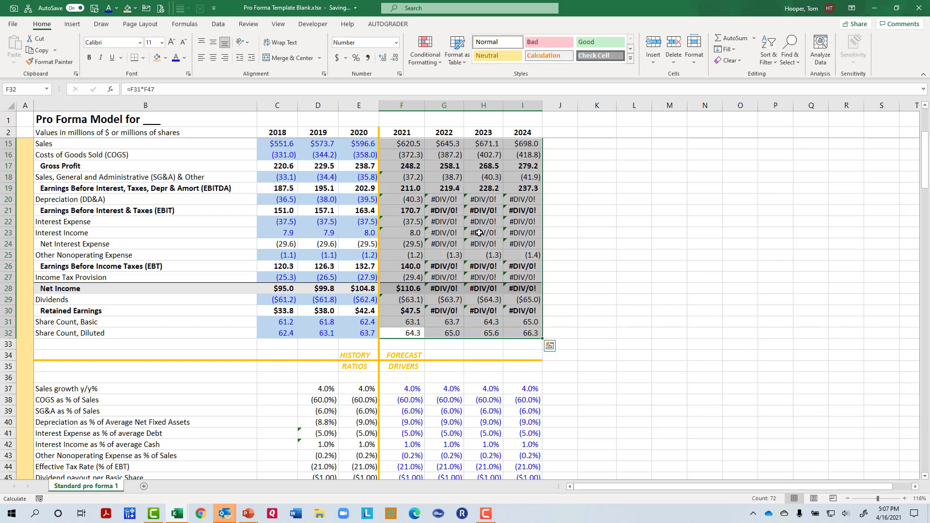
# Examine which driver and balance sheet cells the 2022 depreciation formula in G20 refers to.
pyautogui.doubleClick(455, 200)
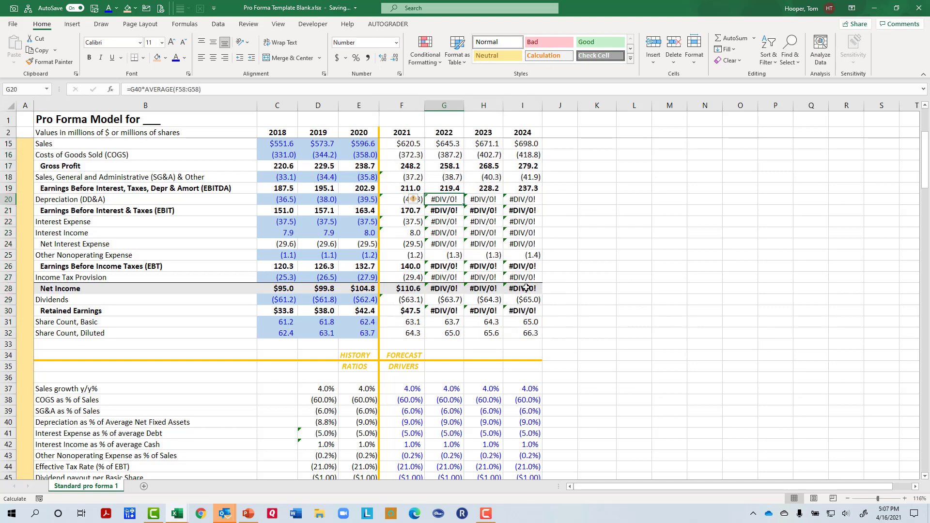
pyautogui.scroll(-3, 523, 339)
pyautogui.scroll(-5, 526, 341)
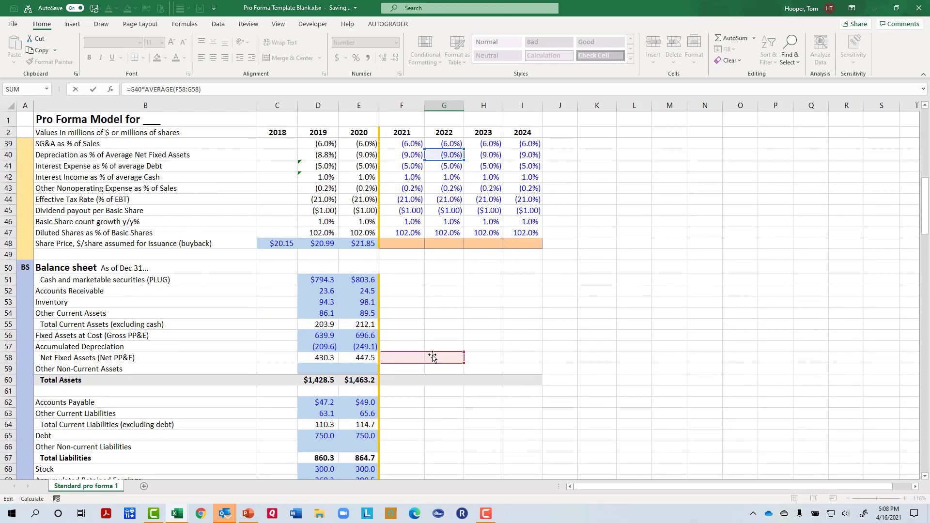
pyautogui.scroll(4, 458, 368)
pyautogui.scroll(5, 458, 368)
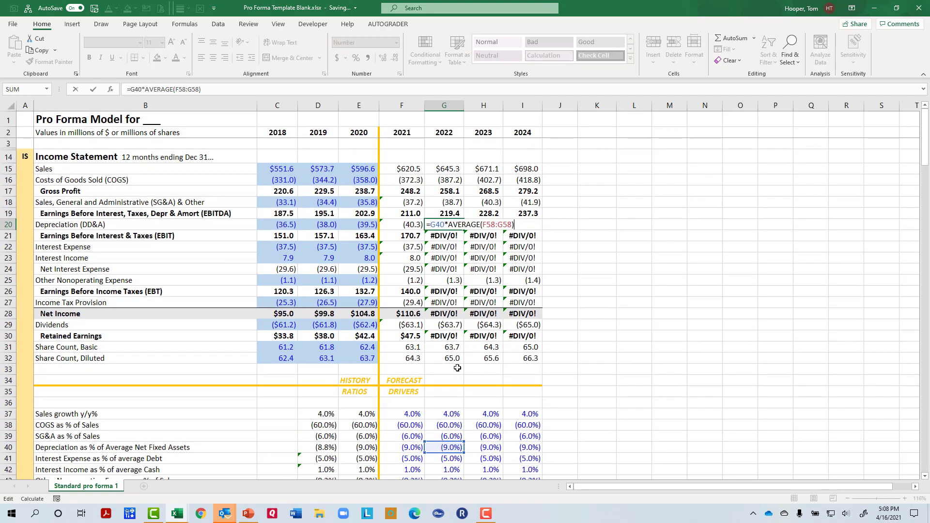
pyautogui.hotkey('ctrl', 'Return')
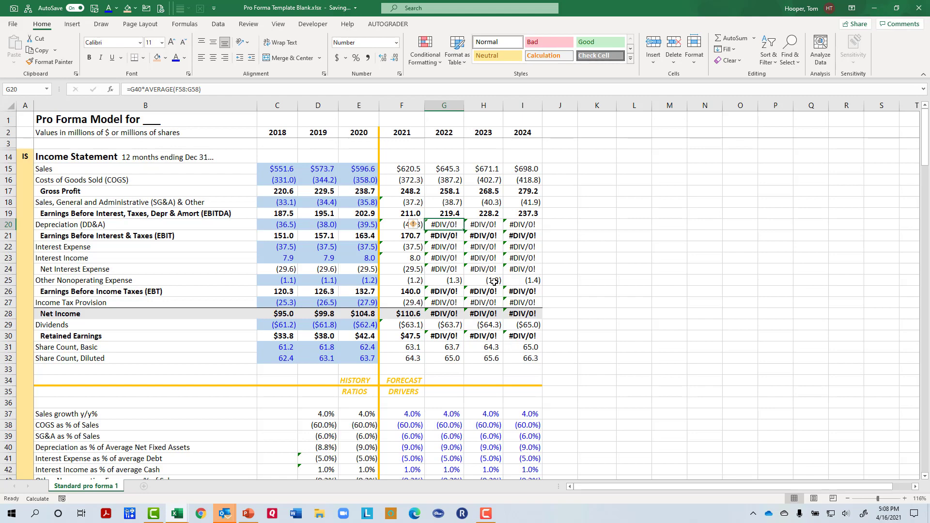
pyautogui.scroll(-4, 517, 395)
pyautogui.scroll(-1, 516, 395)
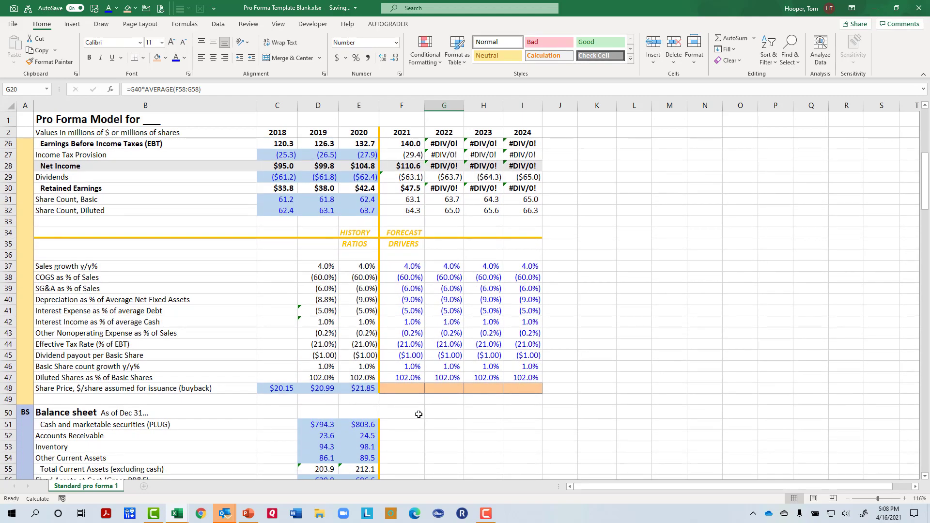
pyautogui.scroll(-3, 414, 404)
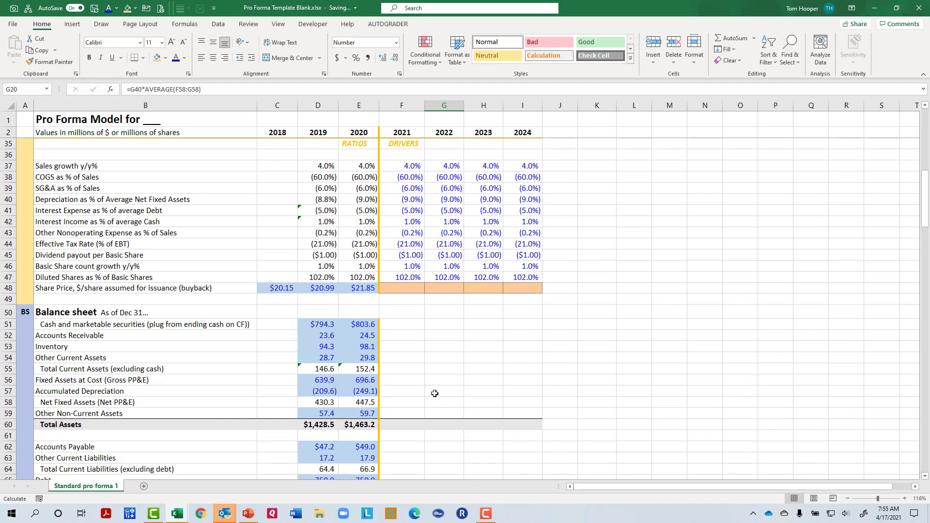
# Enter the 2021 balance sheet drivers: 100 for capital expenditures in F78 and 200 for debt issued in F79.
pyautogui.scroll(-2, 435, 393)
pyautogui.scroll(-4, 434, 394)
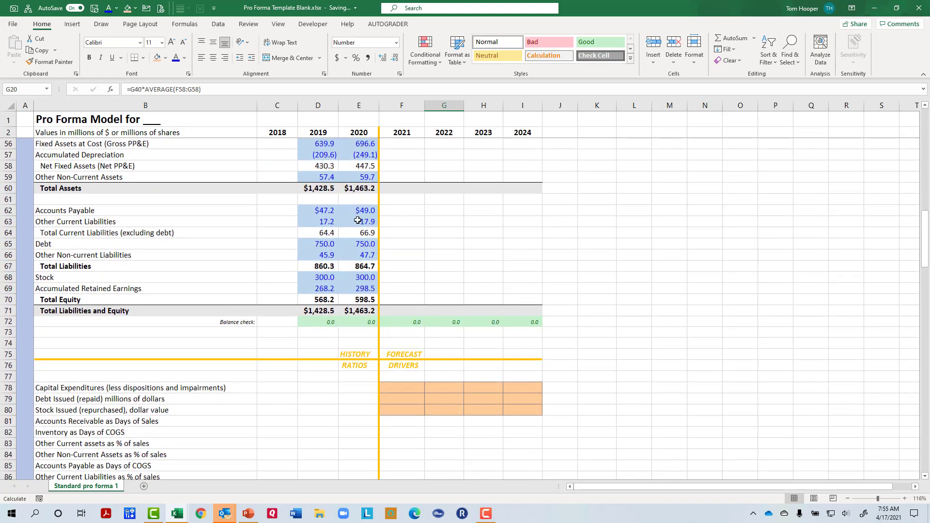
pyautogui.click(362, 421)
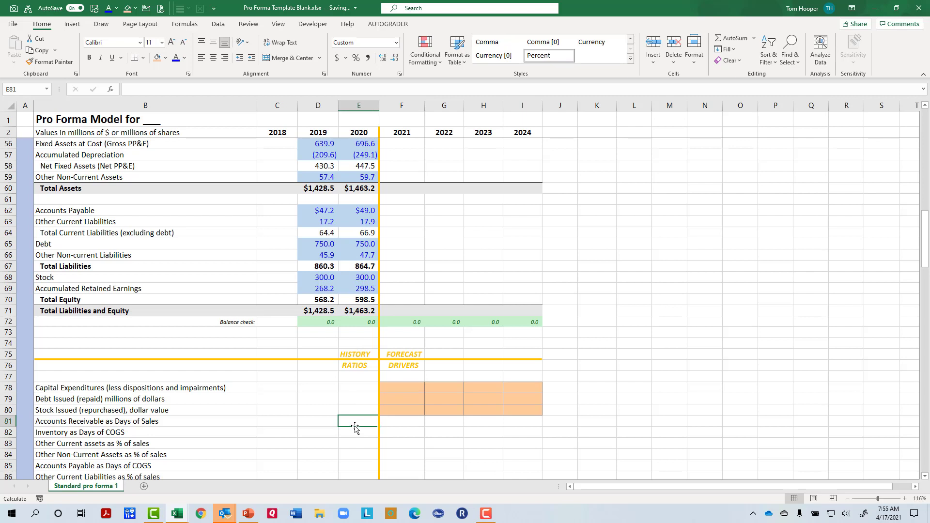
pyautogui.moveTo(360, 389); pyautogui.dragTo(364, 415)
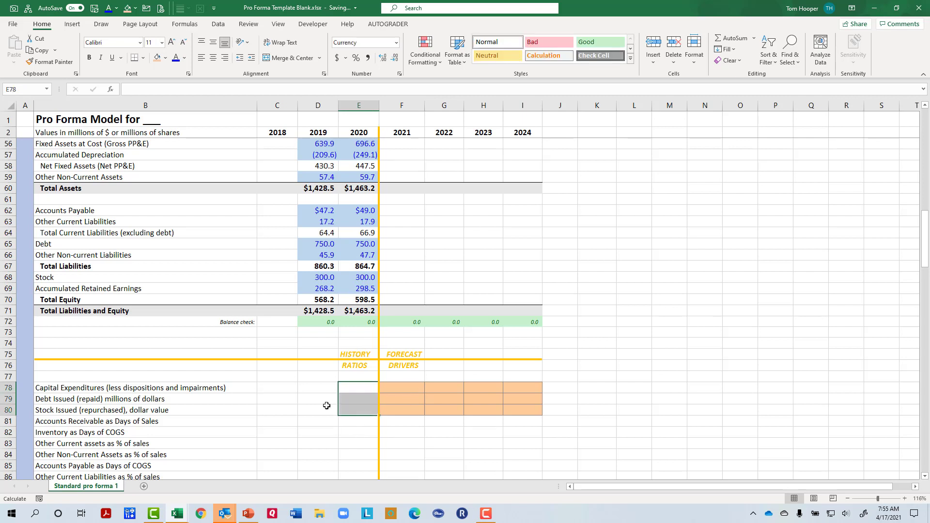
pyautogui.click(407, 388)
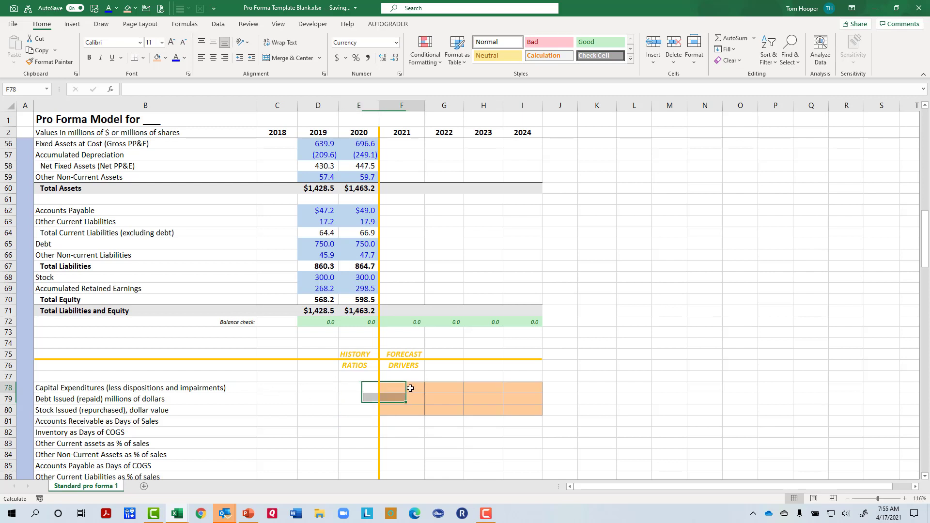
pyautogui.write('100')
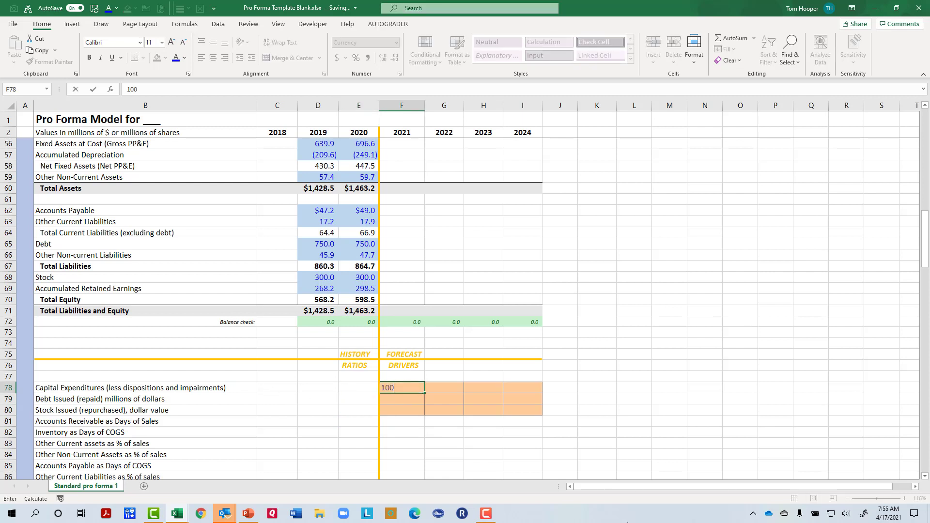
pyautogui.press('Return')
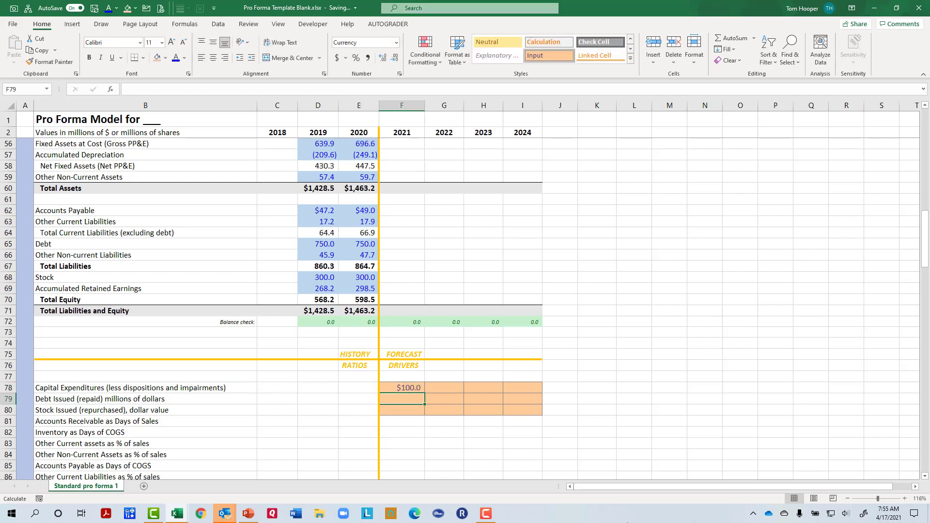
pyautogui.write('200')
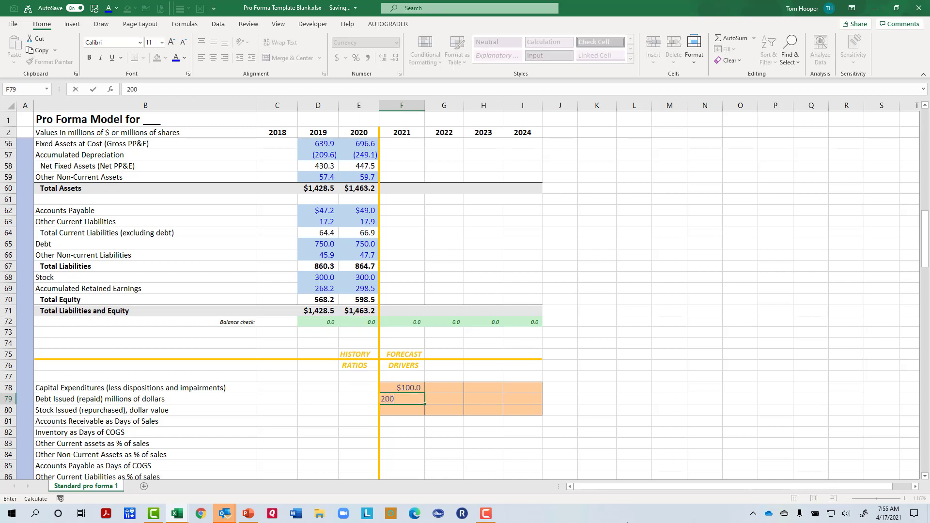
pyautogui.press('Return')
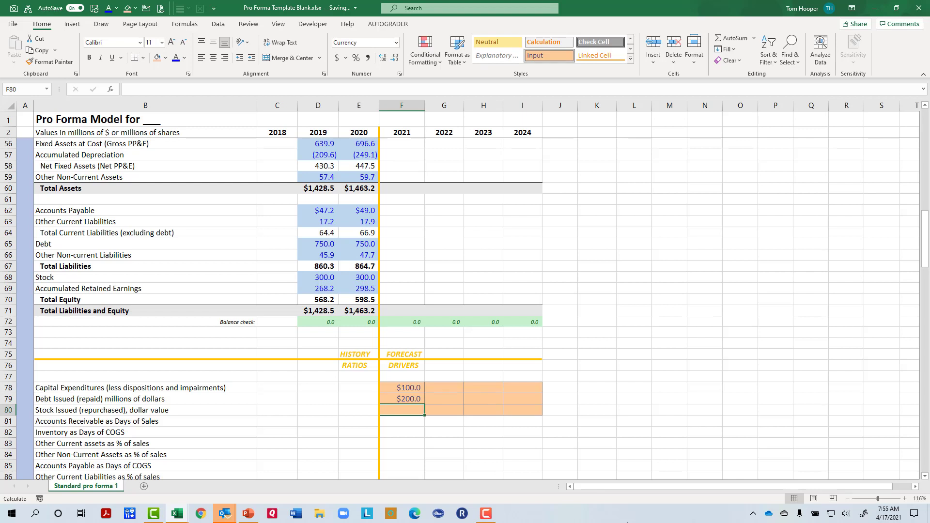
# Set the 2021 stock issued driver in F80 to 400.
pyautogui.write('300')
pyautogui.press('Return')
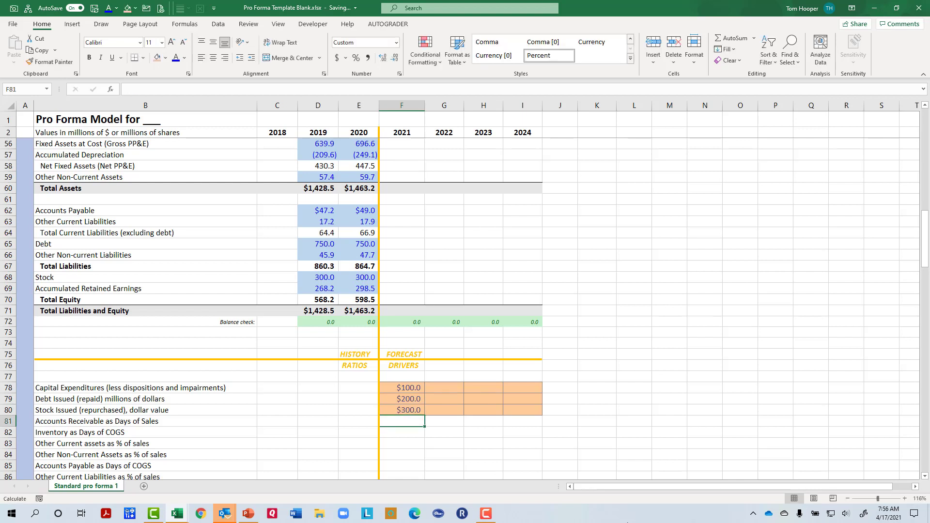
pyautogui.press('Up')
pyautogui.write('4000')
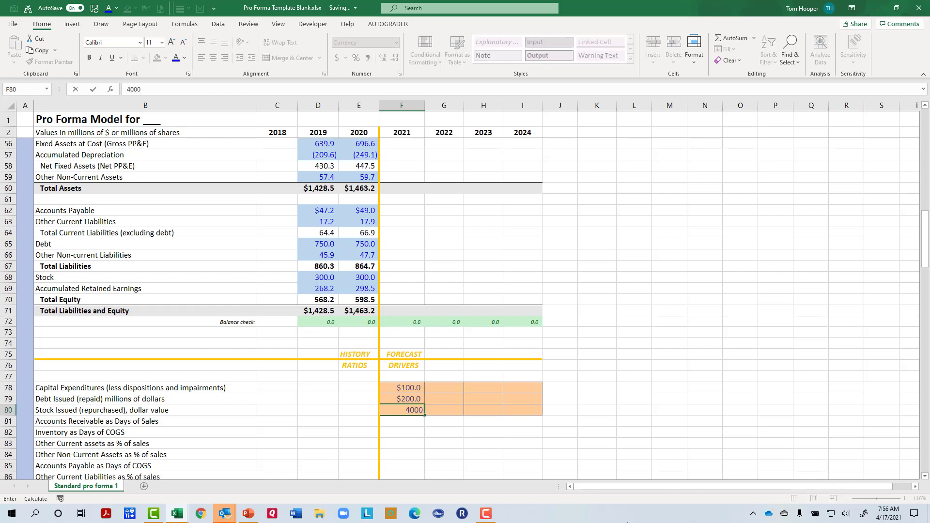
pyautogui.press('BackSpace')
pyautogui.press('Return')
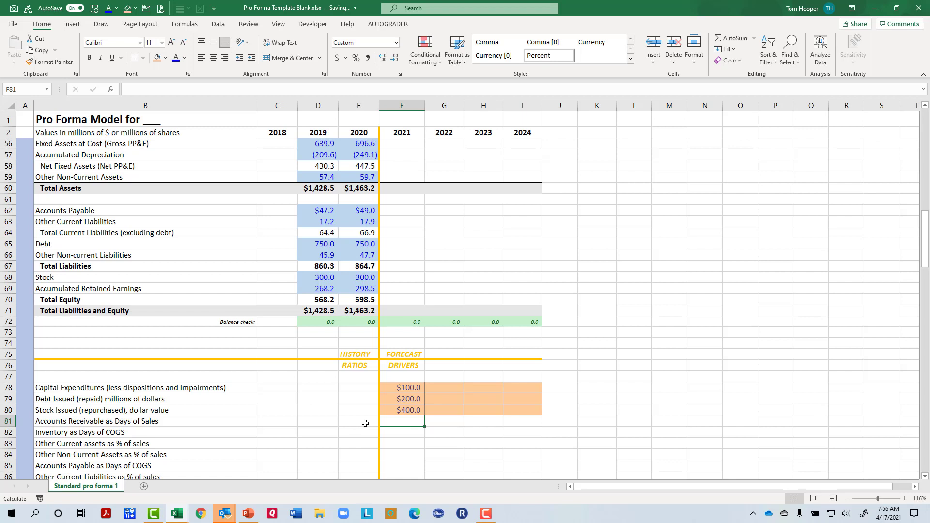
# Calculate 2020 accounts receivable as days of sales in E81 with =E52/(E15/365).
pyautogui.click(366, 422)
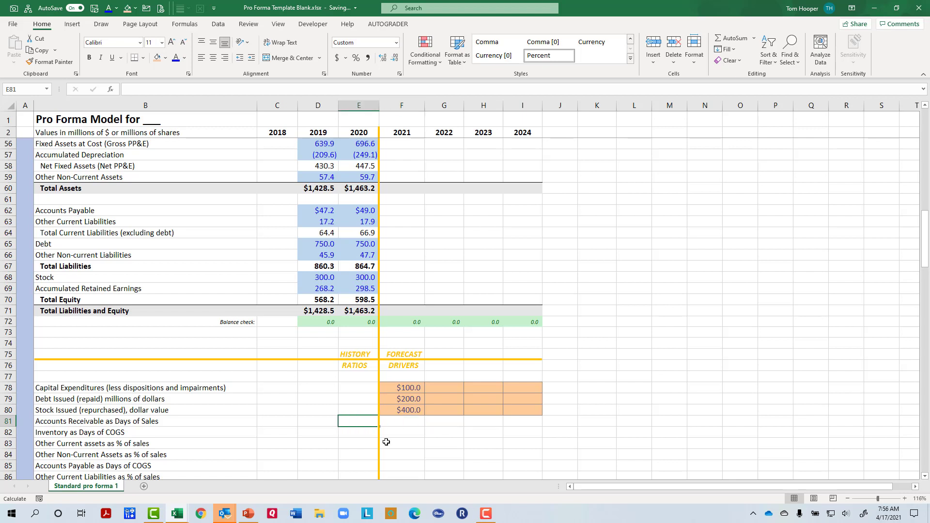
pyautogui.write('=')
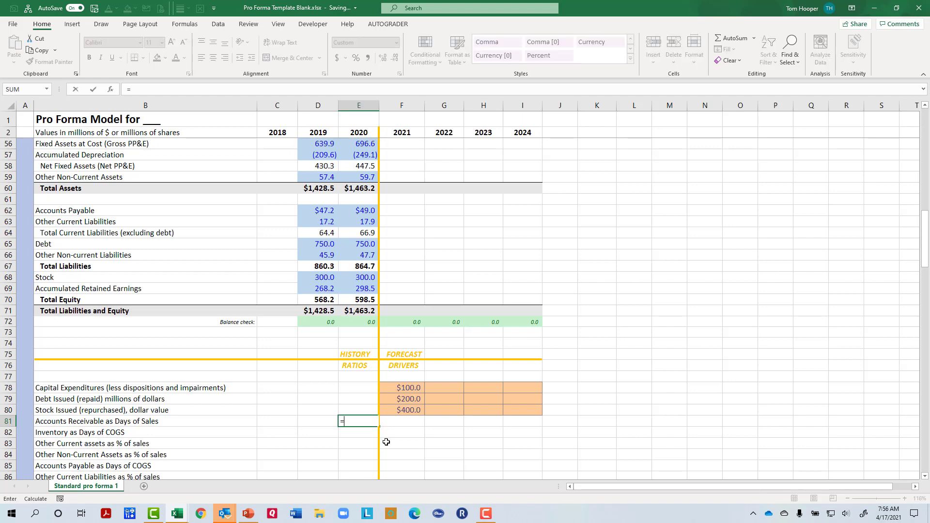
pyautogui.scroll(3, 366, 314)
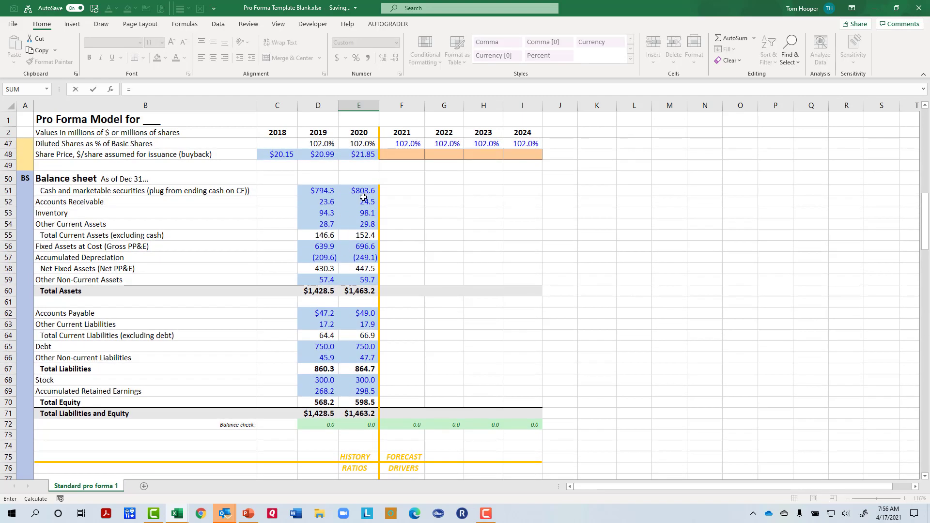
pyautogui.click(361, 204)
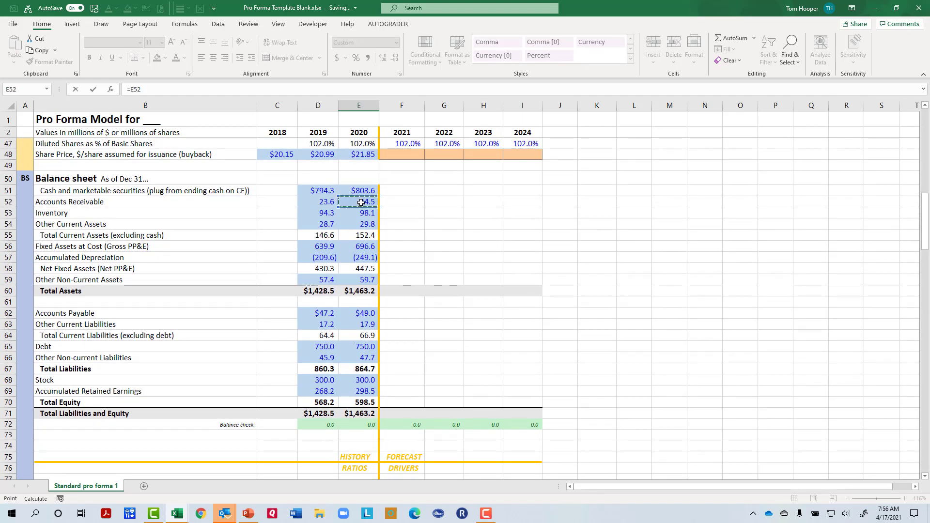
pyautogui.write('/')
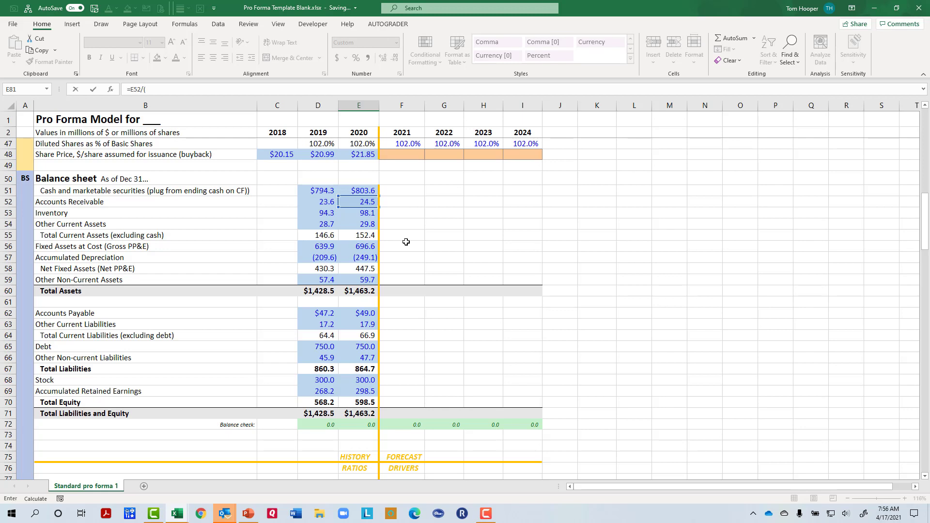
pyautogui.write('(e15')
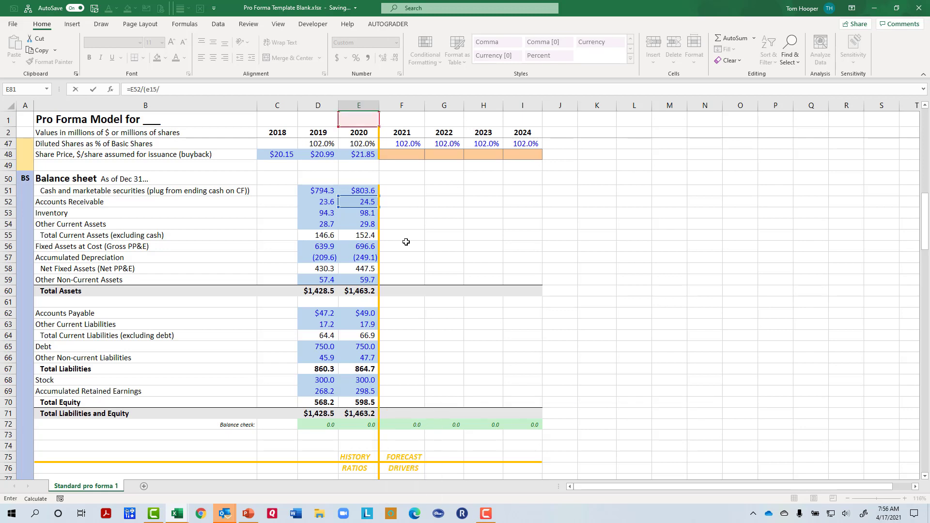
pyautogui.write('/365)')
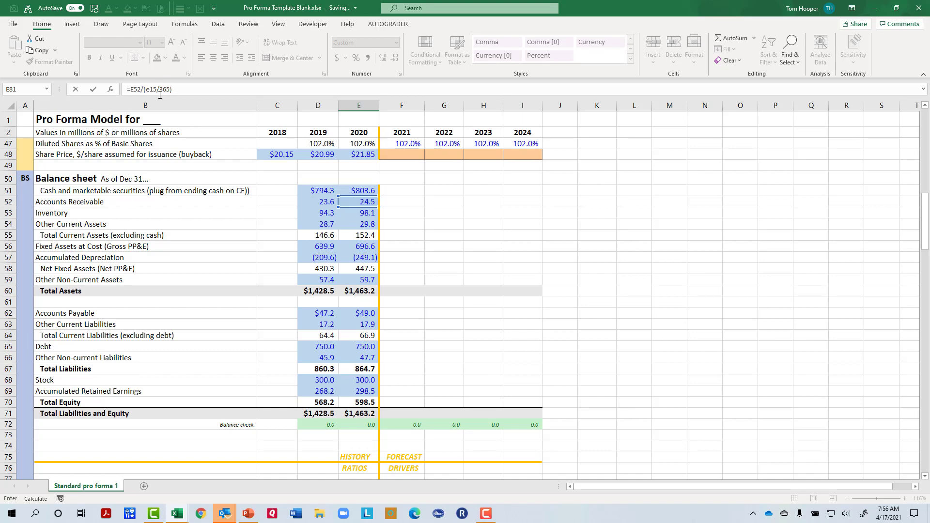
pyautogui.press('Return')
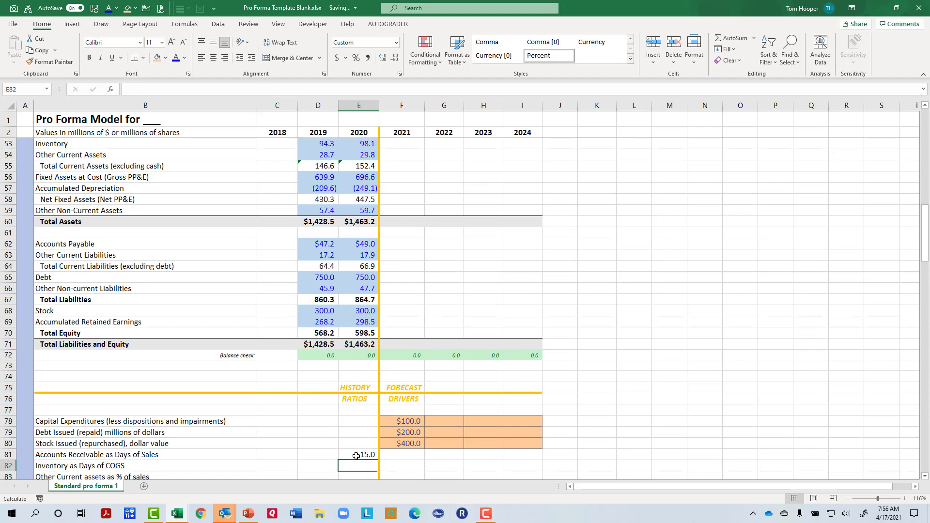
pyautogui.click(356, 456)
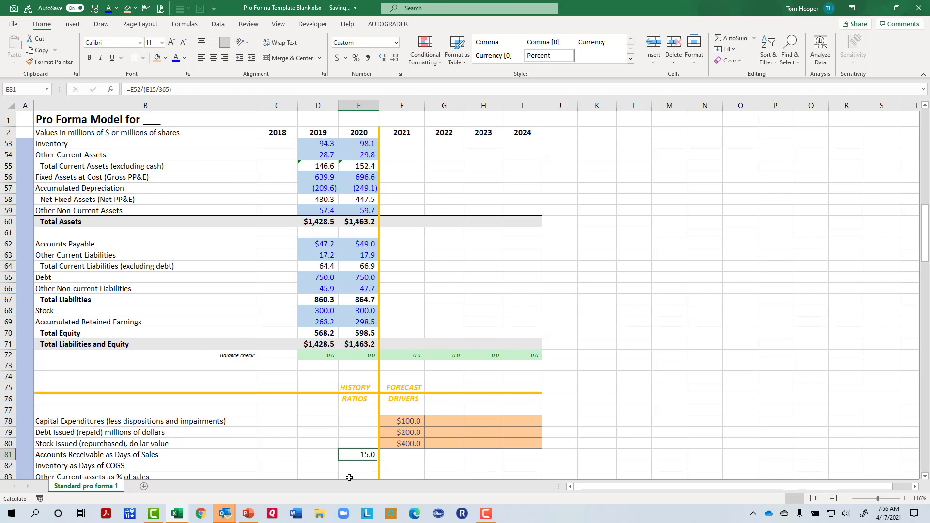
pyautogui.moveTo(408, 456); pyautogui.dragTo(507, 457)
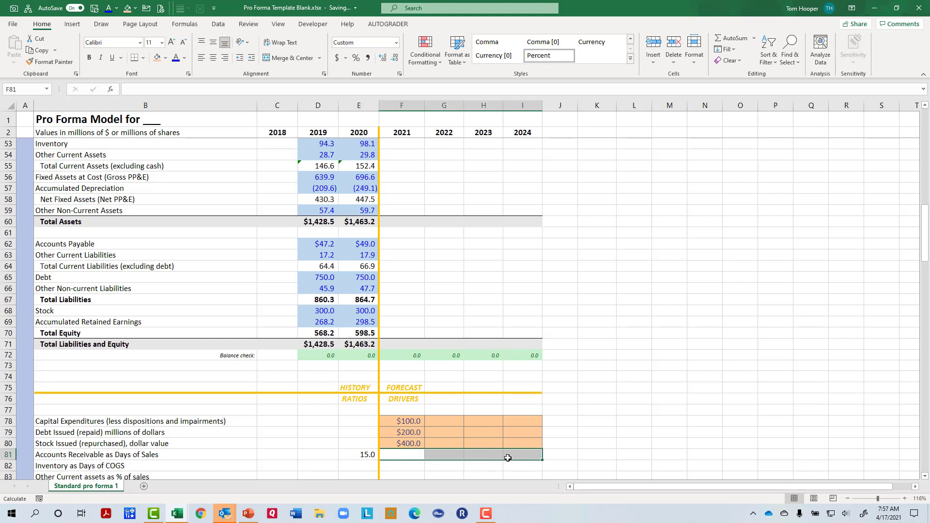
# Calculate 2020 inventory as days of COGS in E82, negating the COGS figure, with =E53/(-E16/365).
pyautogui.click(365, 467)
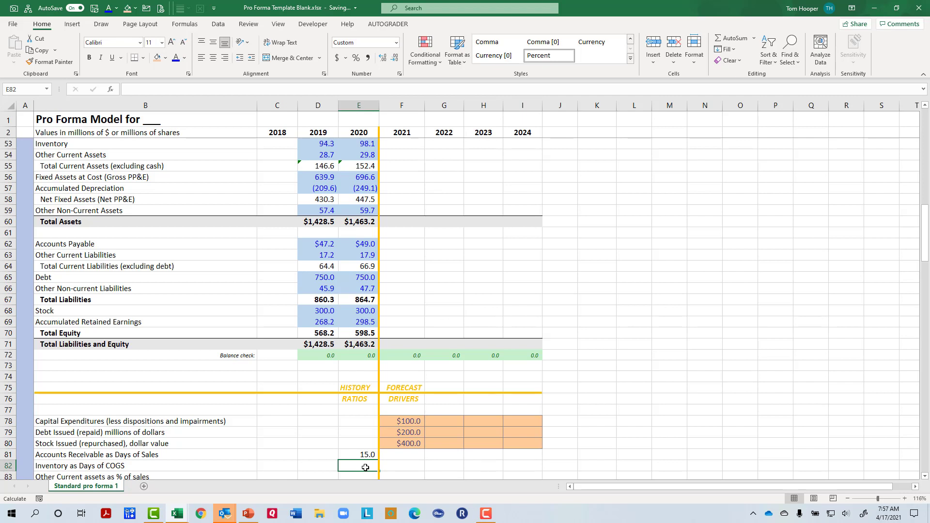
pyautogui.write('=')
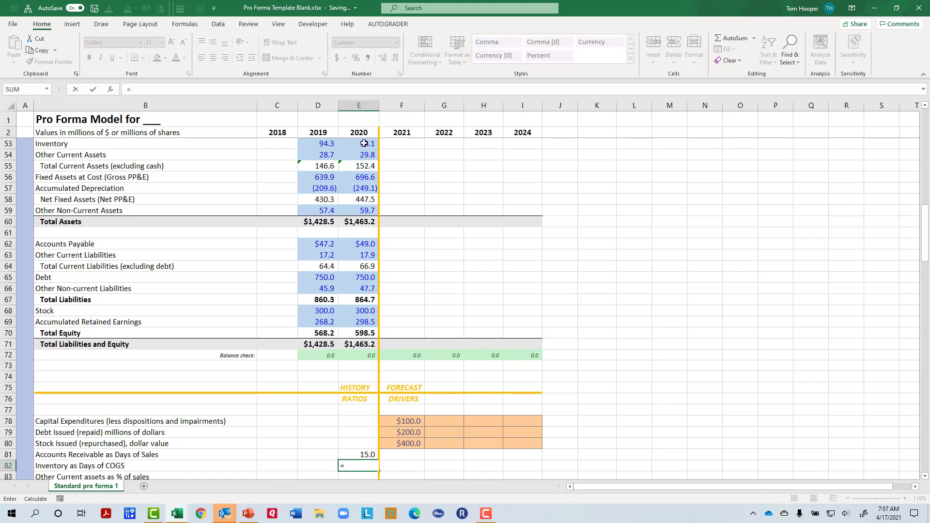
pyautogui.click(364, 144)
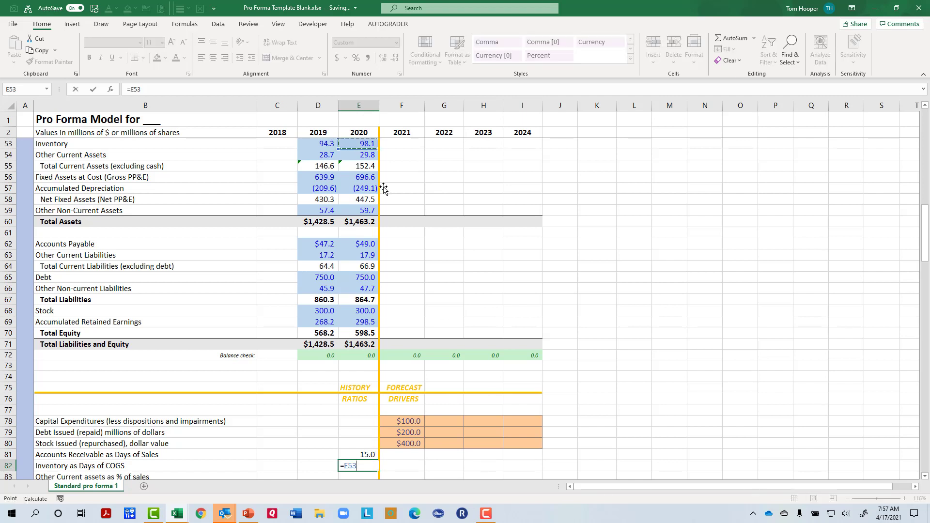
pyautogui.write('/(')
pyautogui.write('e16/365)')
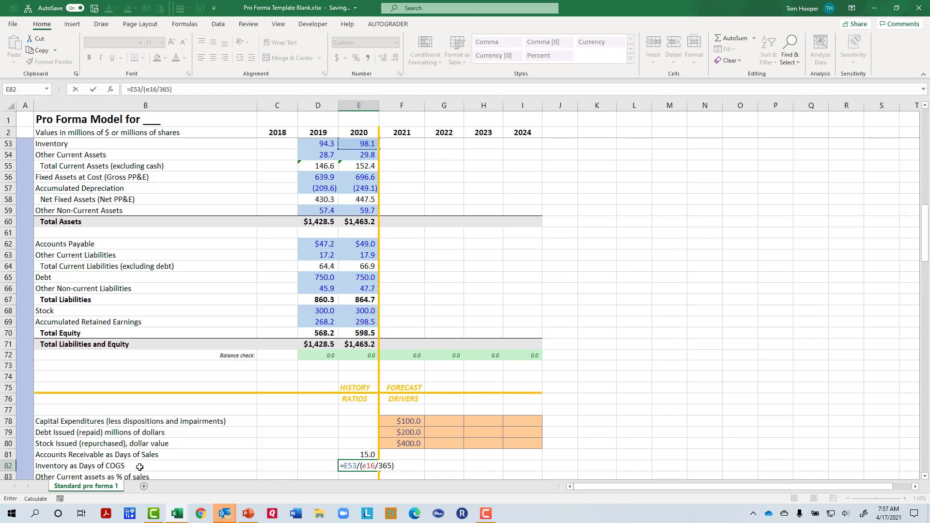
pyautogui.click(363, 466)
pyautogui.write('-')
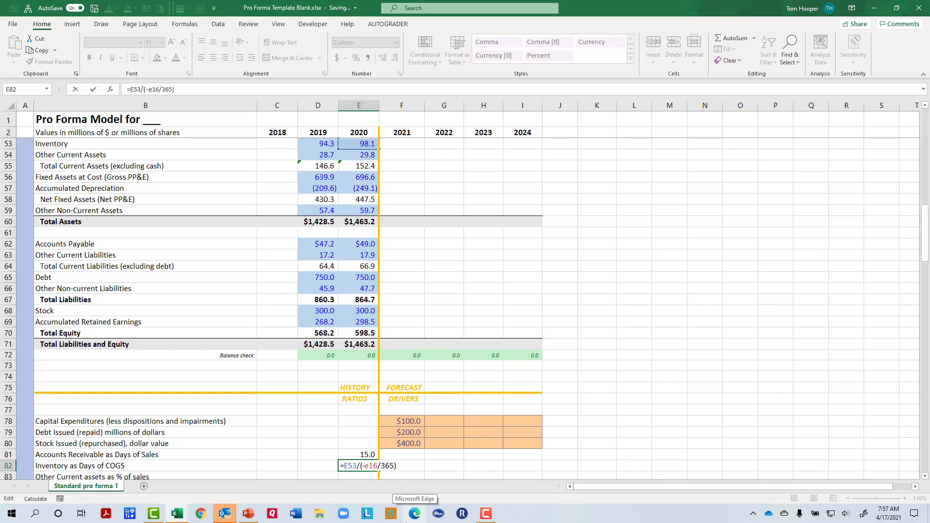
pyautogui.press('Return')
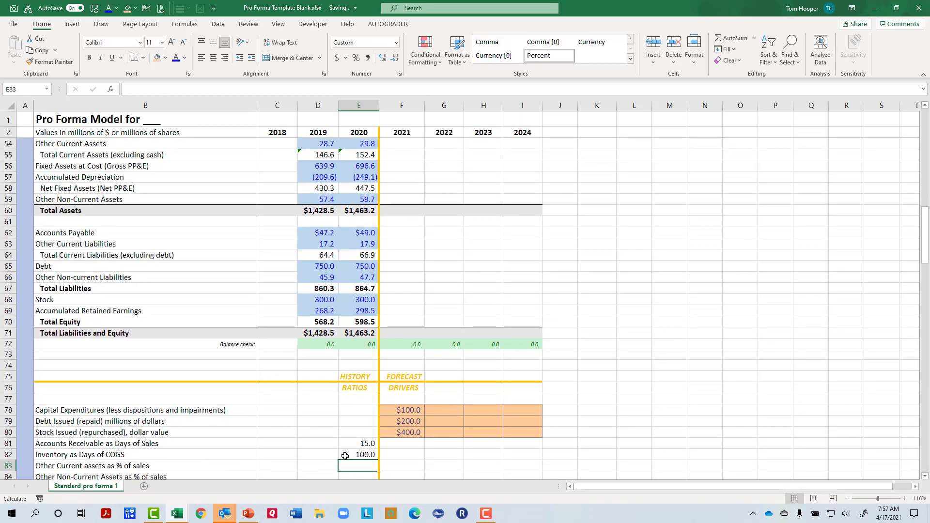
pyautogui.moveTo(417, 456); pyautogui.dragTo(511, 455)
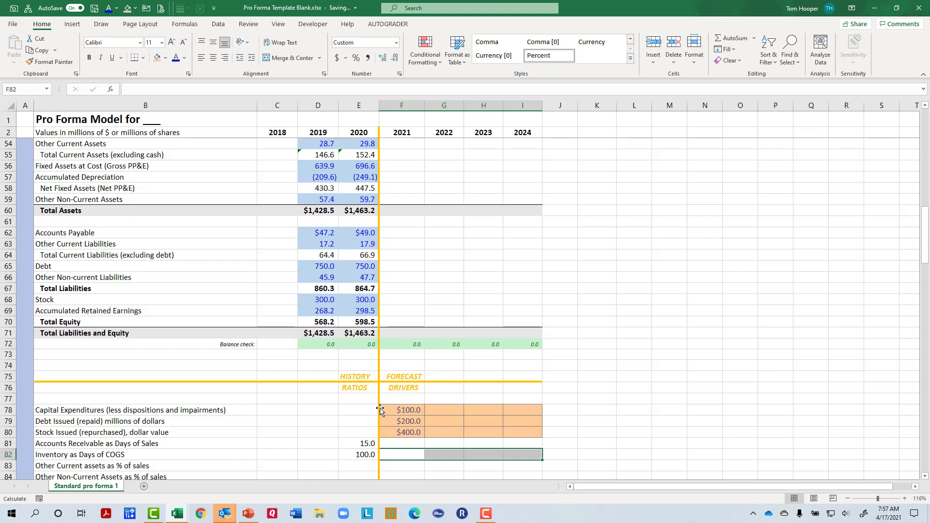
# Calculate 2020 other current assets as a percentage of sales in E83 with =E54/E15.
pyautogui.click(367, 466)
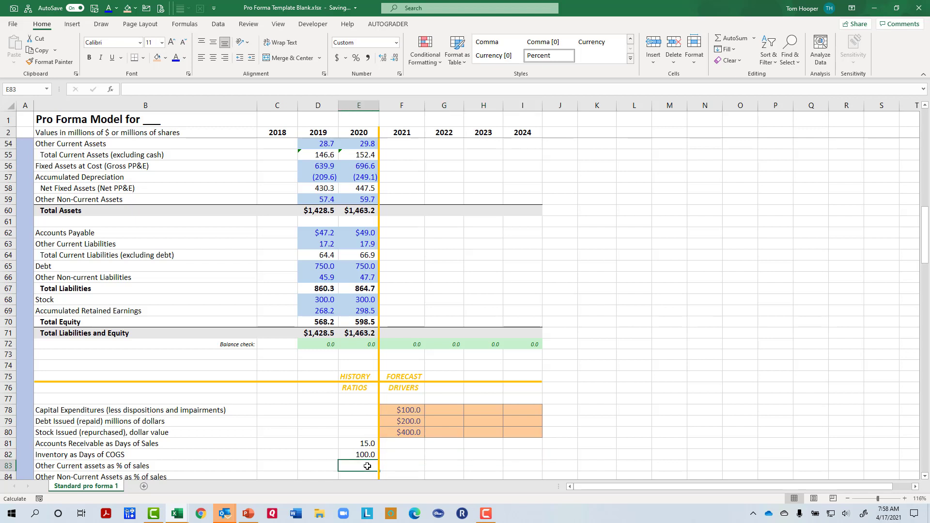
pyautogui.click(366, 146)
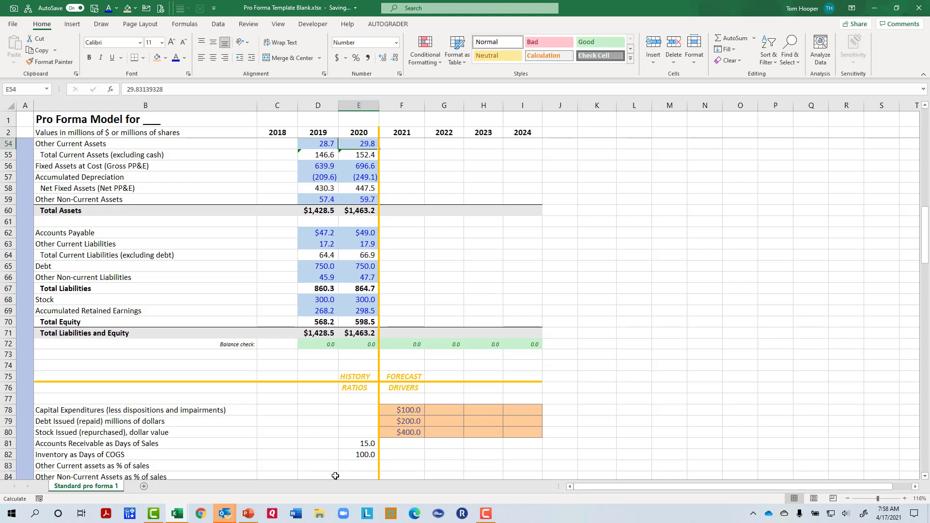
pyautogui.click(360, 470)
pyautogui.write('=')
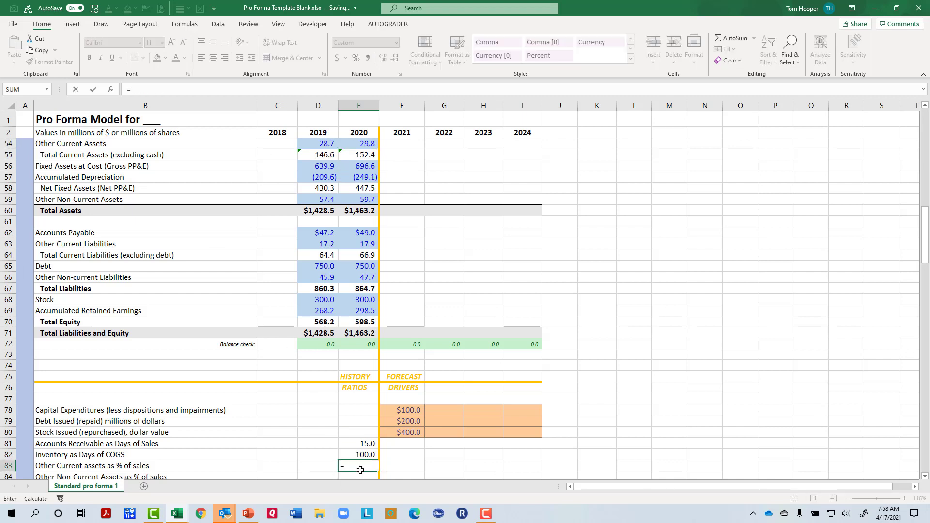
pyautogui.click(359, 144)
pyautogui.write('/')
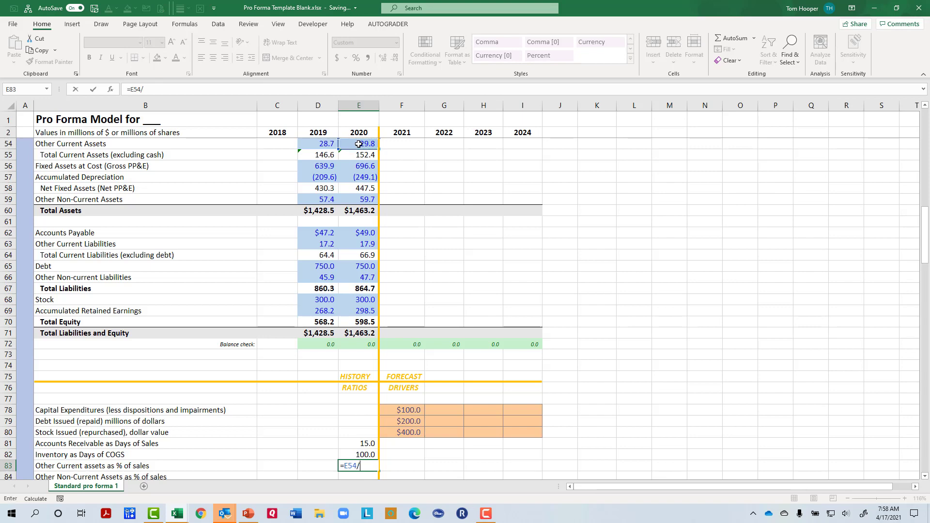
pyautogui.write('e15')
pyautogui.press('Return')
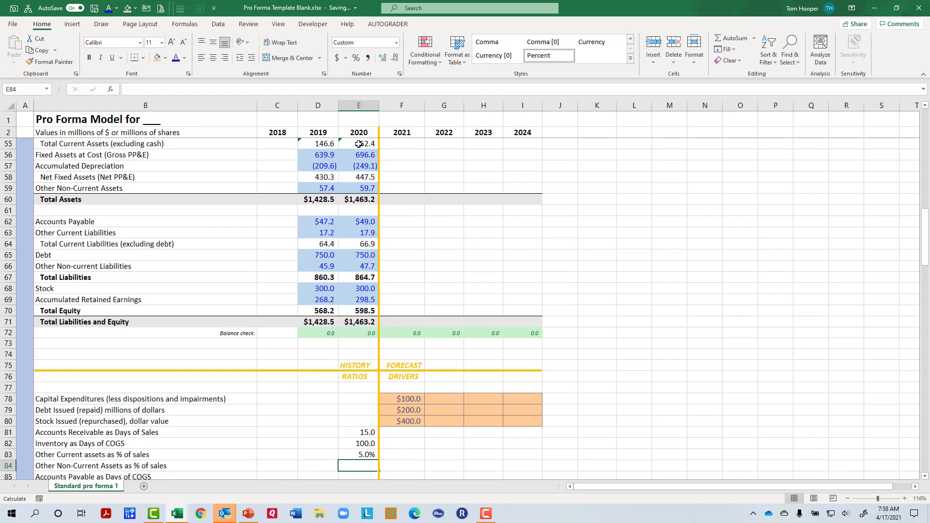
# Calculate 2020 other non-current assets as a percentage of sales in E84 with =E59/E15.
pyautogui.write('=')
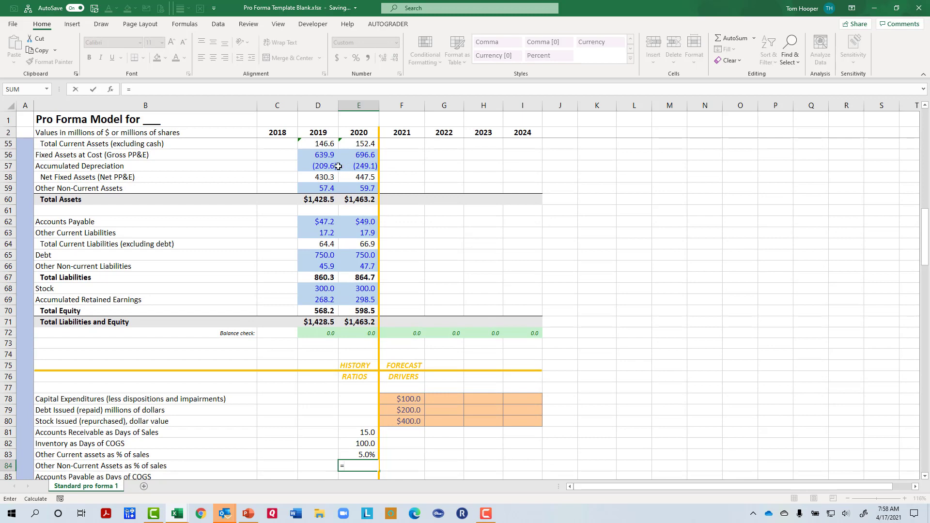
pyautogui.click(365, 189)
pyautogui.write('/')
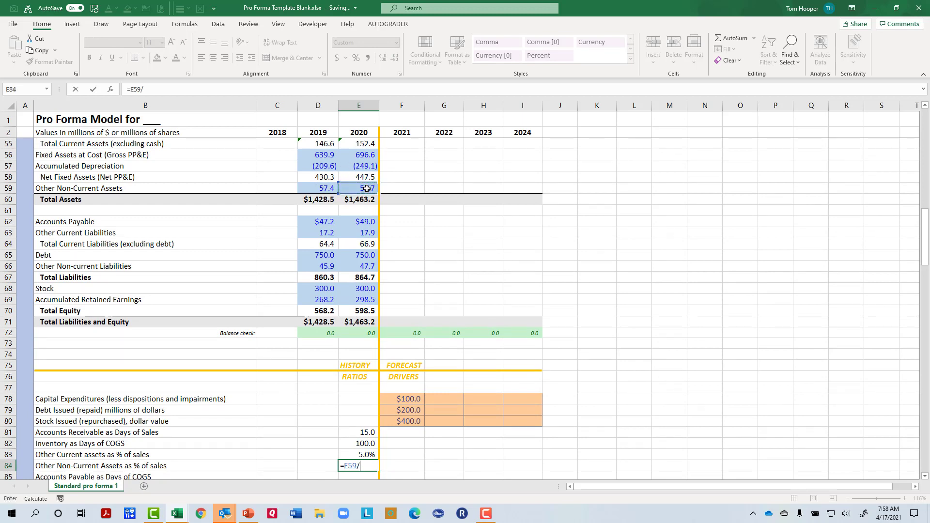
pyautogui.write('e15')
pyautogui.press('Return')
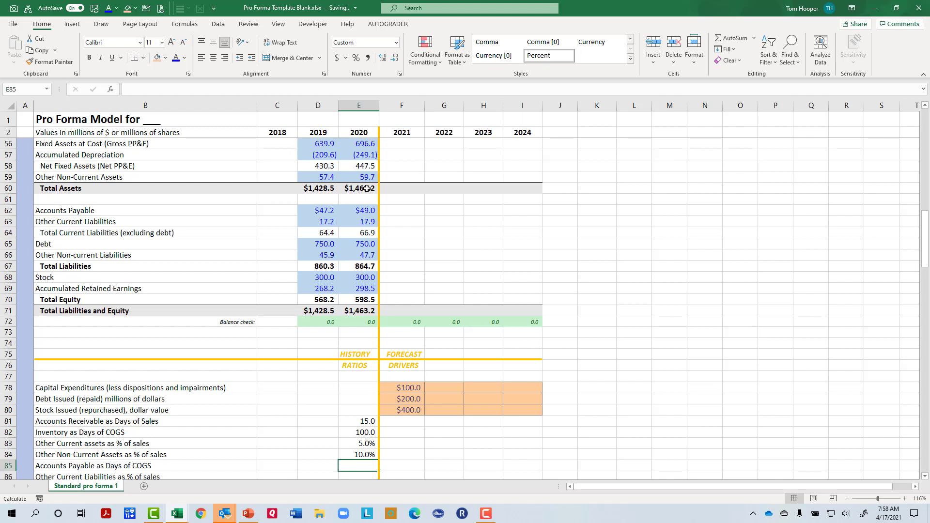
# Calculate 2020 accounts payable as days of COGS in E85, negating the COGS figure, with =E62/(-E16/365).
pyautogui.write('=')
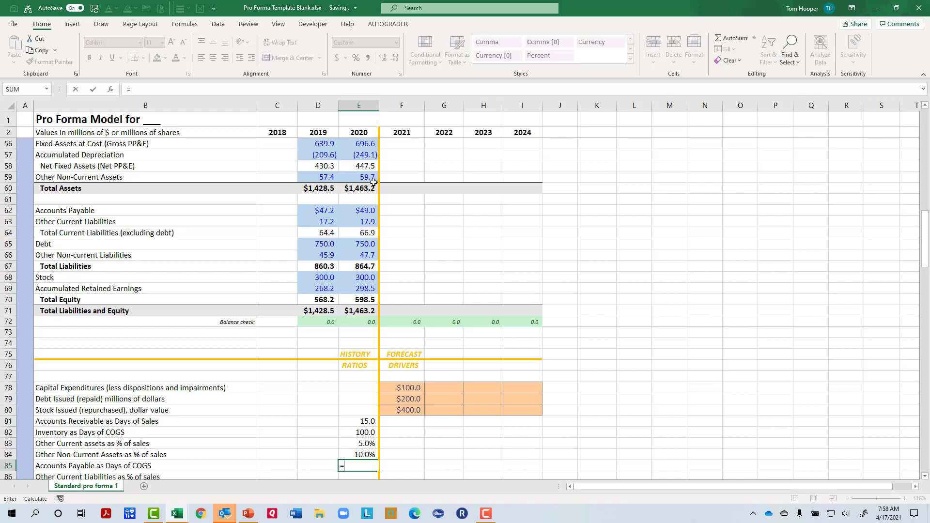
pyautogui.click(364, 212)
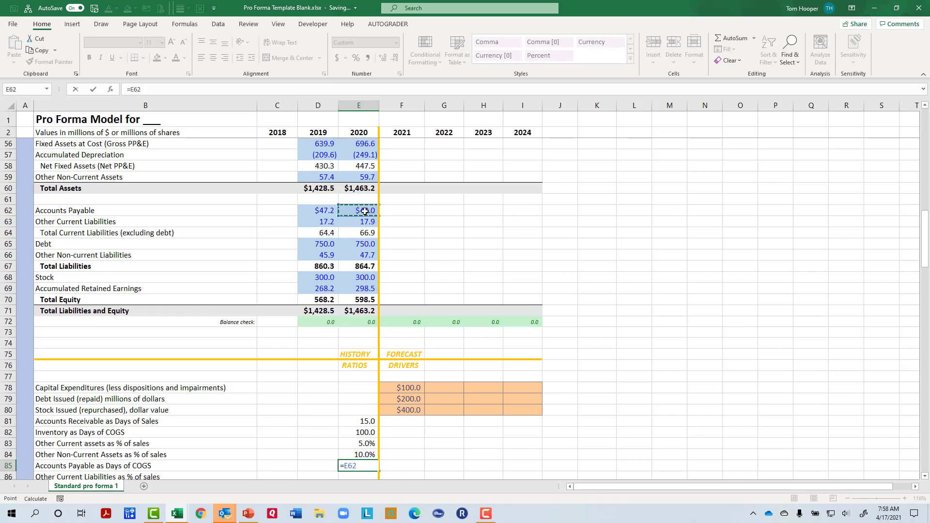
pyautogui.write('/(e16/365')
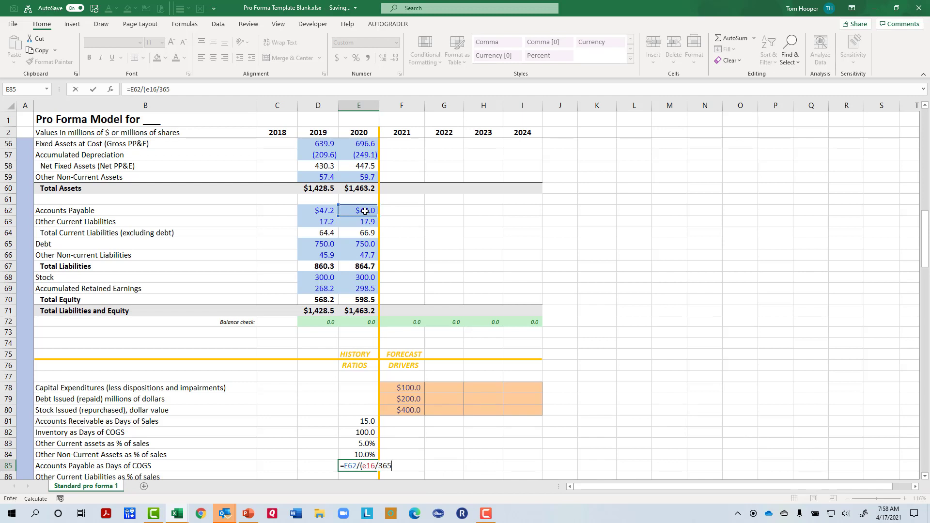
pyautogui.write(')')
pyautogui.click(363, 465)
pyautogui.write('-')
pyautogui.press('Return')
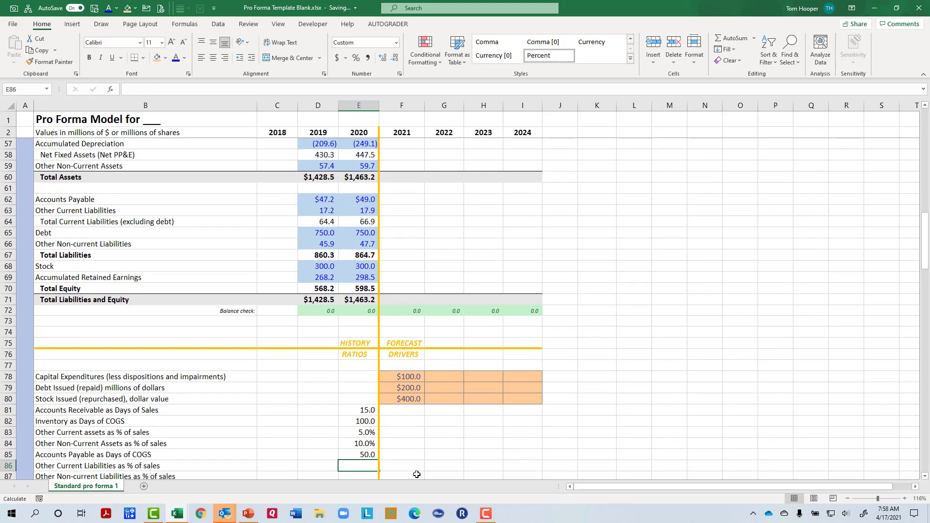
pyautogui.click(350, 453)
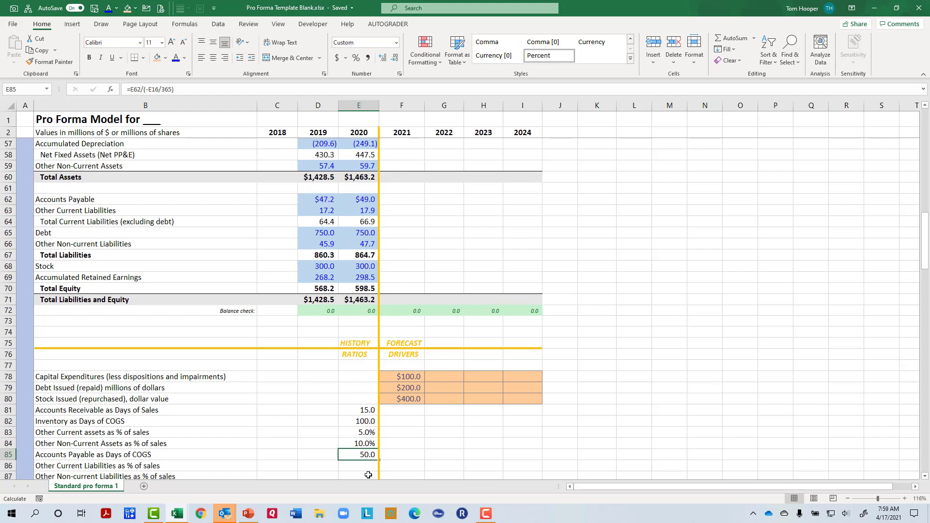
# Calculate 2020 other current liabilities as a percentage of sales in E86 with =E63/E15.
pyautogui.press('Down')
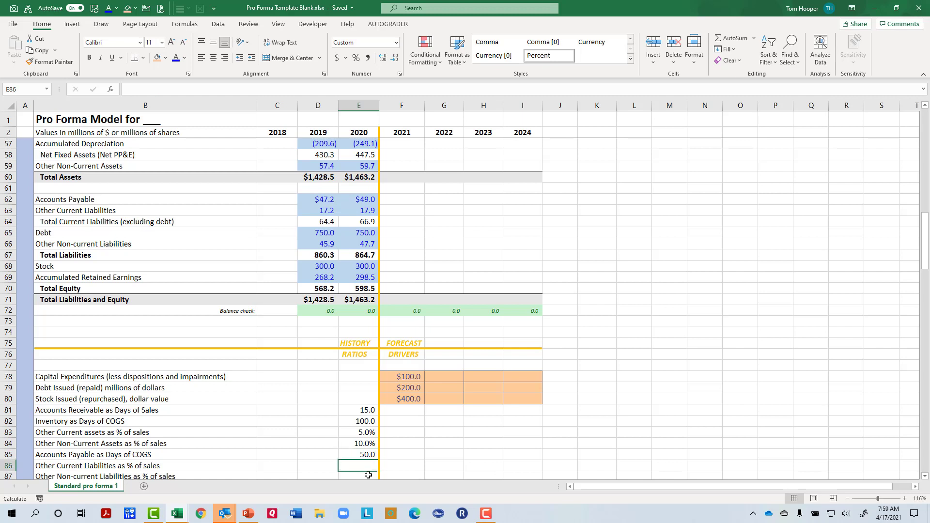
pyautogui.write('=')
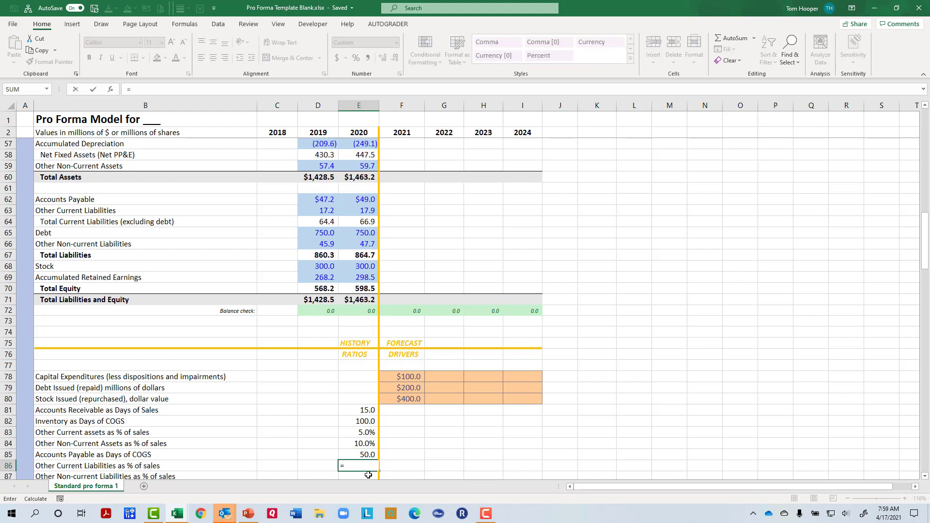
pyautogui.click(364, 209)
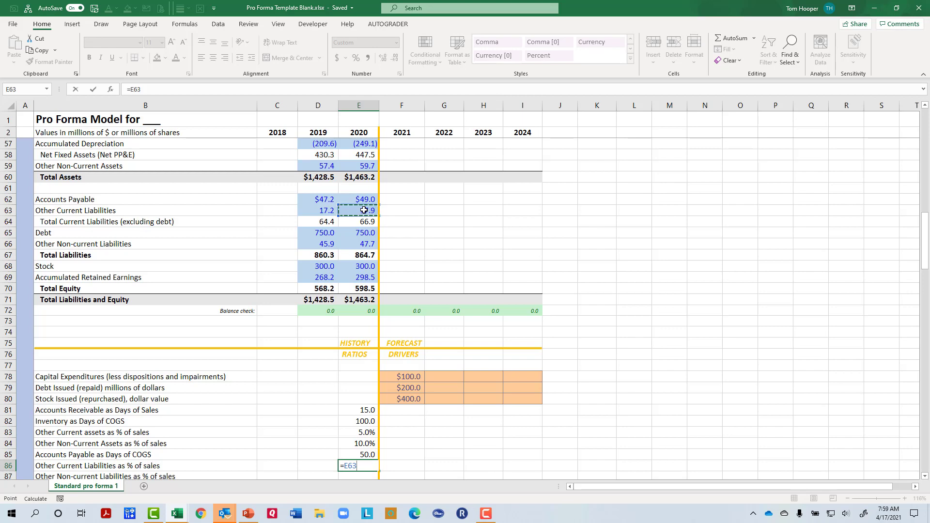
pyautogui.write('/e15')
pyautogui.press('Return')
# Calculate 2020 other non-current liabilities as a percentage of sales in E87 with =E66/E15.
pyautogui.write('=')
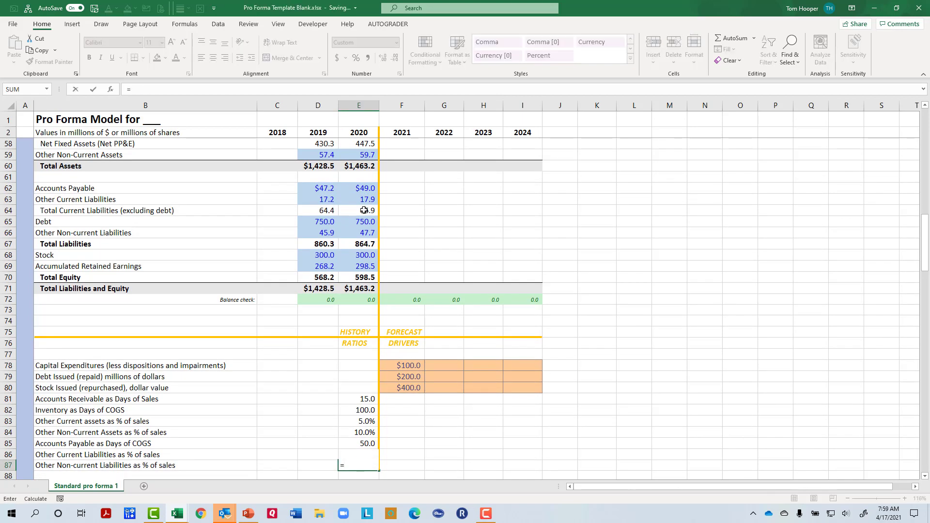
pyautogui.click(367, 234)
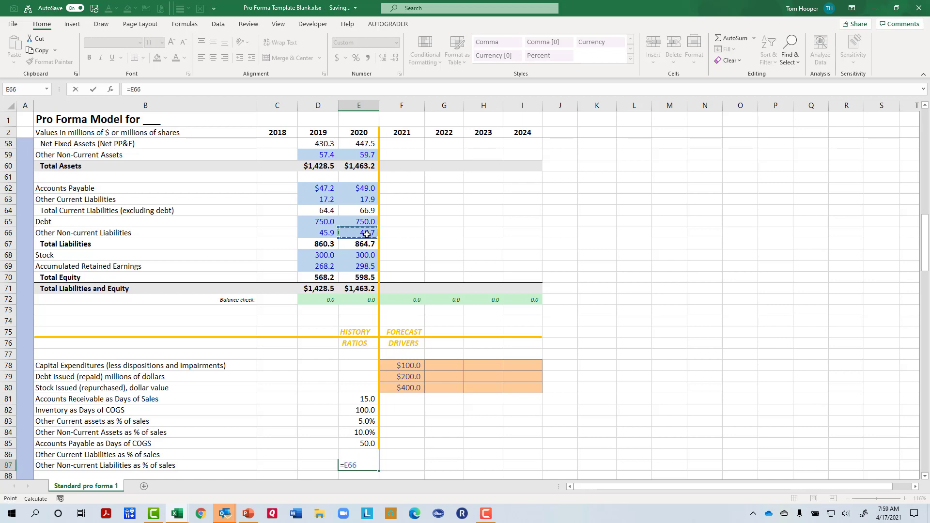
pyautogui.write('/e15')
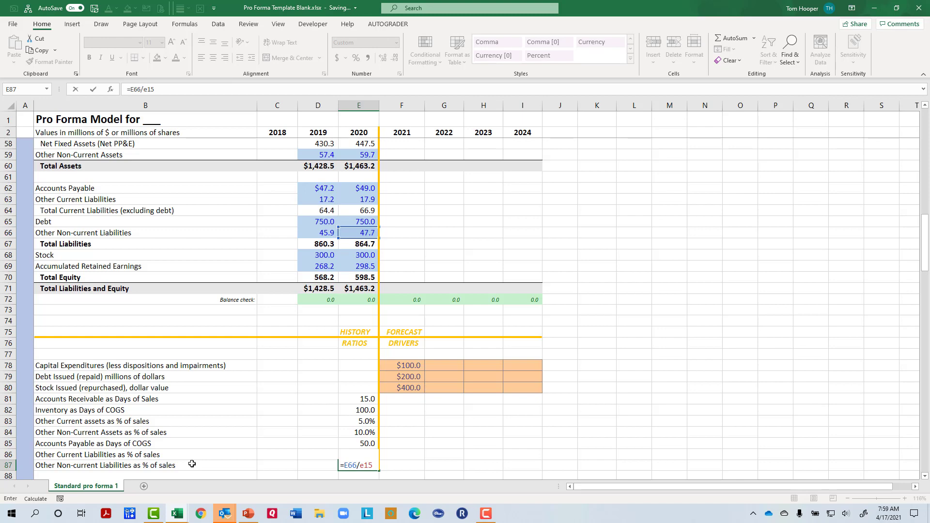
pyautogui.press('Return')
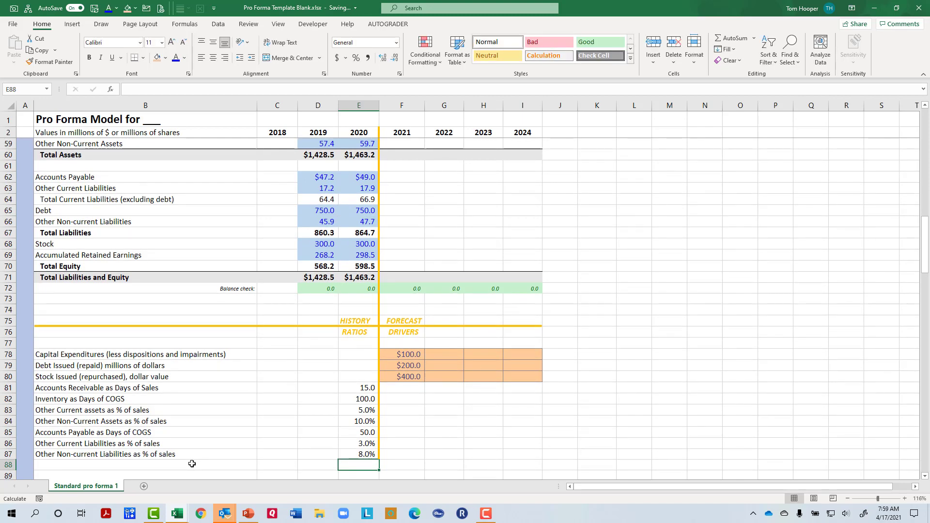
# Select the 2021 forecast driver cell F81 for accounts receivable as days of sales.
pyautogui.click(414, 388)
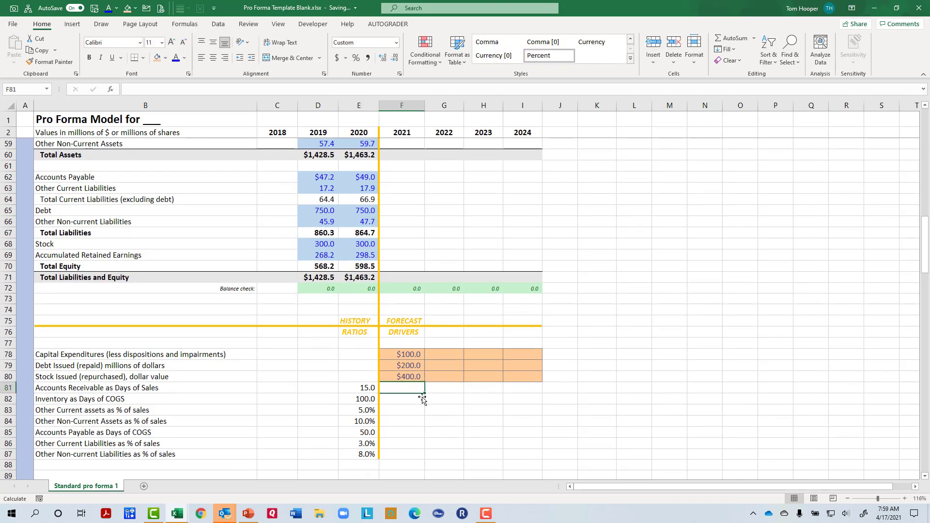
# Link the 2021 Accounts Receivable days driver in F81 to the prior year with =E81, and copy it across F81:I87.
pyautogui.write('=')
pyautogui.press('Left')
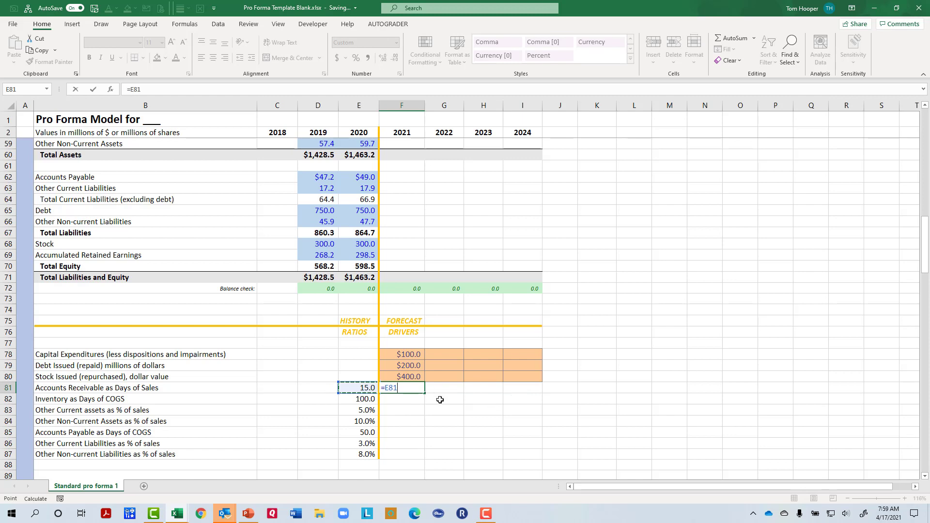
pyautogui.press('Return')
pyautogui.press('Up')
pyautogui.hotkey('ctrl', 'c')
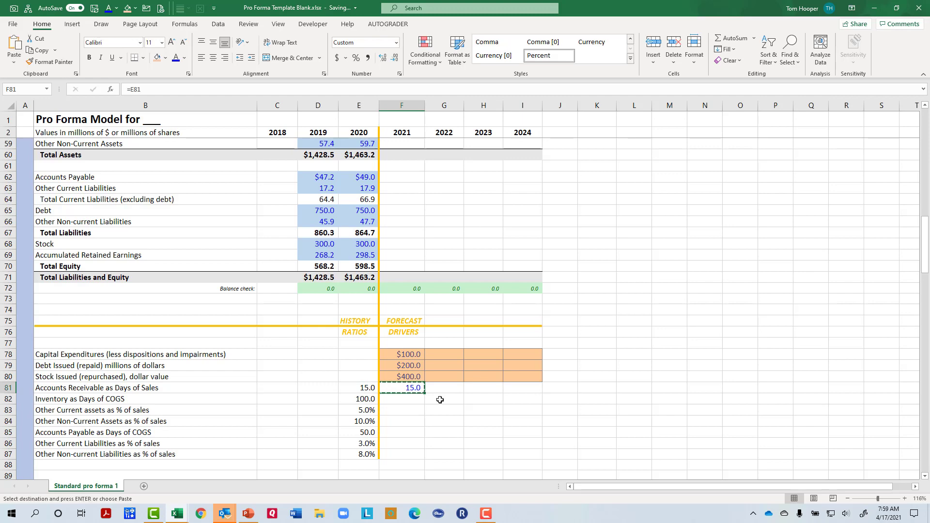
pyautogui.moveTo(401, 388); pyautogui.dragTo(526, 453)
pyautogui.hotkey('ctrl', 'alt', 'v')
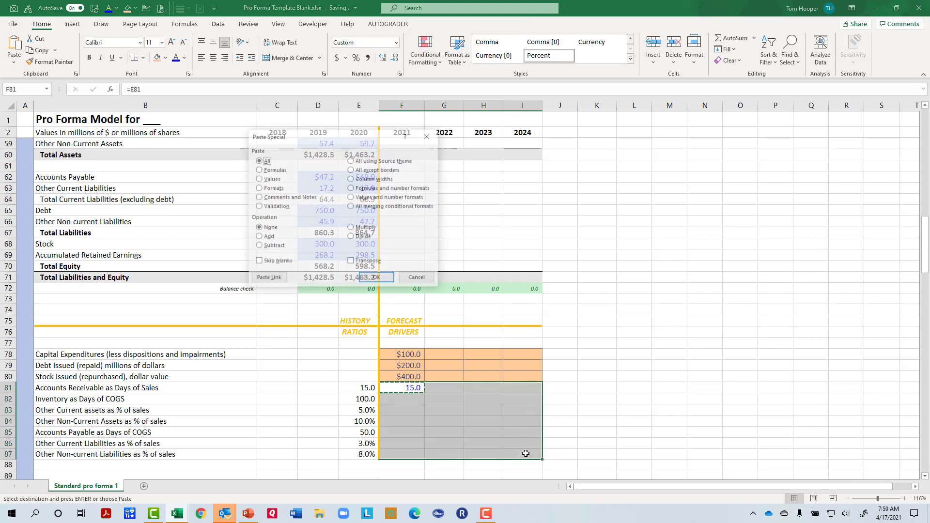
pyautogui.click(374, 279)
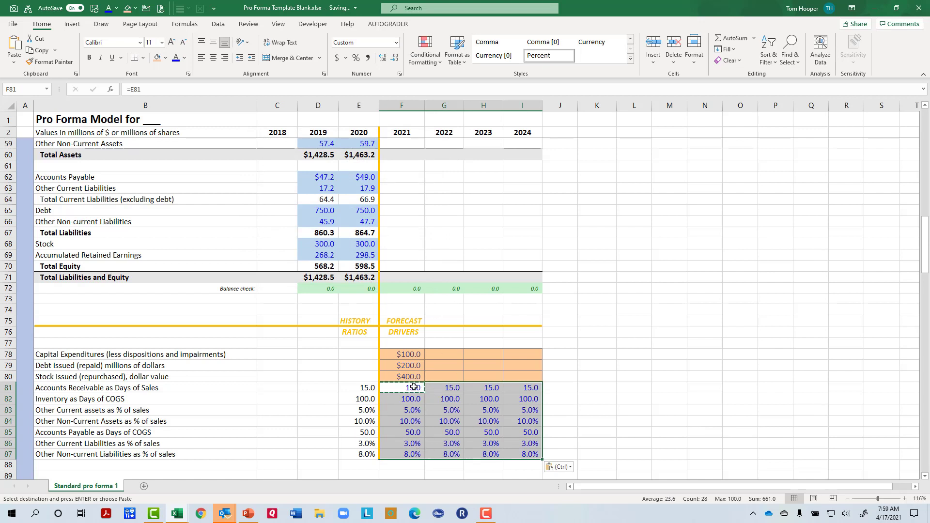
# Link 2021 Cash and marketable securities in F51 to the cash flow statement's ending cash balance with =F112.
pyautogui.scroll(3, 472, 417)
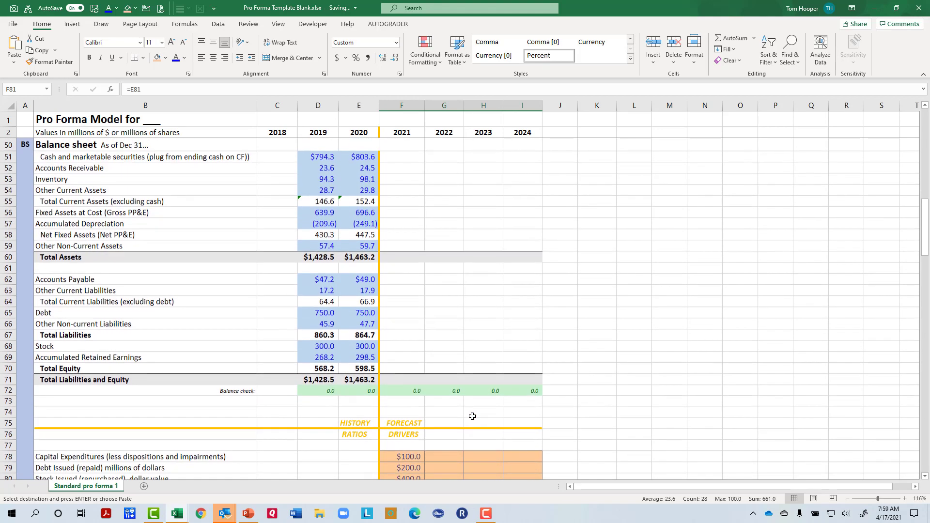
pyautogui.click(397, 159)
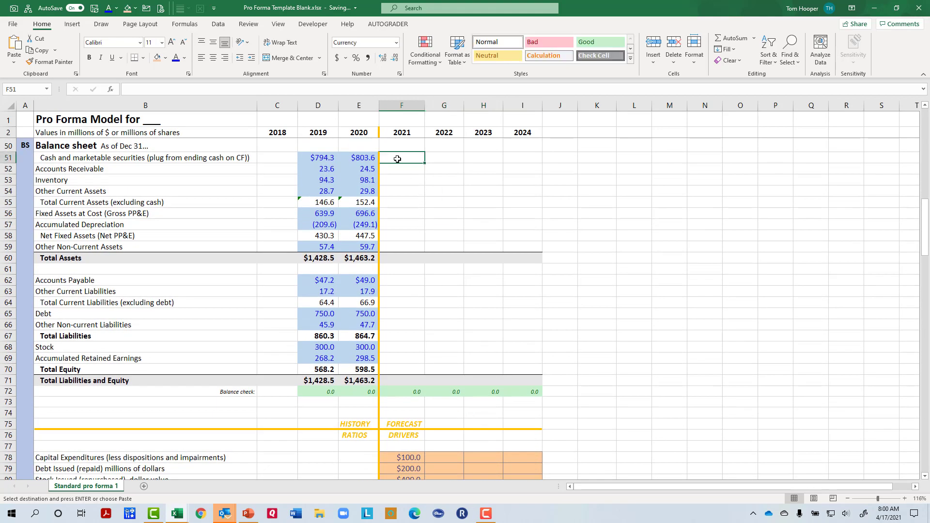
pyautogui.click(92, 158)
pyautogui.press('Escape')
pyautogui.press('Right')
pyautogui.press('Right')
pyautogui.press('Right')
pyautogui.press('Right')
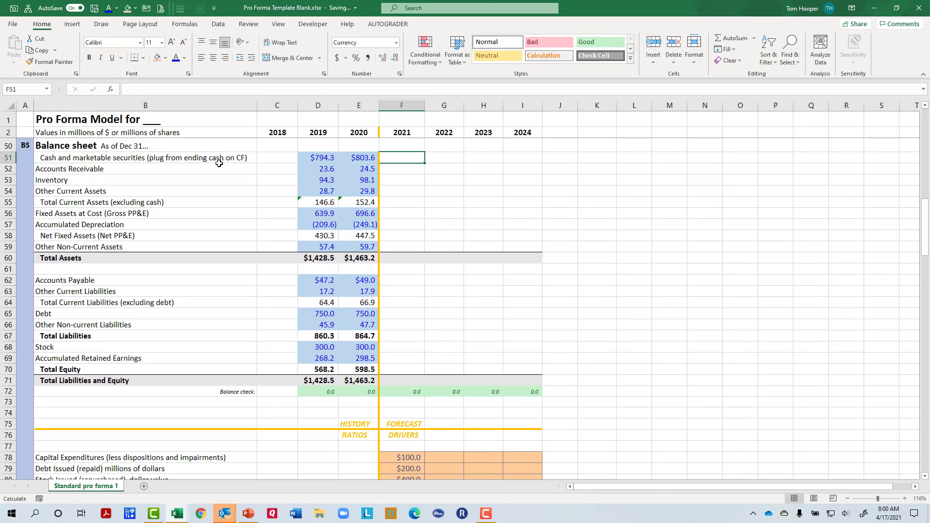
pyautogui.write('=')
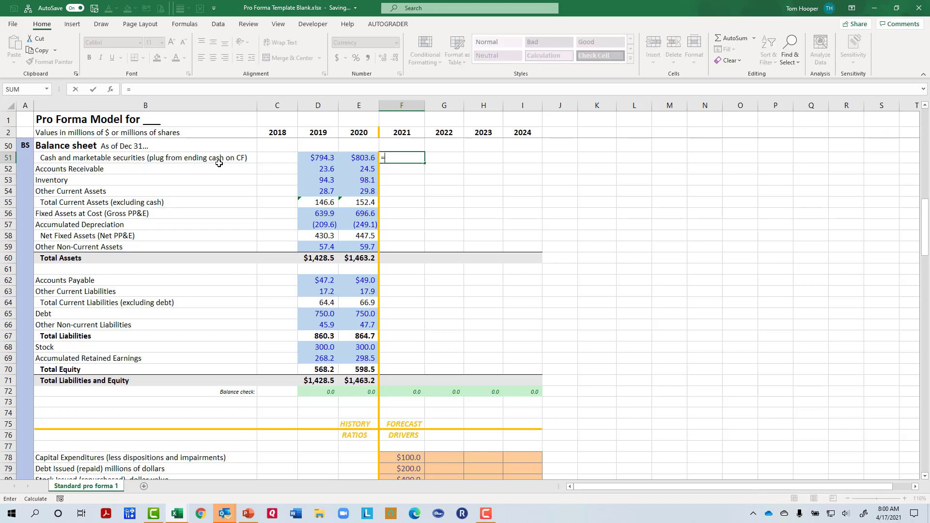
pyautogui.moveTo(926, 250); pyautogui.dragTo(926, 331)
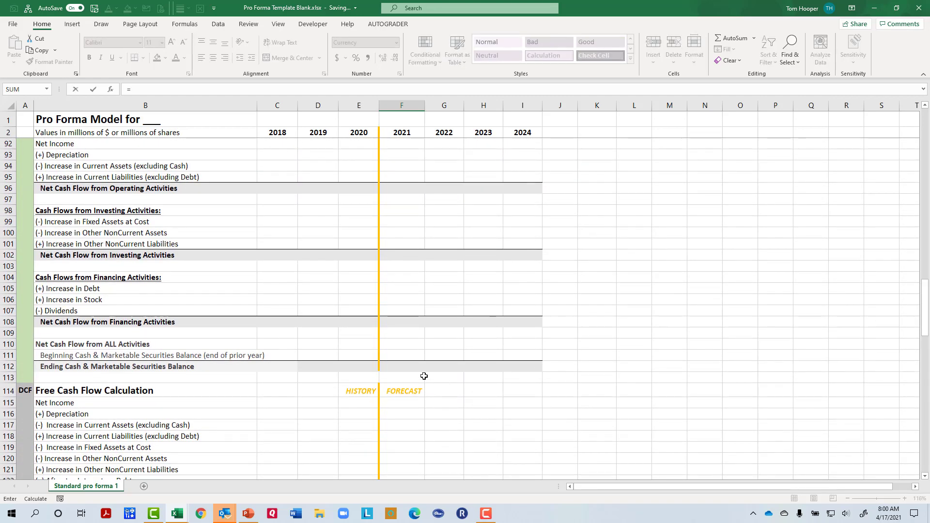
pyautogui.click(407, 369)
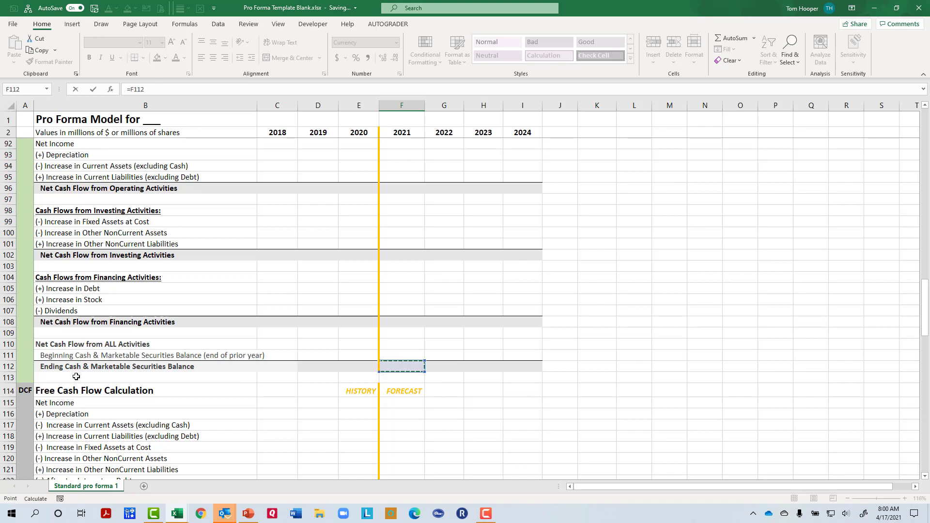
pyautogui.press('Return')
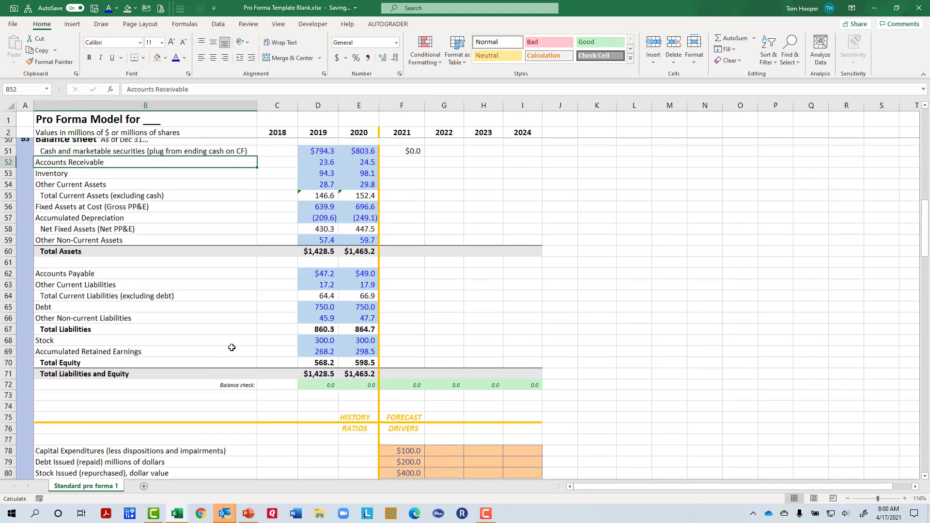
# Forecast 2021 Accounts Receivable in F52 from days of sales with =F81/365*F15.
pyautogui.click(418, 202)
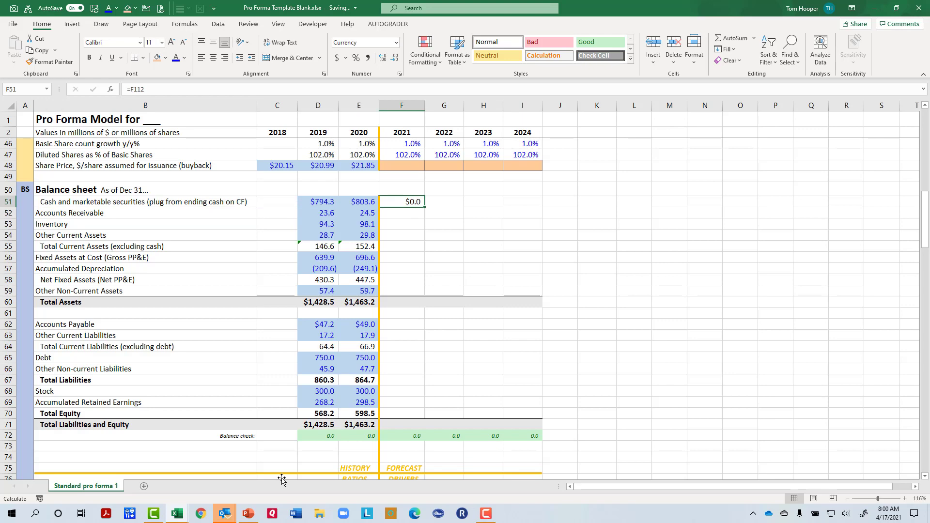
pyautogui.press('Down')
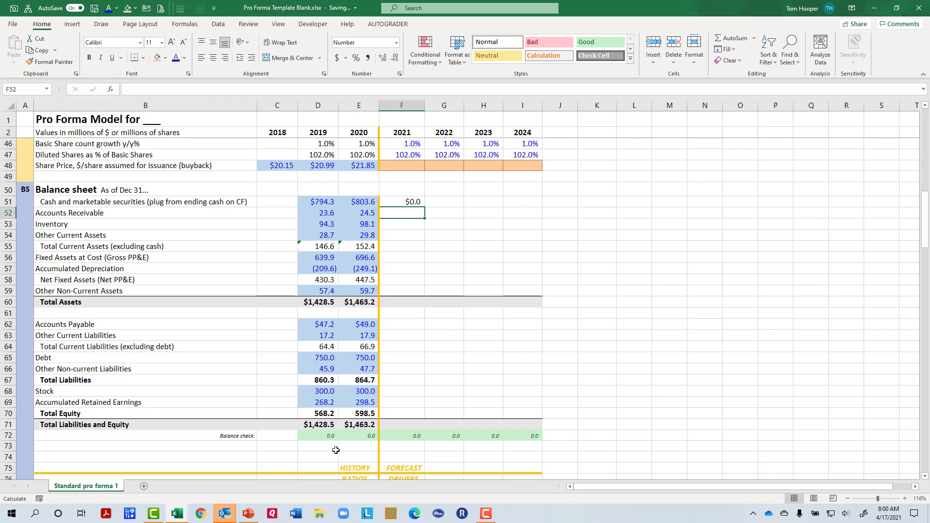
pyautogui.scroll(-1, 323, 458)
pyautogui.write('=')
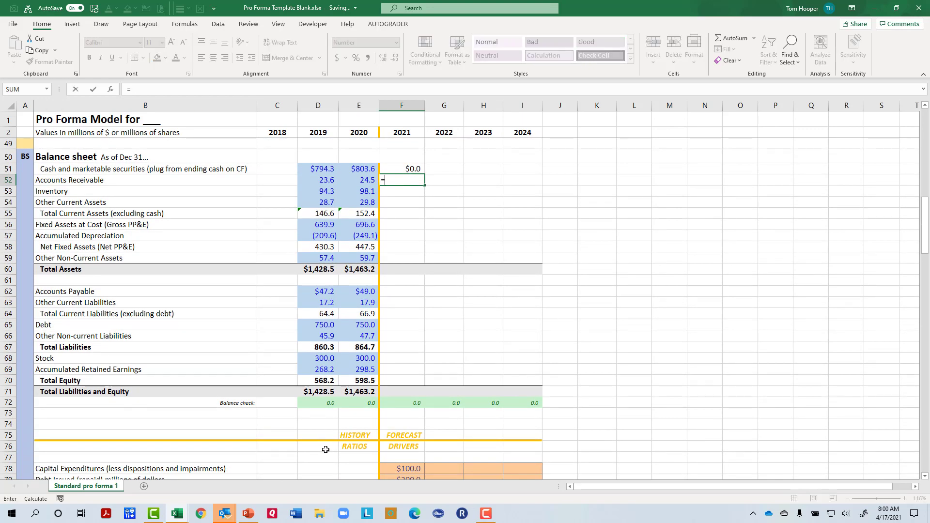
pyautogui.scroll(-2, 388, 440)
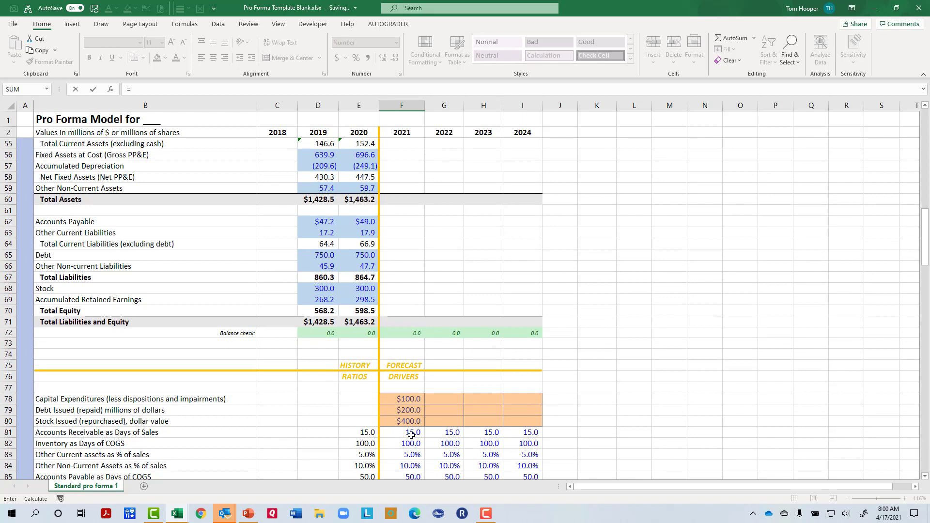
pyautogui.click(411, 435)
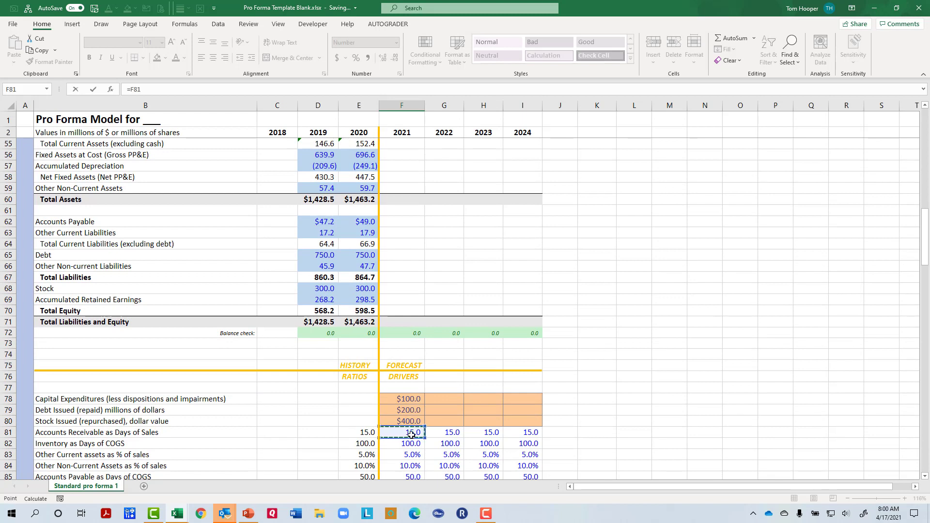
pyautogui.write('/365*F15')
pyautogui.press('Return')
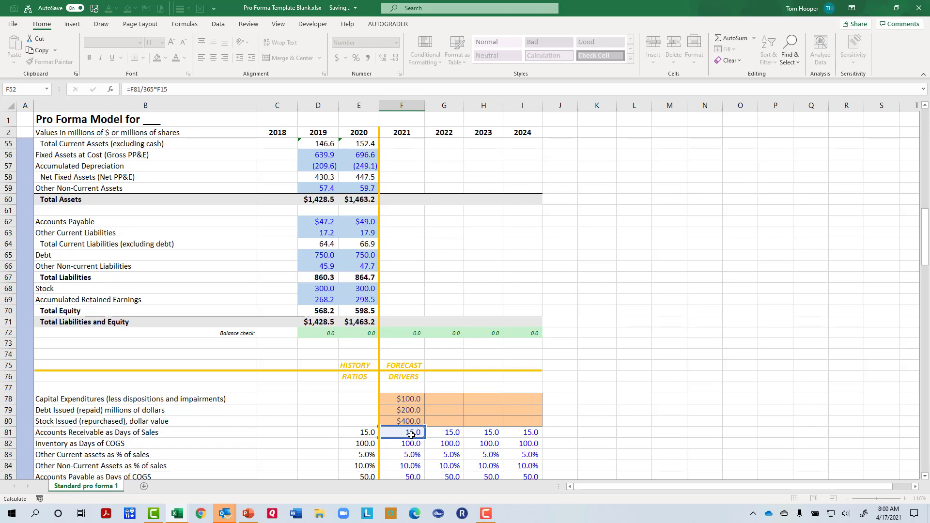
# Forecast 2021 Inventory in F53 from days of COGS with =F82/365*-F16.
pyautogui.write('=')
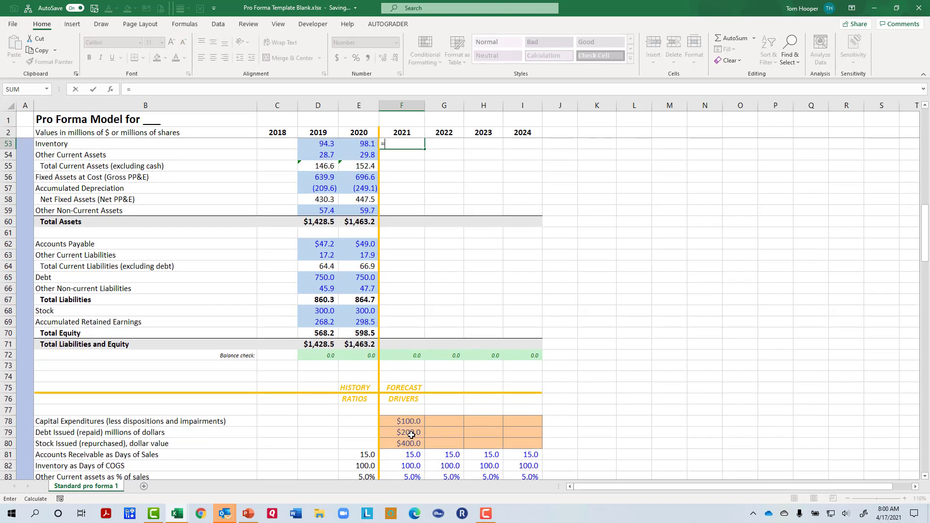
pyautogui.click(410, 468)
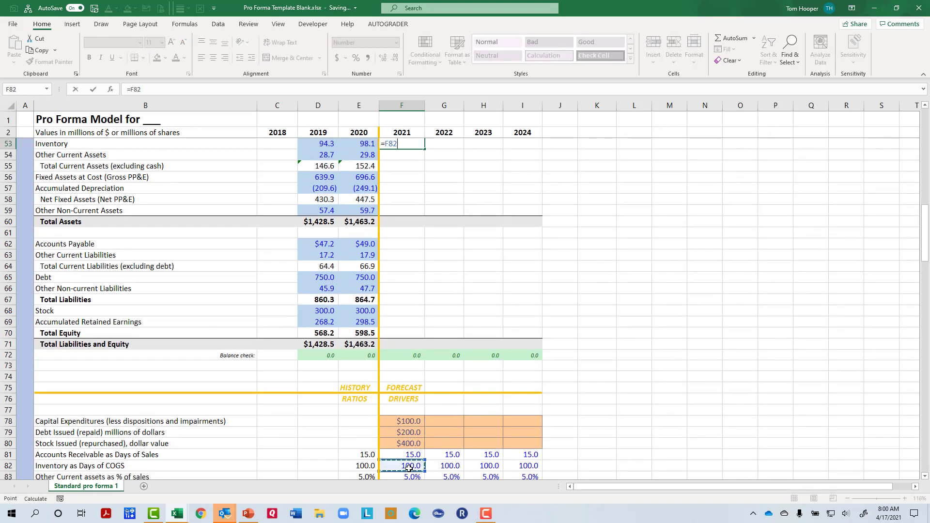
pyautogui.write('/365*-F16')
pyautogui.press('Return')
pyautogui.press('Up')
pyautogui.press('Up')
pyautogui.press('Down')
pyautogui.press('Down')
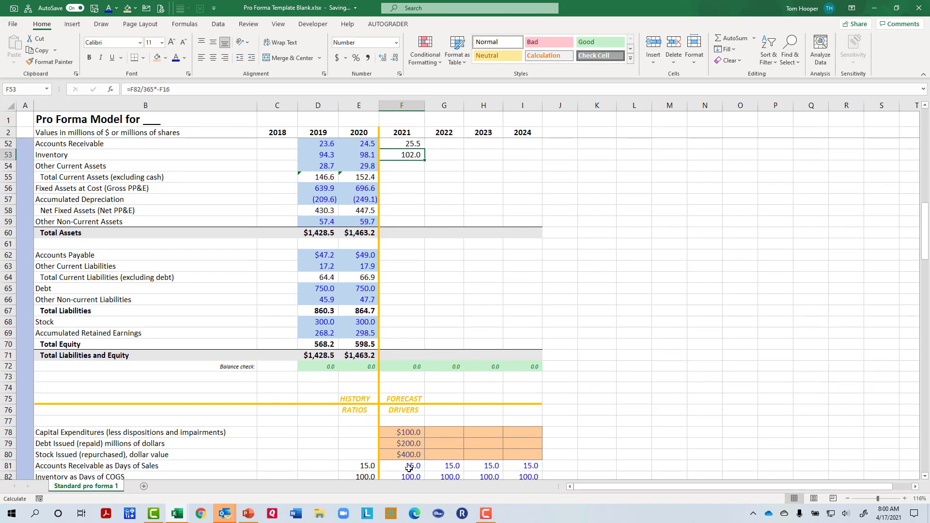
# Forecast 2021 Other Current Assets in F54 as a percentage of sales with =F83*F15.
pyautogui.write('=')
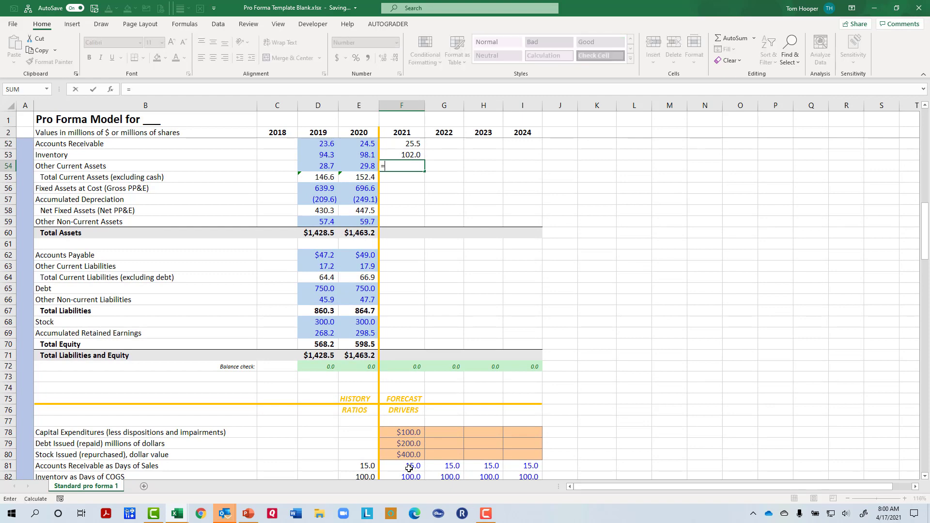
pyautogui.scroll(-1, 410, 468)
pyautogui.click(412, 467)
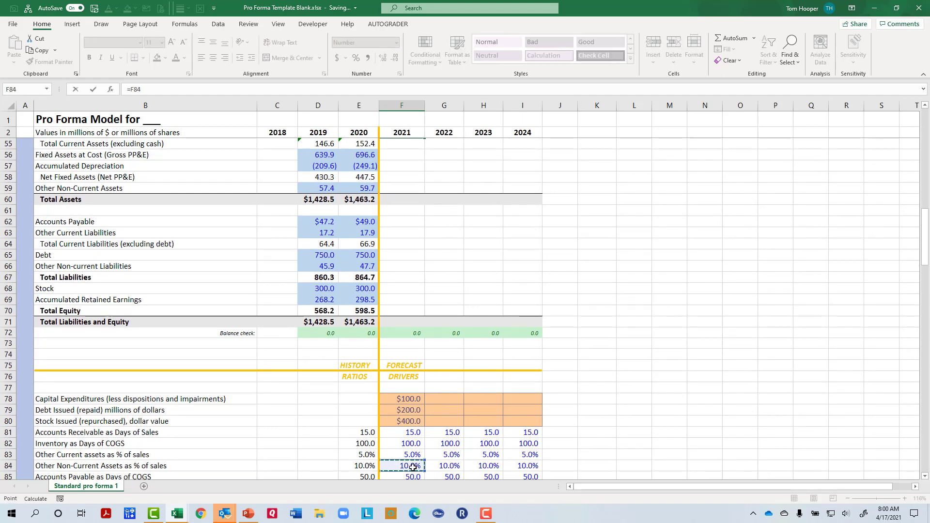
pyautogui.click(406, 455)
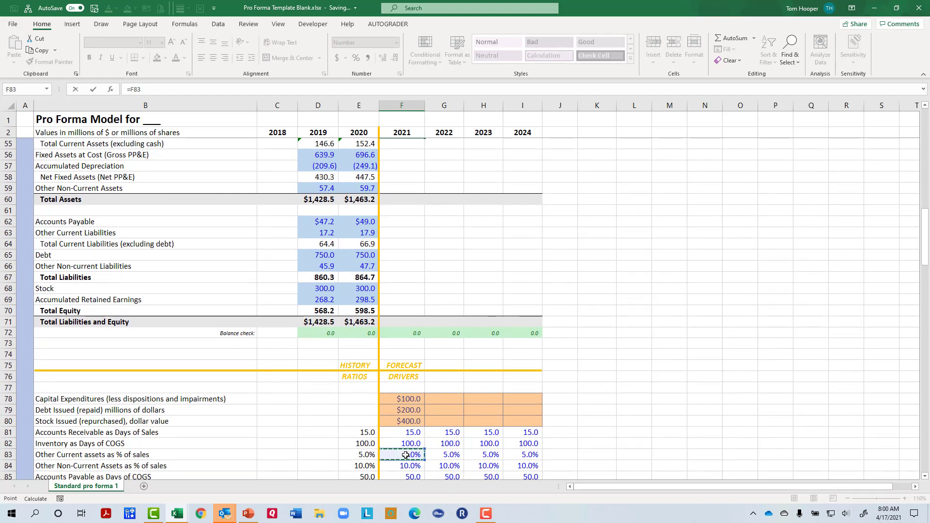
pyautogui.write('*F15')
pyautogui.press('Return')
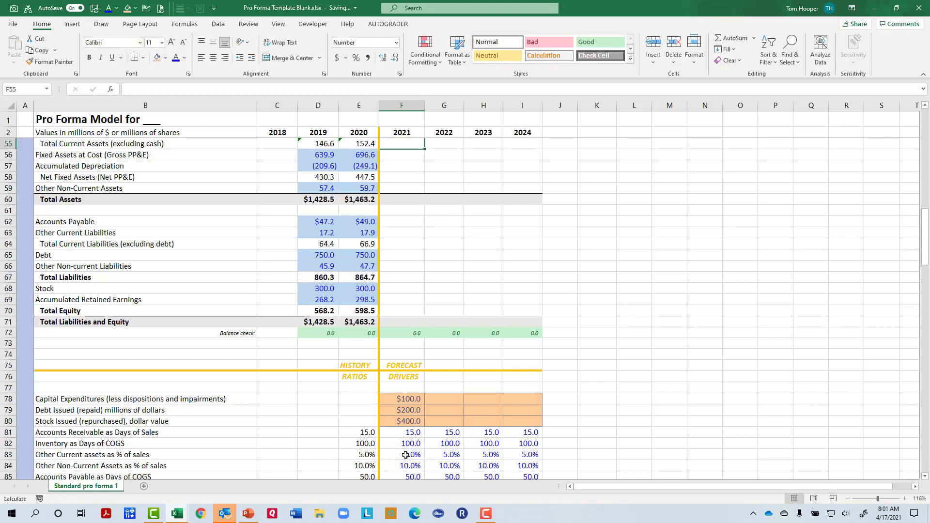
# Total the 2021 current assets excluding cash in F55 with =SUM(F52:F54).
pyautogui.hotkey('alt', '=')
pyautogui.scroll(2, 504, 441)
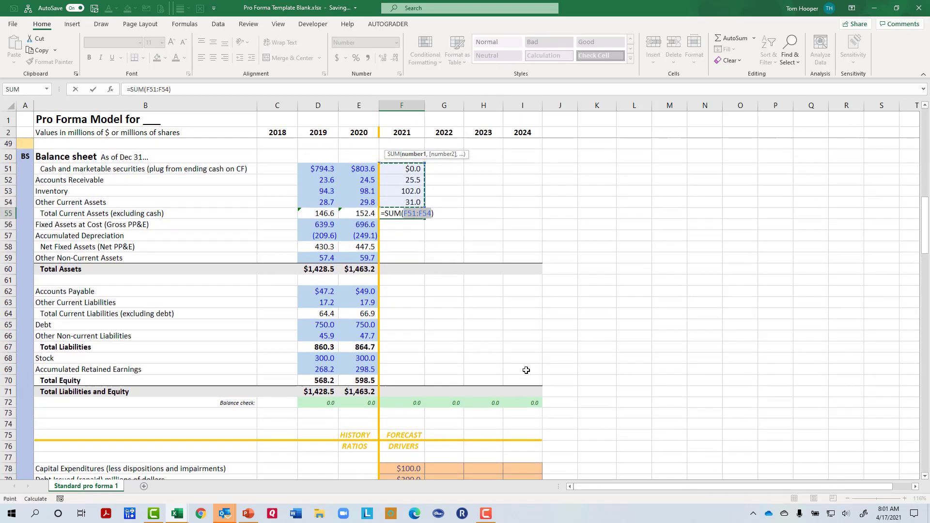
pyautogui.moveTo(402, 180); pyautogui.dragTo(405, 202)
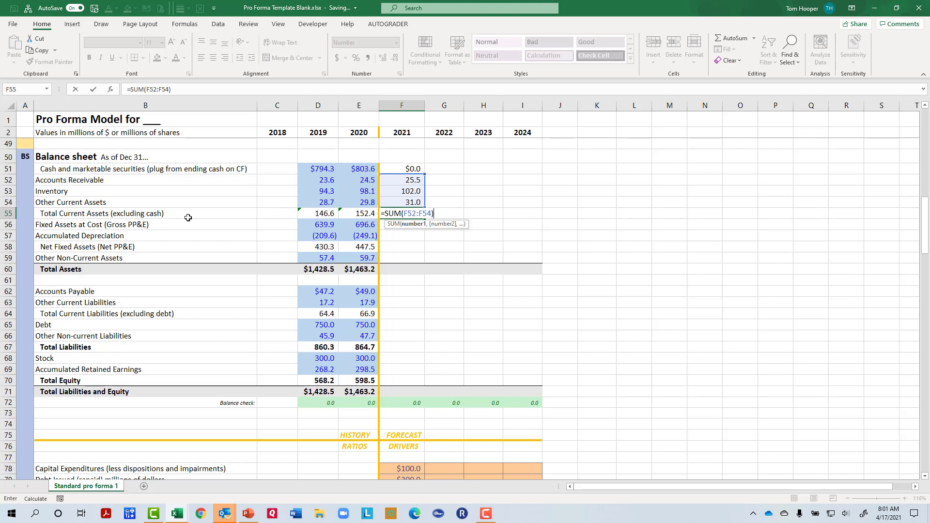
pyautogui.press('Return')
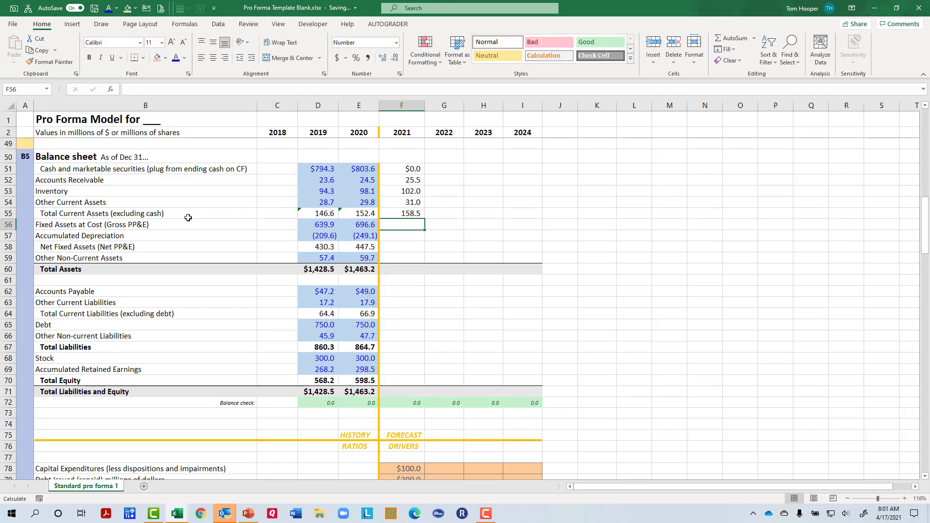
# Calculate 2021 Fixed Assets at Cost in F56 by adding capital expenditures to the prior-year balance with =E56+F78.
pyautogui.moveTo(170, 224); pyautogui.dragTo(347, 227)
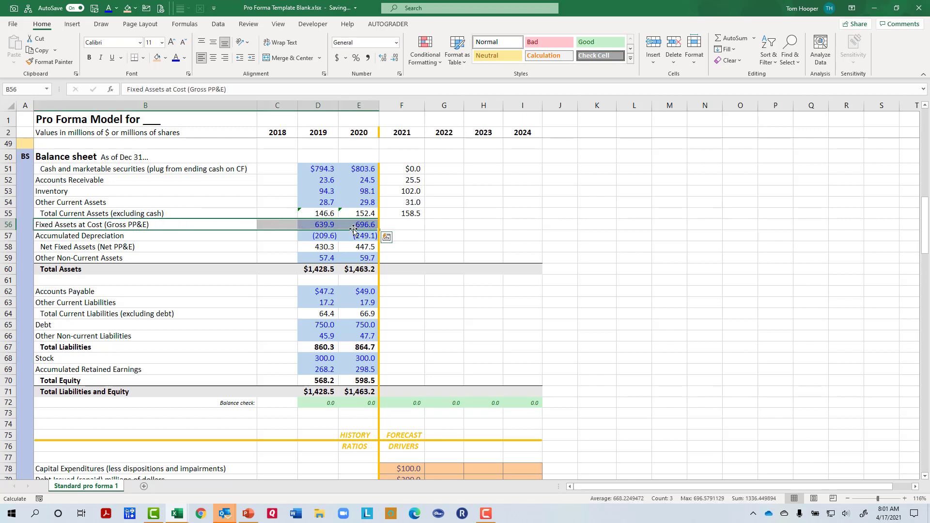
pyautogui.click(412, 226)
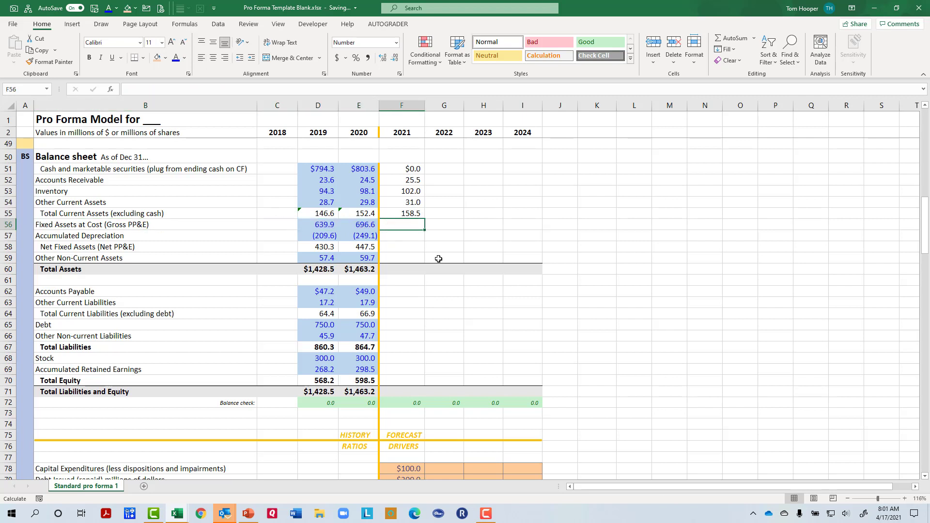
pyautogui.write('=')
pyautogui.press('Left')
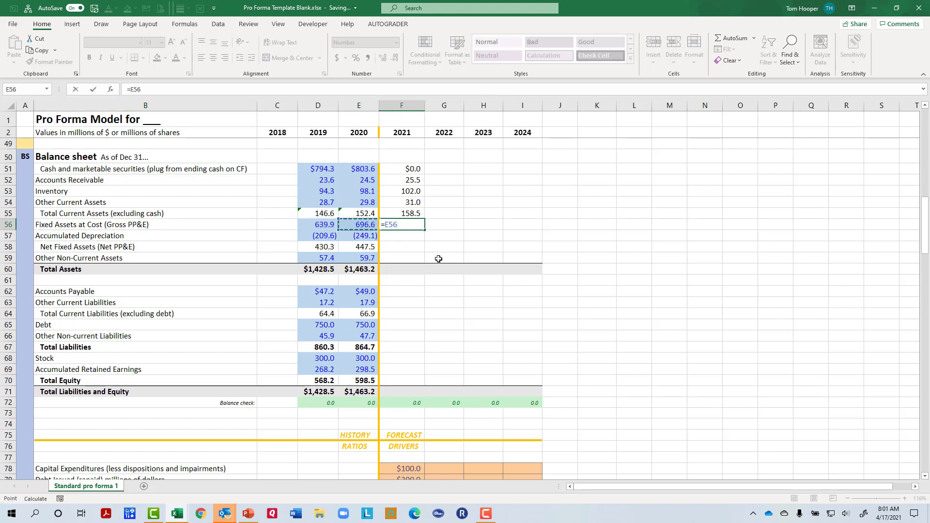
pyautogui.write('+')
pyautogui.click(413, 470)
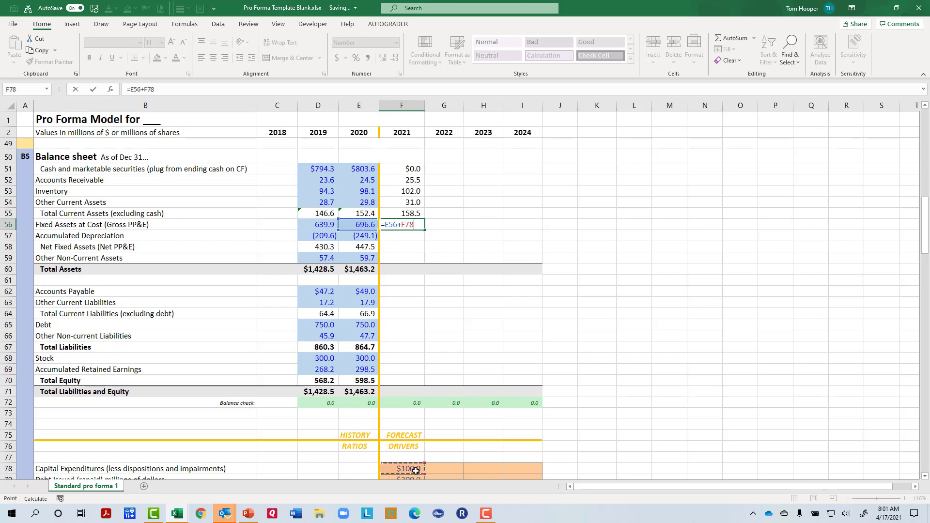
pyautogui.press('Return')
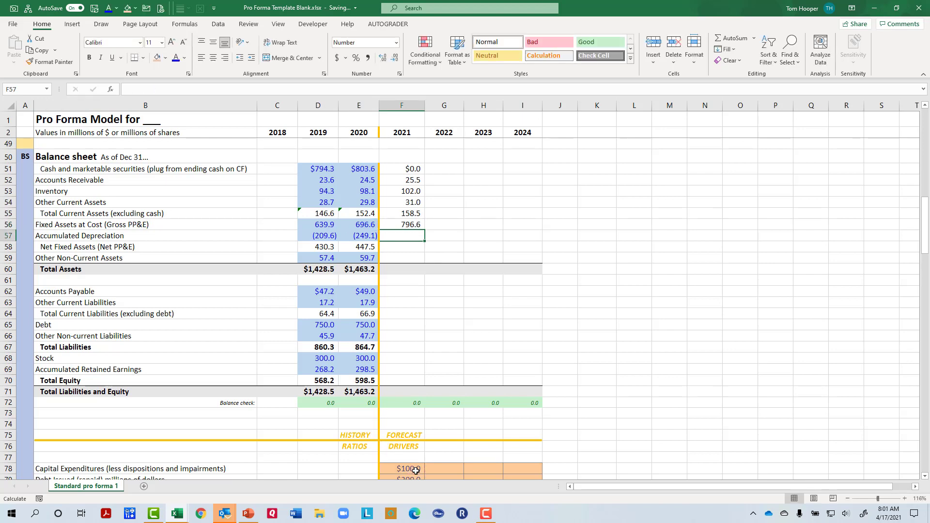
# Calculate 2021 Accumulated Depreciation in F57 by adding the year's depreciation expense to the prior-year balance with =E57+F20.
pyautogui.write('=')
pyautogui.press('Left')
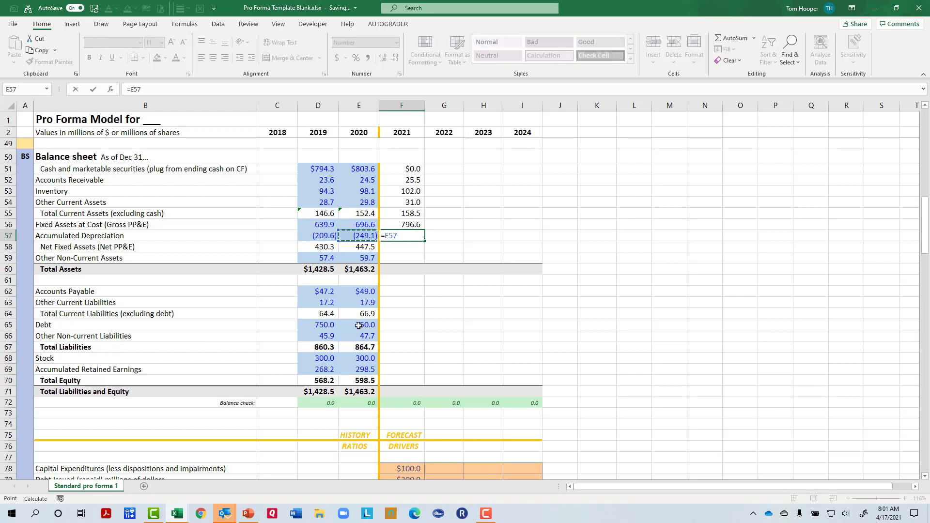
pyautogui.write('+')
pyautogui.moveTo(928, 227); pyautogui.dragTo(926, 160)
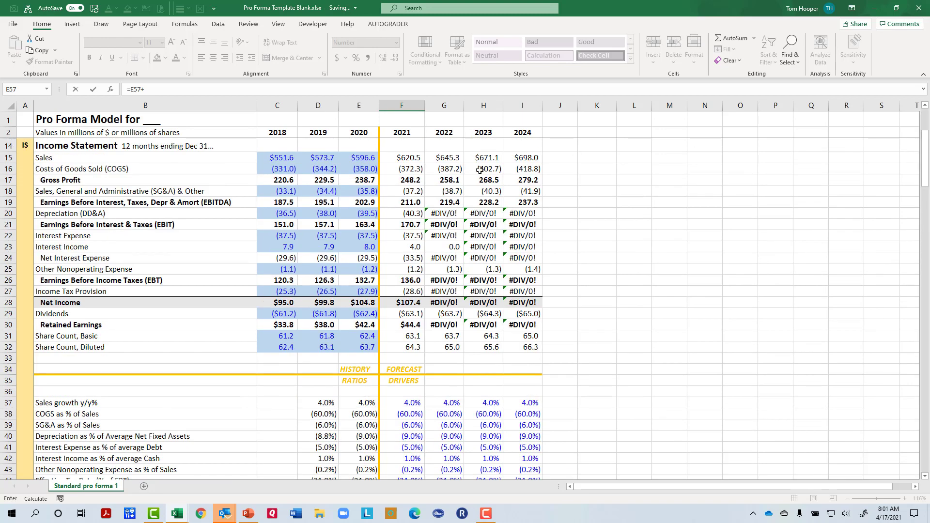
pyautogui.click(409, 214)
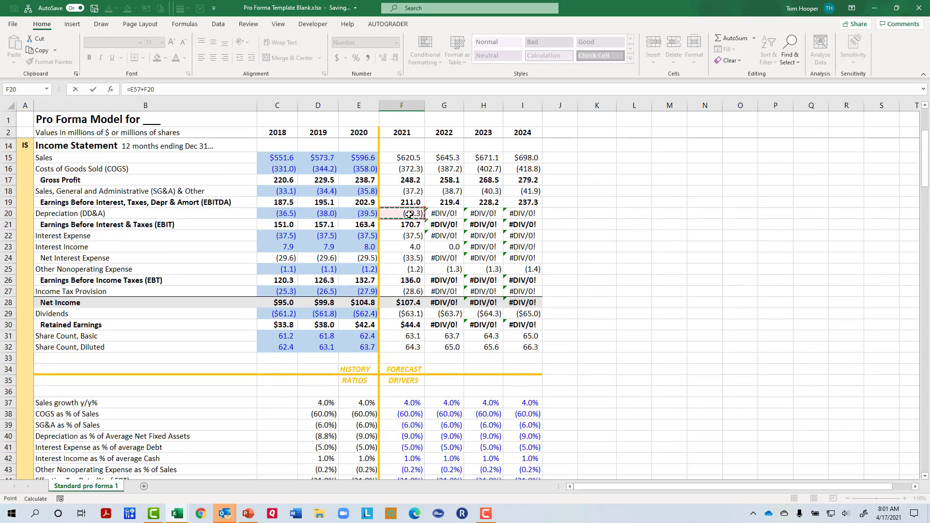
pyautogui.press('Return')
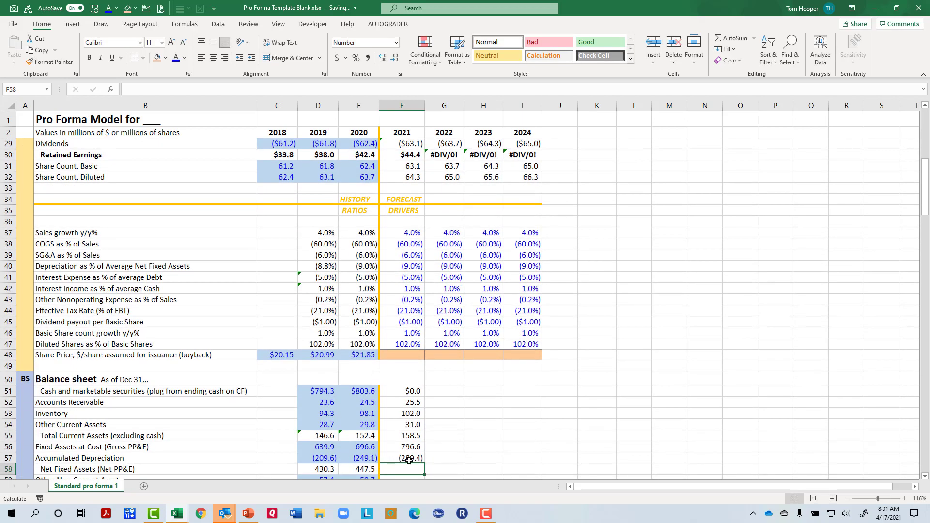
# Calculate 2021 Net Fixed Assets in F58 with =SUM(F56:F57) and review the fixed asset cells feeding it.
pyautogui.scroll(-2, 474, 447)
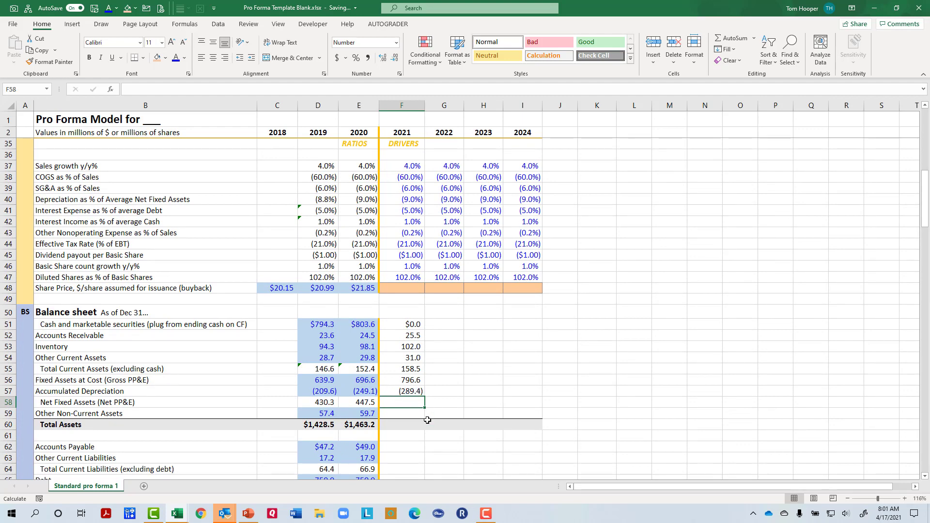
pyautogui.hotkey('alt', '=')
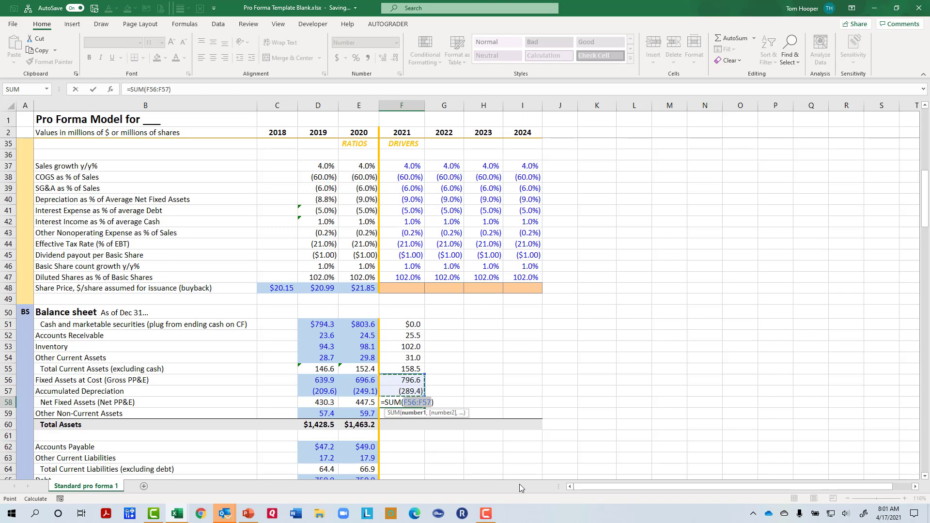
pyautogui.press('Return')
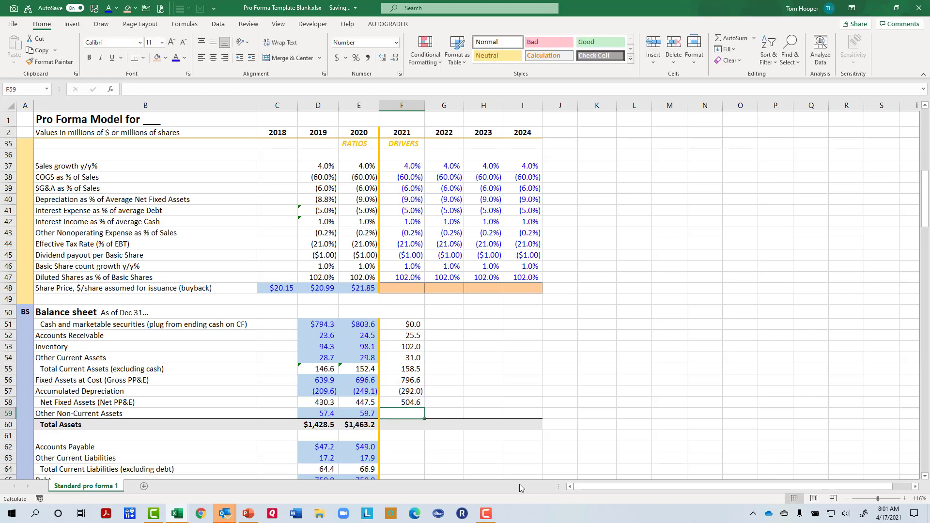
pyautogui.click(408, 402)
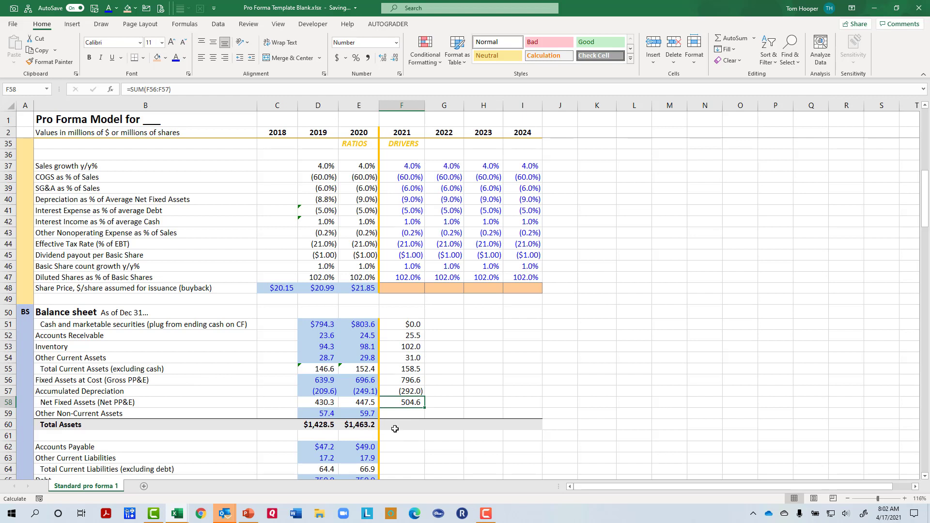
pyautogui.click(409, 380)
pyautogui.click(410, 391)
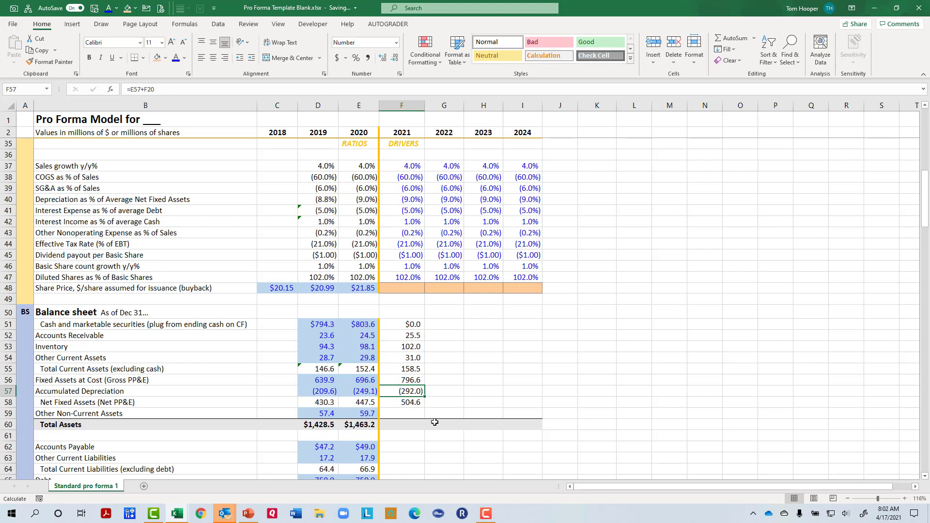
pyautogui.click(393, 403)
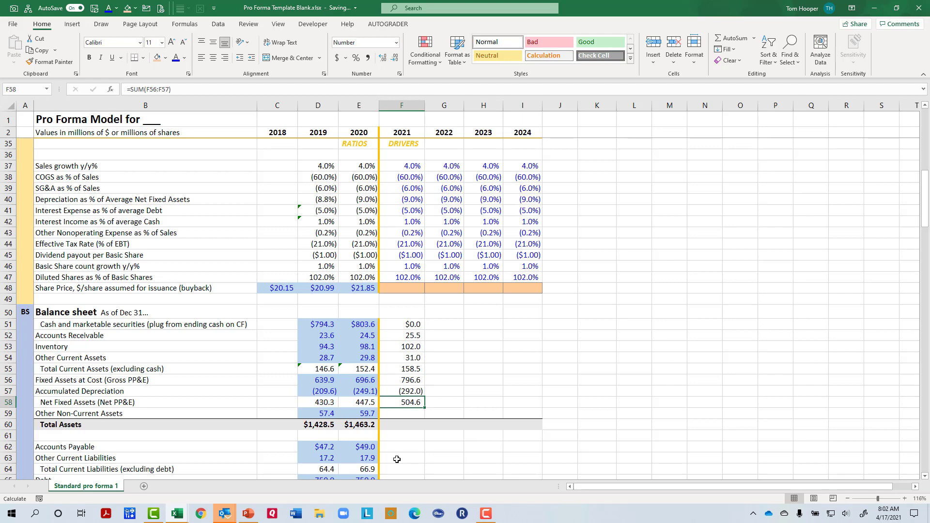
# Forecast 2021 Other Non-Current Assets in F59 as a percentage of sales with =F84*F15.
pyautogui.press('Down')
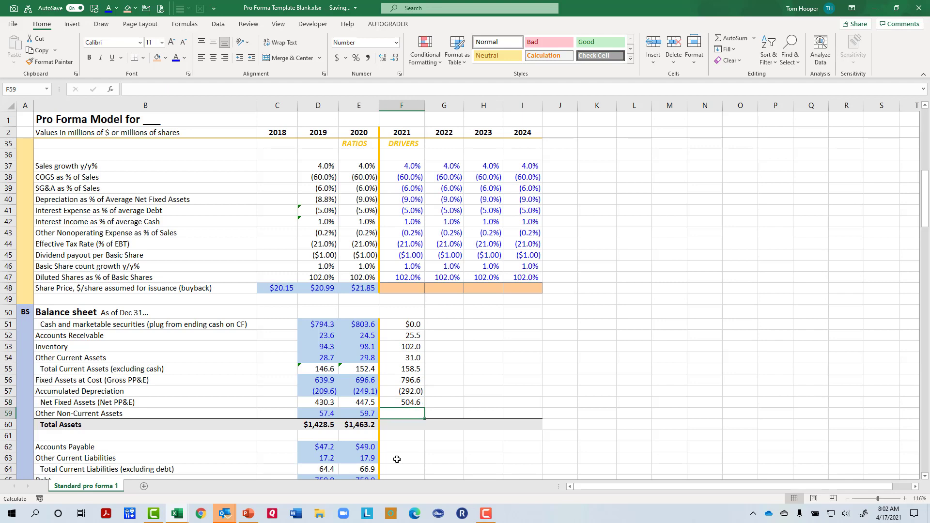
pyautogui.write('=')
pyautogui.scroll(-3, 414, 423)
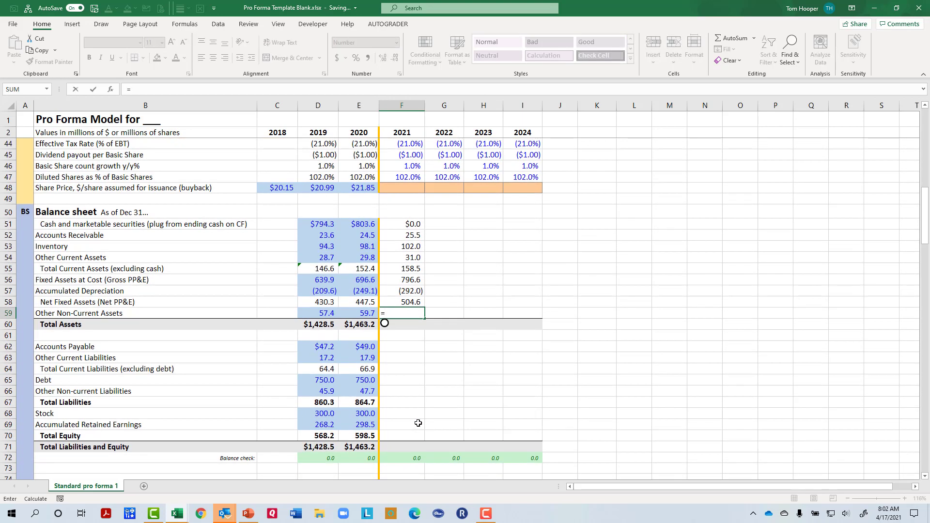
pyautogui.scroll(-5, 418, 423)
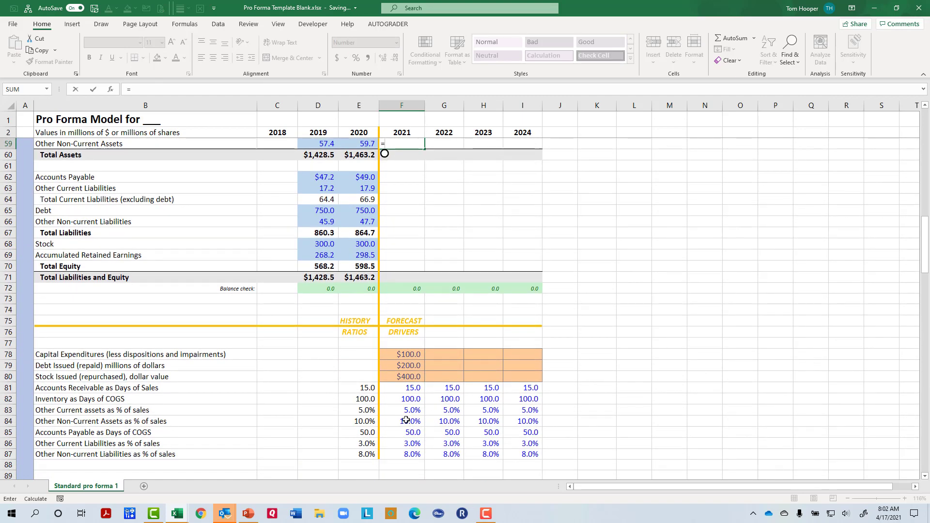
pyautogui.click(406, 419)
pyautogui.write('*F15')
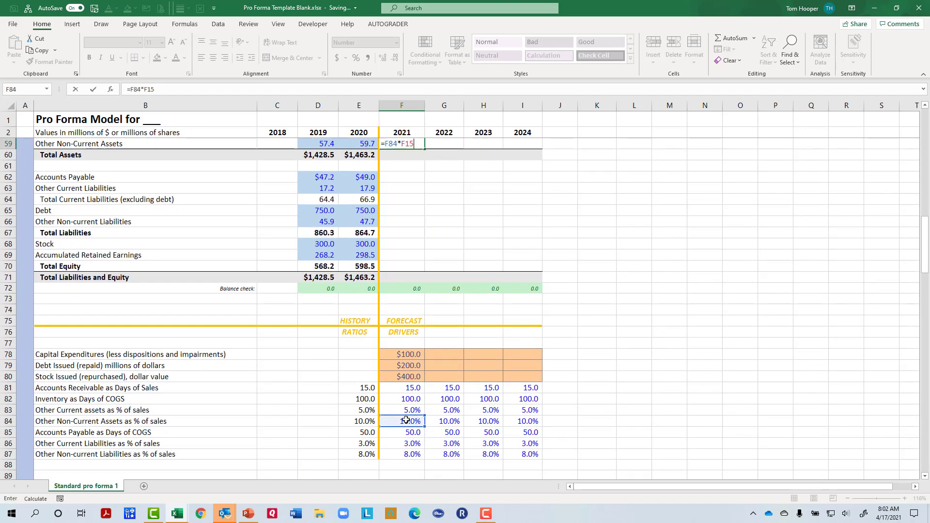
pyautogui.press('Return')
# Calculate 2021 Total Assets in F60 from cash, current assets, net fixed assets and other non-current assets with =F51+F55+F58+F59.
pyautogui.scroll(3, 406, 419)
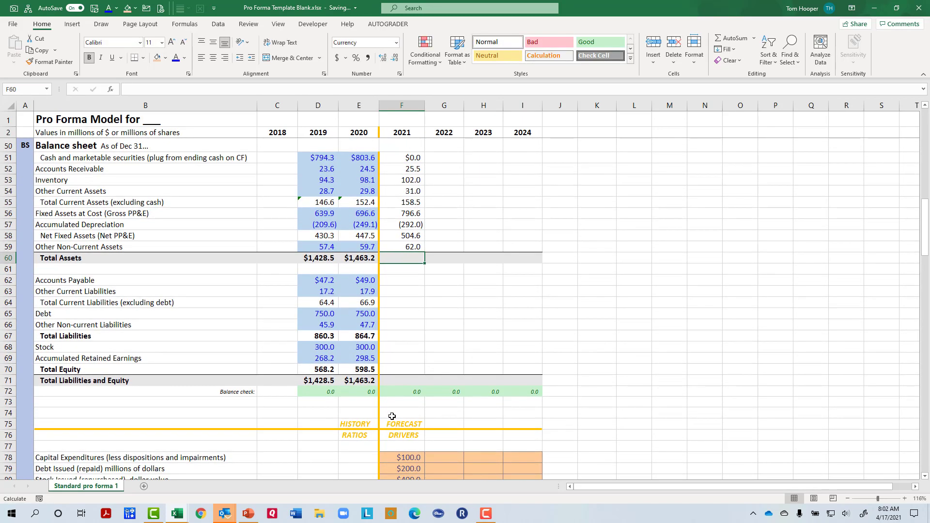
pyautogui.write('=')
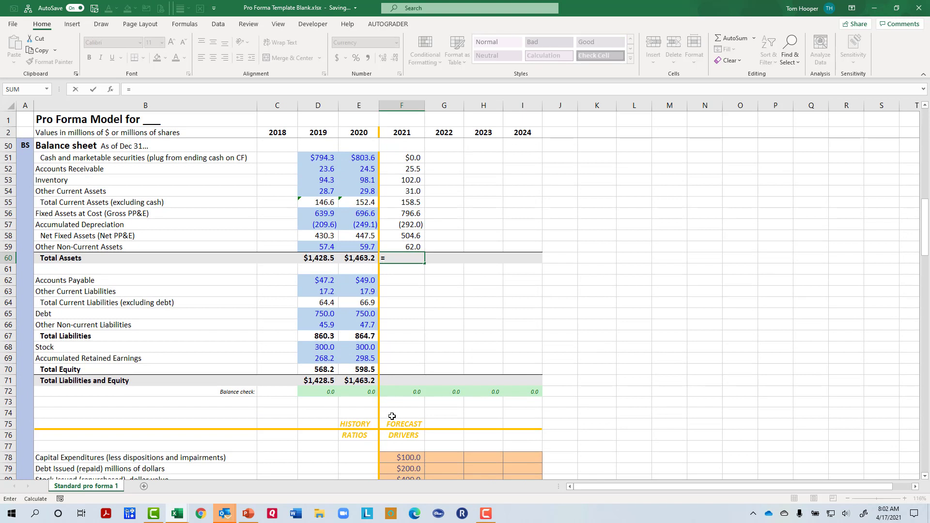
pyautogui.click(409, 158)
pyautogui.write('+')
pyautogui.click(404, 203)
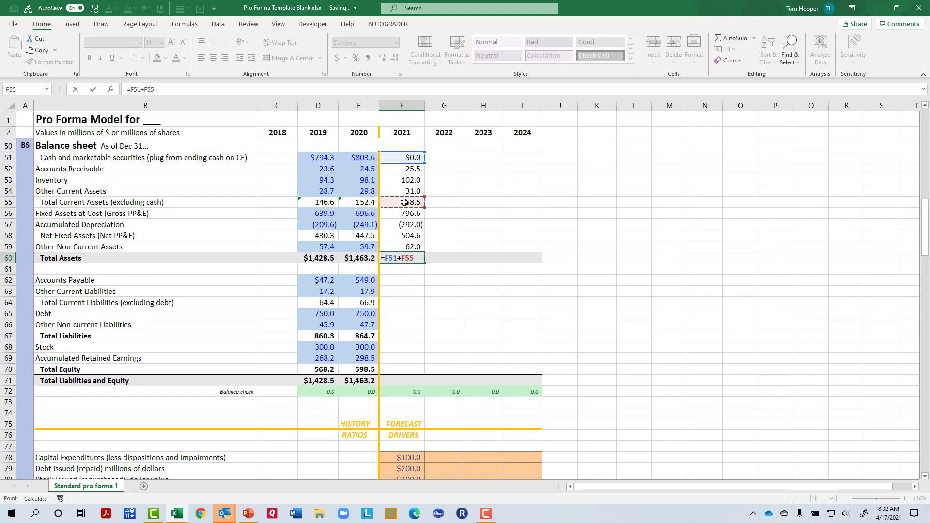
pyautogui.write('+')
pyautogui.click(406, 236)
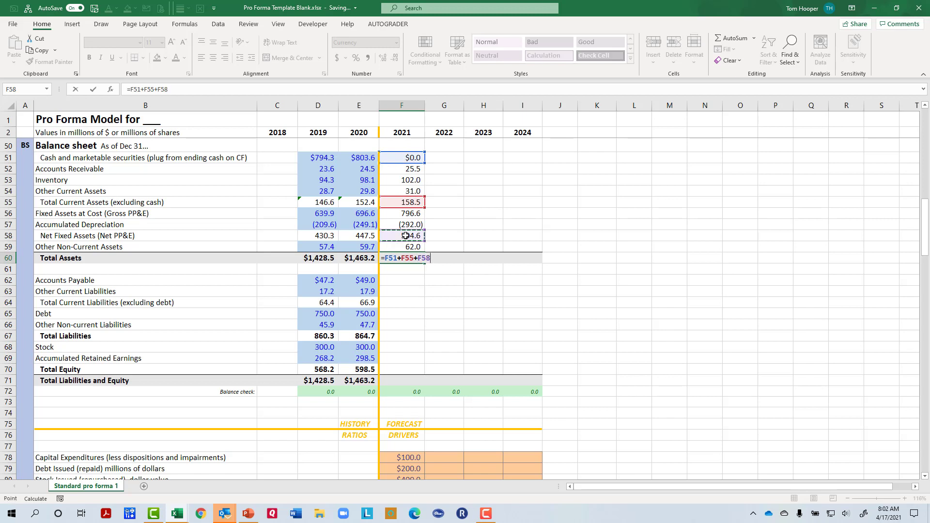
pyautogui.write('+')
pyautogui.click(403, 247)
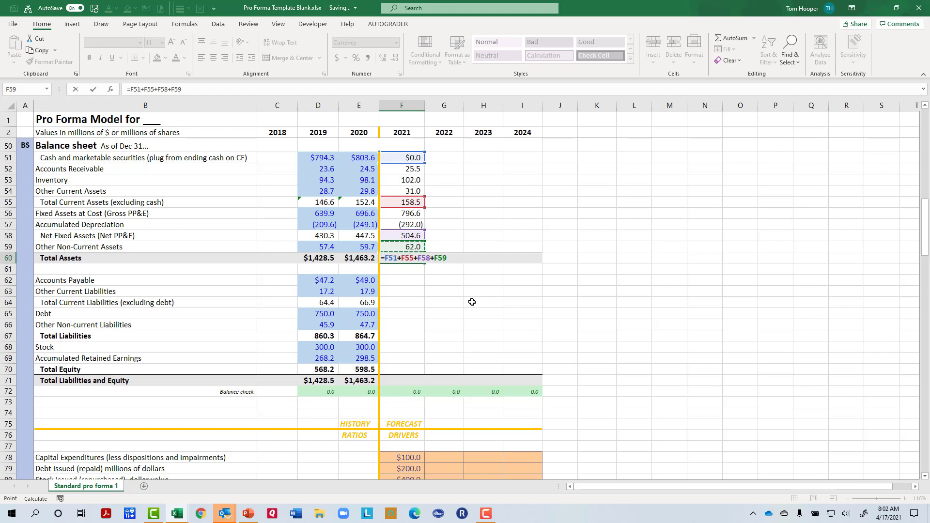
pyautogui.press('Return')
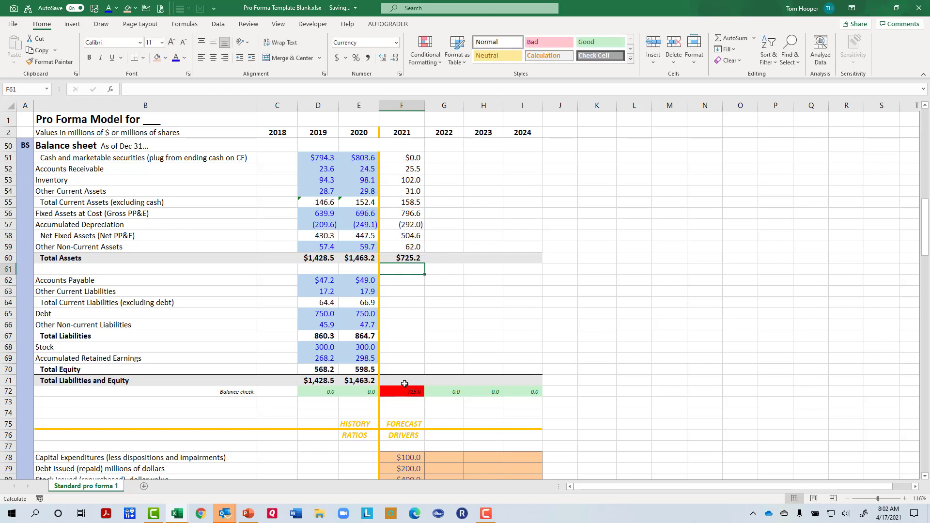
# Forecast 2021 Accounts Payable in F62 from days of COGS with =F85/365*-F16.
pyautogui.click(406, 283)
pyautogui.write('=')
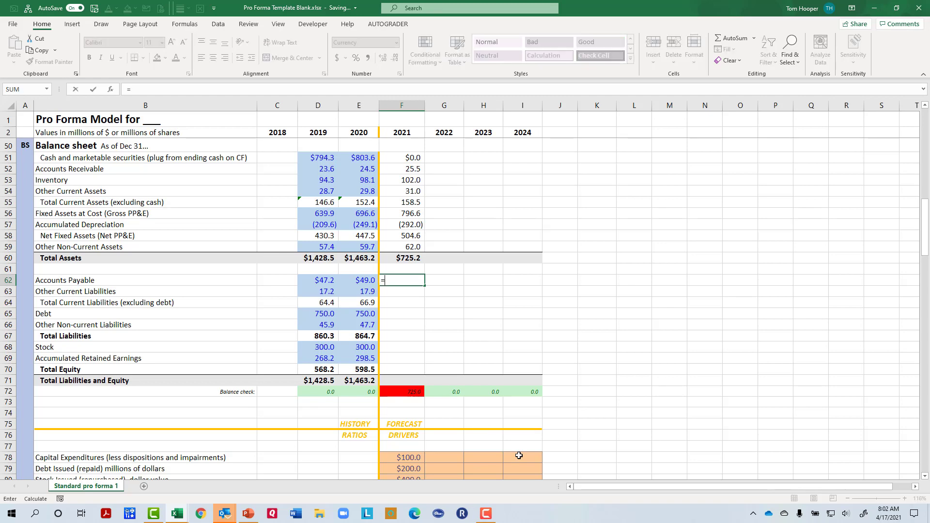
pyautogui.scroll(-2, 611, 380)
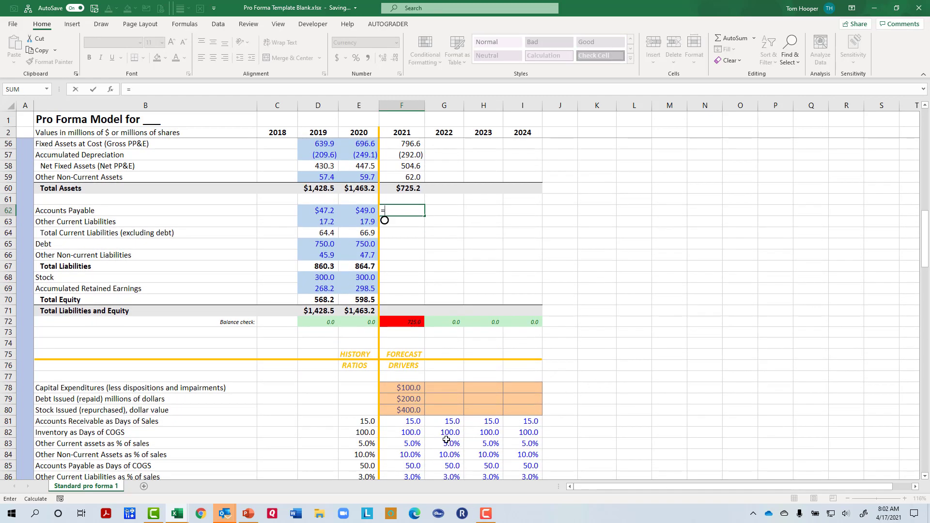
pyautogui.click(413, 466)
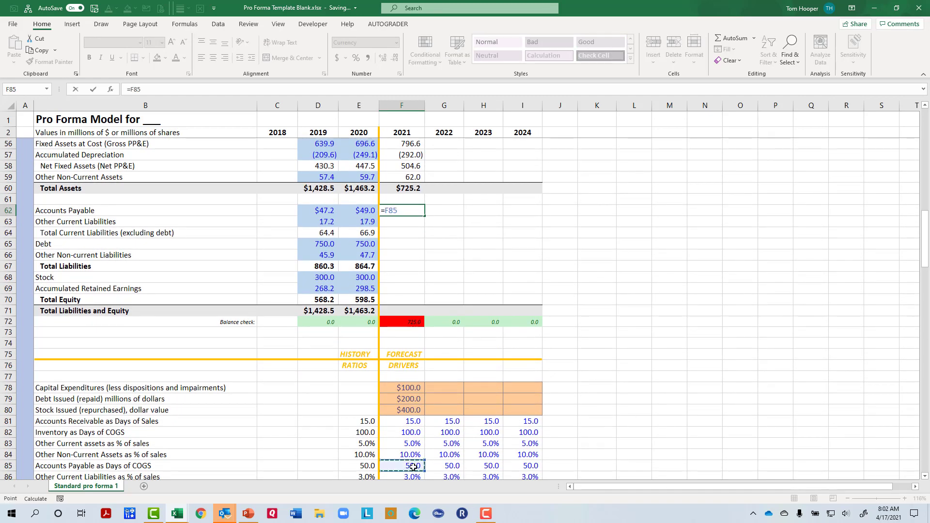
pyautogui.write('/365*-F16')
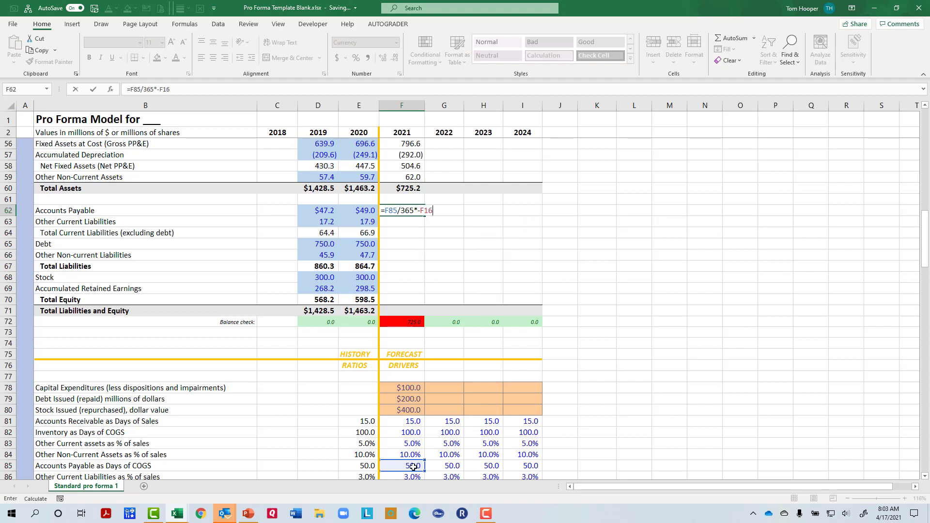
pyautogui.press('Return')
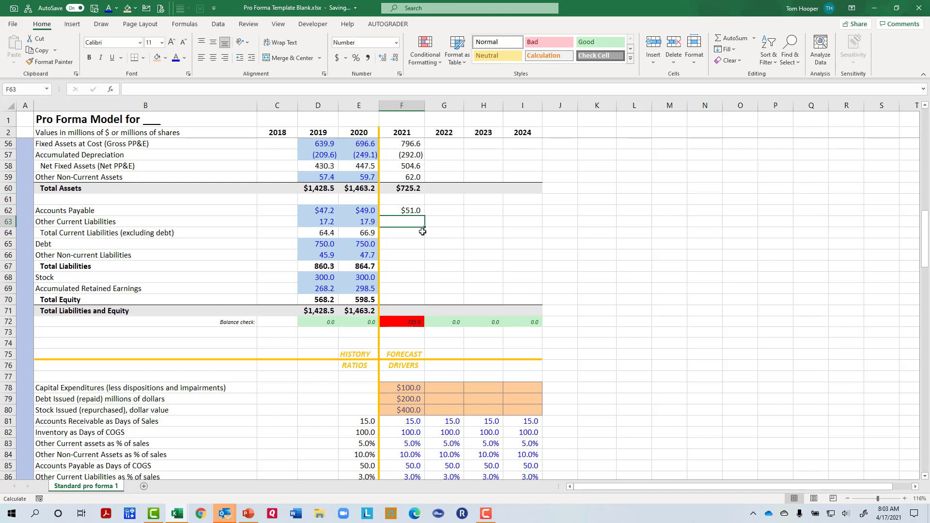
# Forecast 2021 Other Current Liabilities in F63 with =F86*F15 and sum the current liabilities excluding debt in F64.
pyautogui.write('=')
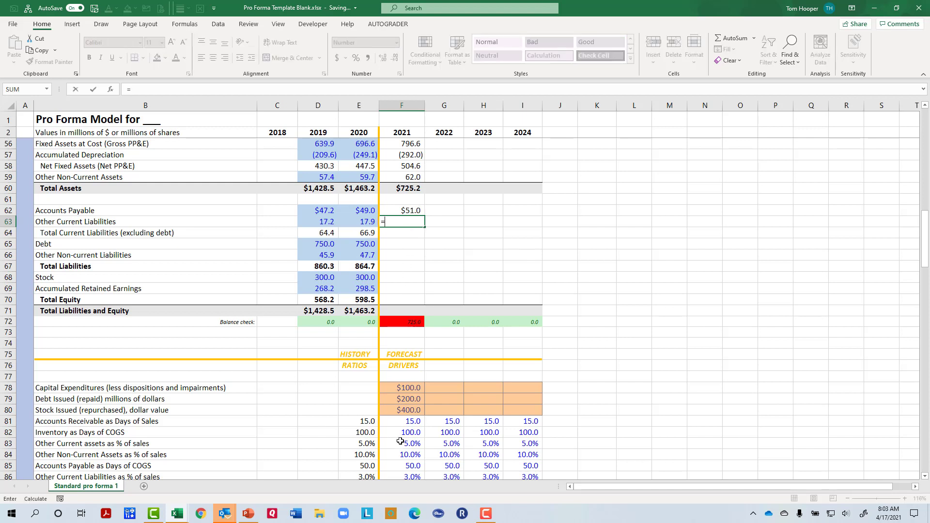
pyautogui.click(415, 478)
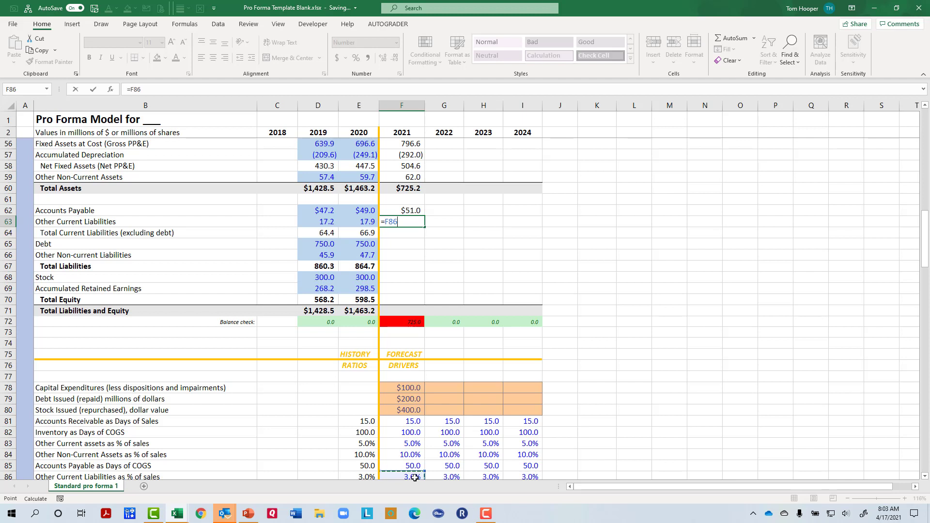
pyautogui.write('*F15')
pyautogui.press('Return')
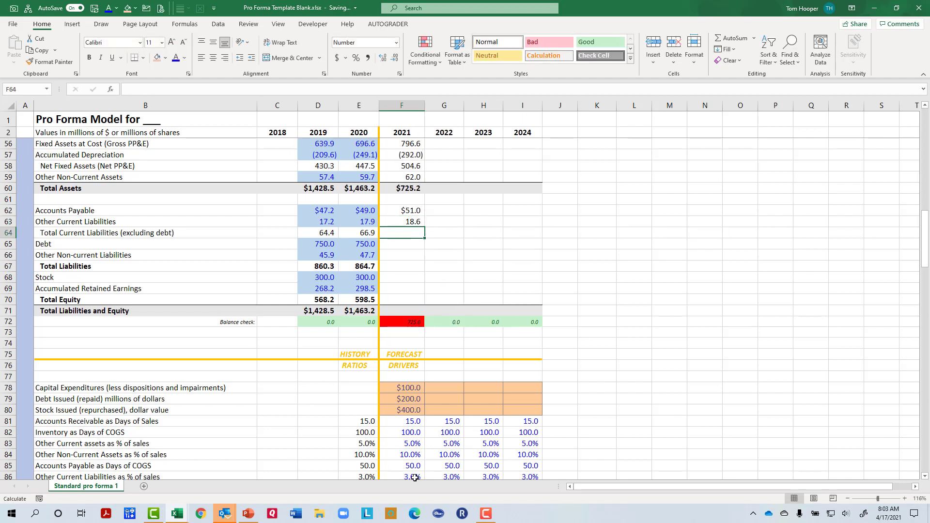
pyautogui.hotkey('alt', '=')
pyautogui.press('Return')
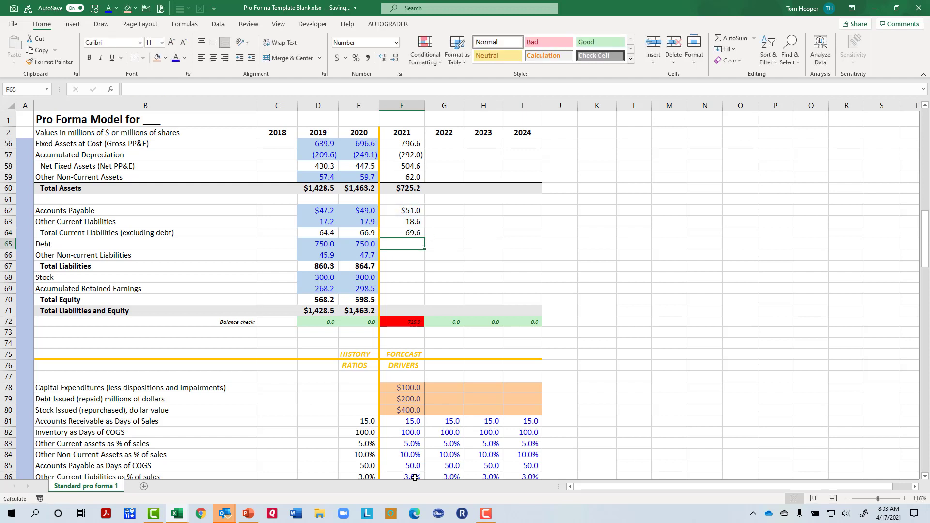
# Calculate 2021 Debt in F65 by adding the debt issued to the prior-year balance with =E65+F79.
pyautogui.write('=')
pyautogui.press('Left')
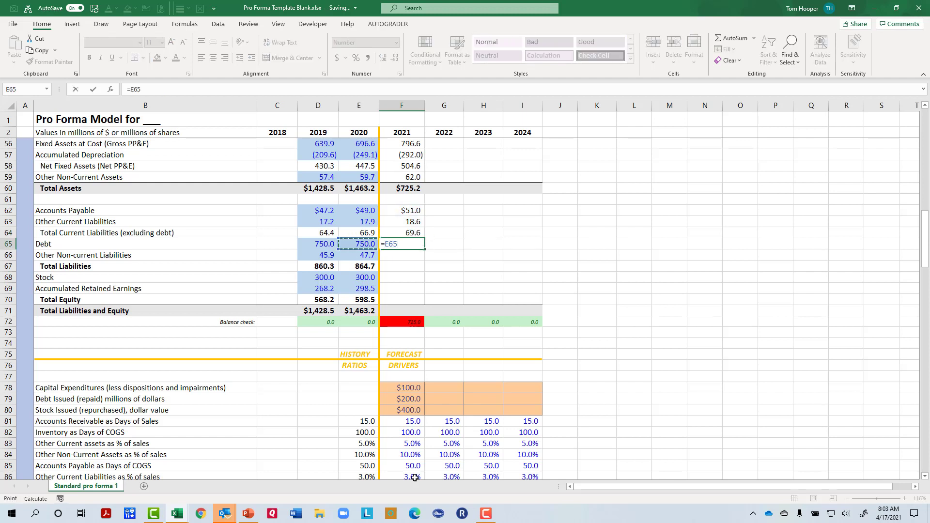
pyautogui.write('+')
pyautogui.click(414, 400)
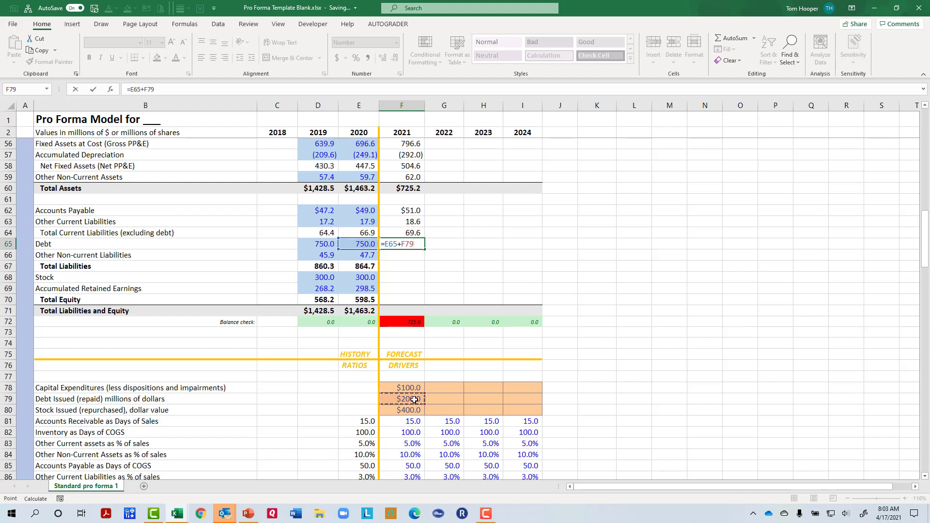
pyautogui.press('Return')
# Forecast 2021 Other Non-current Liabilities in F66 as a percentage of sales with =F87*F15.
pyautogui.write('=')
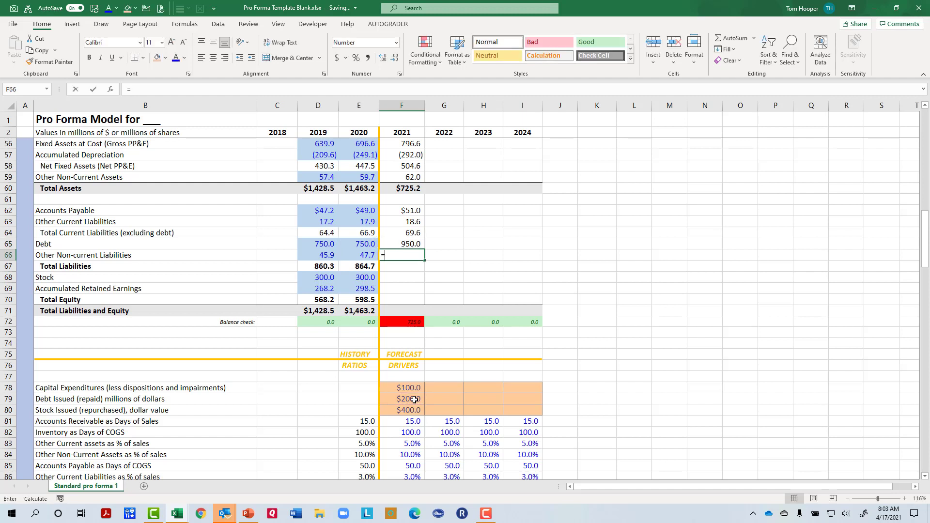
pyautogui.click(411, 477)
pyautogui.press('Down')
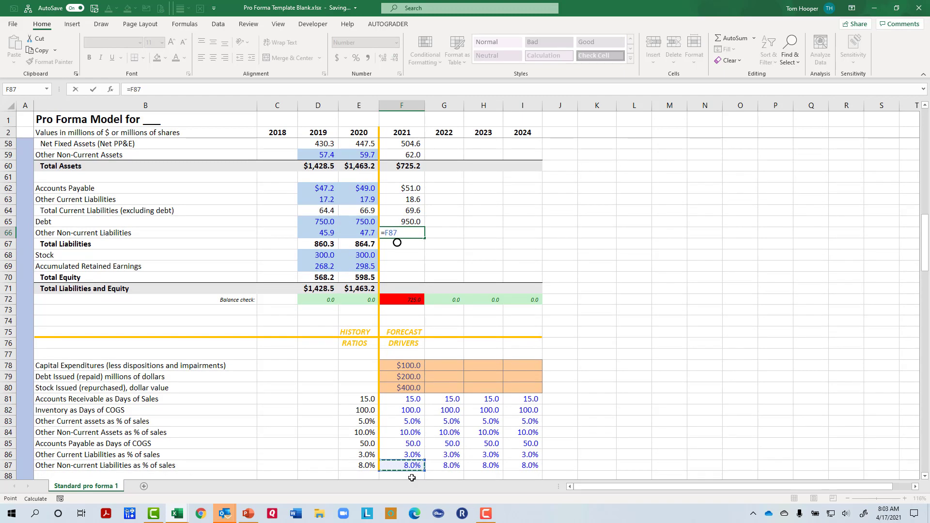
pyautogui.write('*F15')
pyautogui.press('Return')
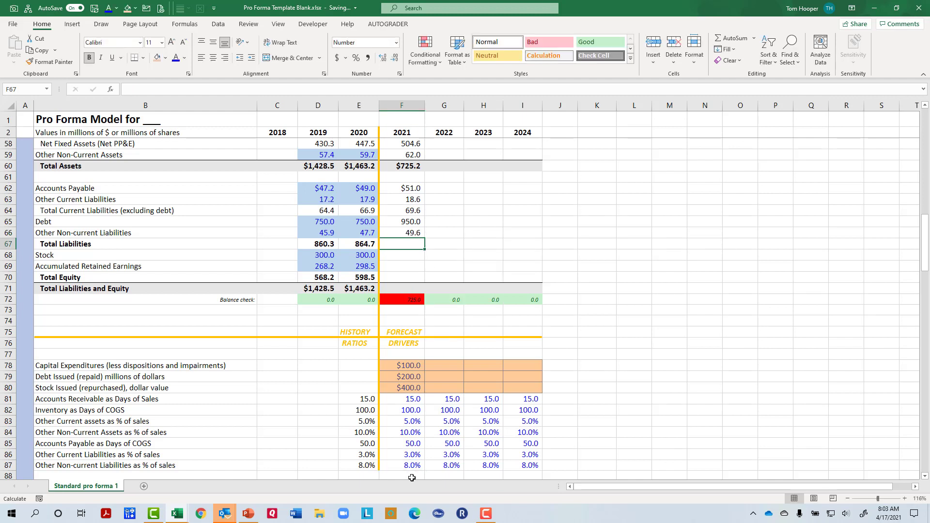
# Calculate 2021 Total Liabilities in F67 with =SUM(F64:F66), including current liabilities, debt and other non-current liabilities.
pyautogui.hotkey('alt', '=')
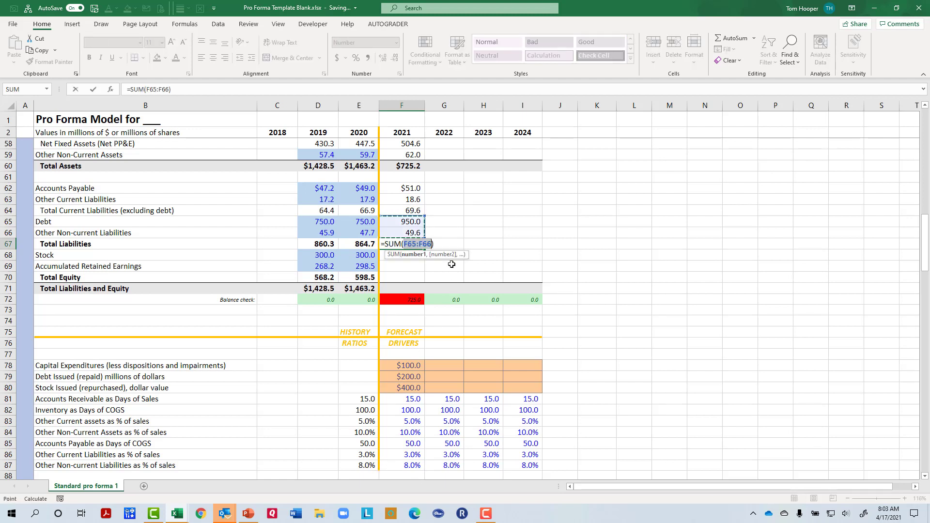
pyautogui.moveTo(425, 216); pyautogui.dragTo(424, 206)
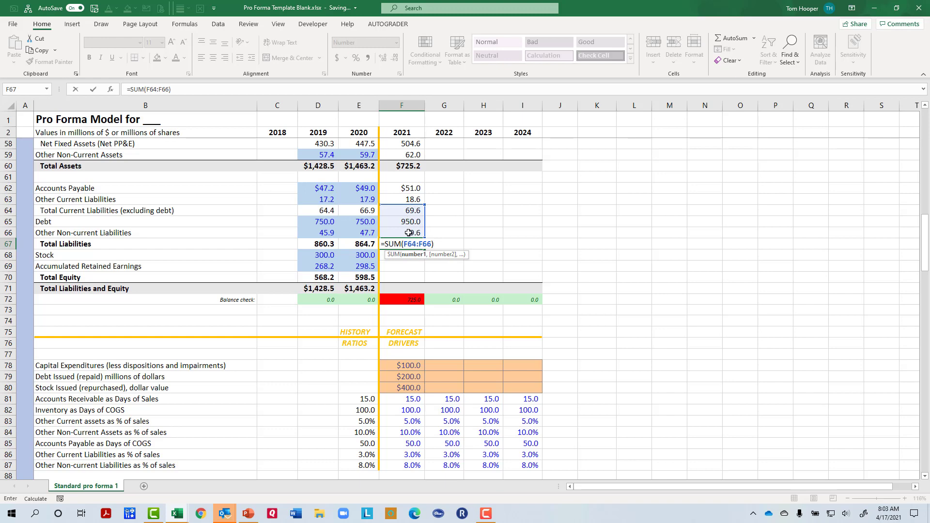
pyautogui.press('Return')
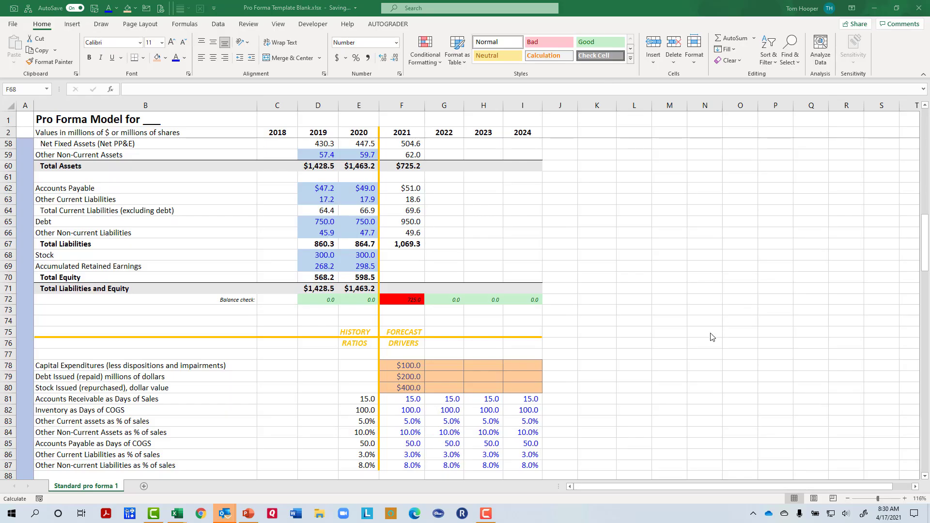
# Forecast 2021 Stock in F68 by adding the stock issued to the prior-year balance with =E68+F80.
pyautogui.click(413, 257)
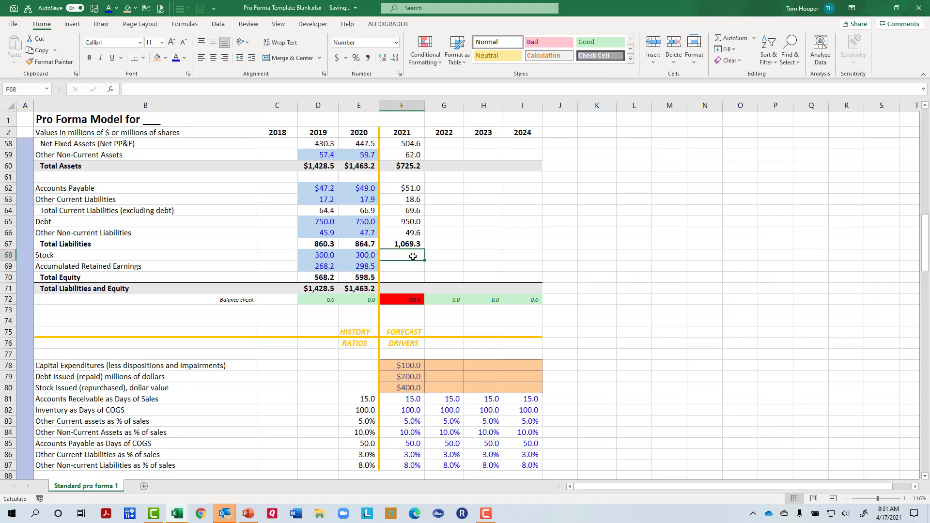
pyautogui.write('=')
pyautogui.press('Left')
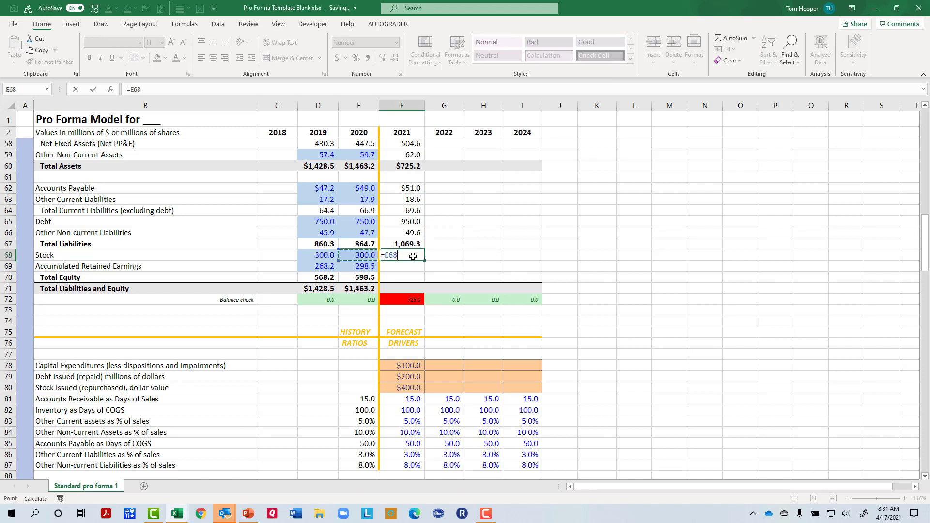
pyautogui.write('+')
pyautogui.click(408, 389)
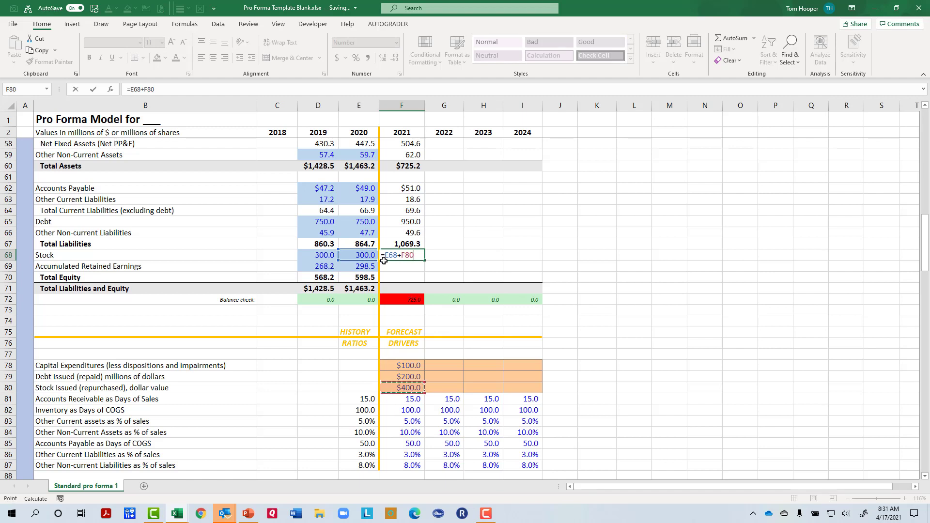
pyautogui.press('Return')
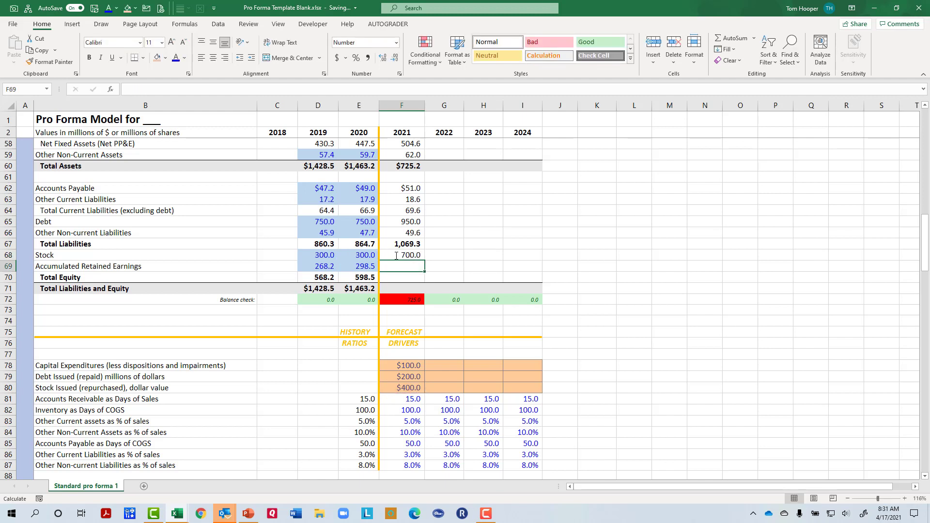
# Forecast 2021 Accumulated Retained Earnings in F69 by adding the year's retained earnings to the prior balance with =E69+F30.
pyautogui.write('=')
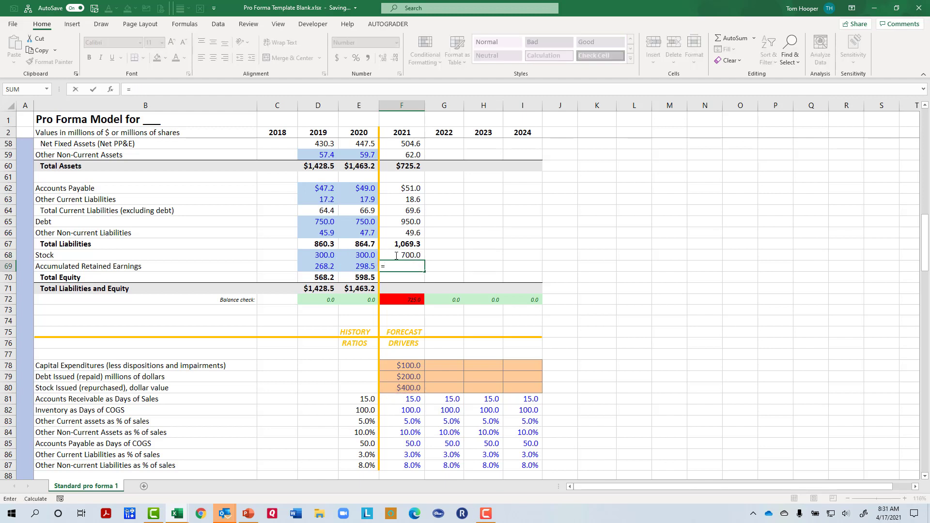
pyautogui.press('Left')
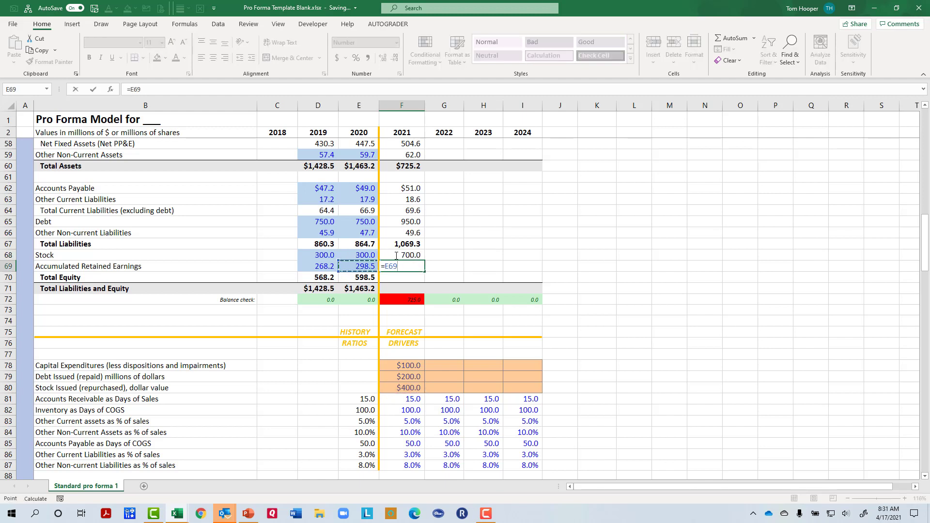
pyautogui.write('+')
pyautogui.moveTo(927, 215); pyautogui.dragTo(927, 213)
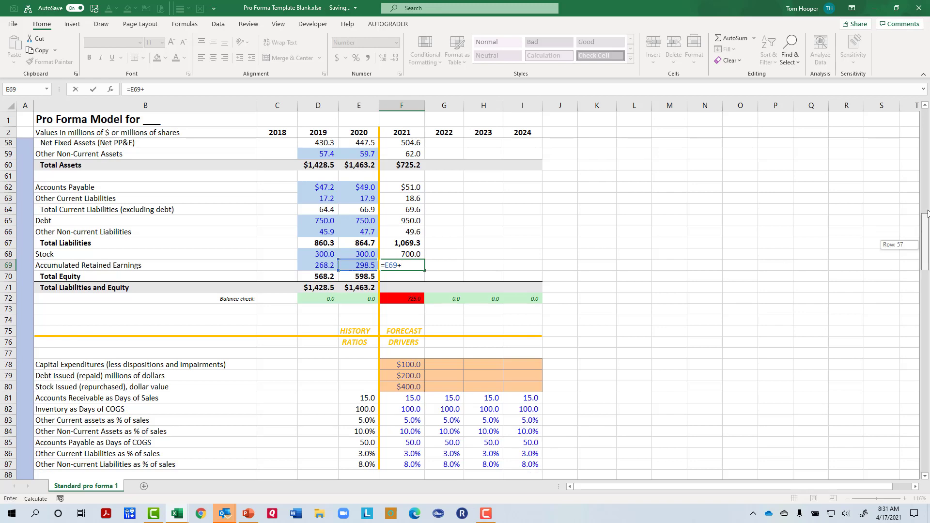
pyautogui.moveTo(926, 162); pyautogui.dragTo(926, 160)
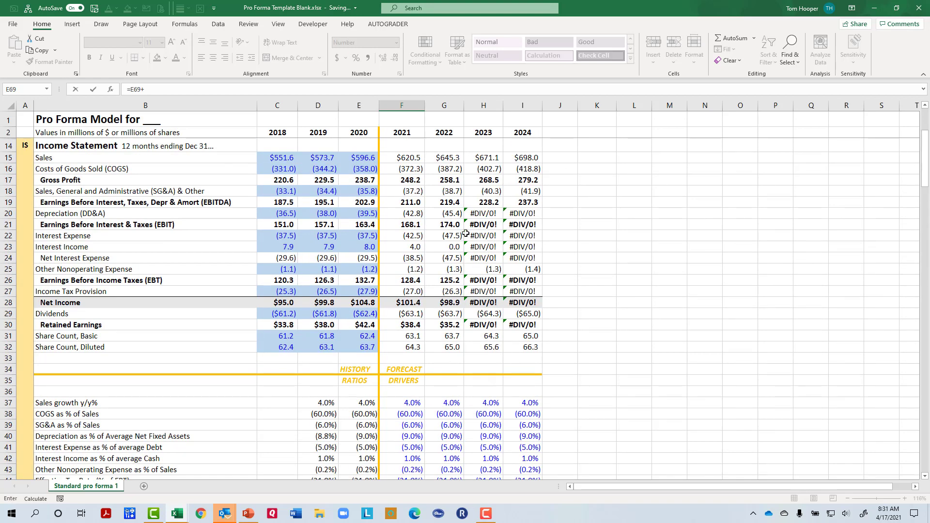
pyautogui.click(409, 325)
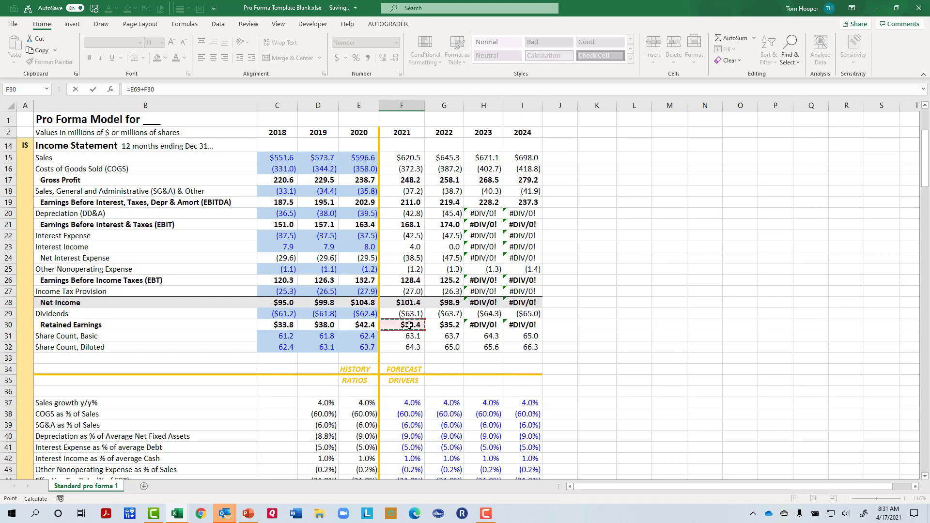
pyautogui.press('Return')
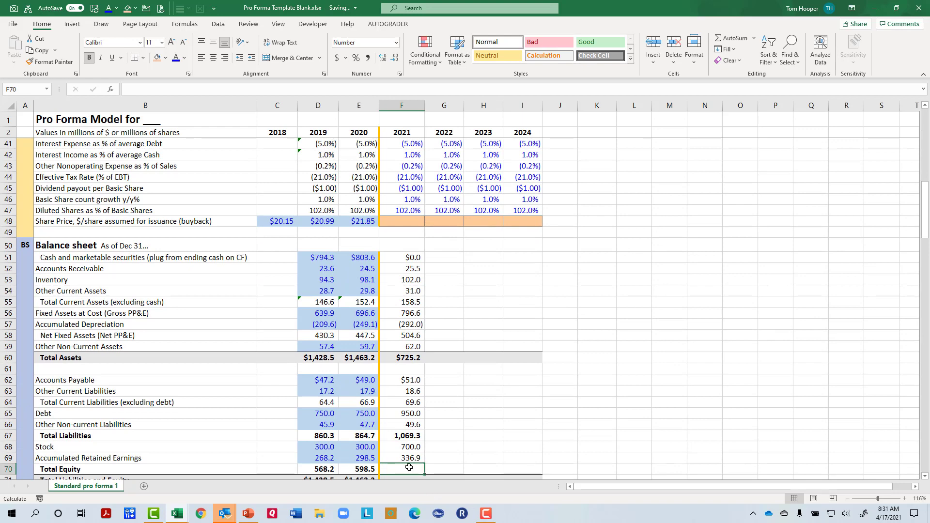
# Calculate 2021 Total Equity in F70 with =SUM(F68:F69) and Total Liabilities and Equity in F71 with +F67+F70.
pyautogui.hotkey('alt', '=')
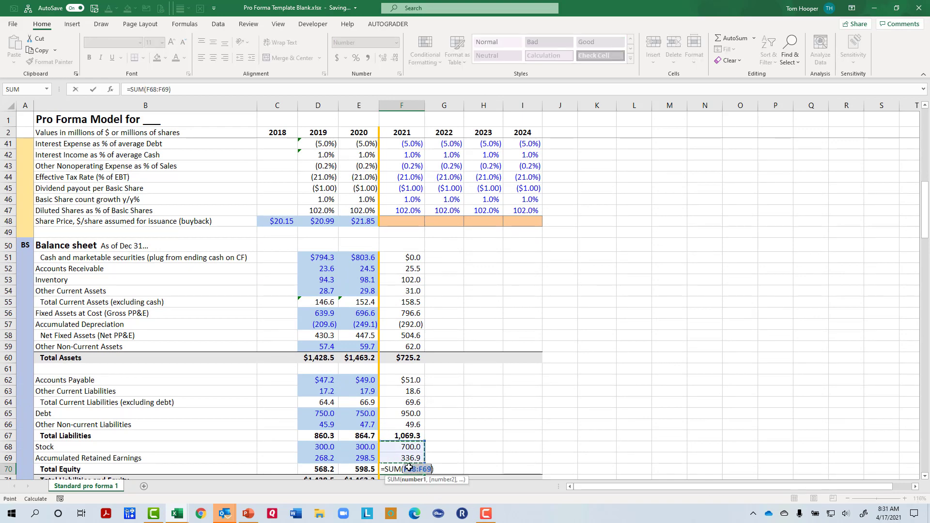
pyautogui.press('Return')
pyautogui.write('+')
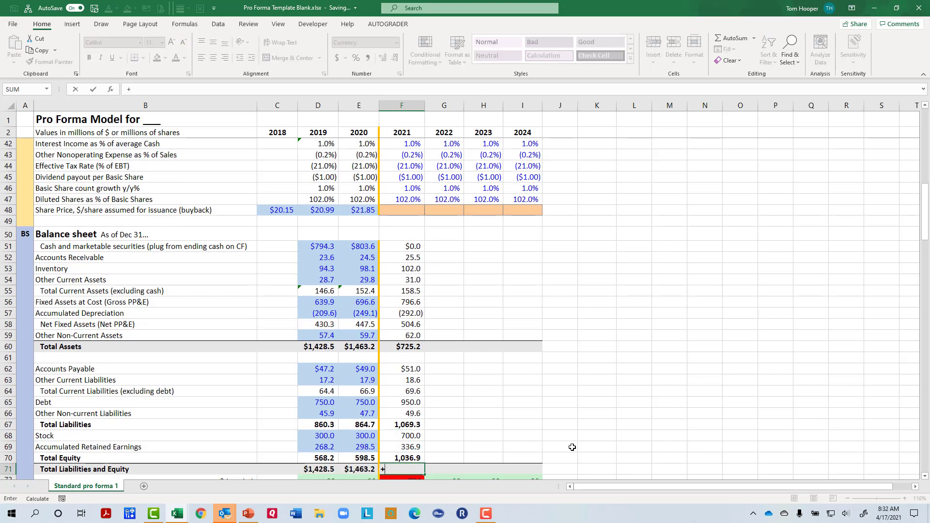
pyautogui.click(404, 426)
pyautogui.write('+')
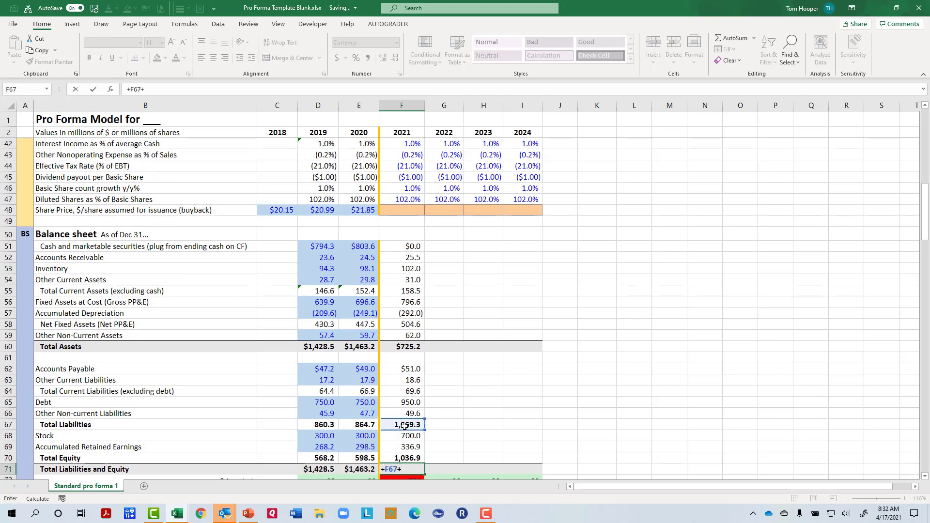
pyautogui.click(406, 459)
pyautogui.press('Return')
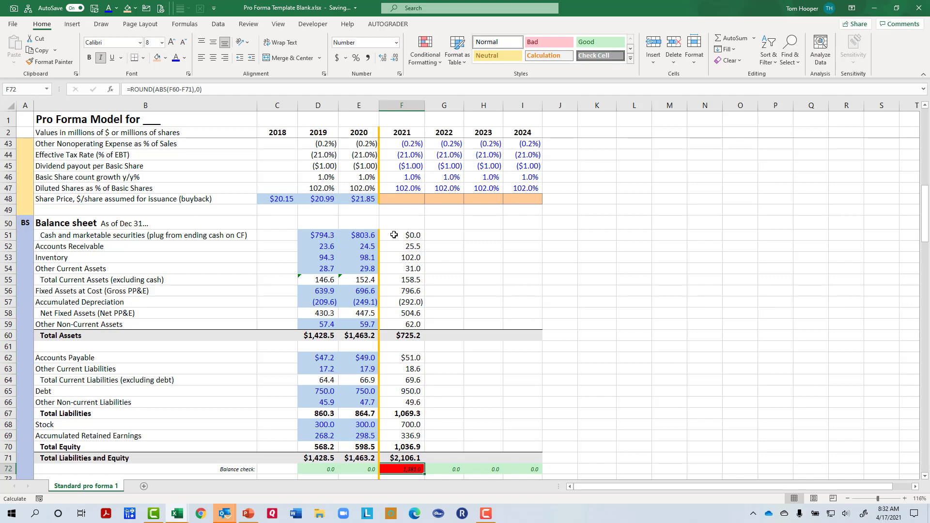
# Link 2021 Net Income in F92 of the cash flow statement to the income statement with =F28.
pyautogui.scroll(-10, 394, 234)
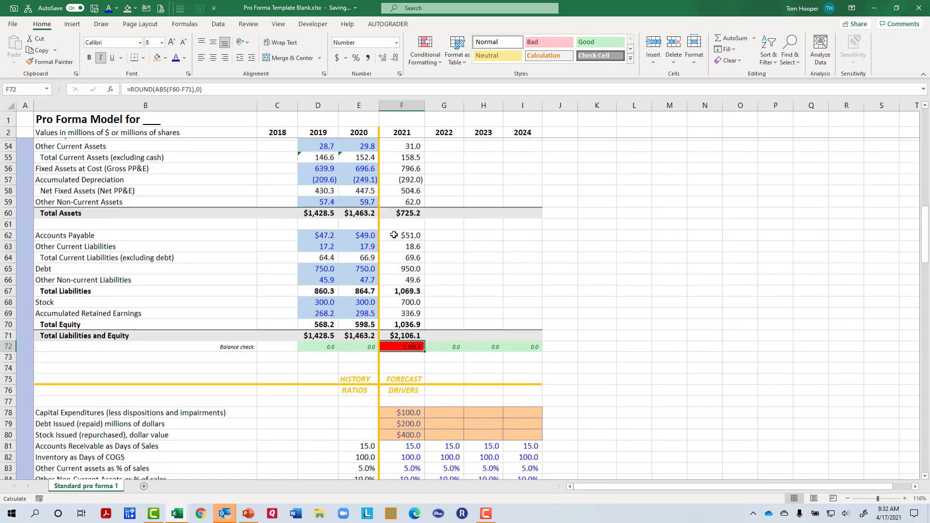
pyautogui.scroll(-5, 394, 234)
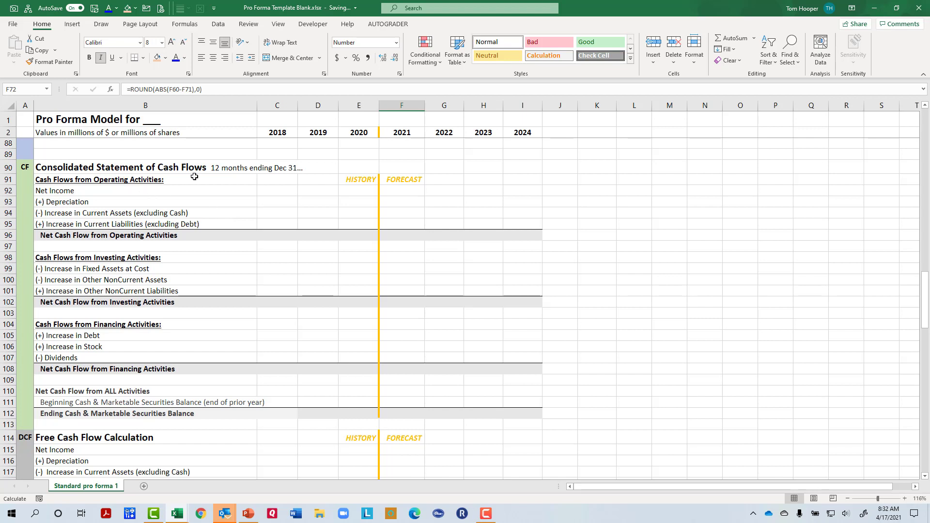
pyautogui.click(407, 193)
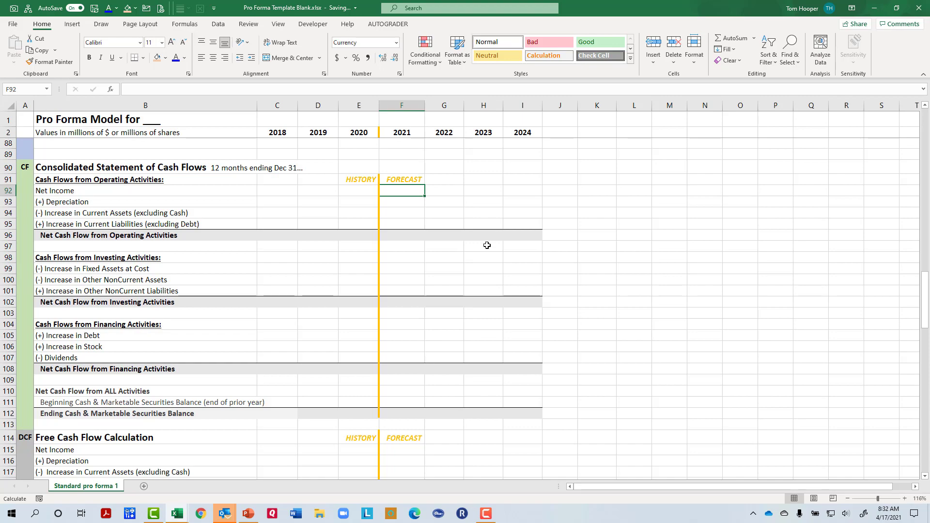
pyautogui.write('=')
pyautogui.moveTo(926, 312); pyautogui.dragTo(926, 173)
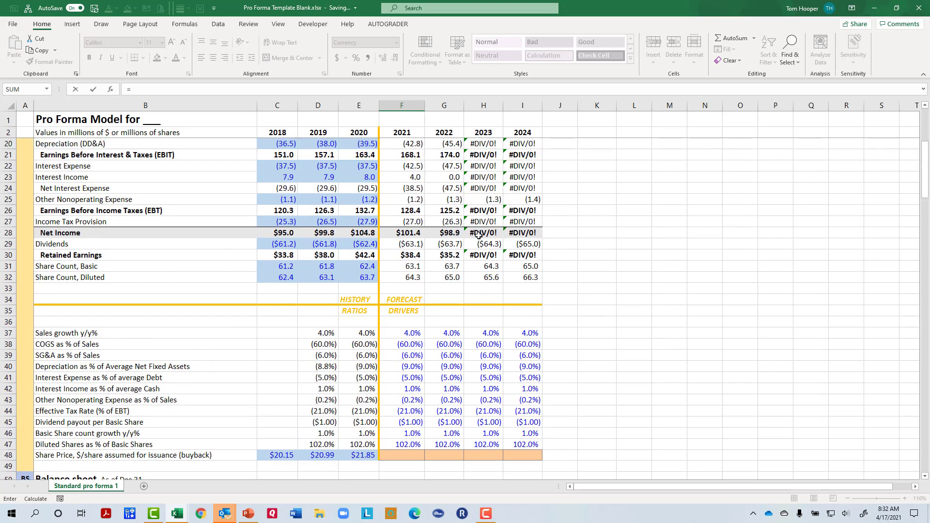
pyautogui.click(404, 233)
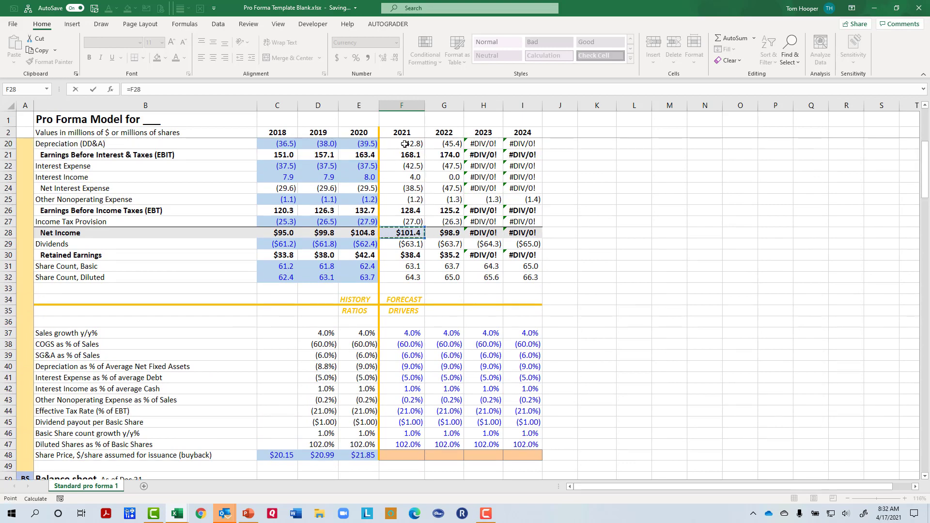
pyautogui.press('Return')
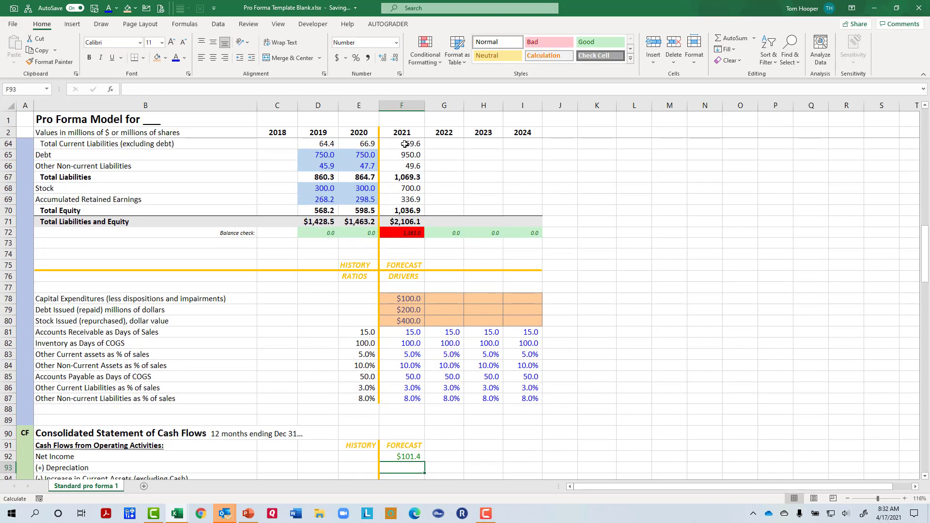
# Add back 2021 Depreciation in F93 of the cash flow statement with =-F20, and check the Net Income and Depreciation formulas.
pyautogui.write('=f')
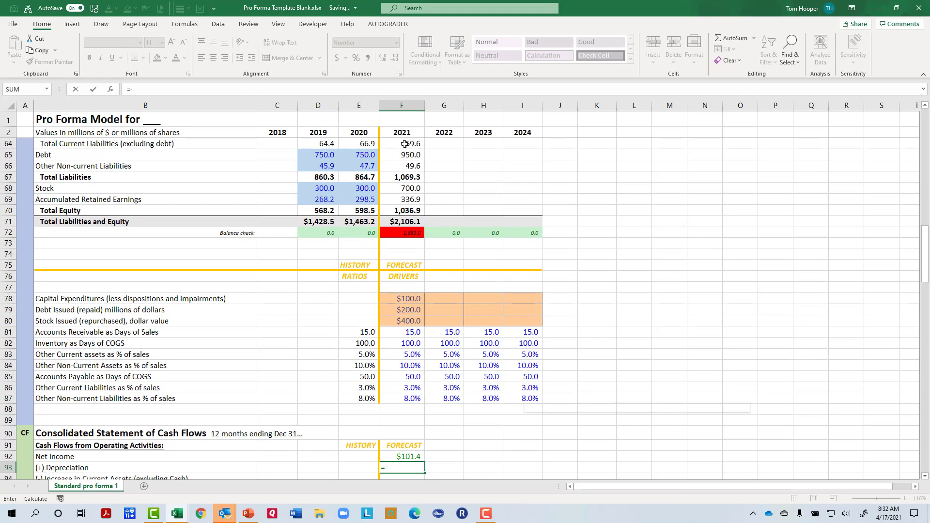
pyautogui.write('23')
pyautogui.press('Return')
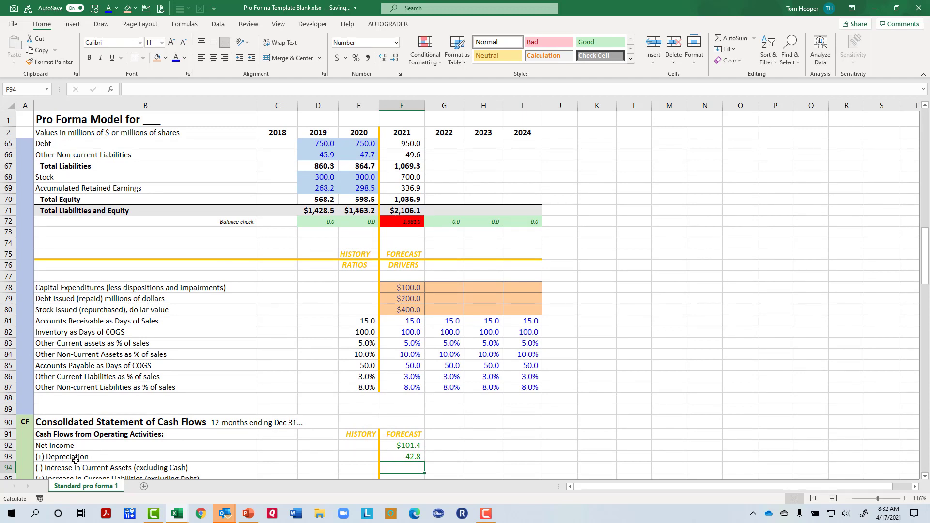
pyautogui.doubleClick(397, 457)
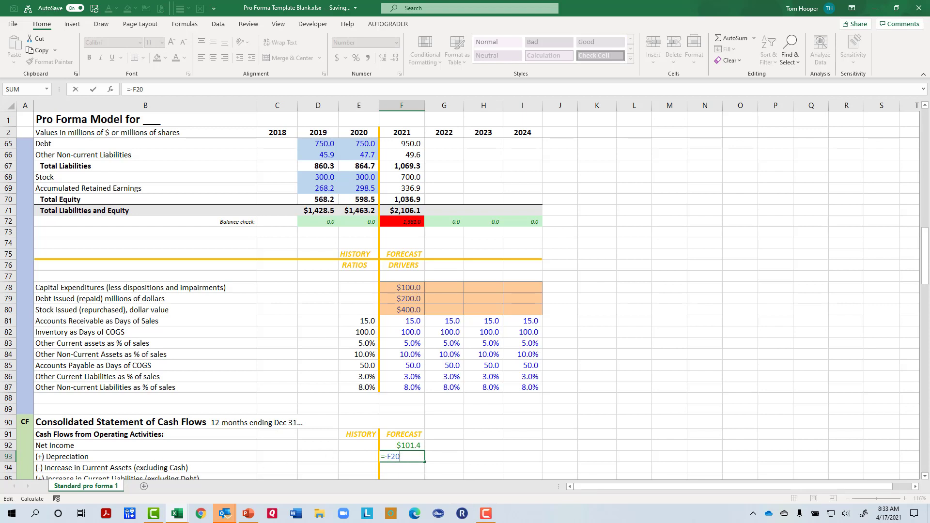
pyautogui.press('Return')
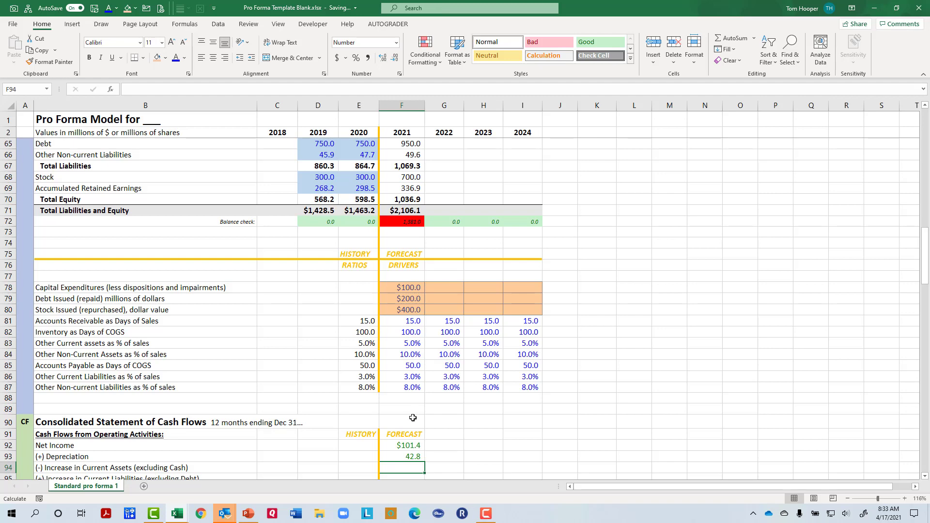
pyautogui.click(388, 448)
pyautogui.click(390, 458)
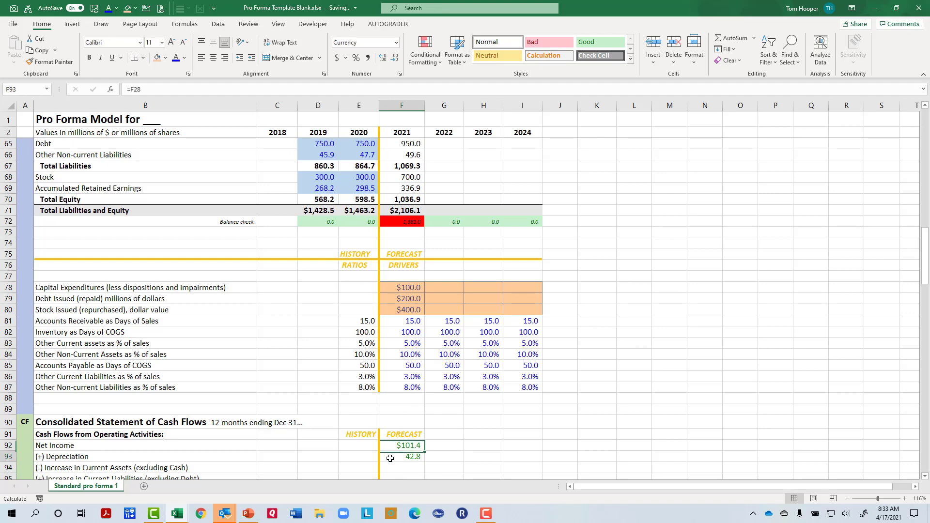
pyautogui.scroll(-1, 436, 393)
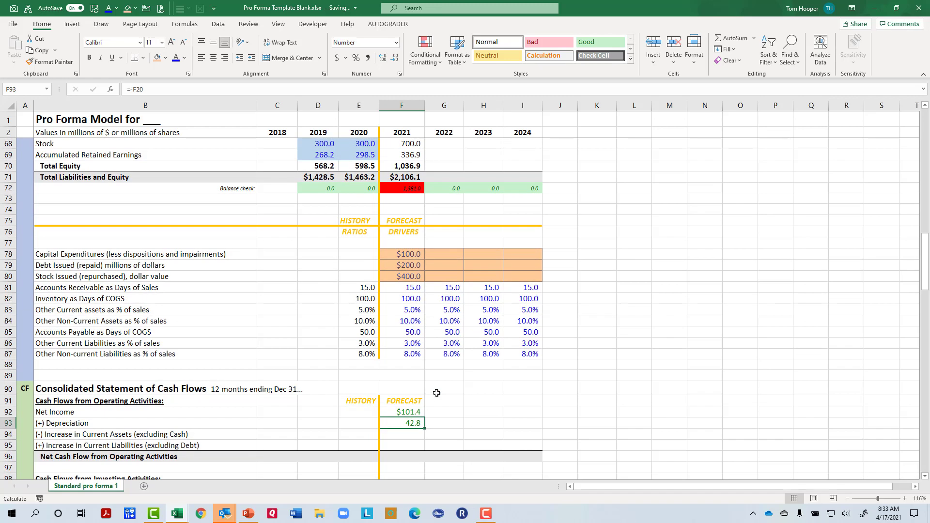
# Calculate the 2021 increase in current assets excluding cash as a cash outflow in F94 with =-(F55-E55).
pyautogui.press('Return')
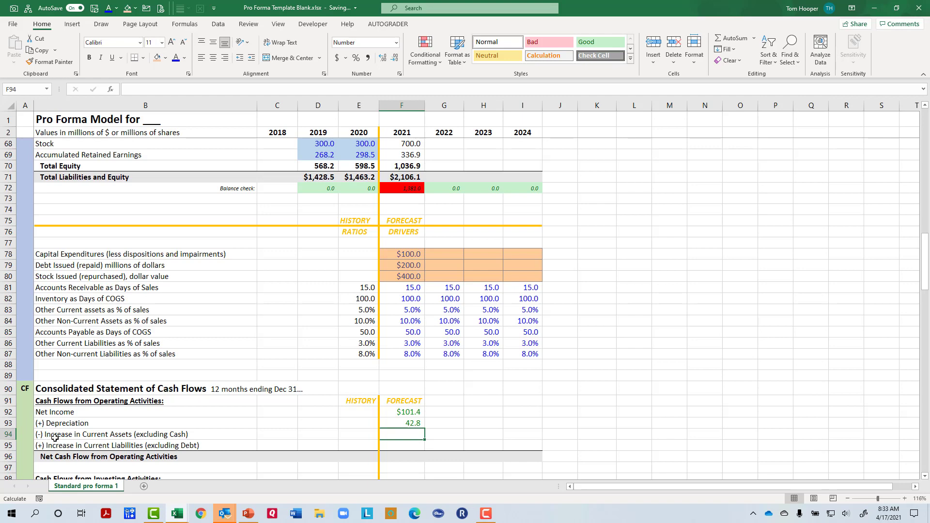
pyautogui.write('=(')
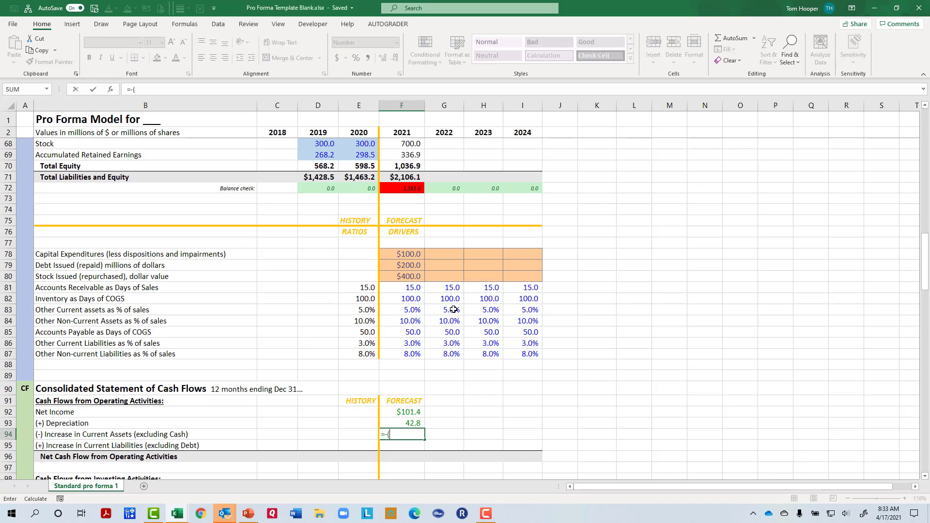
pyautogui.scroll(6, 493, 294)
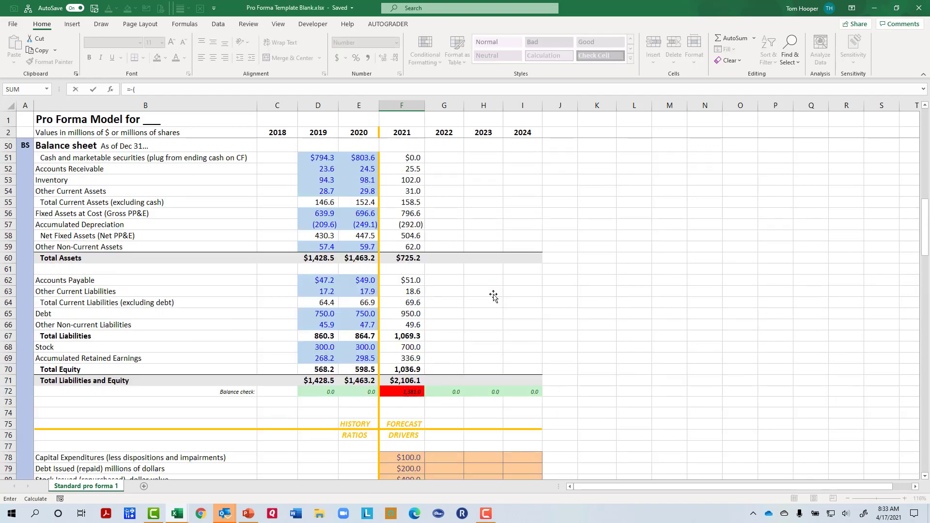
pyautogui.click(410, 202)
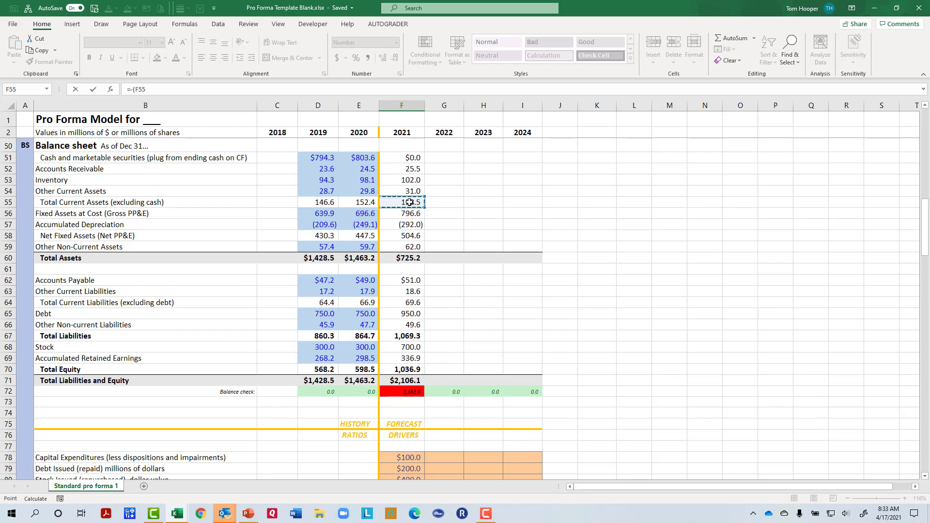
pyautogui.write('-')
pyautogui.click(361, 201)
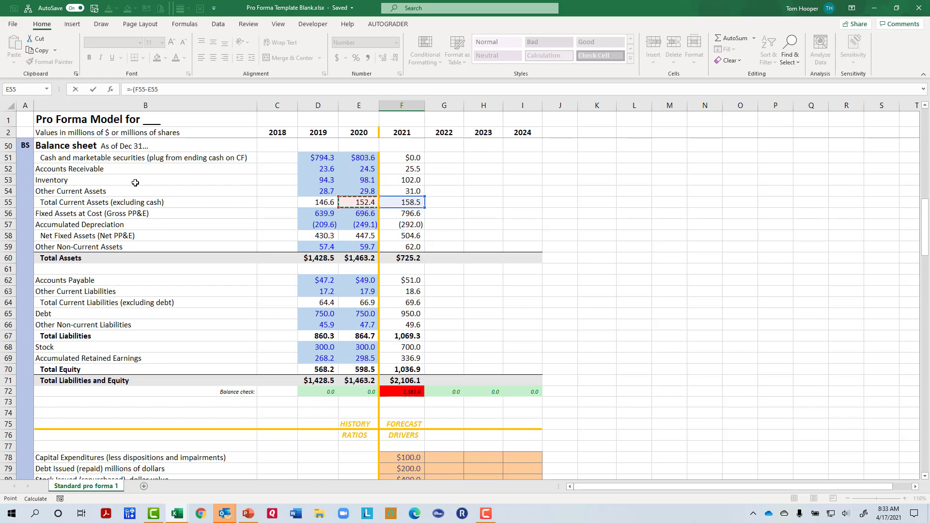
pyautogui.press('Return')
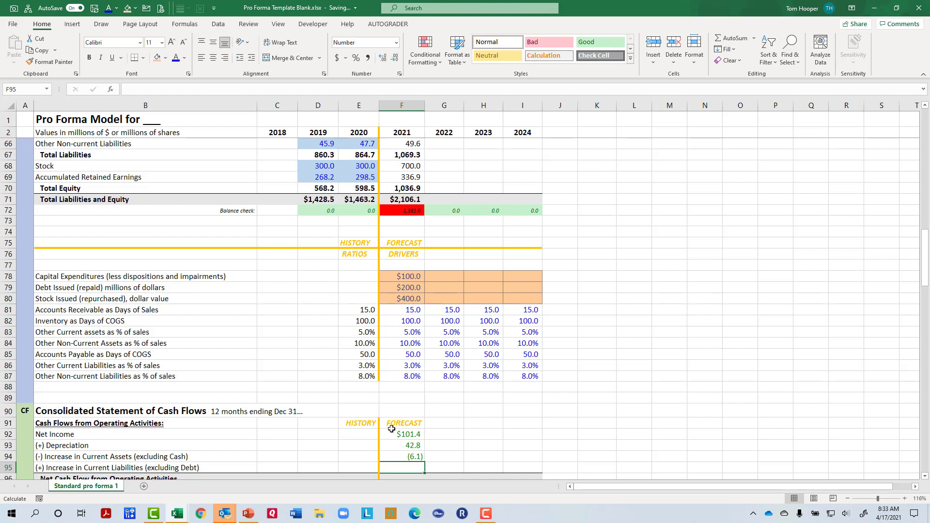
# Calculate the 2021 increase in current liabilities excluding debt in F95 with =(F64-E64), and sum Net Cash Flow from Operating Activities in F96.
pyautogui.write('=')
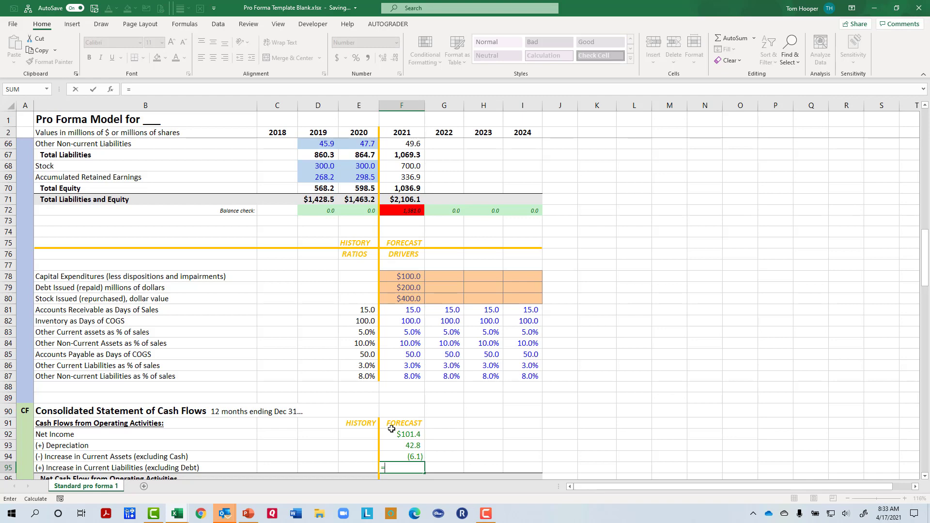
pyautogui.write('(')
pyautogui.scroll(3, 390, 415)
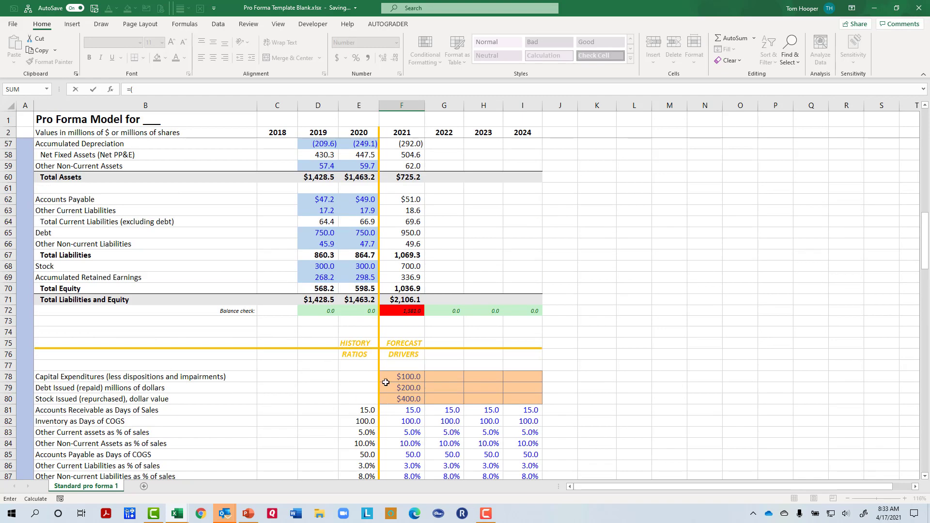
pyautogui.click(417, 222)
pyautogui.write('-')
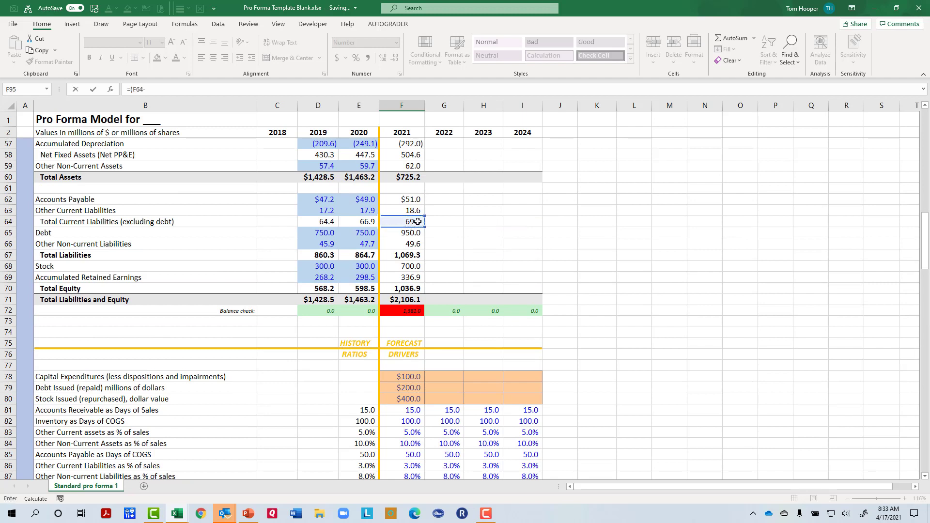
pyautogui.click(360, 221)
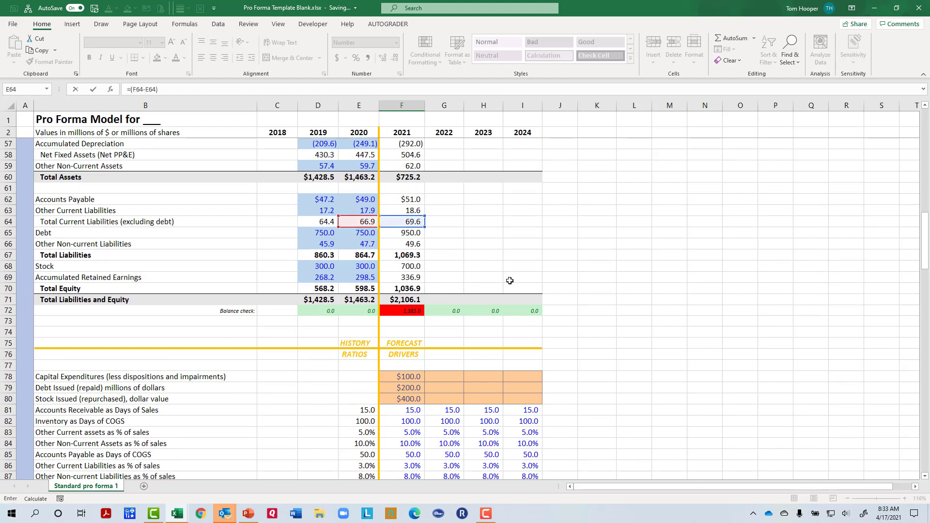
pyautogui.press('Return')
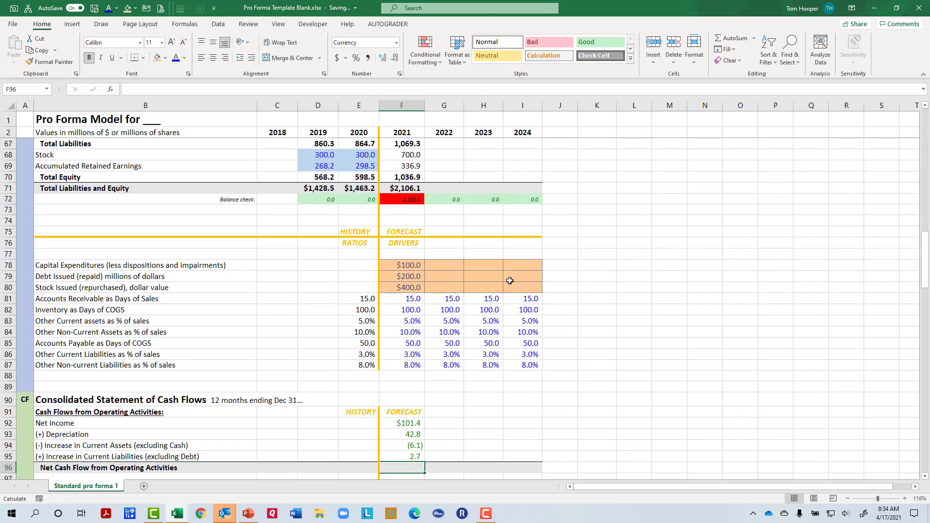
pyautogui.hotkey('alt', '=')
pyautogui.press('Return')
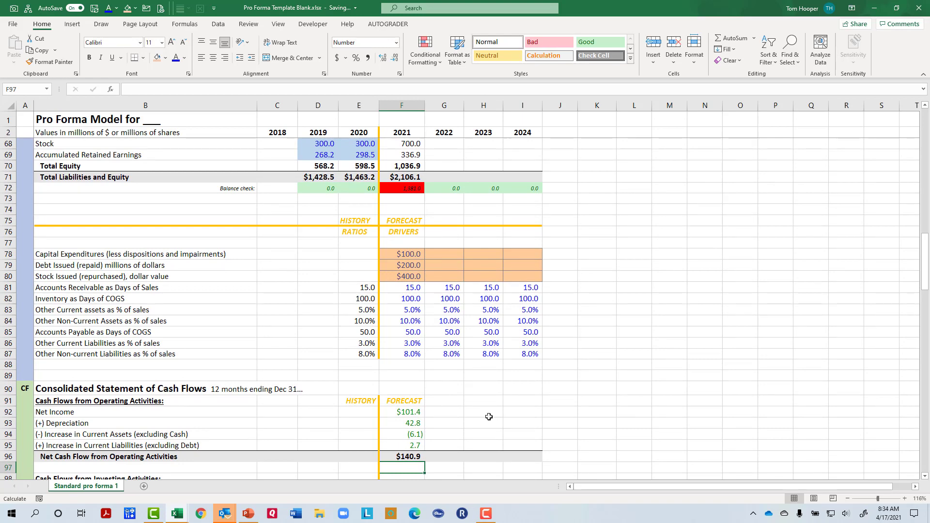
# Calculate the 2021 increase in fixed assets at cost as a cash outflow in F99 with =-(F56-E56).
pyautogui.scroll(-4, 489, 416)
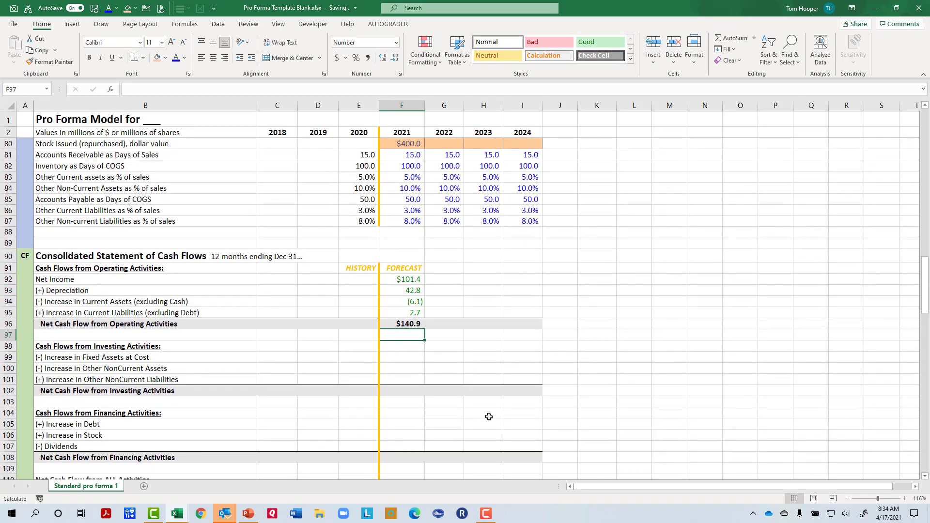
pyautogui.click(404, 358)
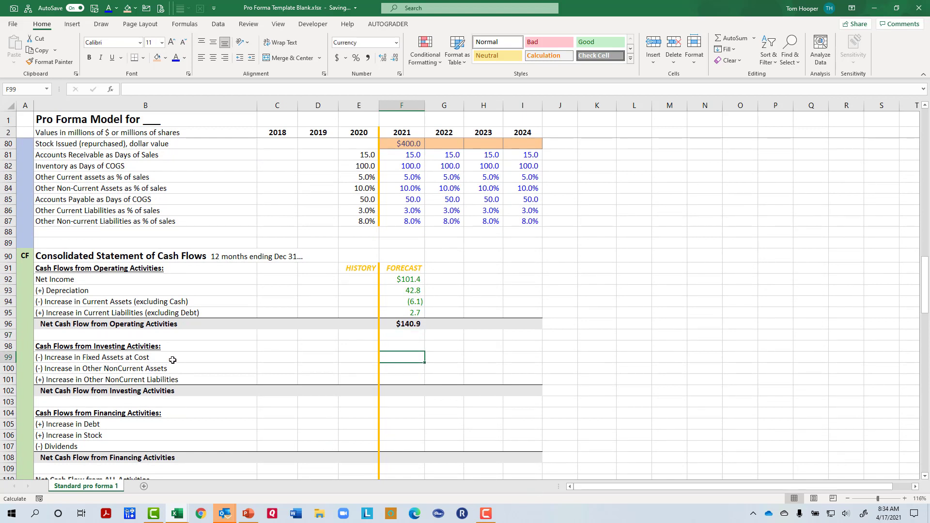
pyautogui.write('=')
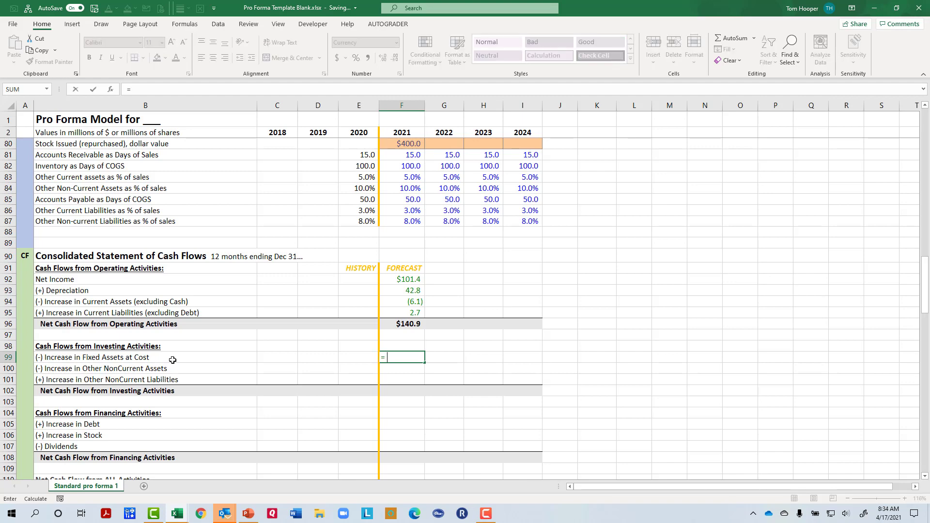
pyautogui.write('(')
pyautogui.scroll(7, 289, 328)
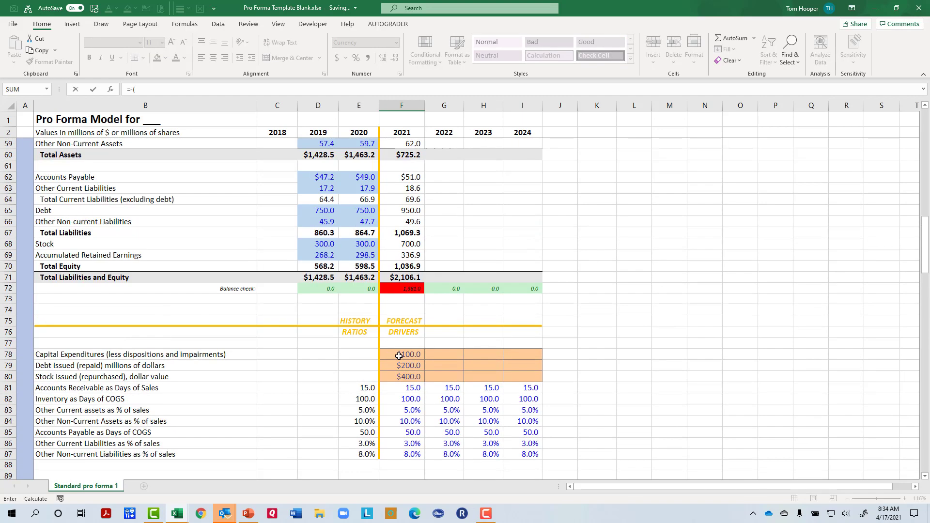
pyautogui.scroll(2, 411, 339)
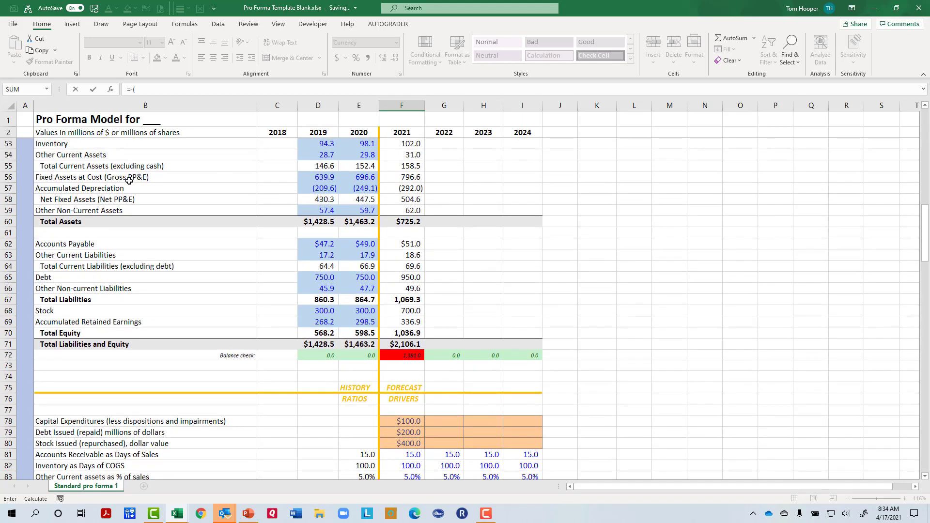
pyautogui.click(396, 179)
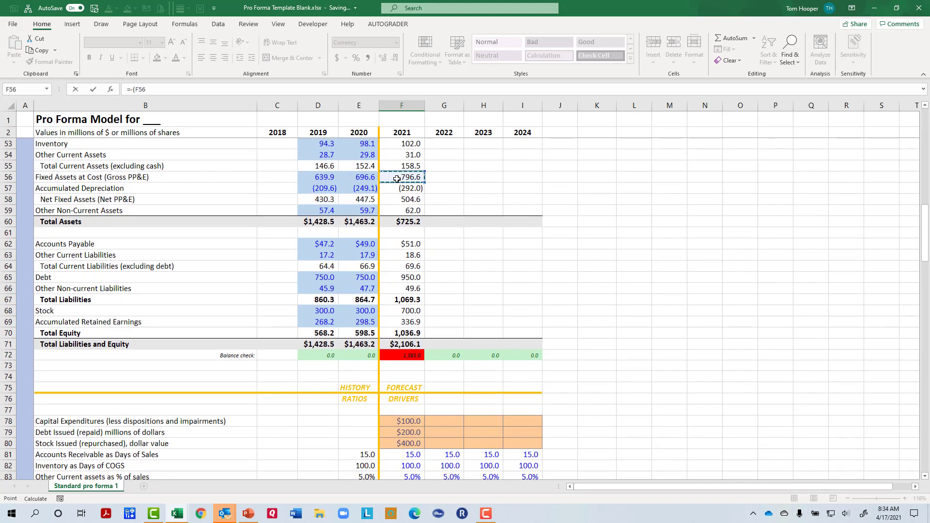
pyautogui.write('-')
pyautogui.click(366, 177)
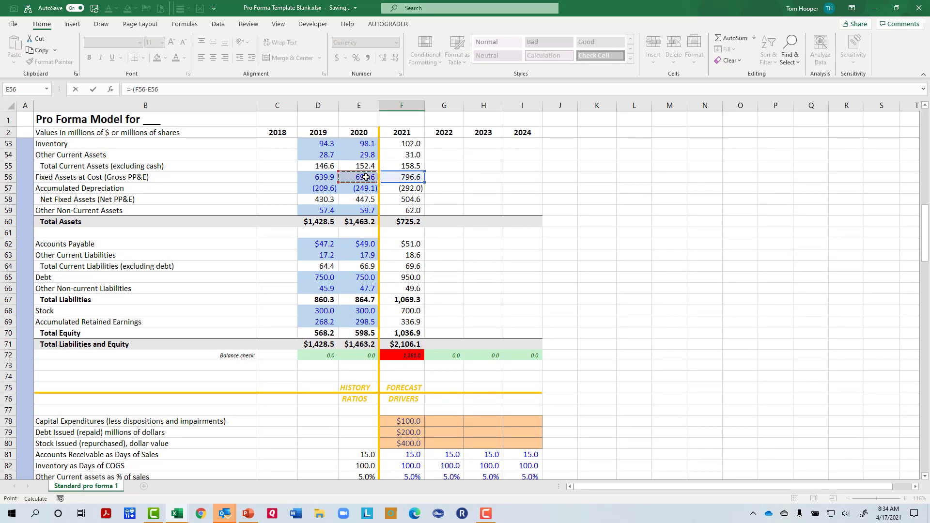
pyautogui.press('Return')
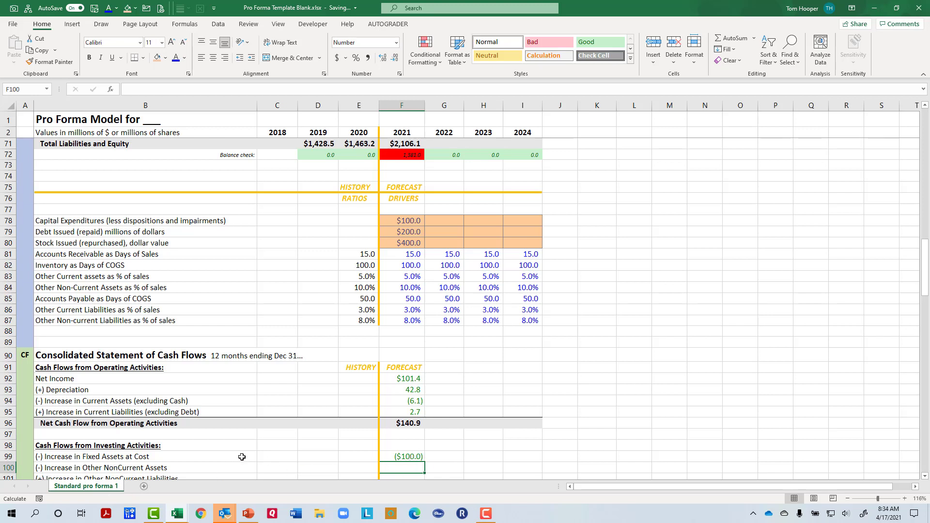
# Calculate the 2021 increase in other non-current assets as a cash outflow in F100 with =-(F59-E59).
pyautogui.write('=-')
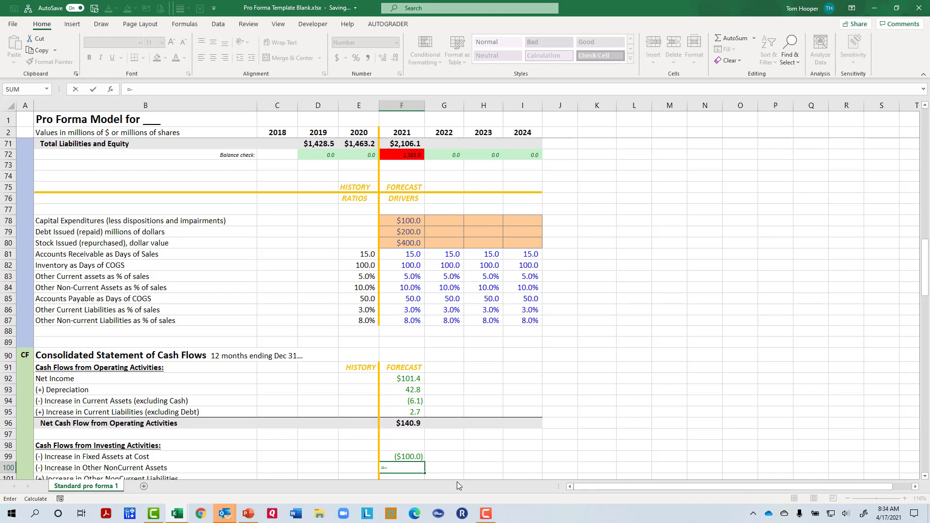
pyautogui.press('BackSpace')
pyautogui.write('(')
pyautogui.scroll(6, 370, 402)
pyautogui.scroll(2, 371, 374)
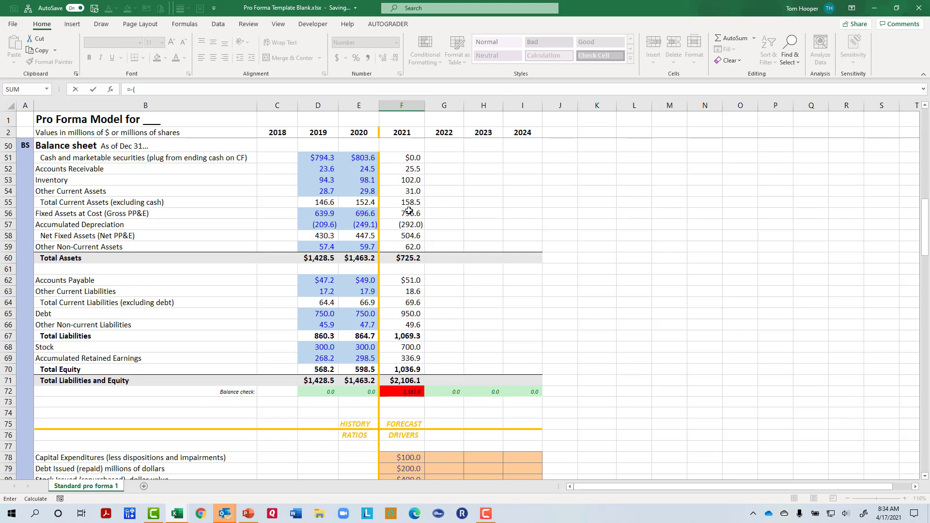
pyautogui.click(409, 247)
pyautogui.write('-')
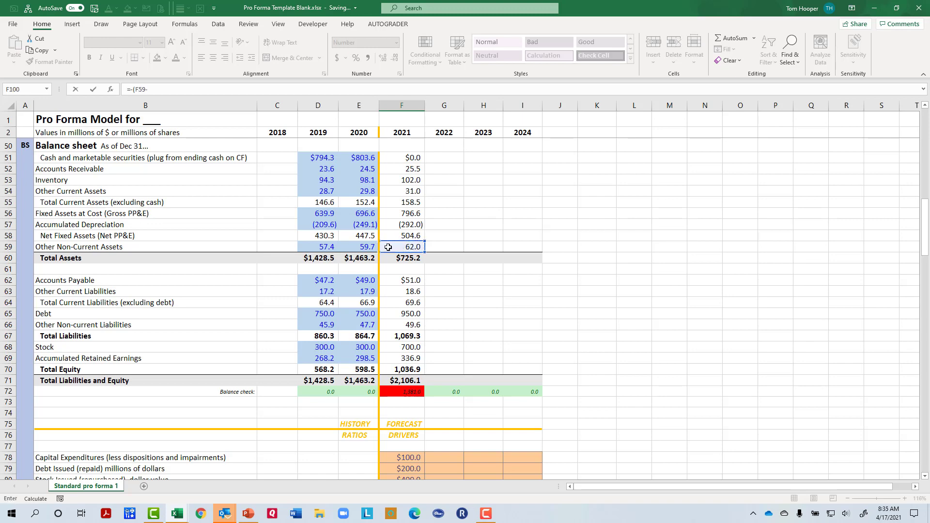
pyautogui.click(368, 246)
pyautogui.press('Return')
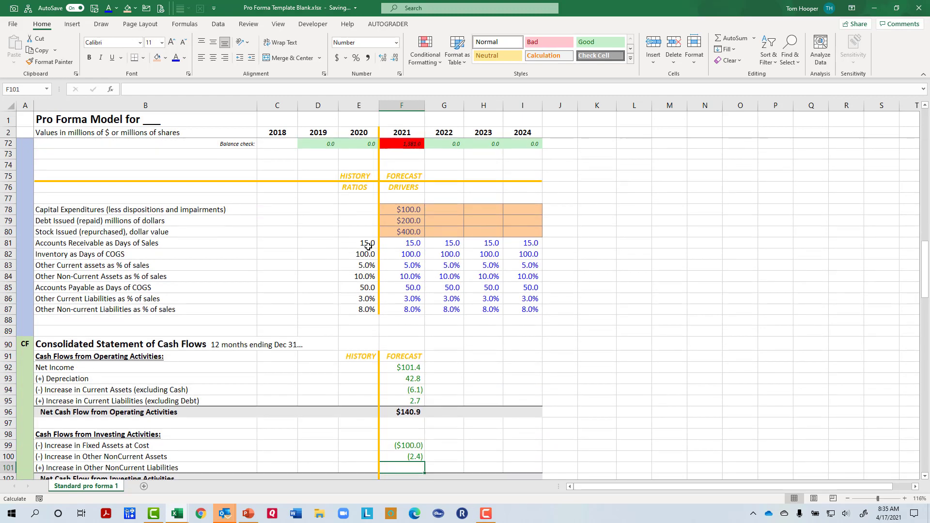
# Calculate the 2021 increase in other non-current liabilities in F101 with =F66-E66, and Net Cash Flow from Investing Activities in F102 with =SUM(F99:F101).
pyautogui.write('=')
pyautogui.scroll(3, 371, 247)
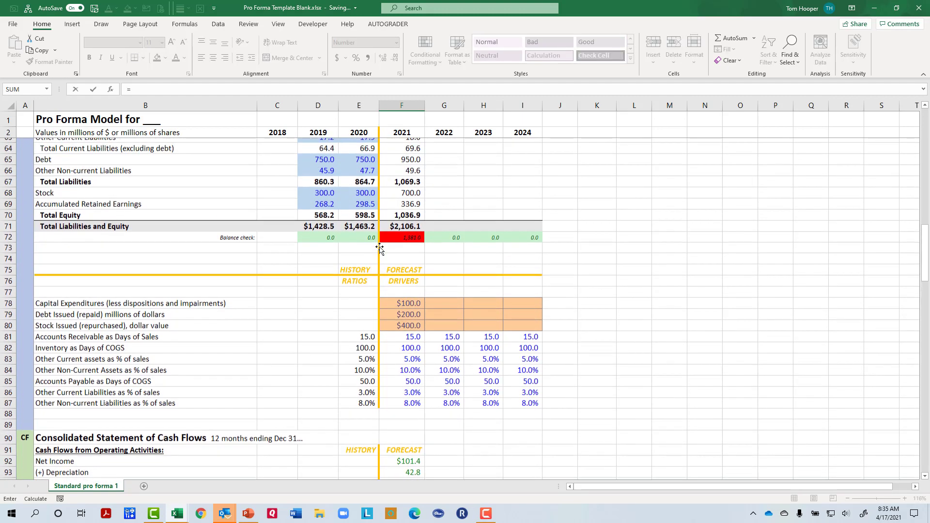
pyautogui.scroll(1, 375, 249)
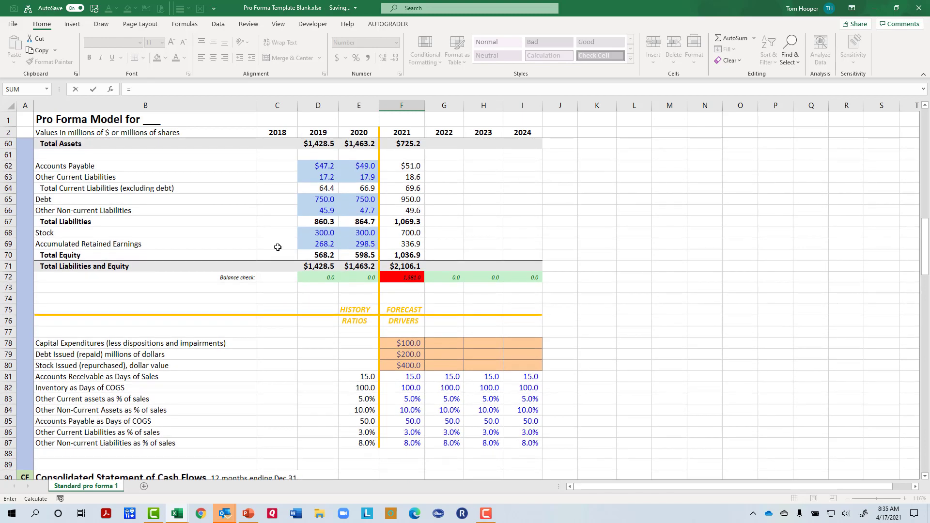
pyautogui.click(410, 211)
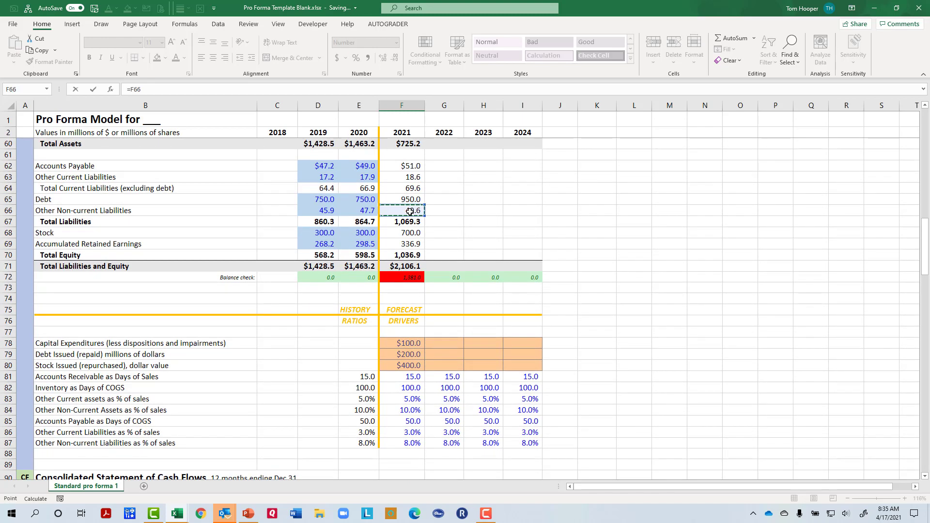
pyautogui.write('-')
pyautogui.click(361, 211)
pyautogui.press('Return')
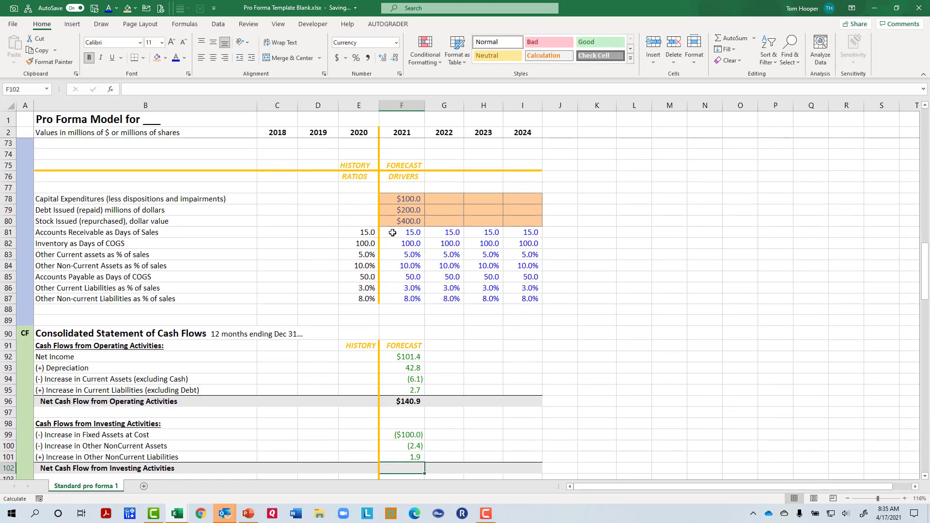
pyautogui.hotkey('alt', '=')
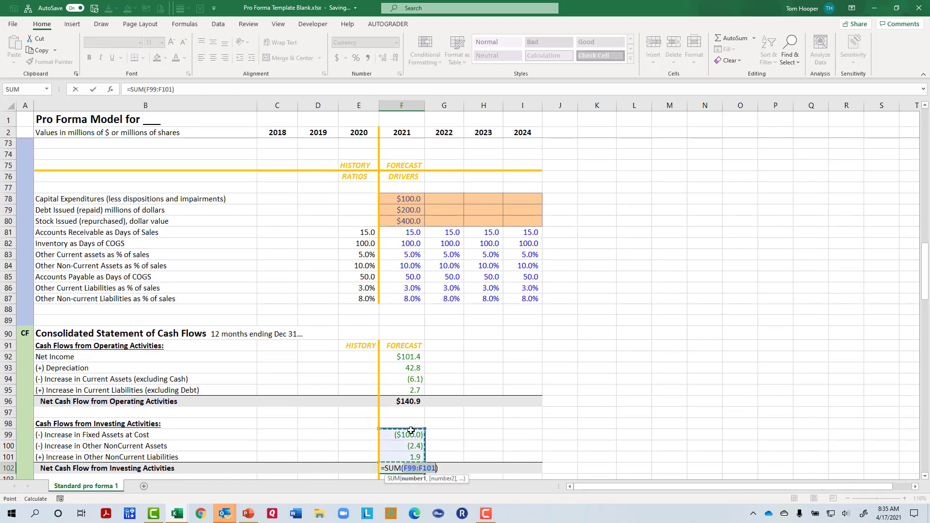
pyautogui.press('Return')
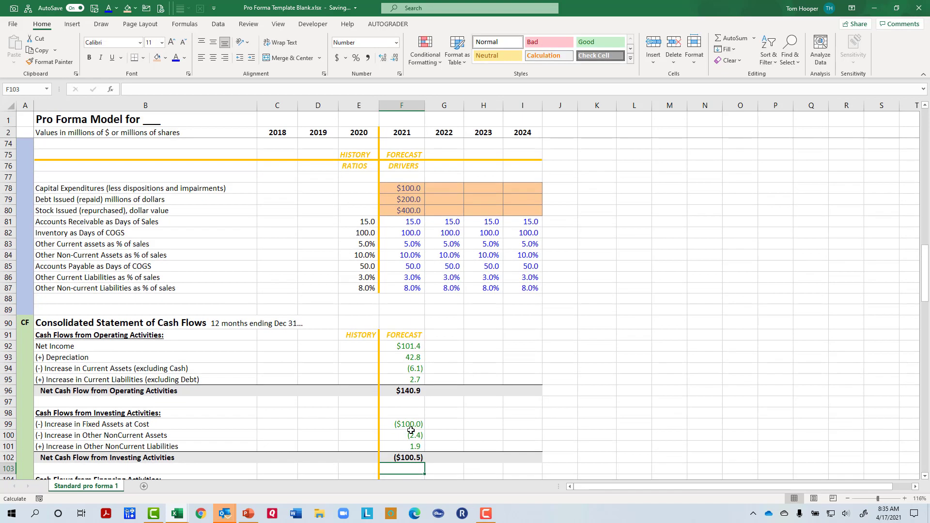
# Calculate the 2021 increase in debt in F105 of the financing activities as F65-E65.
pyautogui.scroll(-2, 411, 430)
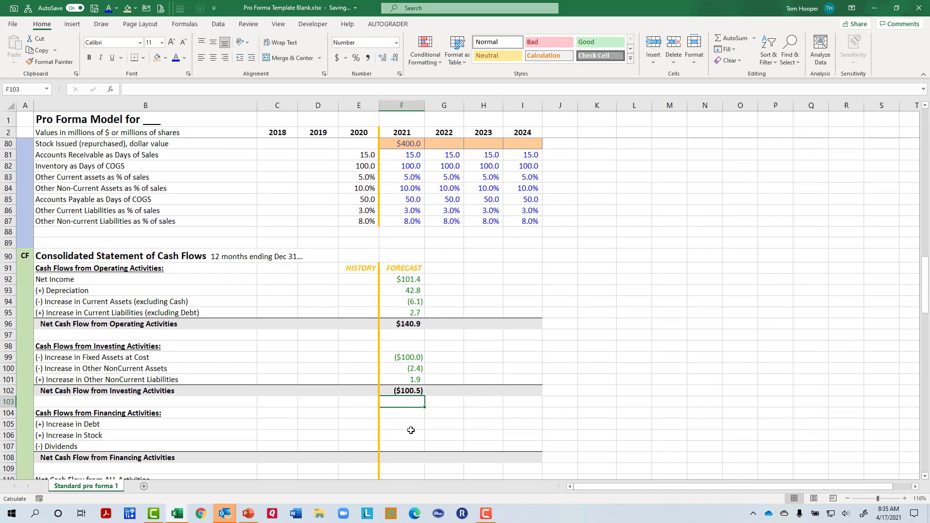
pyautogui.click(401, 424)
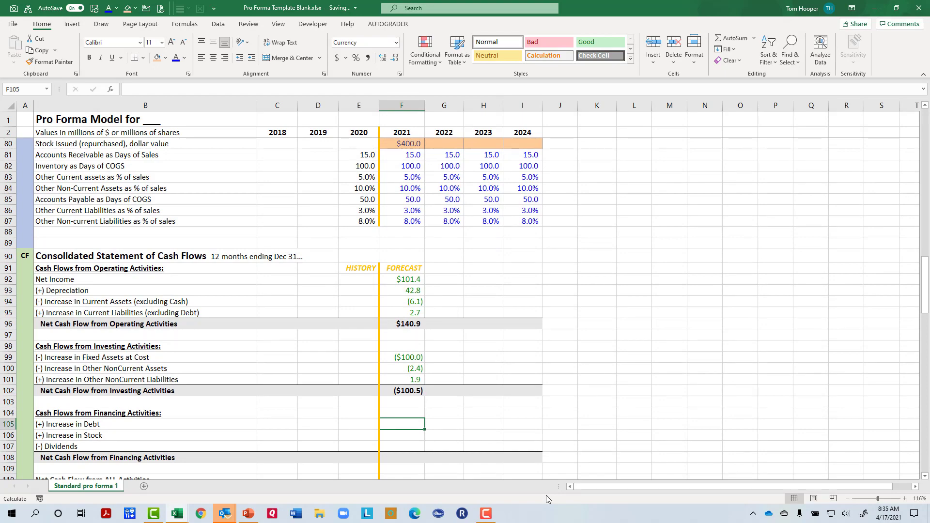
pyautogui.write('=')
pyautogui.scroll(5, 565, 436)
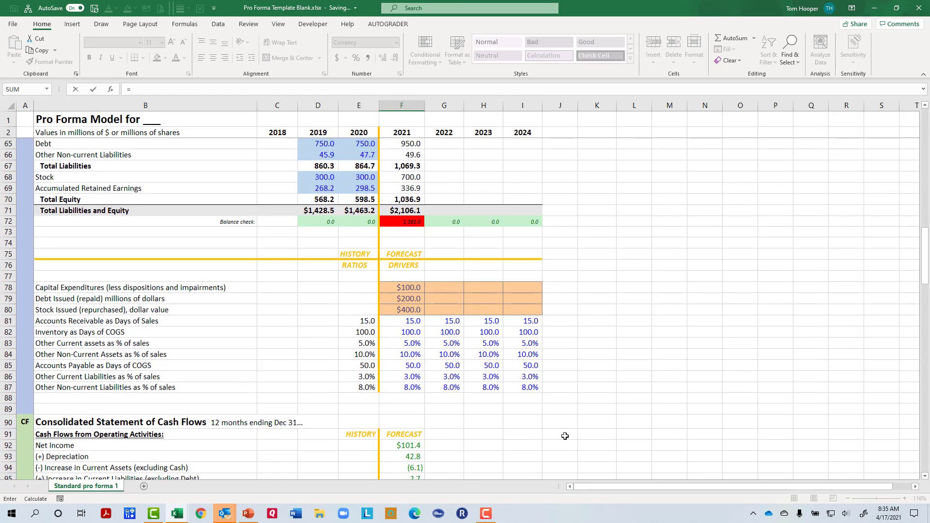
pyautogui.scroll(3, 565, 436)
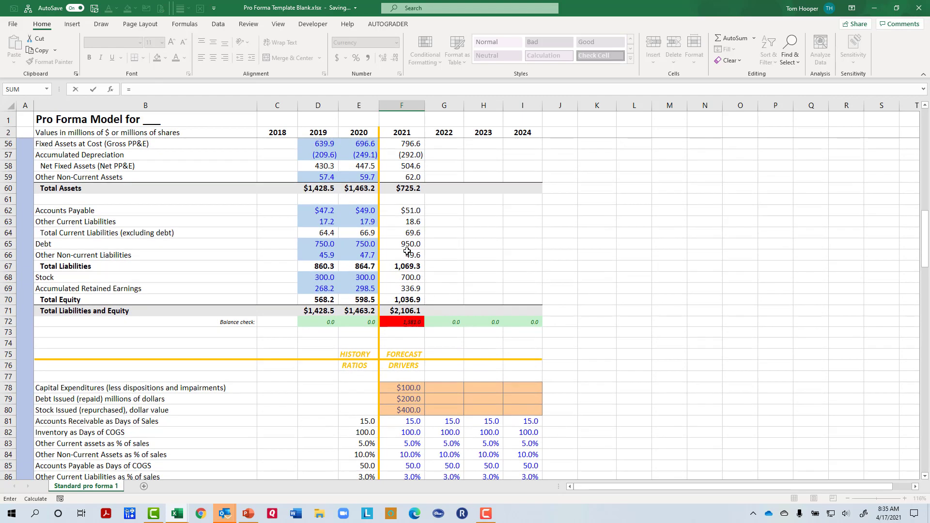
pyautogui.click(404, 245)
pyautogui.write('-')
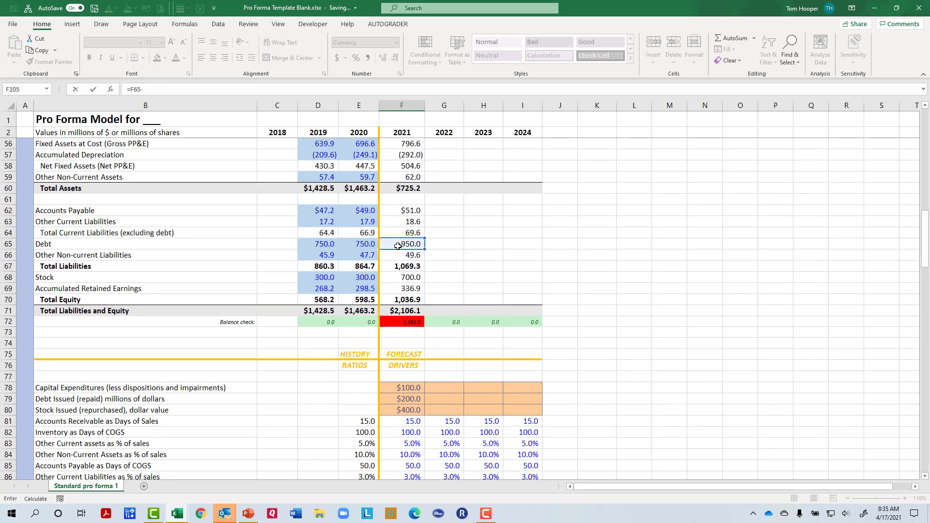
pyautogui.click(355, 244)
pyautogui.write(')')
pyautogui.press('Return')
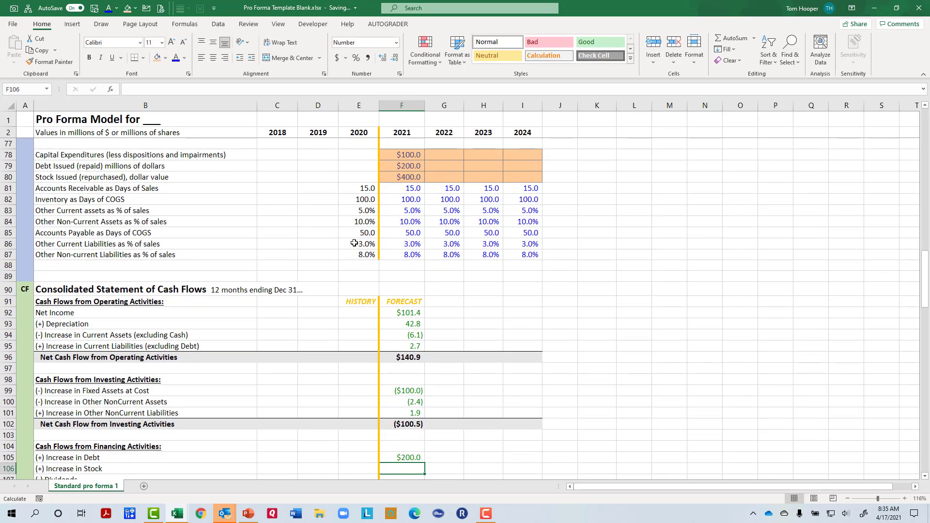
# Calculate the 2021 increase in stock in F106 of the financing activities with =F68-E68.
pyautogui.write('=')
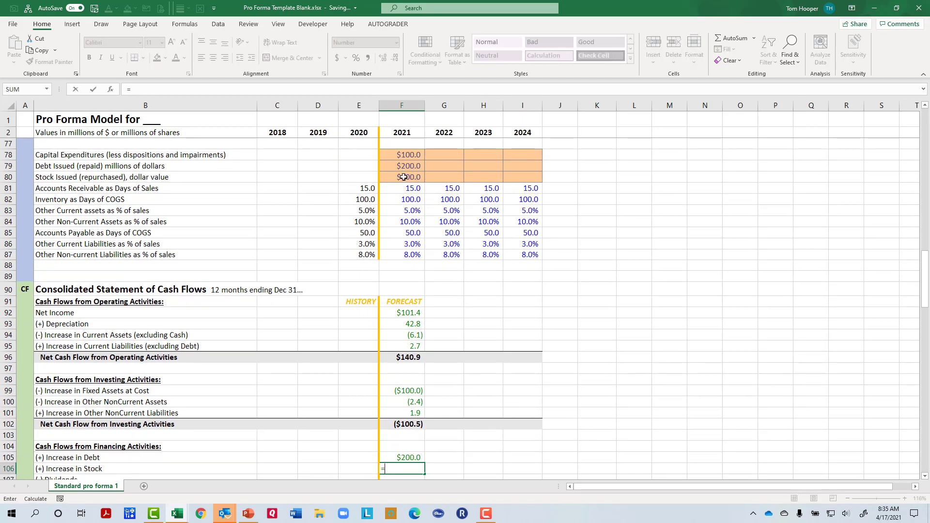
pyautogui.scroll(4, 404, 177)
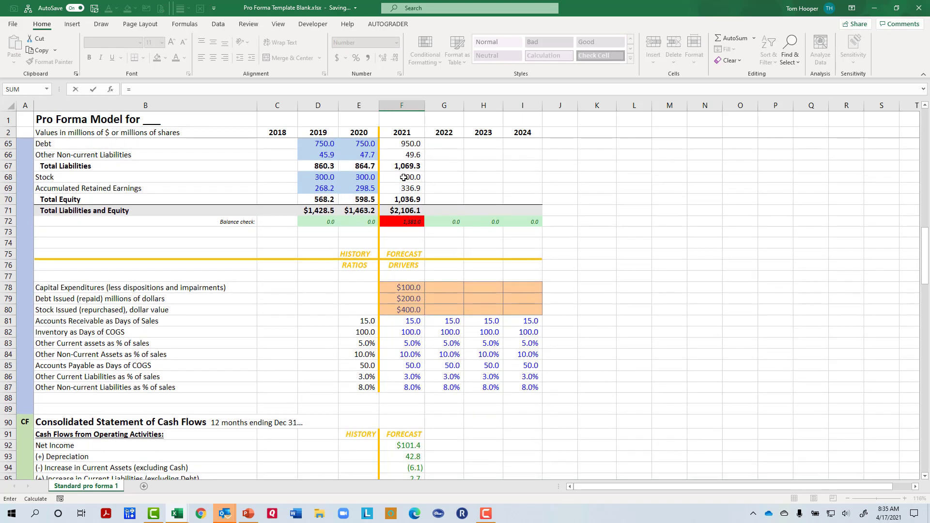
pyautogui.click(404, 177)
pyautogui.write('-')
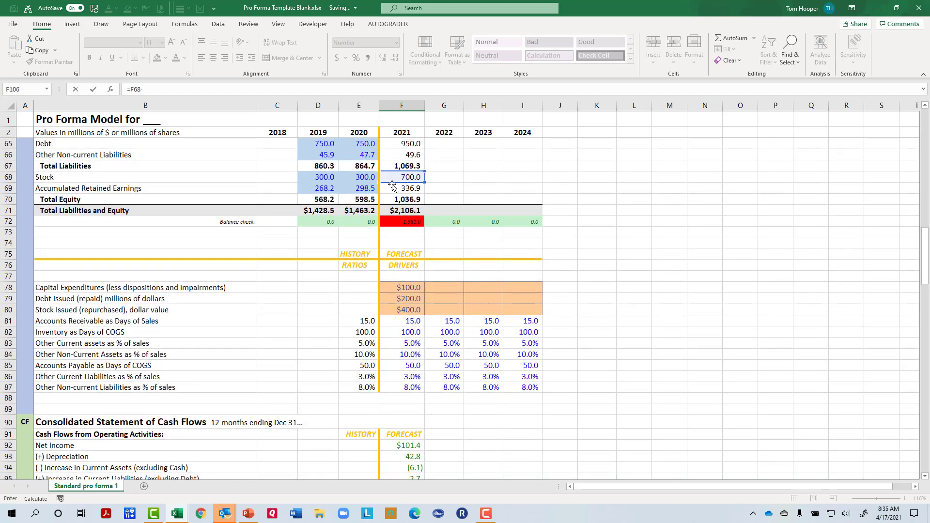
pyautogui.click(361, 176)
pyautogui.press('Return')
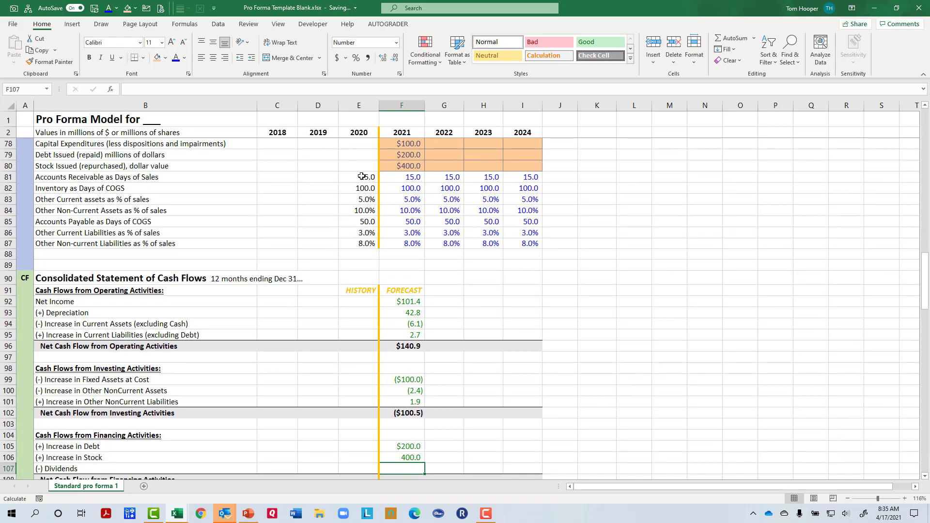
# Link 2021 Dividends in F107 to the income statement with =F29, and total financing cash flow in F108 with =SUM(F105:F107).
pyautogui.write('=')
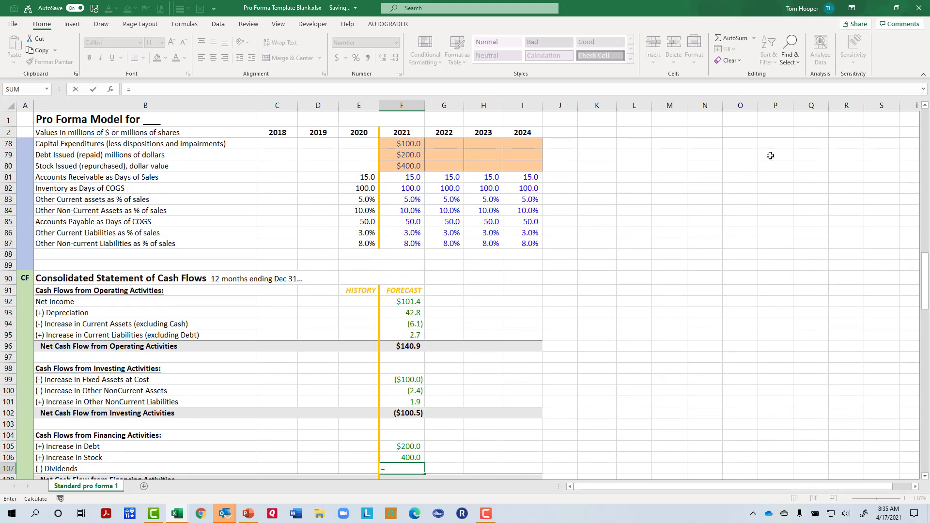
pyautogui.moveTo(925, 278); pyautogui.dragTo(927, 165)
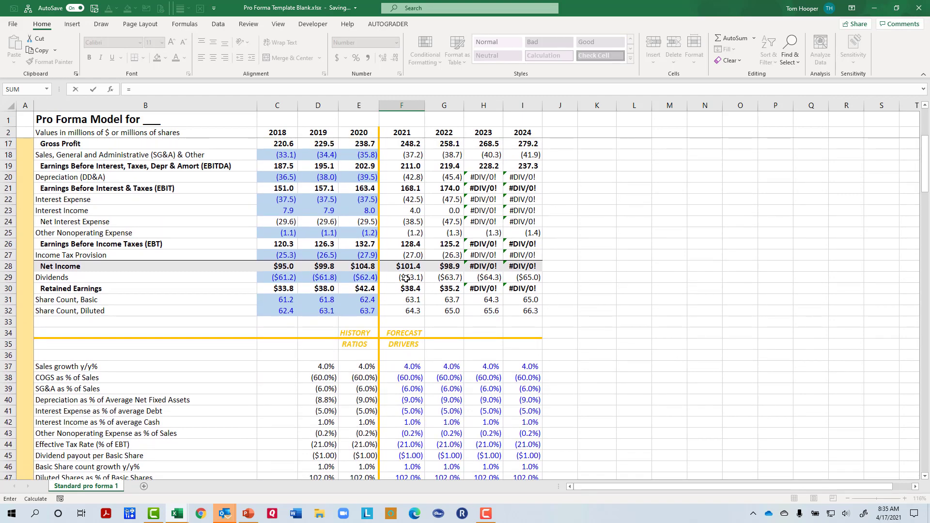
pyautogui.click(406, 277)
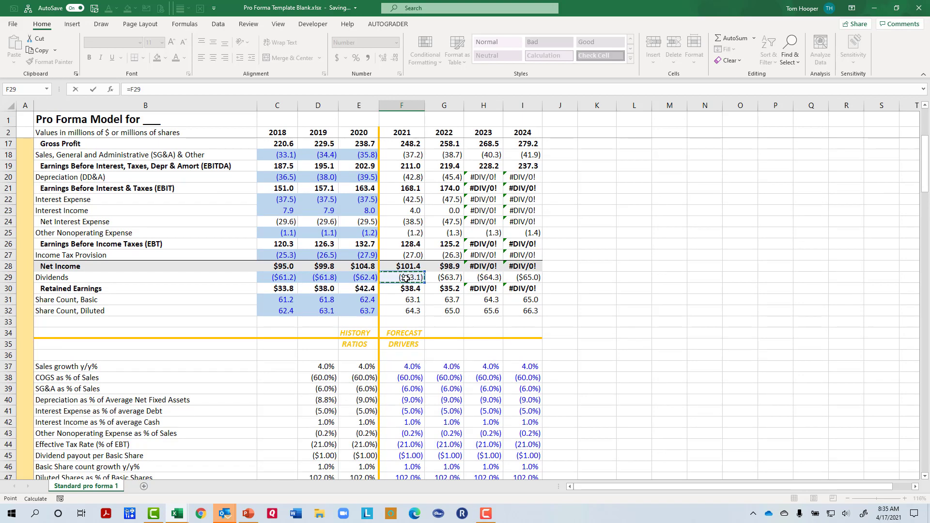
pyautogui.press('Escape')
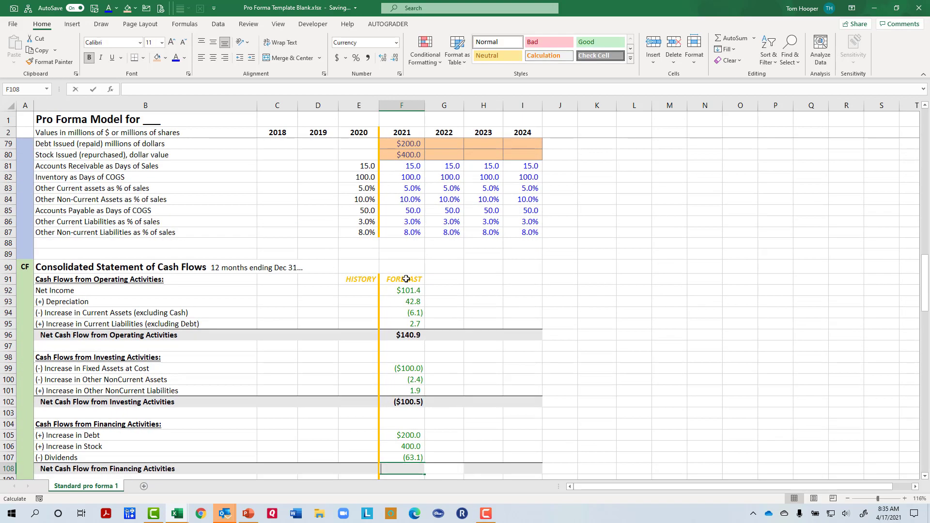
pyautogui.hotkey('alt', '=')
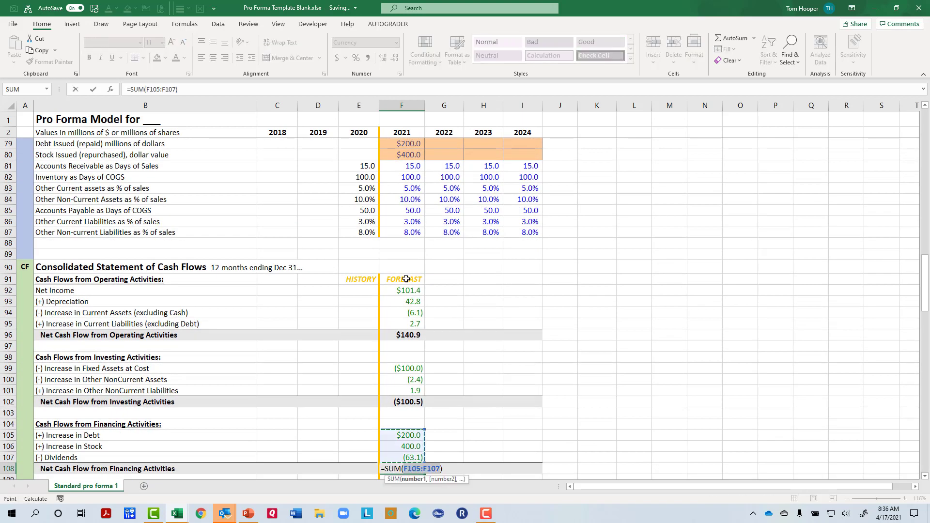
pyautogui.press('Return')
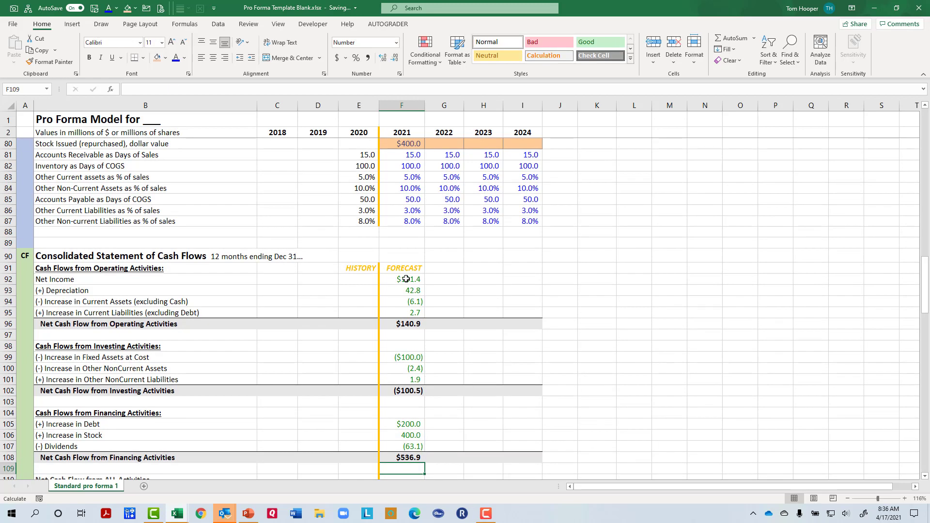
# Calculate the 2021 Net Cash Flow from ALL Activities in F110 with =F96+F102+F108.
pyautogui.scroll(-1, 583, 391)
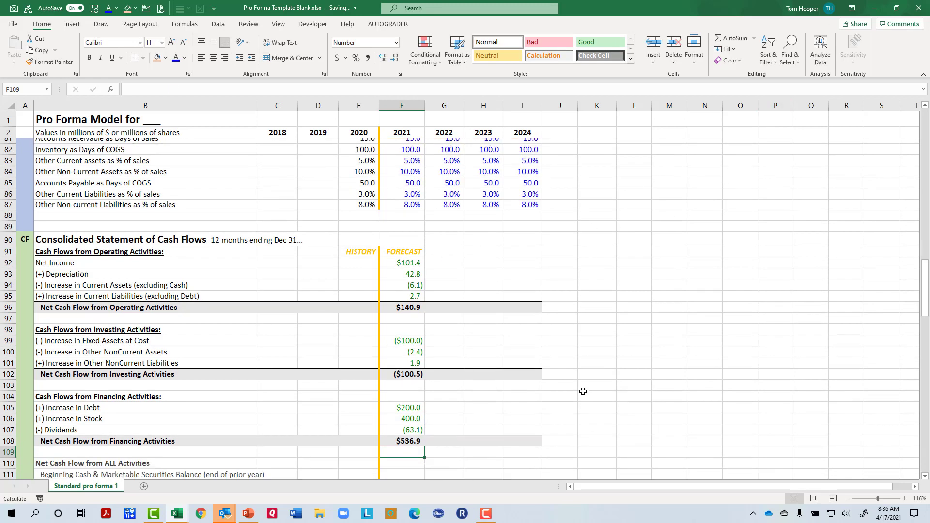
pyautogui.scroll(-2, 583, 391)
pyautogui.press('Down')
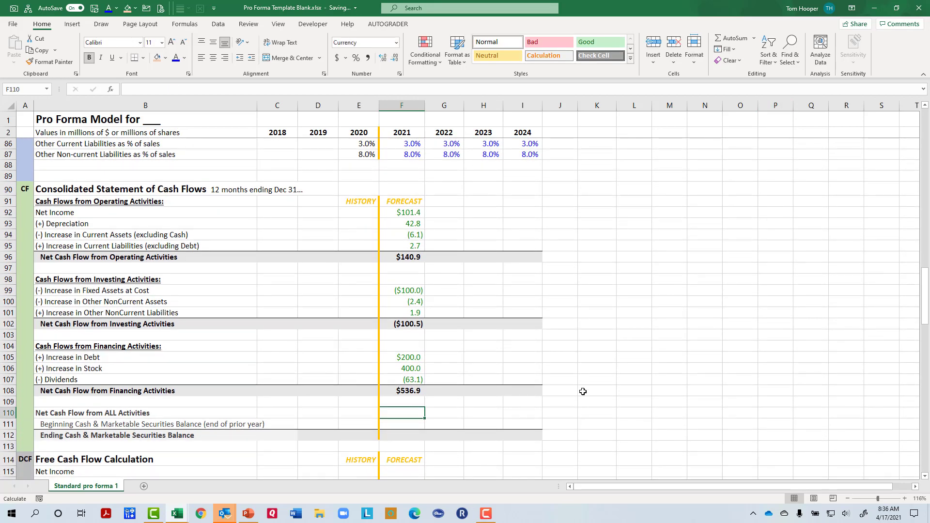
pyautogui.write('=')
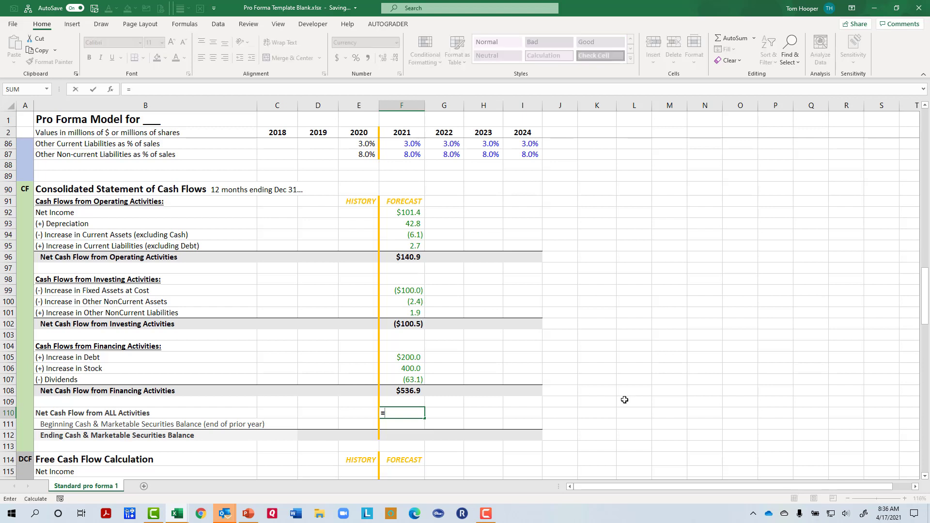
pyautogui.click(410, 256)
pyautogui.write('+')
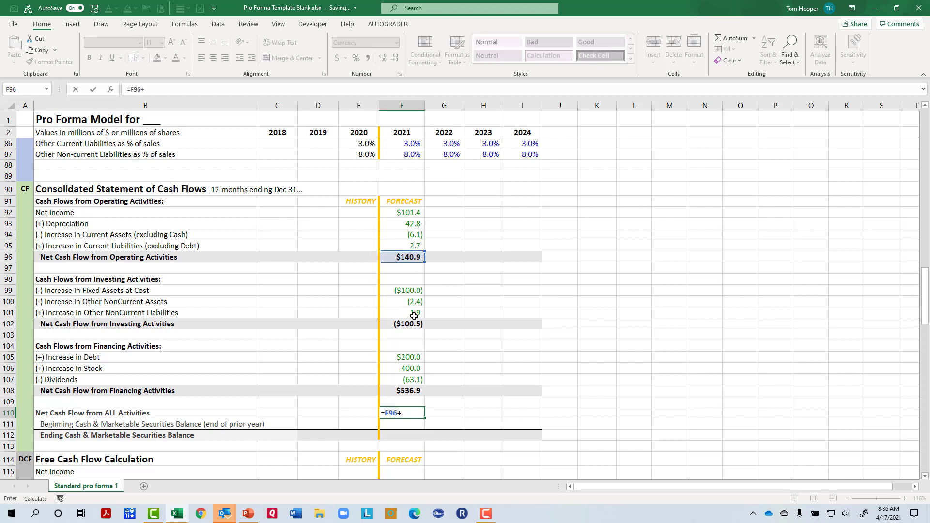
pyautogui.click(410, 325)
pyautogui.write('+')
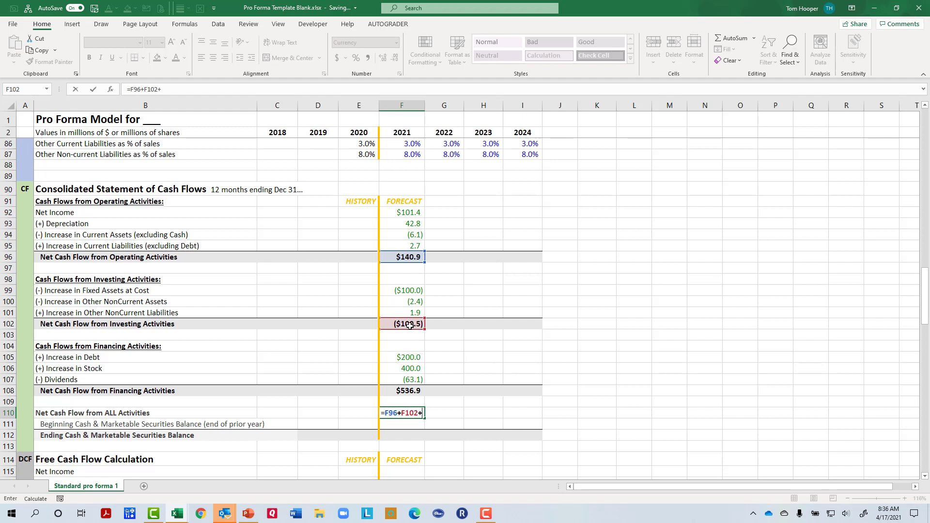
pyautogui.click(412, 390)
pyautogui.press('Return')
# Link the 2021 beginning cash balance in F111 with =E51, and calculate the ending cash balance in F112 with =SUM(F110:F111).
pyautogui.write('=')
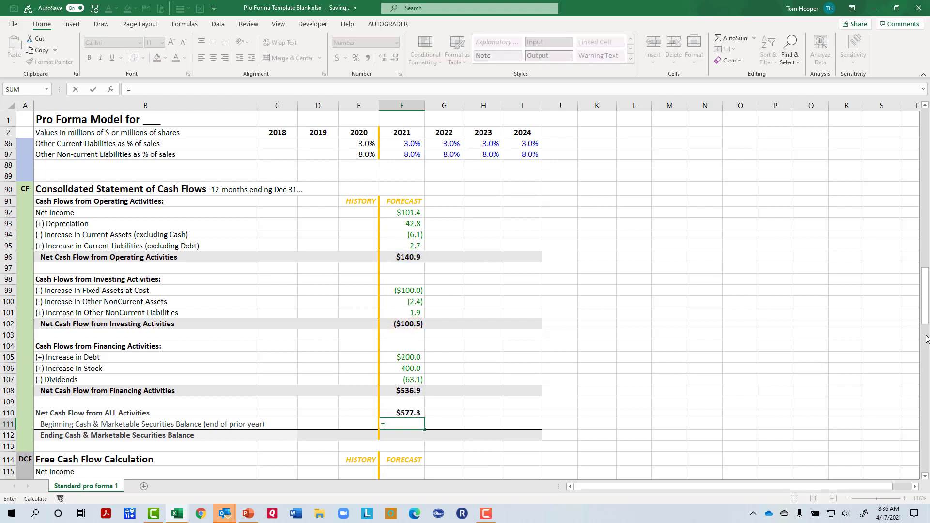
pyautogui.moveTo(926, 310); pyautogui.dragTo(926, 238)
pyautogui.click(355, 179)
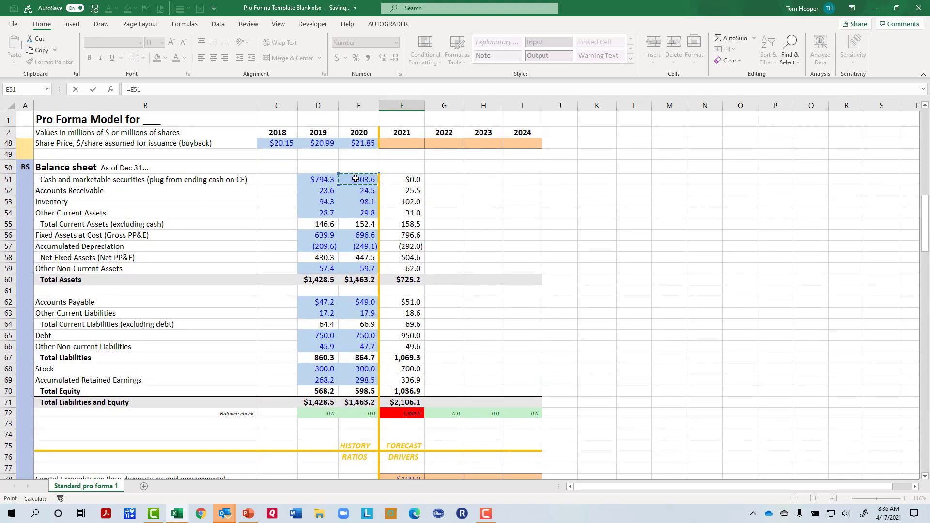
pyautogui.press('Return')
pyautogui.hotkey('alt', '=')
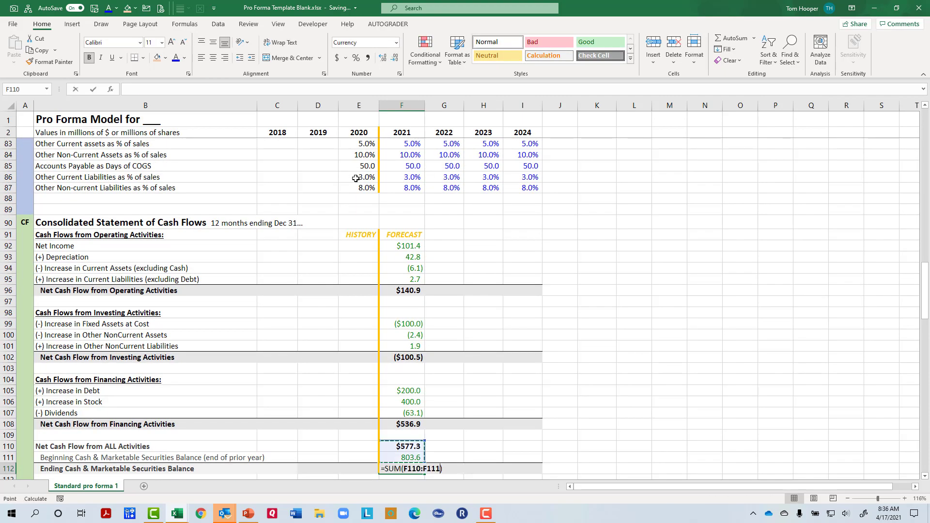
pyautogui.press('Return')
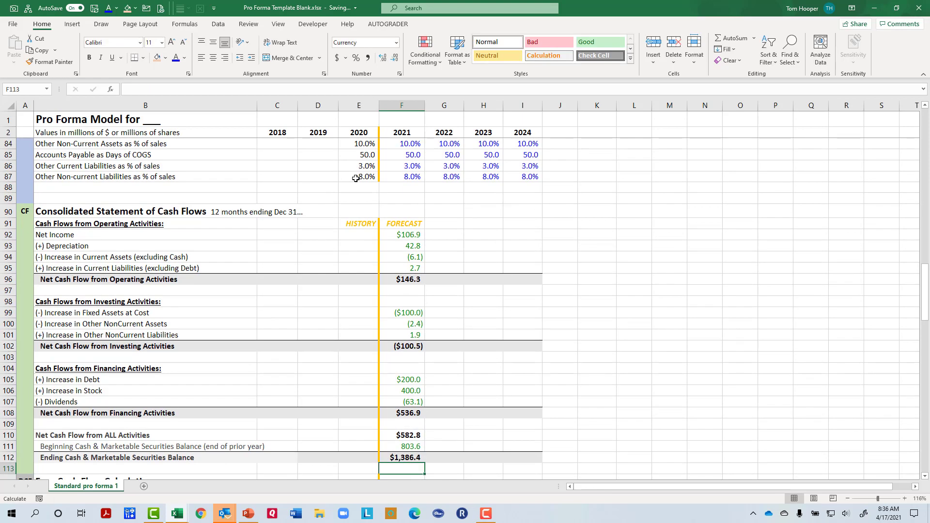
# Examine the ending cash formula in F112, the linked 2021 balance sheet cash in F51 and the balance check in F72.
pyautogui.press('Up')
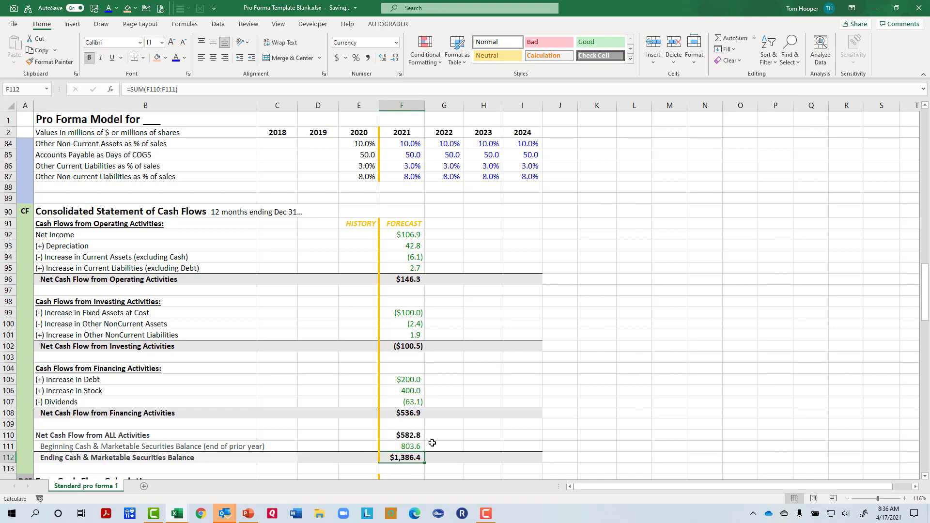
pyautogui.scroll(12, 926, 294)
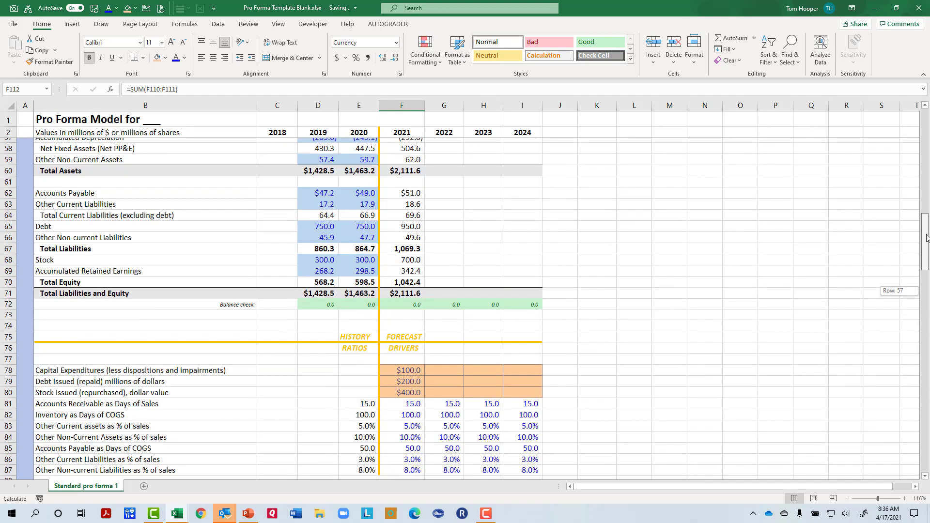
pyautogui.click(412, 171)
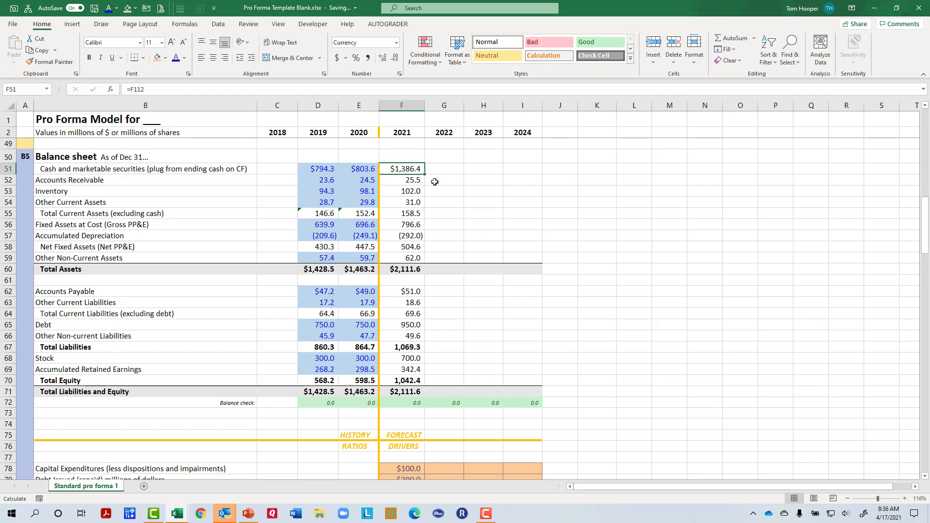
pyautogui.click(405, 403)
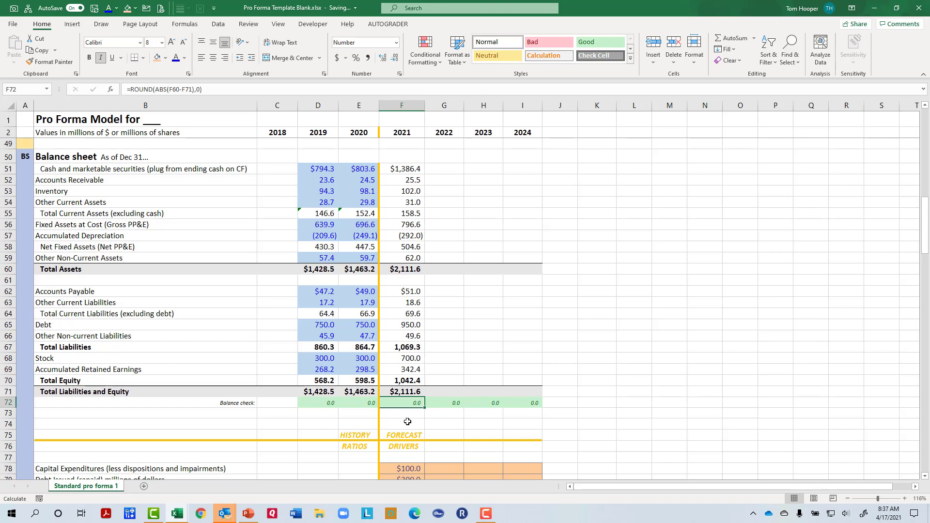
pyautogui.scroll(-2, 408, 421)
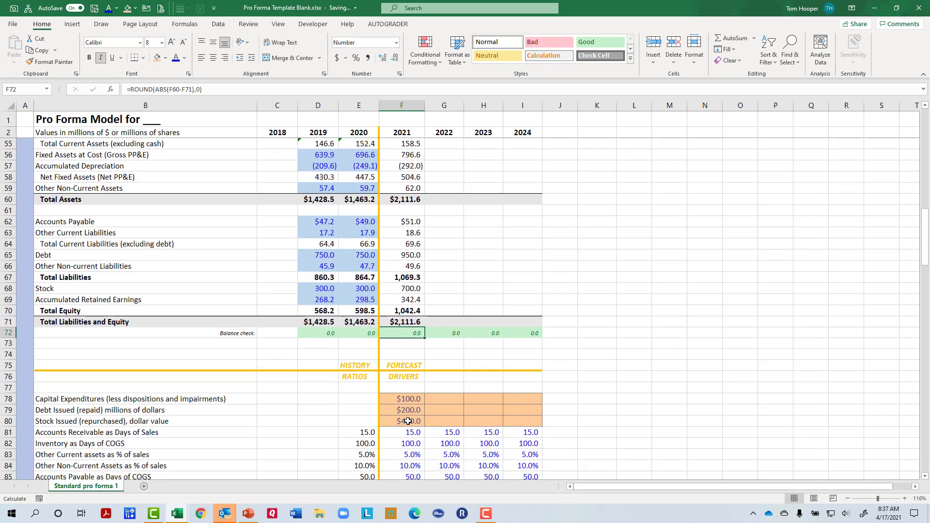
pyautogui.scroll(2, 408, 421)
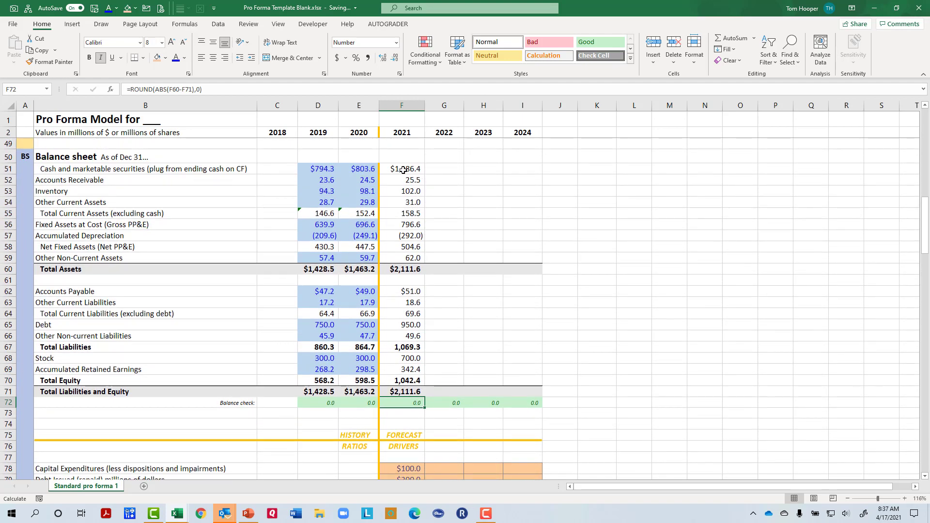
# Fill the 2021 balance sheet formulas and balance check across F51:I72 through 2024.
pyautogui.click(406, 168)
pyautogui.keyDown('shift'); pyautogui.click(524, 402); pyautogui.keyUp('shift')
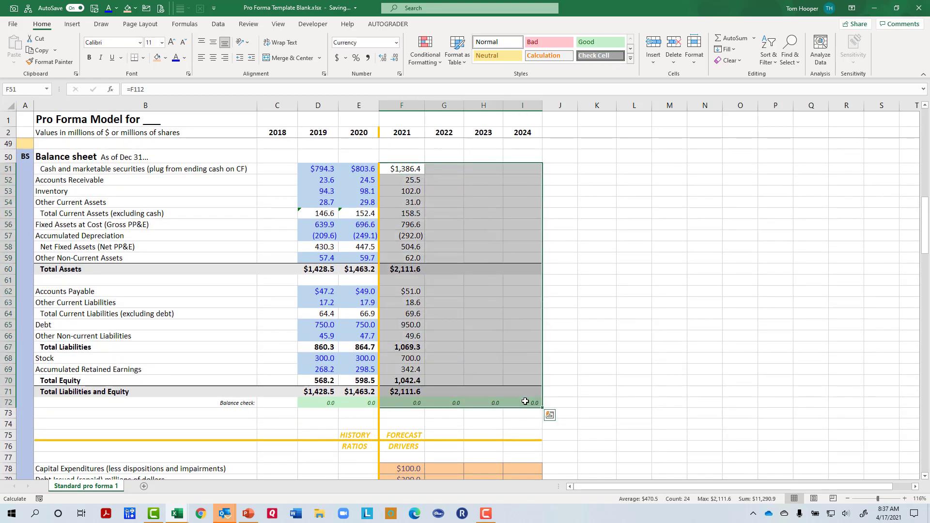
pyautogui.hotkey('ctrl', 'r')
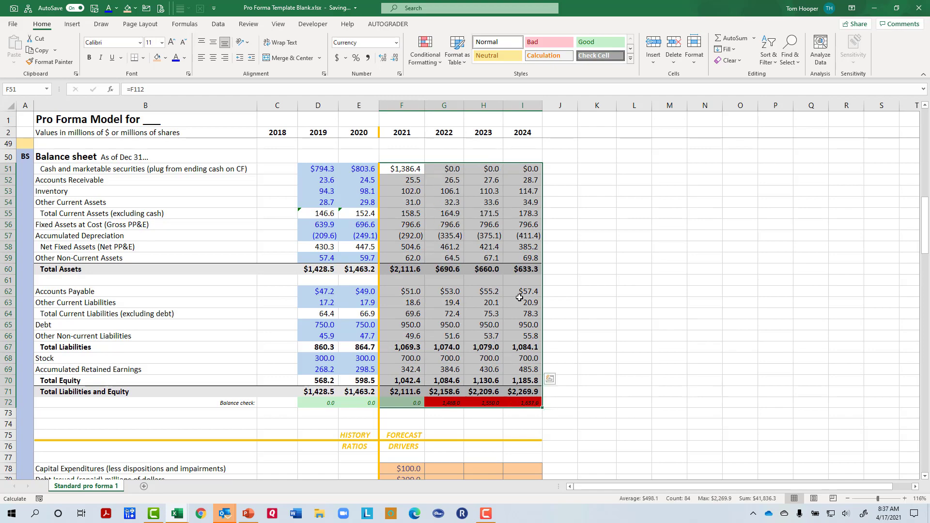
# Fill the 2021 cash flow statement formulas across F92:I112 through 2024.
pyautogui.scroll(-4, 518, 295)
pyautogui.scroll(-9, 516, 295)
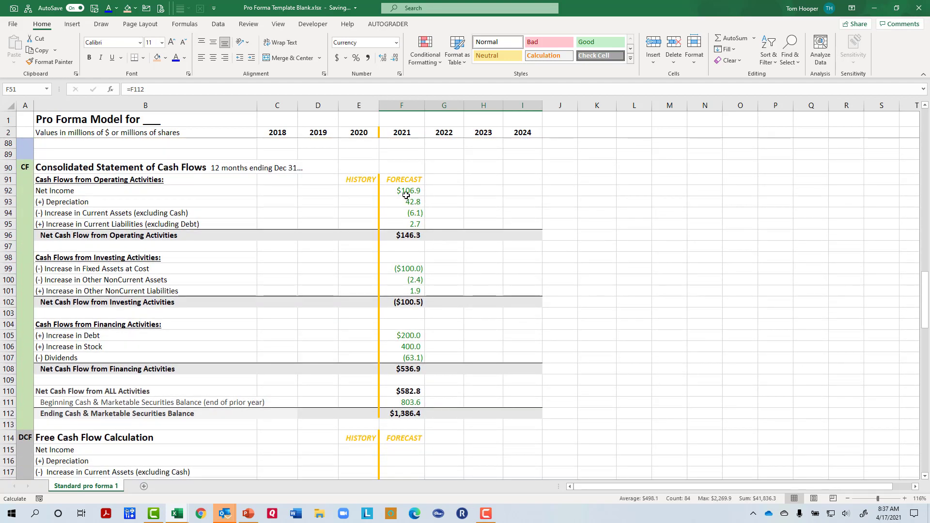
pyautogui.click(404, 190)
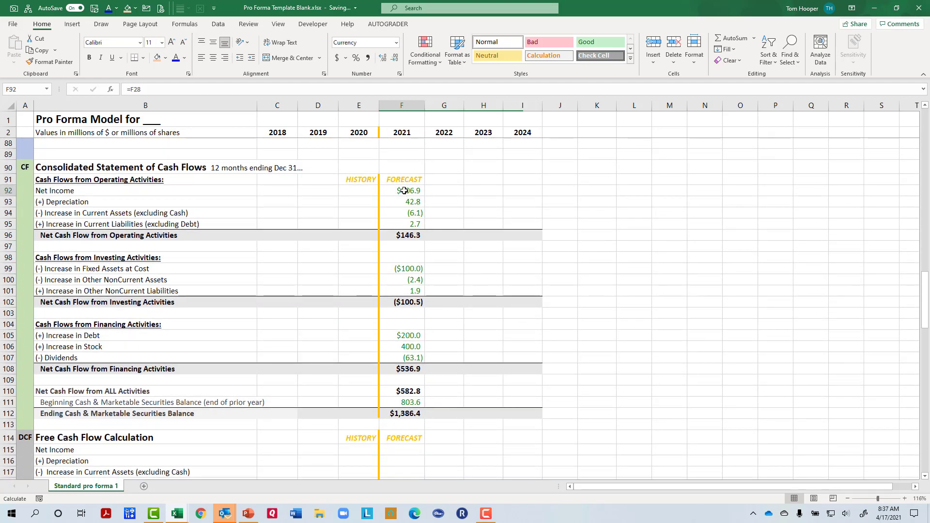
pyautogui.keyDown('shift'); pyautogui.click(529, 414); pyautogui.keyUp('shift')
pyautogui.hotkey('ctrl', 'r')
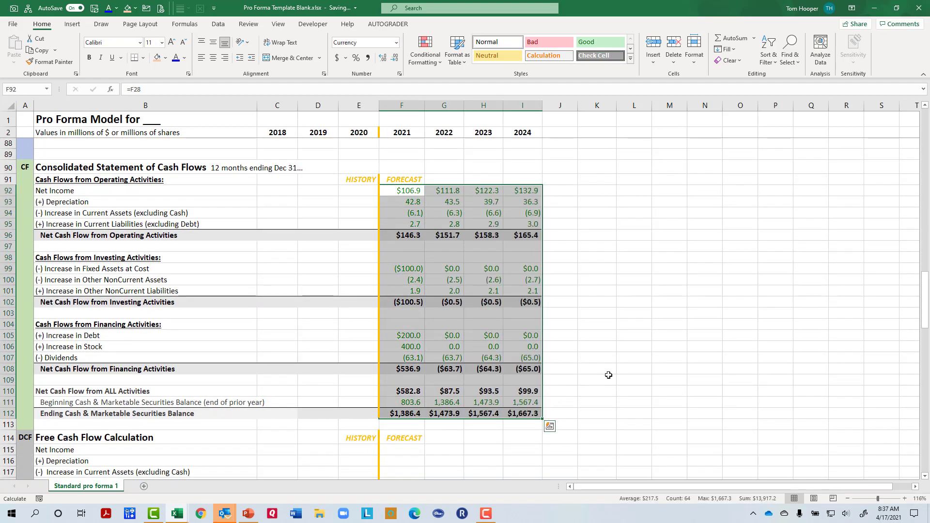
# Review the 2021–2024 balance check row, balance sheet forecast and income statement forecast.
pyautogui.scroll(13, 610, 351)
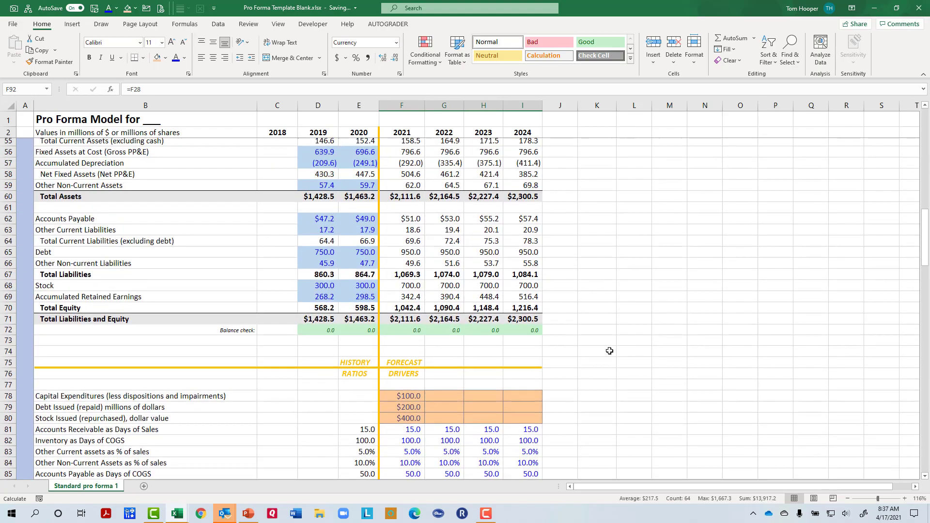
pyautogui.scroll(1, 609, 351)
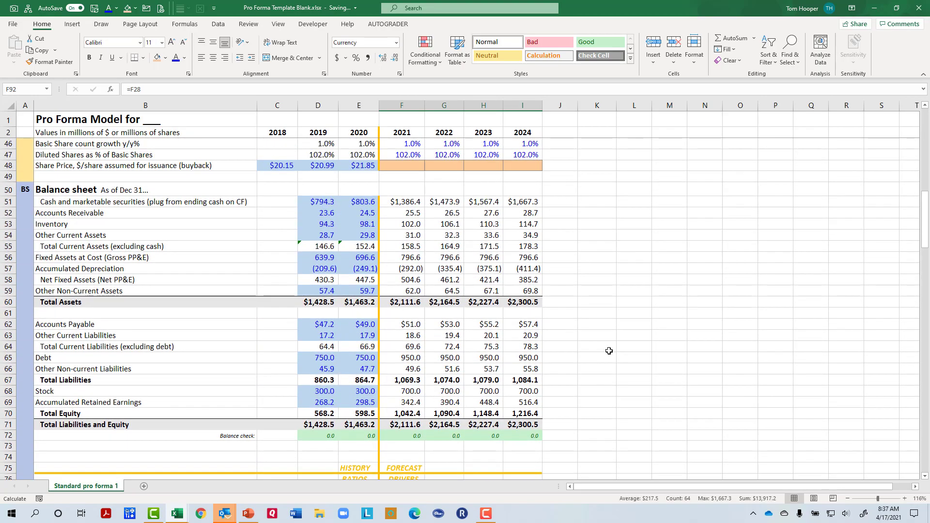
pyautogui.scroll(8, 609, 351)
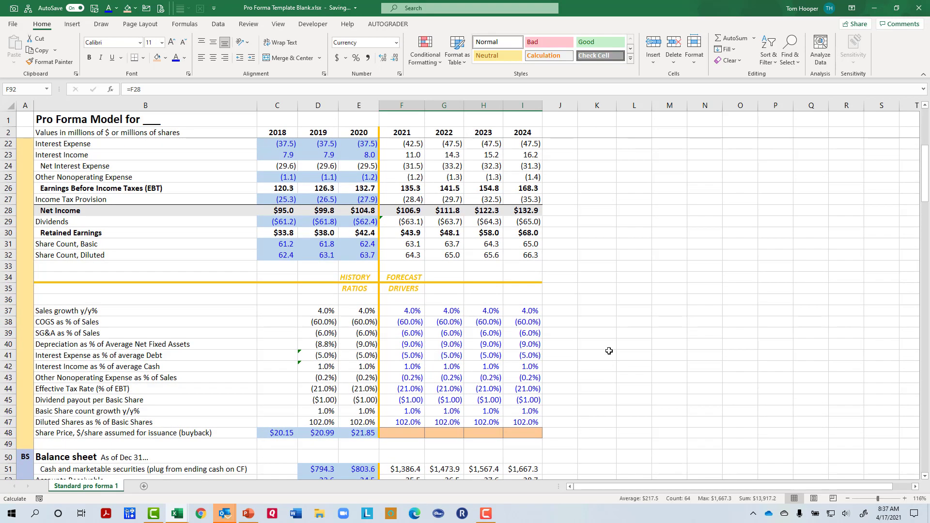
pyautogui.scroll(3, 609, 351)
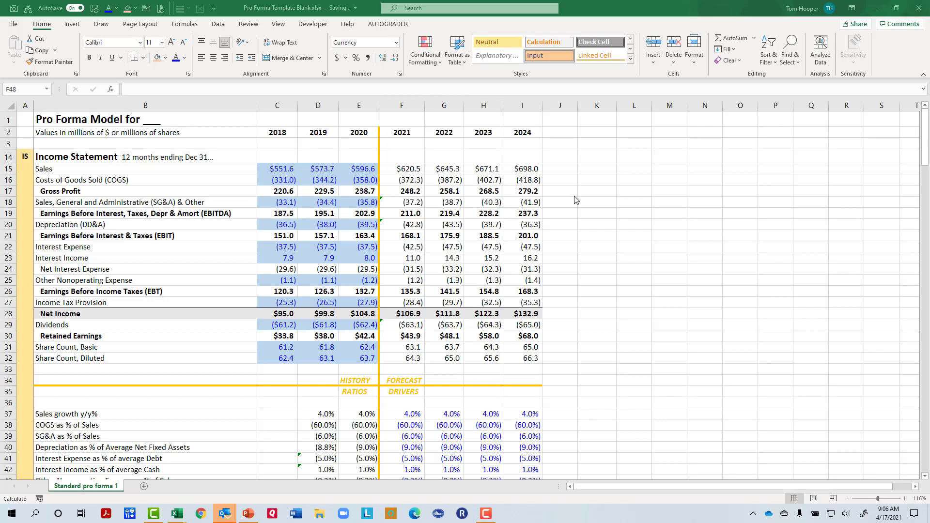
# Examine the 2021–2024 basic share count growth drivers in F46:I46 and the basic share count forecast in F31:I31.
pyautogui.scroll(-4, 620, 285)
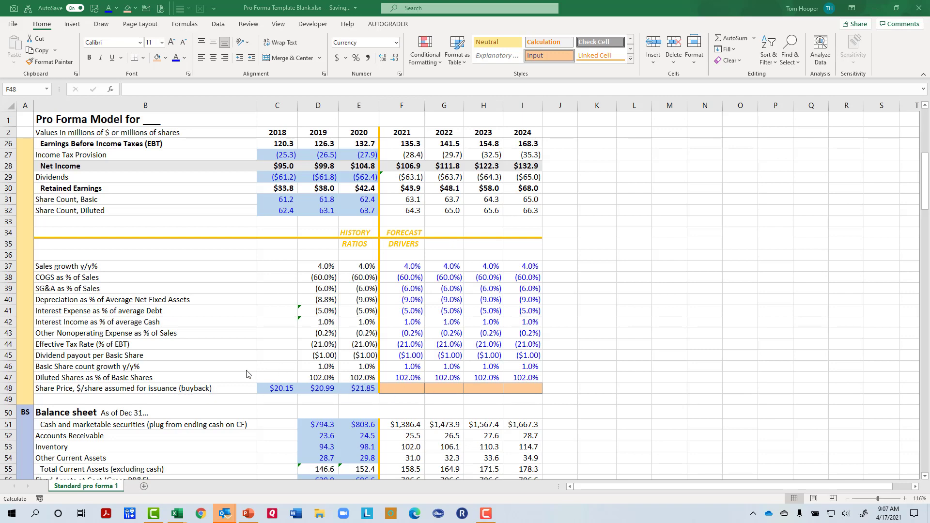
pyautogui.click(381, 372)
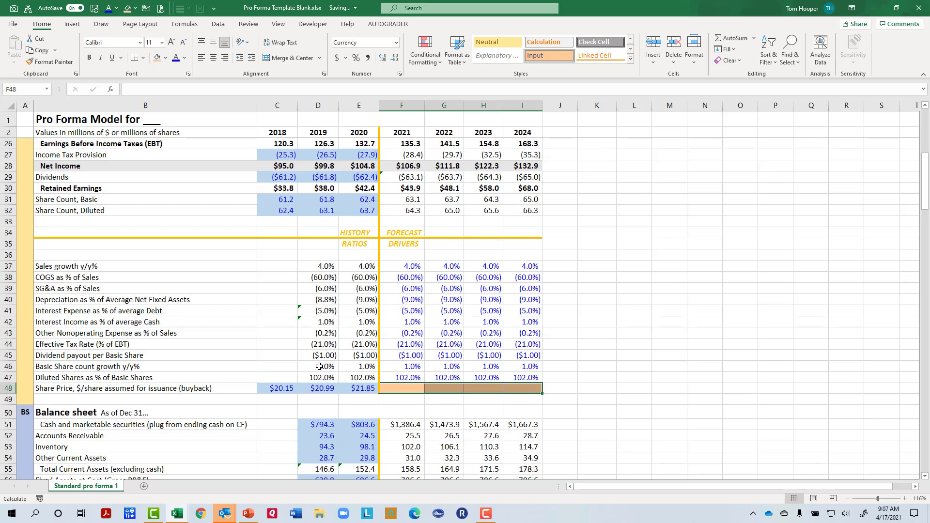
pyautogui.moveTo(319, 367); pyautogui.dragTo(521, 366)
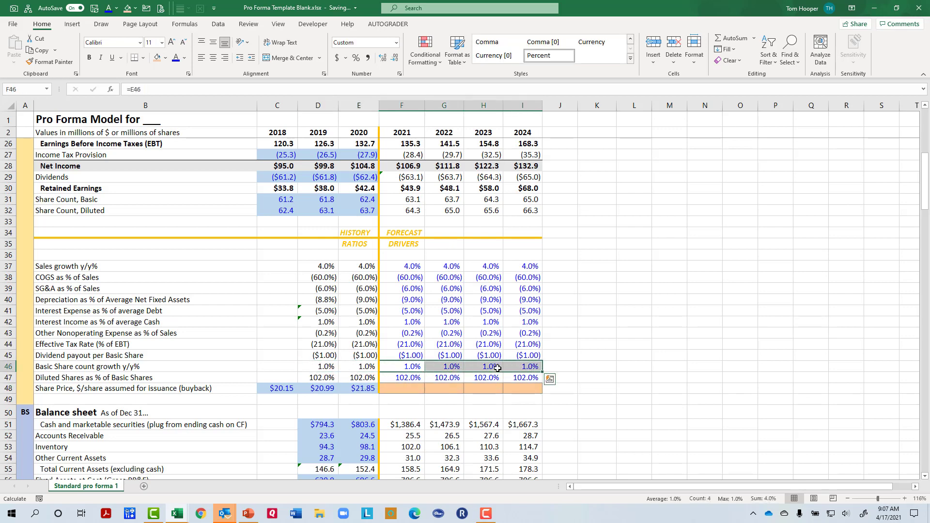
pyautogui.click(405, 198)
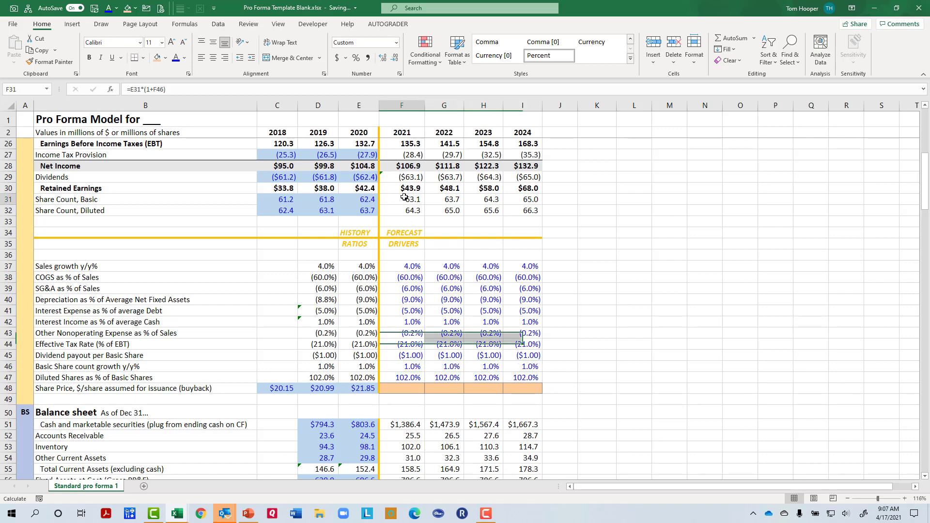
pyautogui.moveTo(405, 198); pyautogui.dragTo(520, 200)
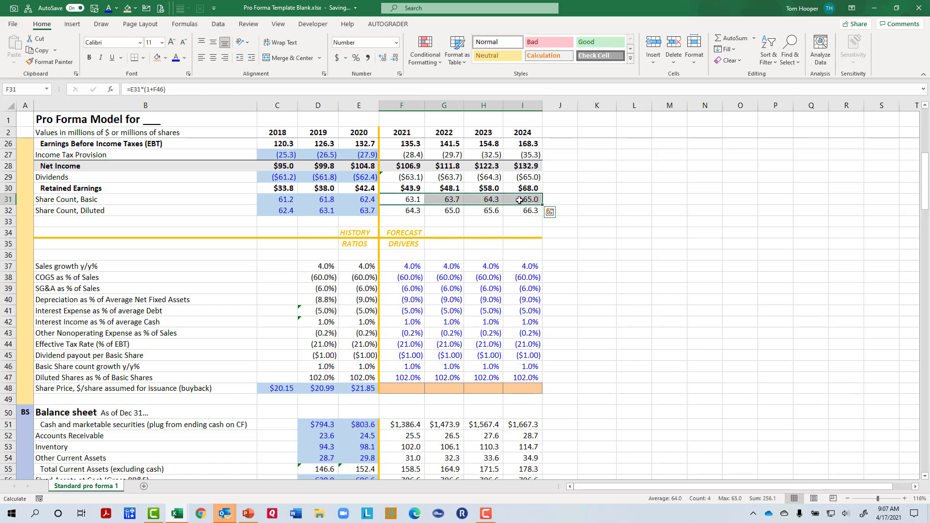
# Enter the note "Adjust bal sheet for this" in K46 beside the basic share count growth row.
pyautogui.click(604, 367)
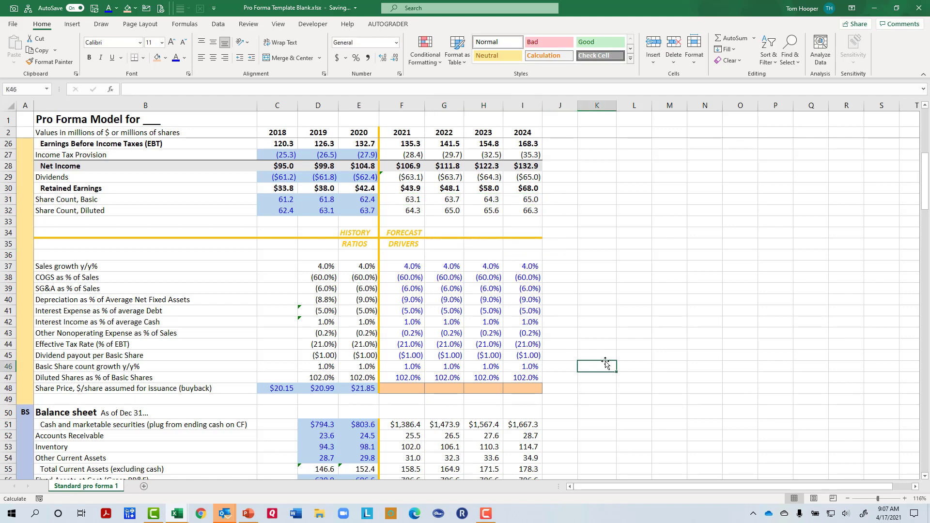
pyautogui.write('Adjust bal')
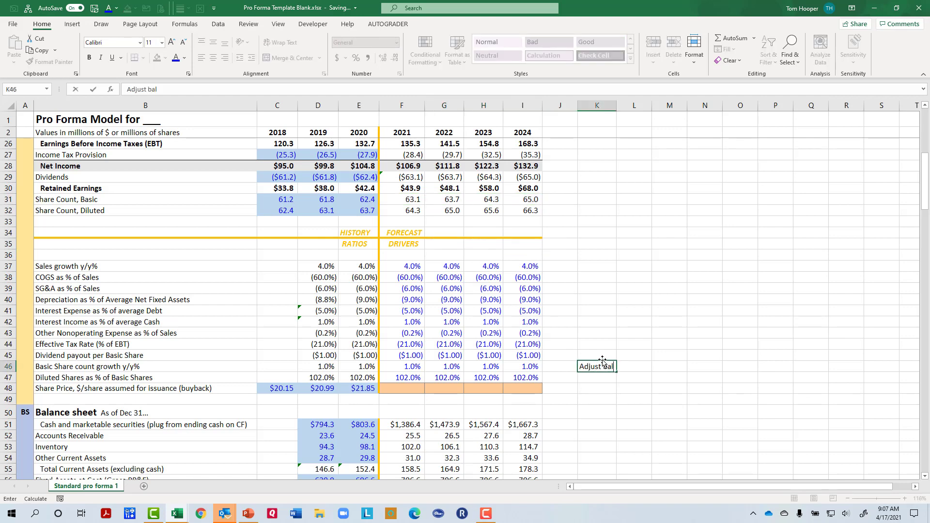
pyautogui.write(' sheet for this')
pyautogui.press('Return')
# Examine the 2021 stock issued input in F80, the stock formula in F68 and the balance sheet forecast.
pyautogui.scroll(-4, 603, 369)
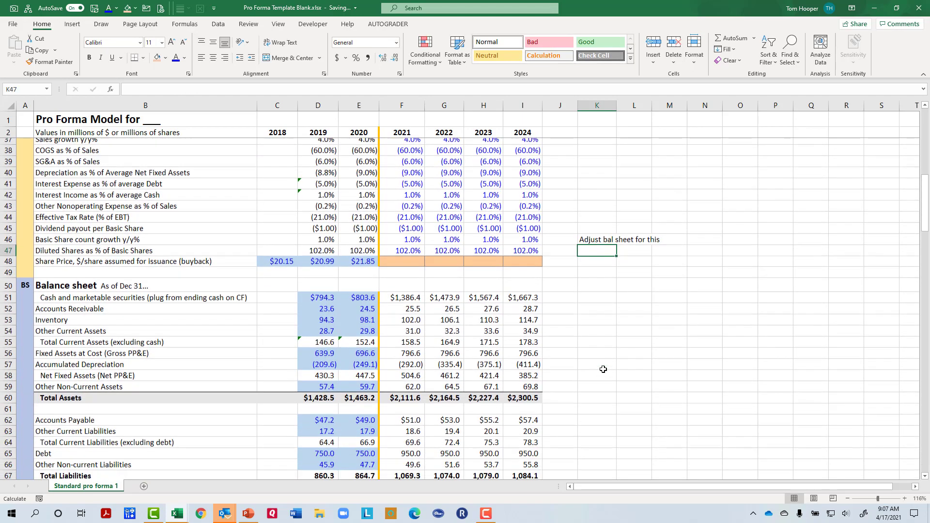
pyautogui.scroll(-7, 603, 369)
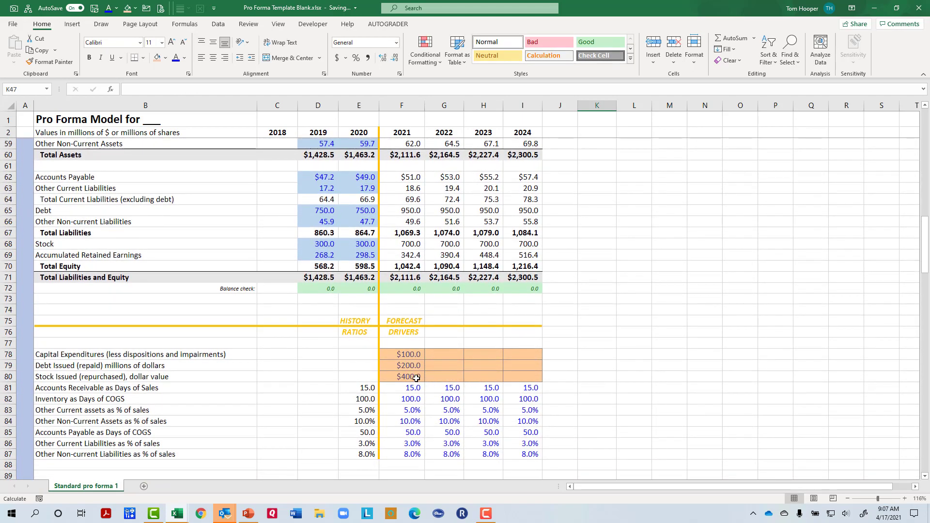
pyautogui.click(416, 378)
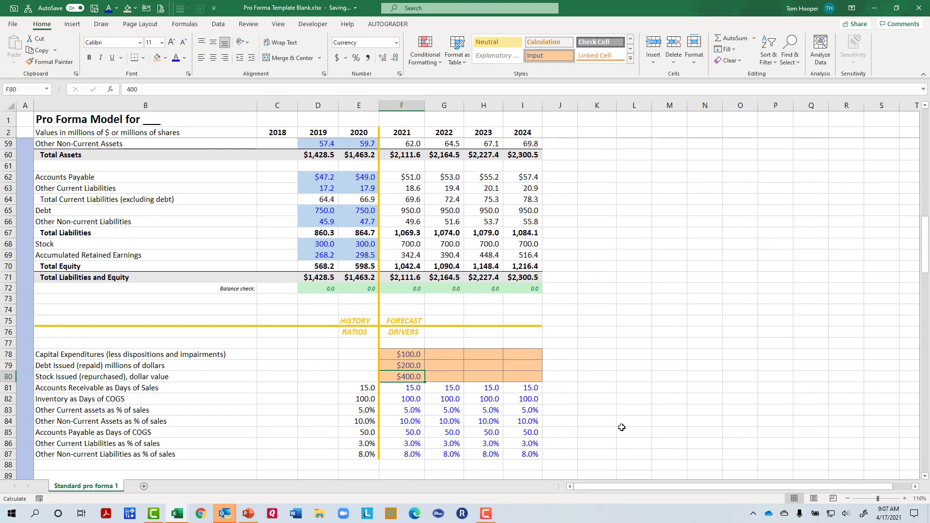
pyautogui.click(394, 244)
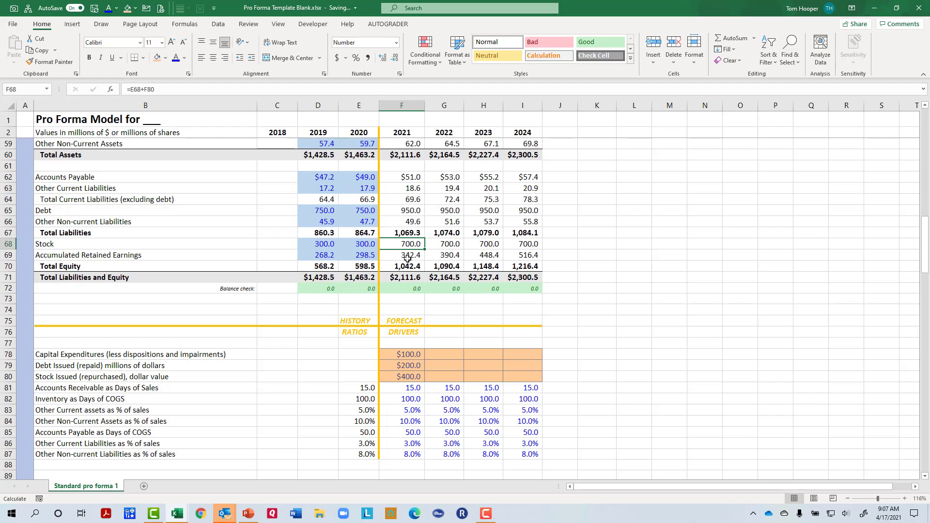
pyautogui.scroll(1, 405, 261)
pyautogui.scroll(2, 405, 263)
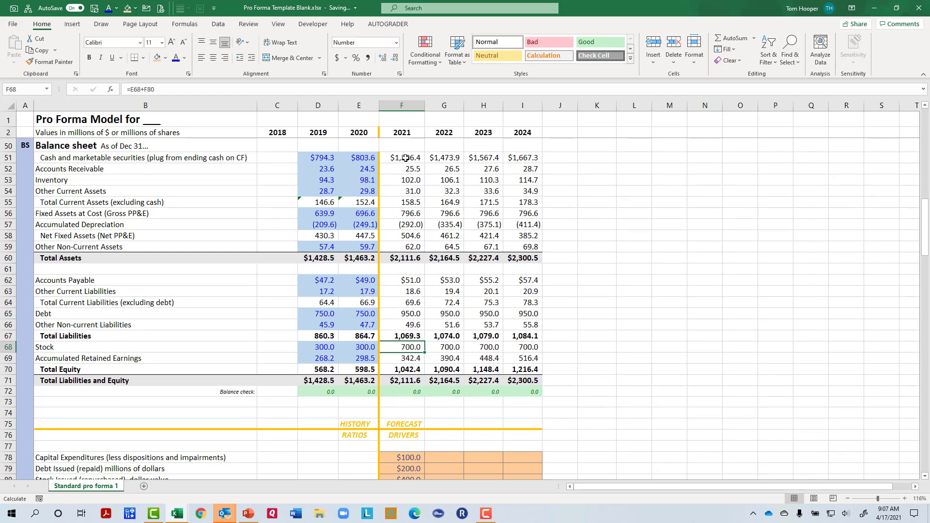
pyautogui.scroll(-1, 557, 301)
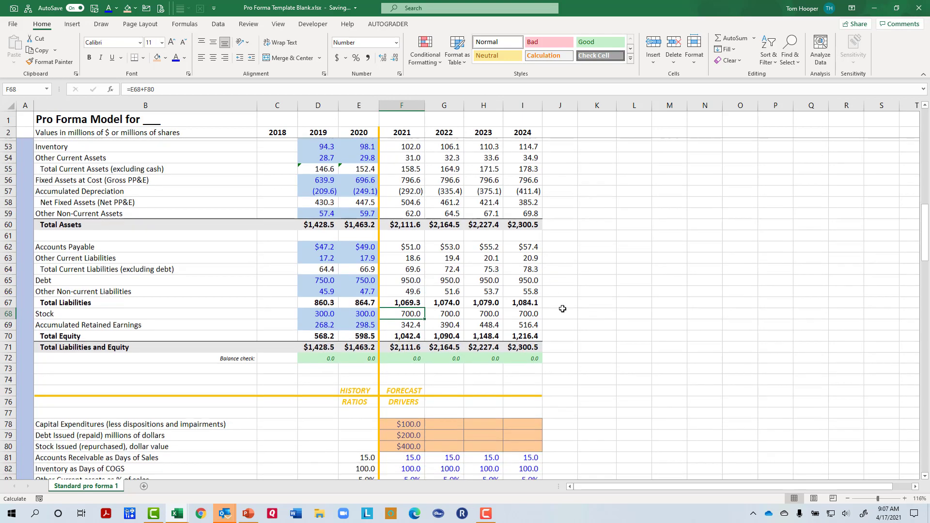
# Enter the note "Increase share count for this" in K80 beside the Stock Issued (repurchased) row.
pyautogui.click(605, 445)
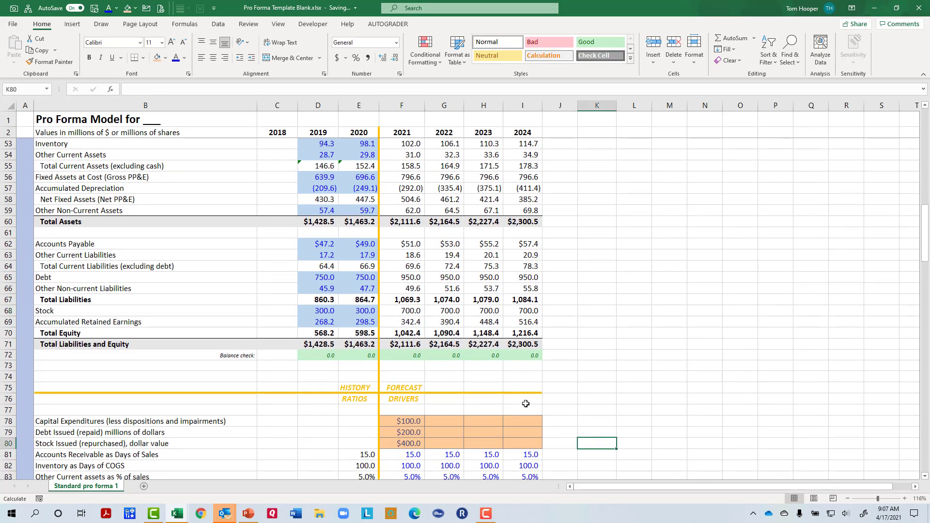
pyautogui.write('Increase shar')
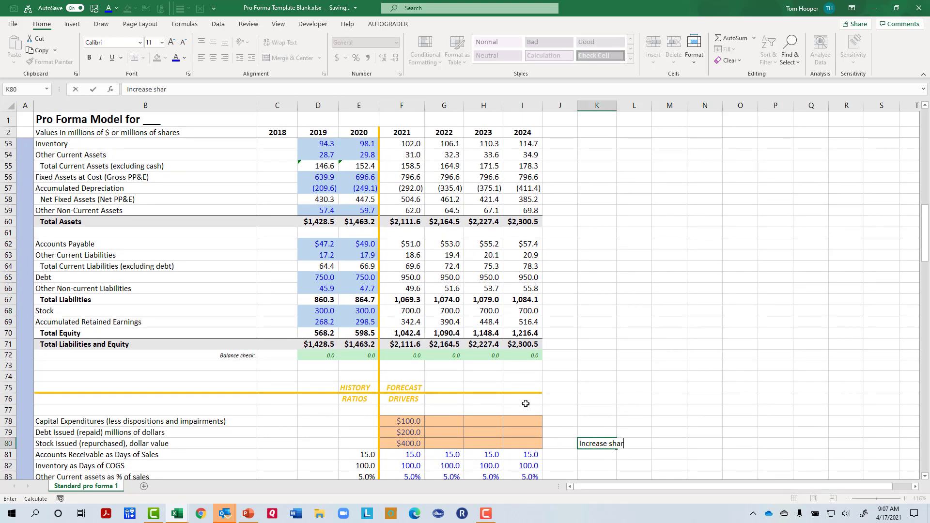
pyautogui.write('e count for this')
pyautogui.press('Return')
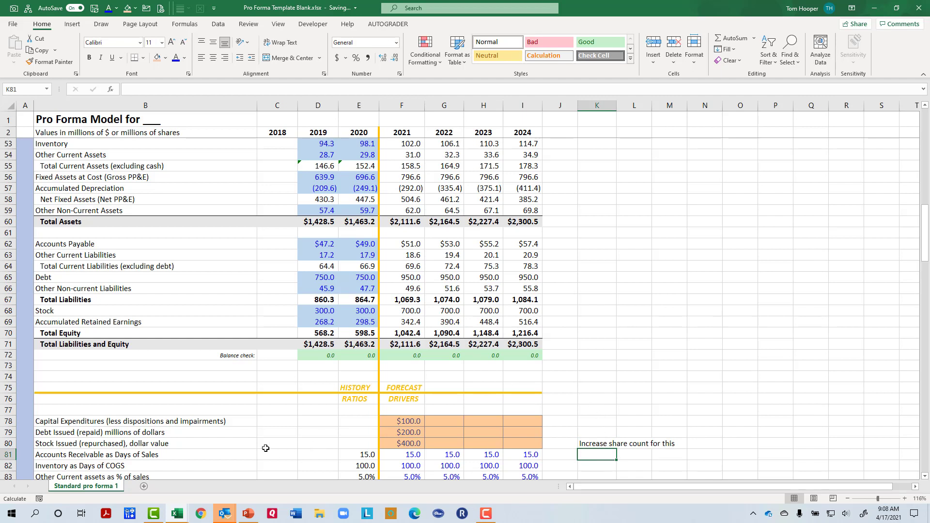
# Set the assumed share price for issuance or buyback to 22 for 2021–2024 in F48:I48.
pyautogui.moveTo(200, 444); pyautogui.dragTo(521, 444)
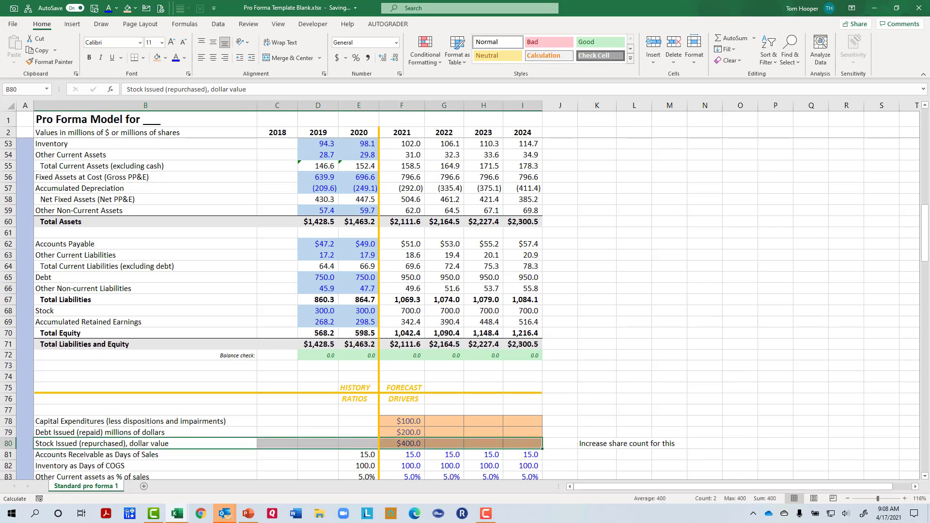
pyautogui.moveTo(926, 265); pyautogui.dragTo(927, 196)
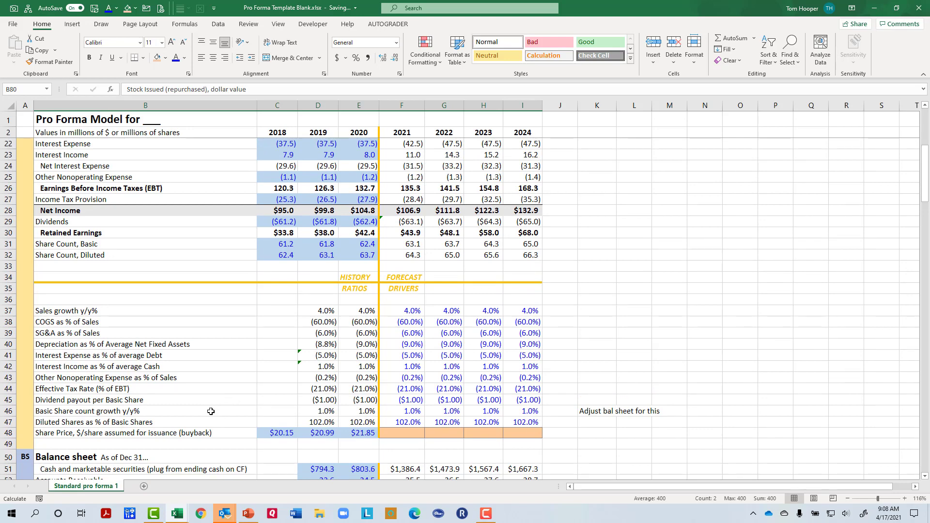
pyautogui.moveTo(211, 411); pyautogui.dragTo(522, 410)
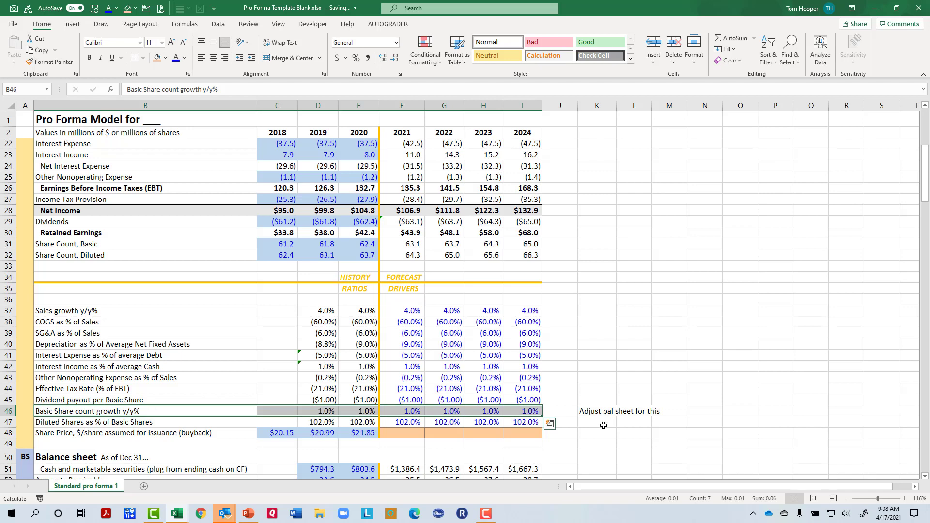
pyautogui.click(407, 434)
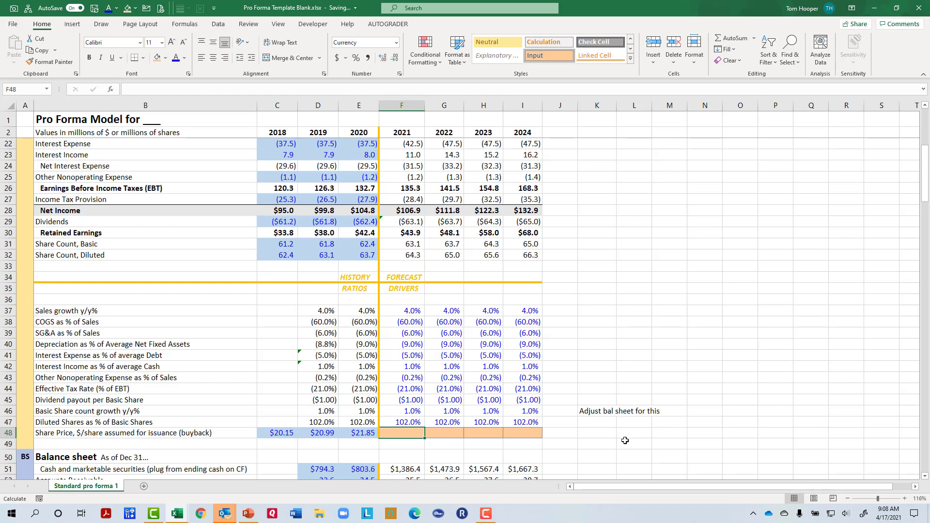
pyautogui.hotkey('shift', 'Right')
pyautogui.hotkey('shift', 'Right')
pyautogui.hotkey('shift', 'Right')
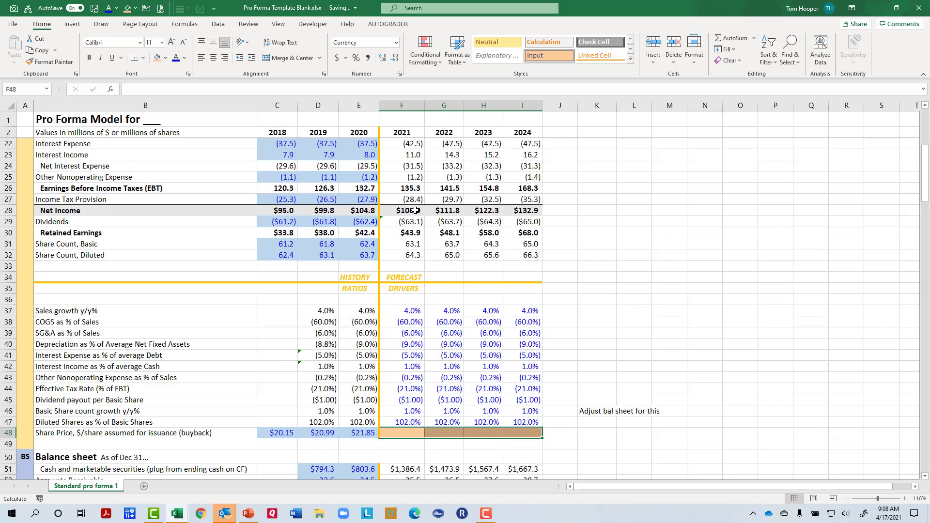
pyautogui.write('22')
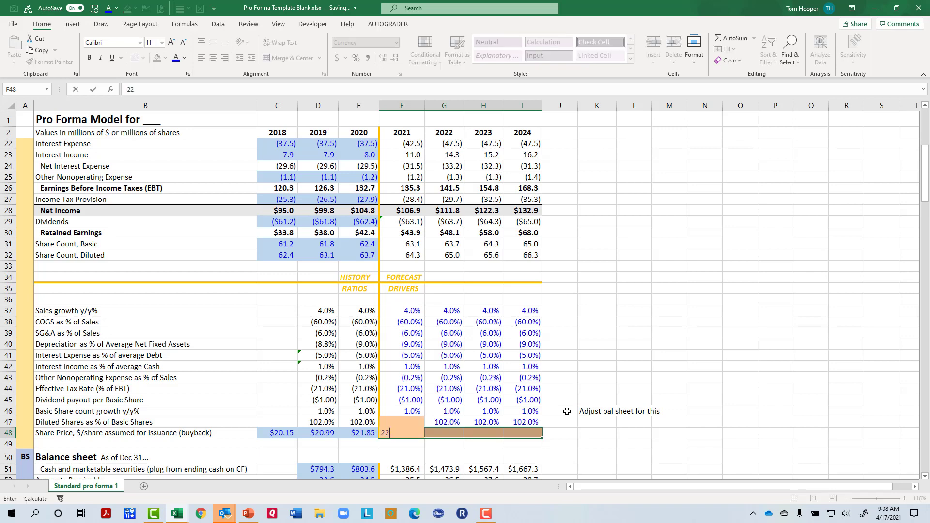
pyautogui.hotkey('ctrl', 'Return')
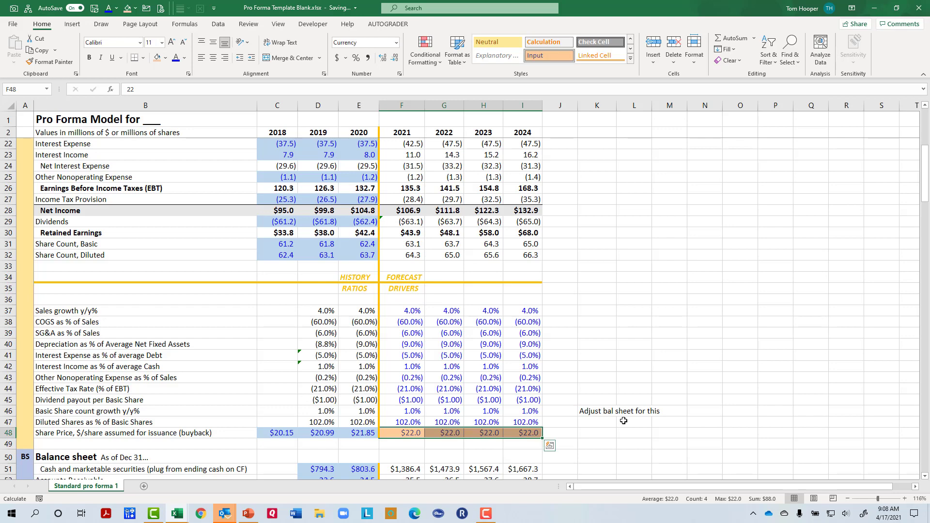
# Extend the 2021 Stock formula in F68 to =E68+F80+F46*E31*F48, adding share count growth valued at the assumed share price.
pyautogui.click(410, 411)
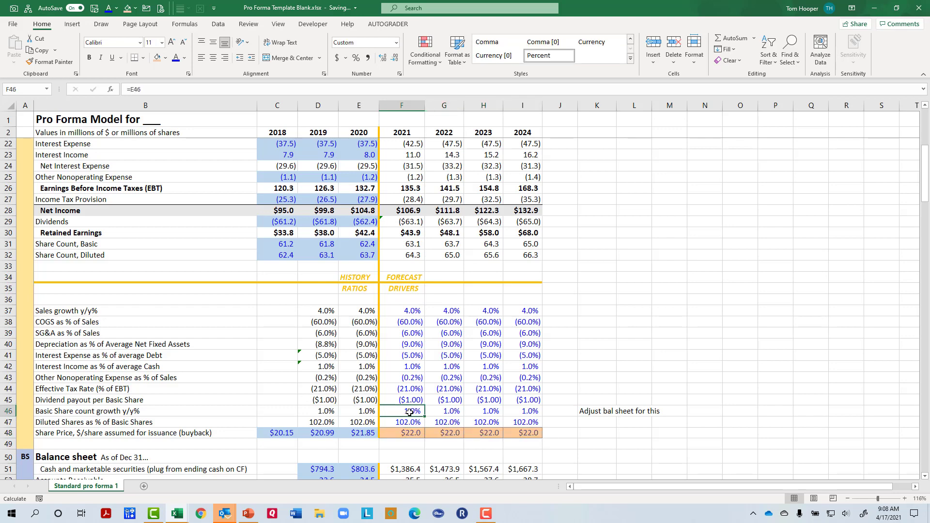
pyautogui.click(415, 433)
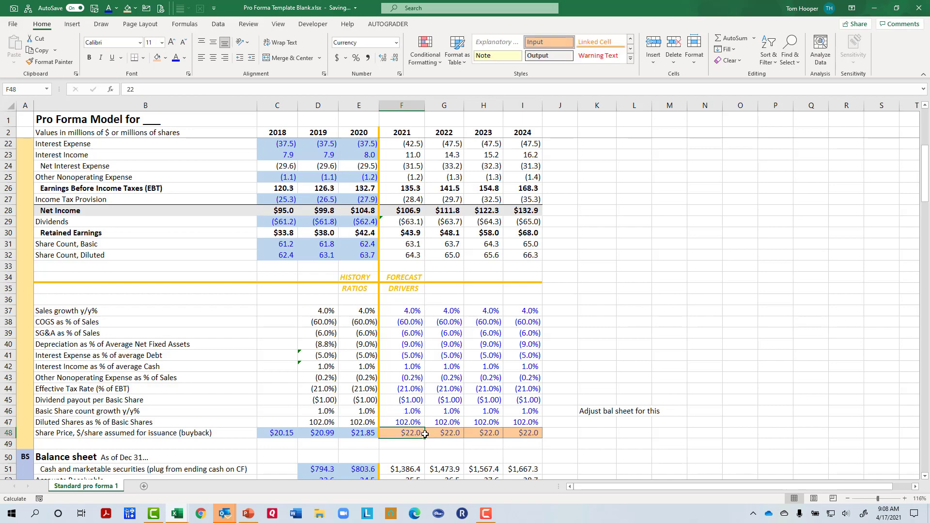
pyautogui.scroll(-7, 561, 401)
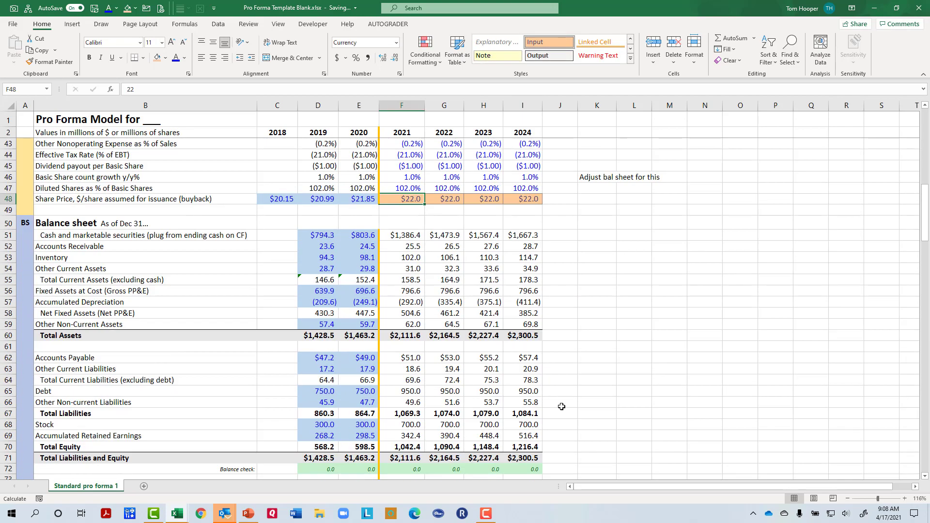
pyautogui.click(405, 426)
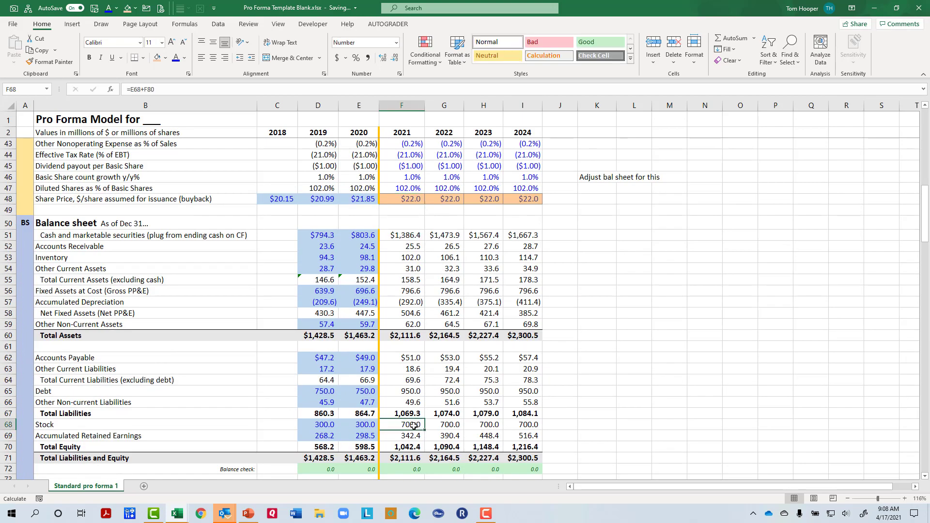
pyautogui.write('=E68+F80')
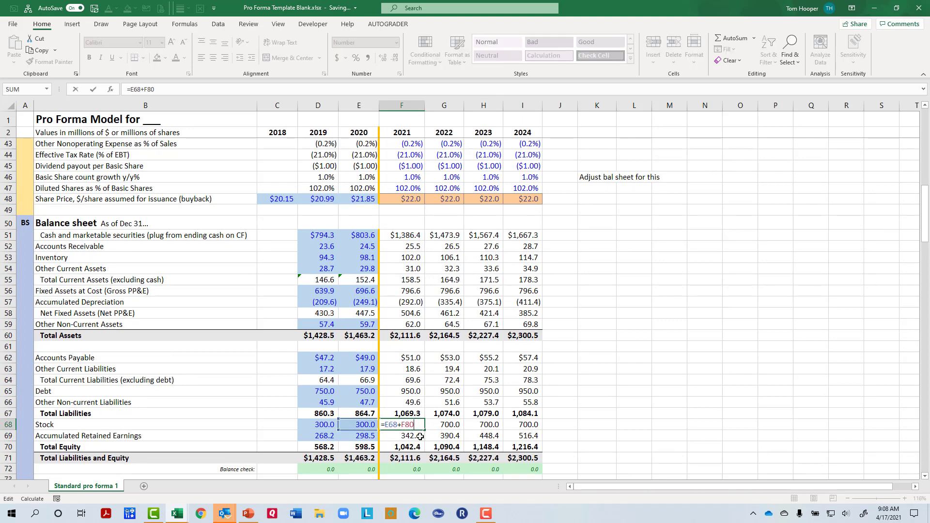
pyautogui.write('+')
pyautogui.scroll(2, 529, 335)
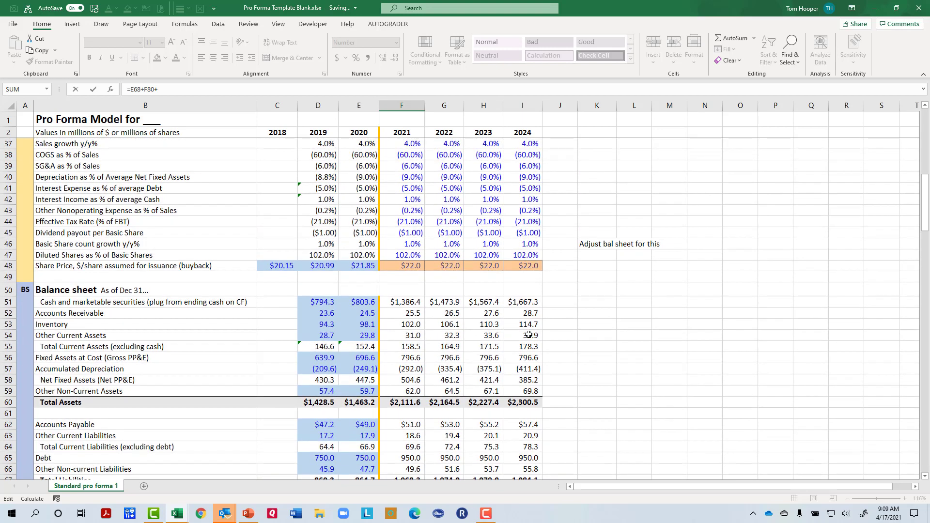
pyautogui.scroll(3, 529, 335)
pyautogui.click(407, 345)
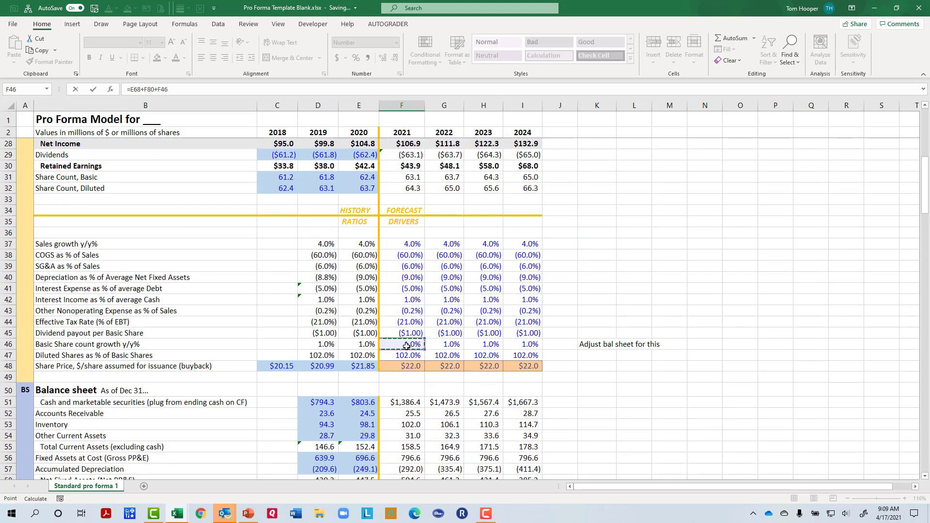
pyautogui.write('*')
pyautogui.click(366, 178)
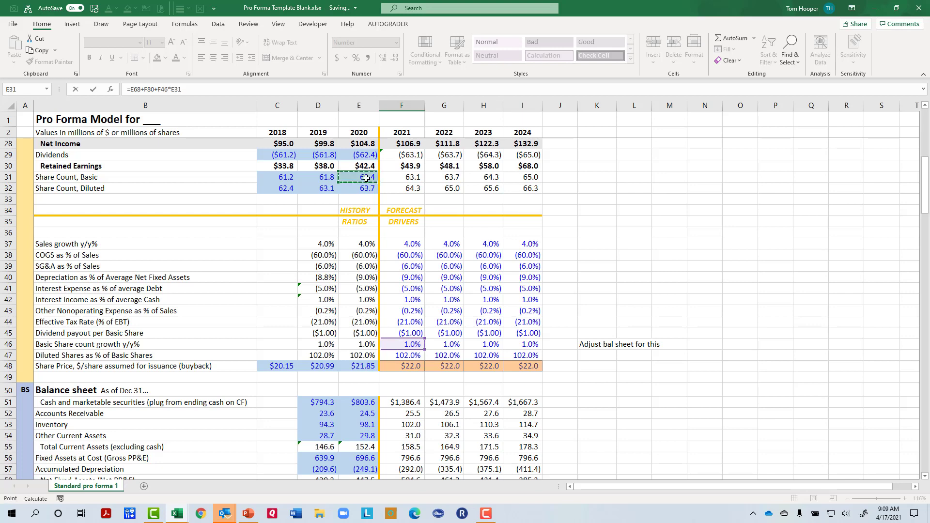
pyautogui.write('*')
pyautogui.click(406, 366)
pyautogui.hotkey('ctrl', 'Return')
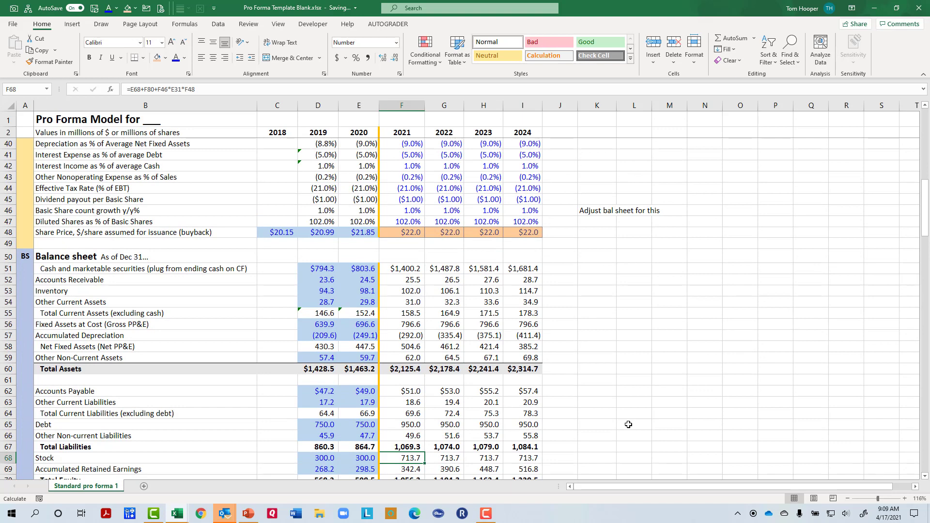
# Fill the Stock formula from F68 across through 2024 and delete the reminder note in K46.
pyautogui.hotkey('ctrl', 'shift', 'Right')
pyautogui.hotkey('ctrl', 'r')
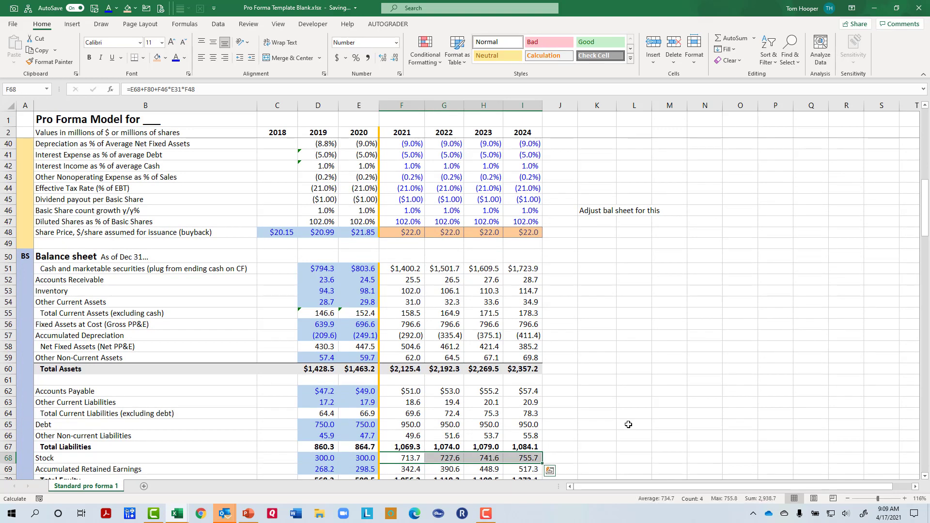
pyautogui.click(596, 210)
pyautogui.press('Delete')
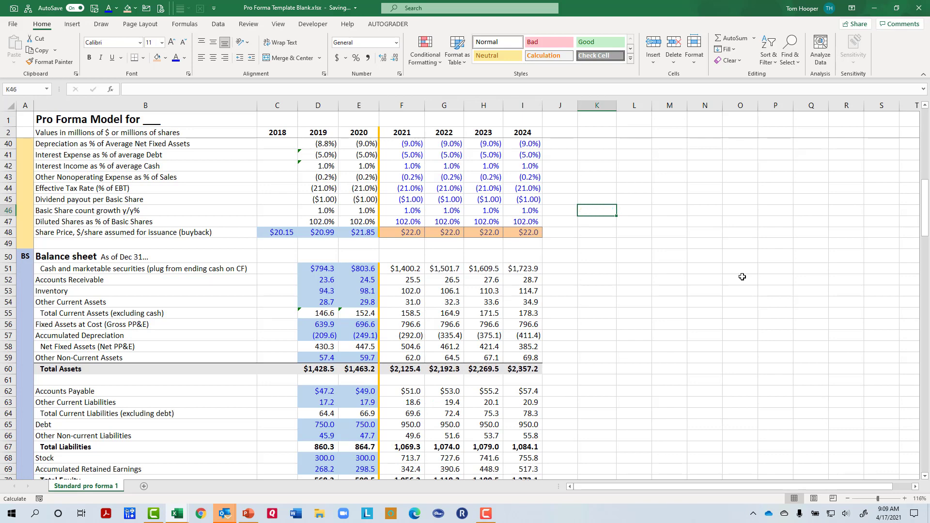
# Extend the 2021 Basic Share Count formula in F31 to =E31*(1+F46)+F80/F48, adding shares issued at the assumed share price.
pyautogui.scroll(-3, 760, 306)
pyautogui.scroll(-2, 760, 305)
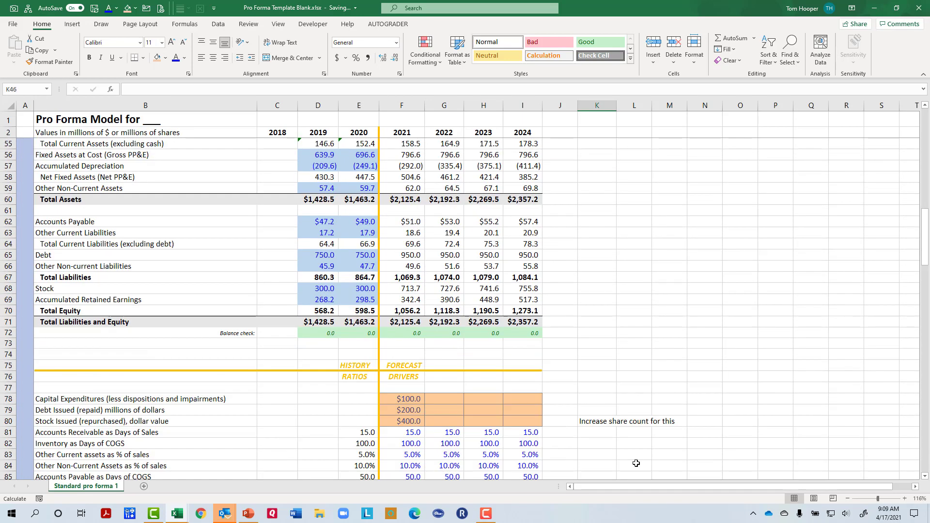
pyautogui.click(604, 432)
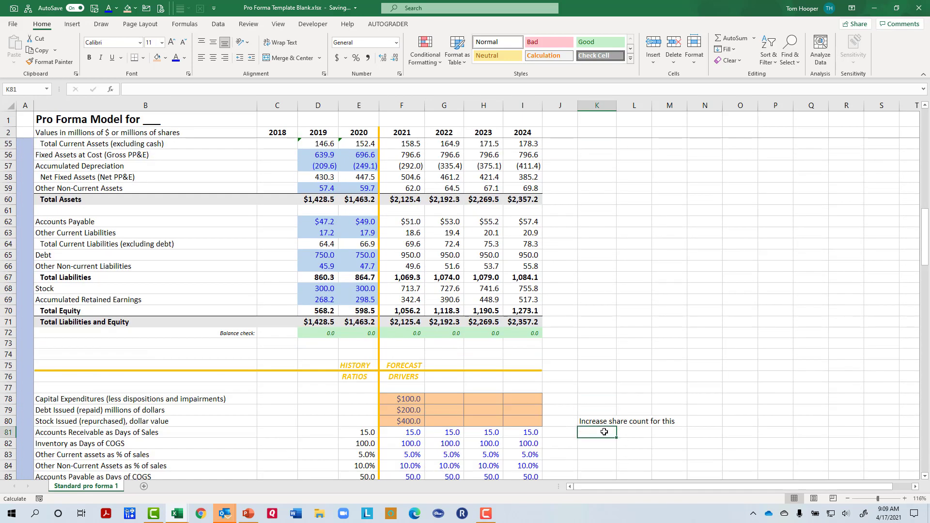
pyautogui.click(410, 421)
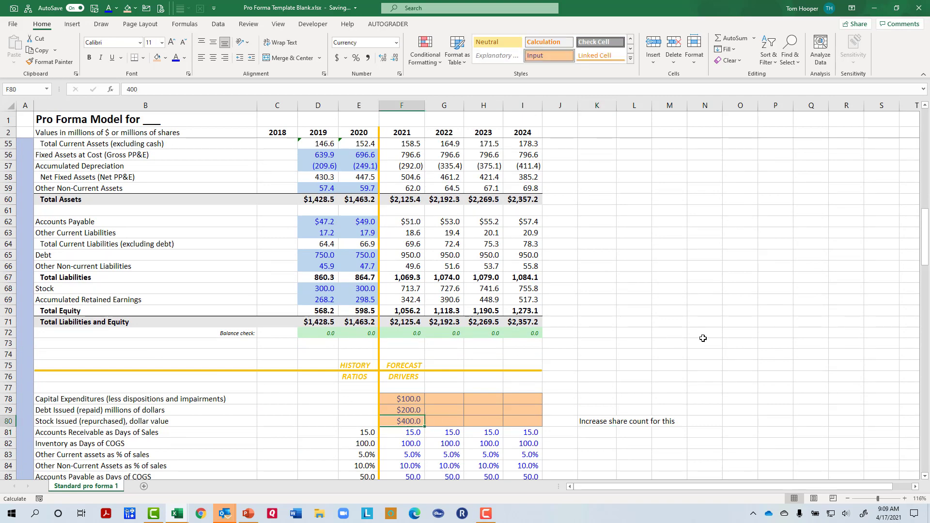
pyautogui.scroll(8, 703, 338)
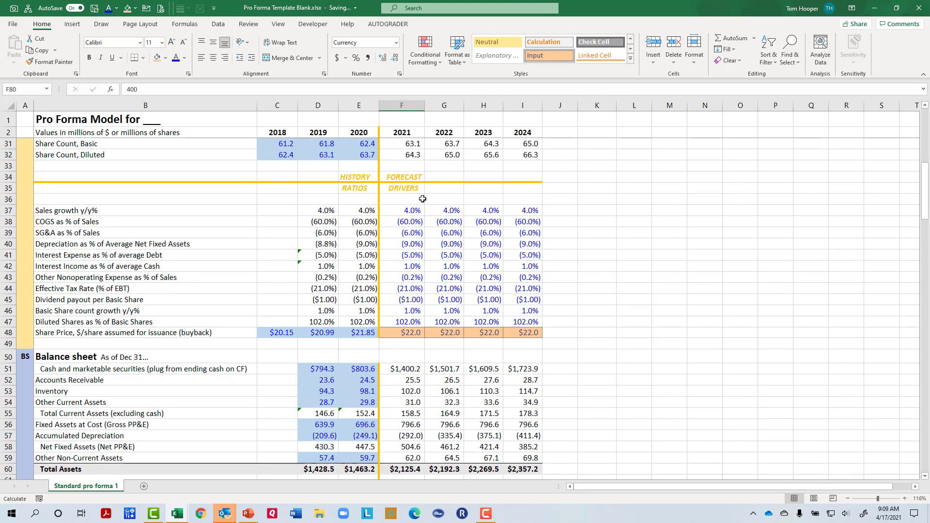
pyautogui.doubleClick(418, 147)
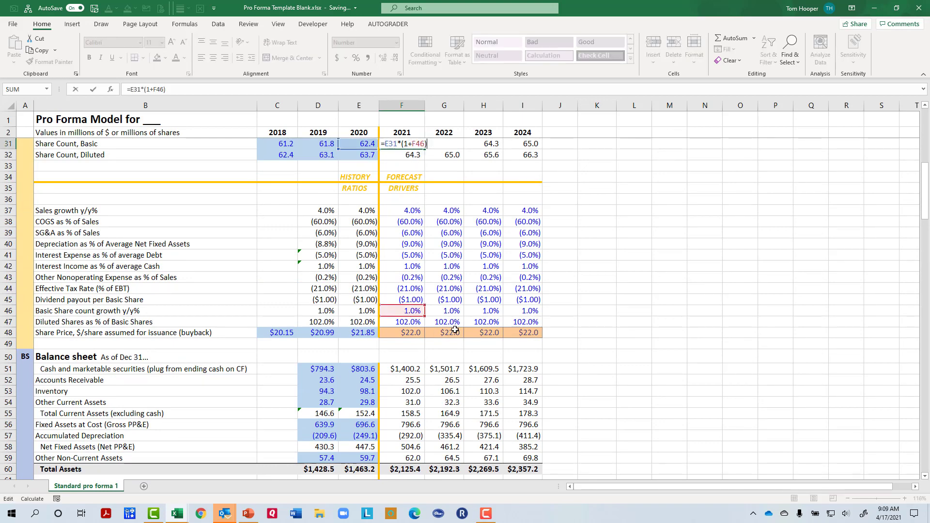
pyautogui.write('+')
pyautogui.scroll(-7, 557, 364)
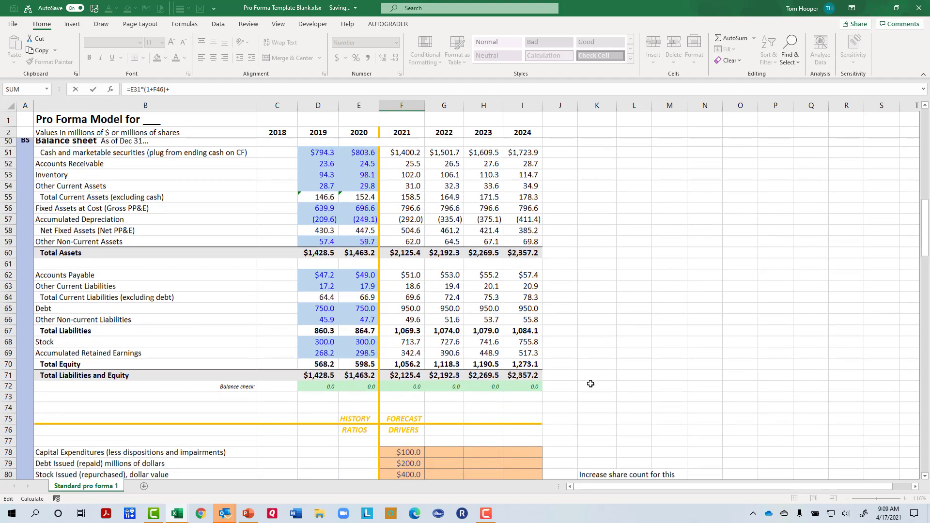
pyautogui.scroll(-2, 591, 384)
pyautogui.click(410, 422)
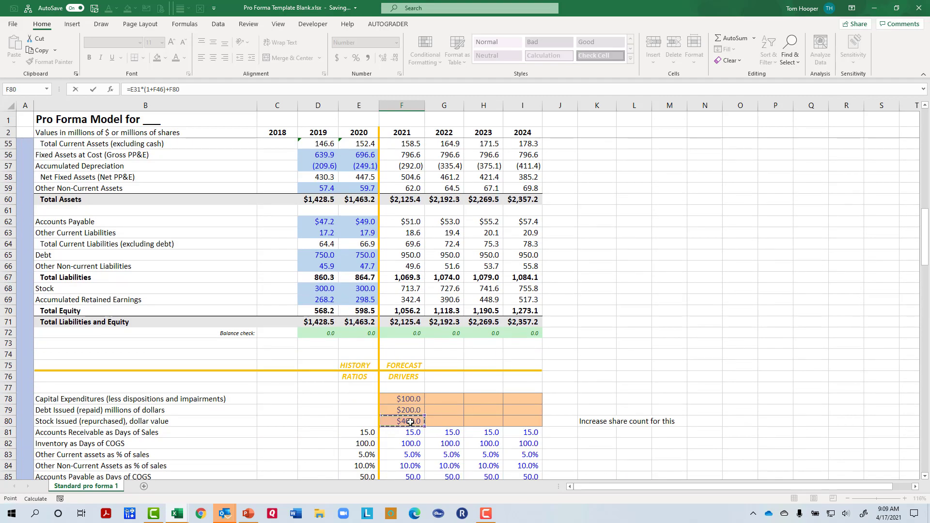
pyautogui.write('/')
pyautogui.scroll(5, 431, 400)
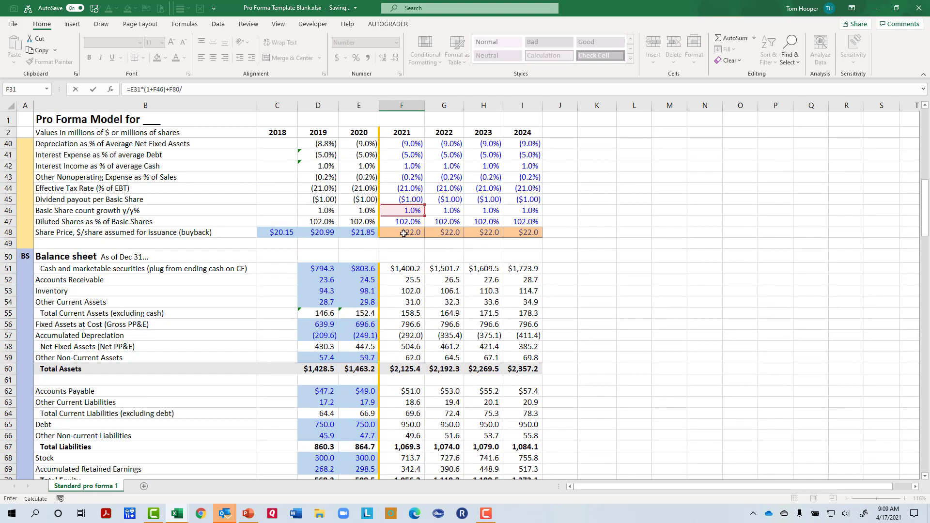
pyautogui.click(403, 234)
pyautogui.press('Return')
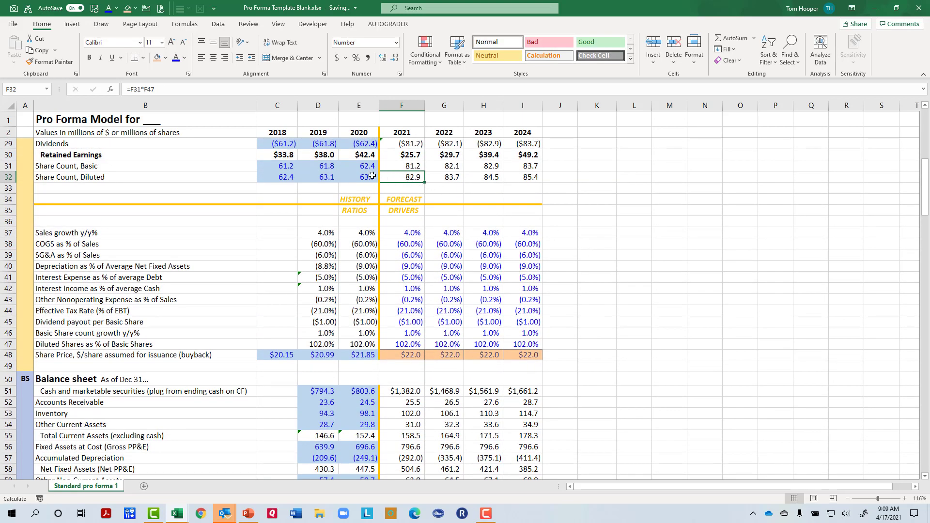
# Fill the Basic Share Count formula from F31 across through 2024.
pyautogui.moveTo(279, 166); pyautogui.dragTo(349, 169)
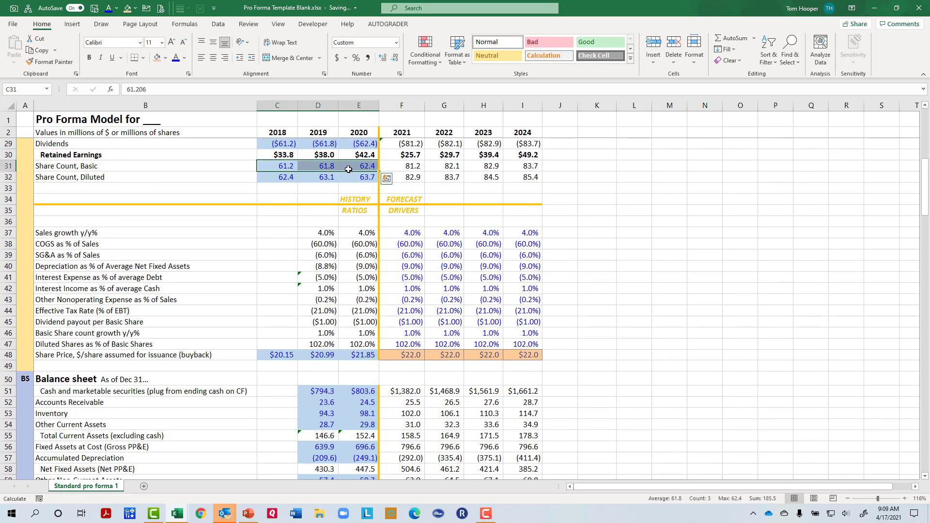
pyautogui.click(403, 166)
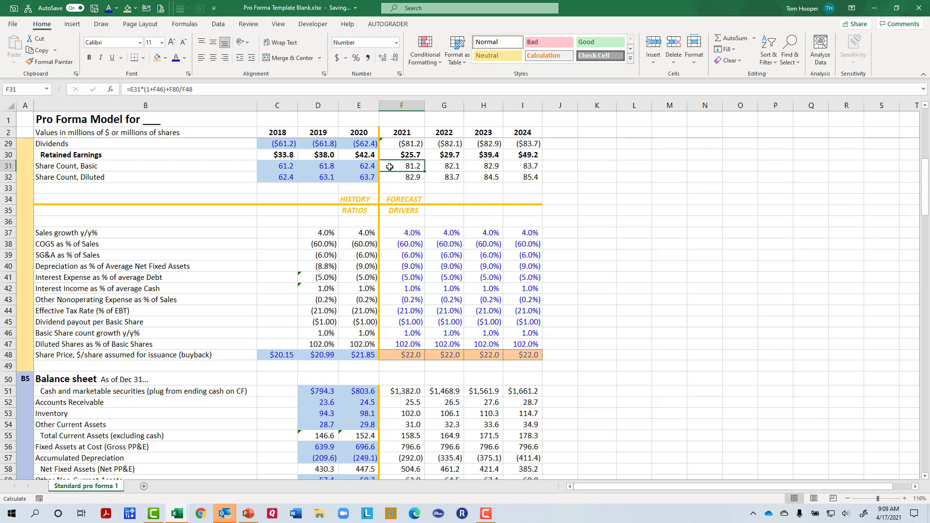
pyautogui.moveTo(403, 166); pyautogui.dragTo(525, 167)
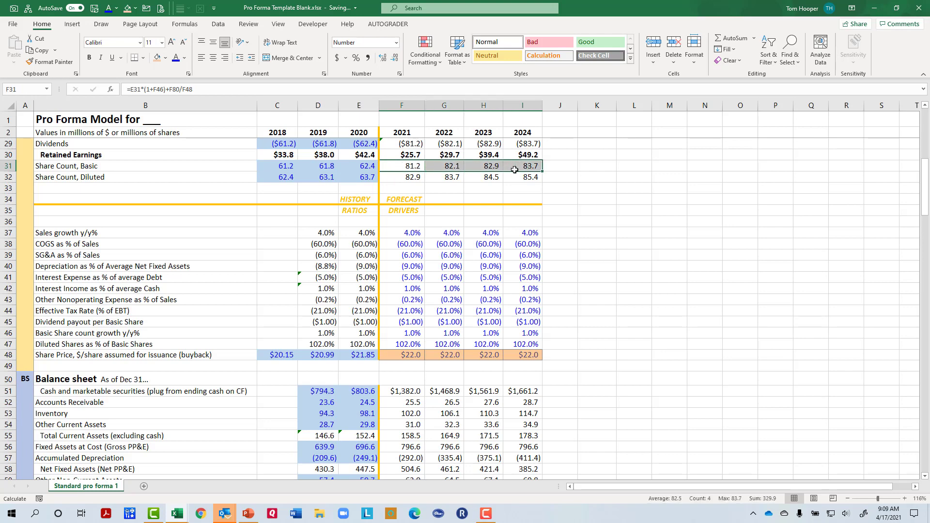
# Review the Basic Share count growth and Stock Issued driver rows and delete the reminder note in K80.
pyautogui.scroll(2, 643, 236)
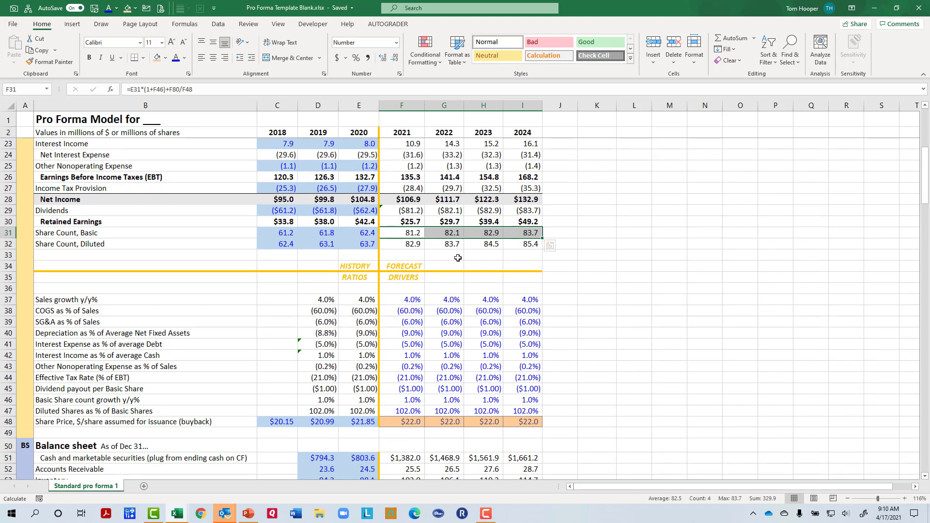
pyautogui.moveTo(189, 400); pyautogui.dragTo(523, 400)
pyautogui.scroll(-14, 523, 400)
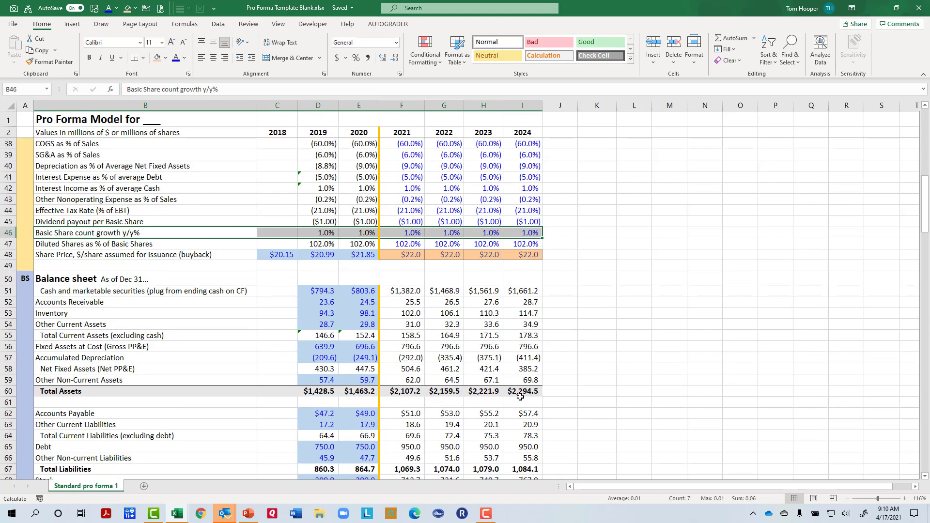
pyautogui.moveTo(206, 310); pyautogui.dragTo(519, 311)
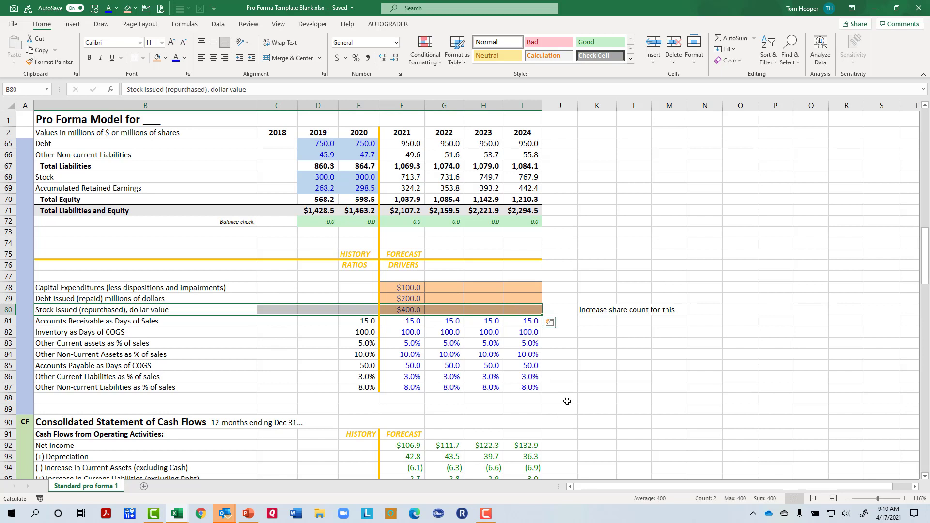
pyautogui.click(602, 310)
pyautogui.press('Delete')
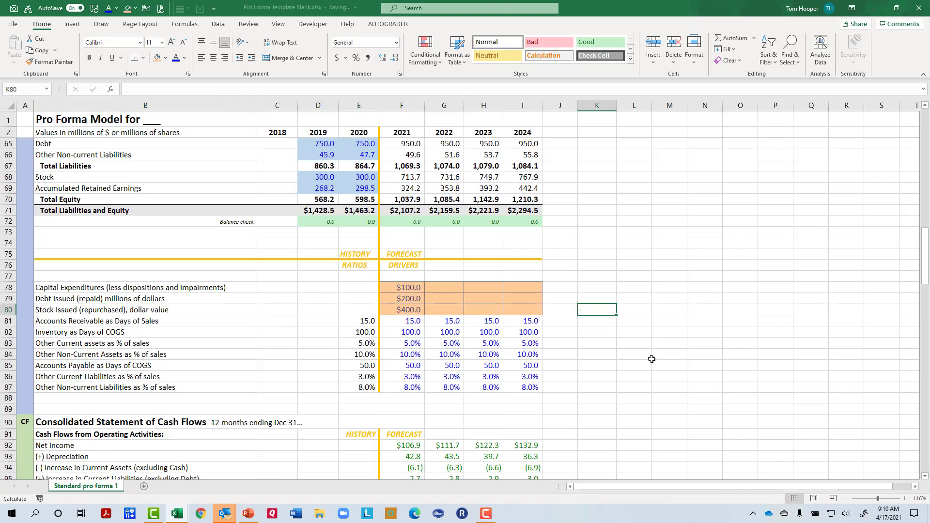
pyautogui.scroll(18, 651, 359)
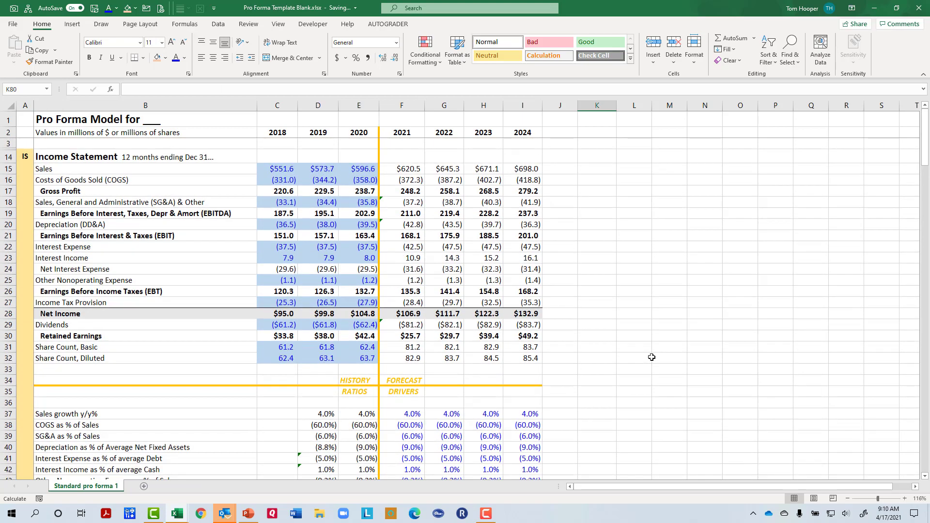